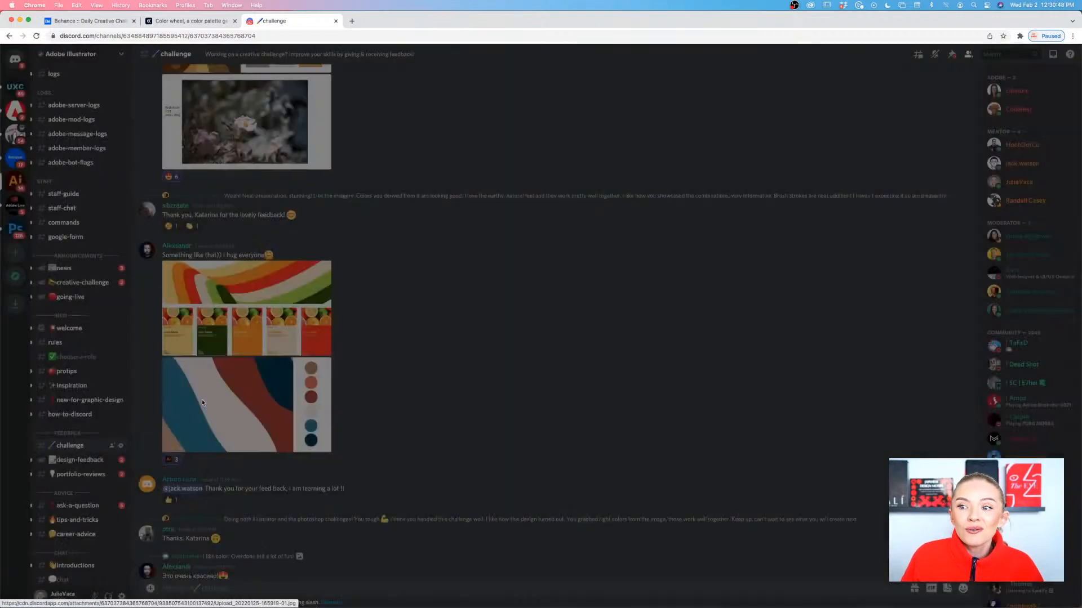
View the enlarged wavy stripe artwork with color circles and the citrus fruit palette cards in the challenge channel
left_click(180, 409)
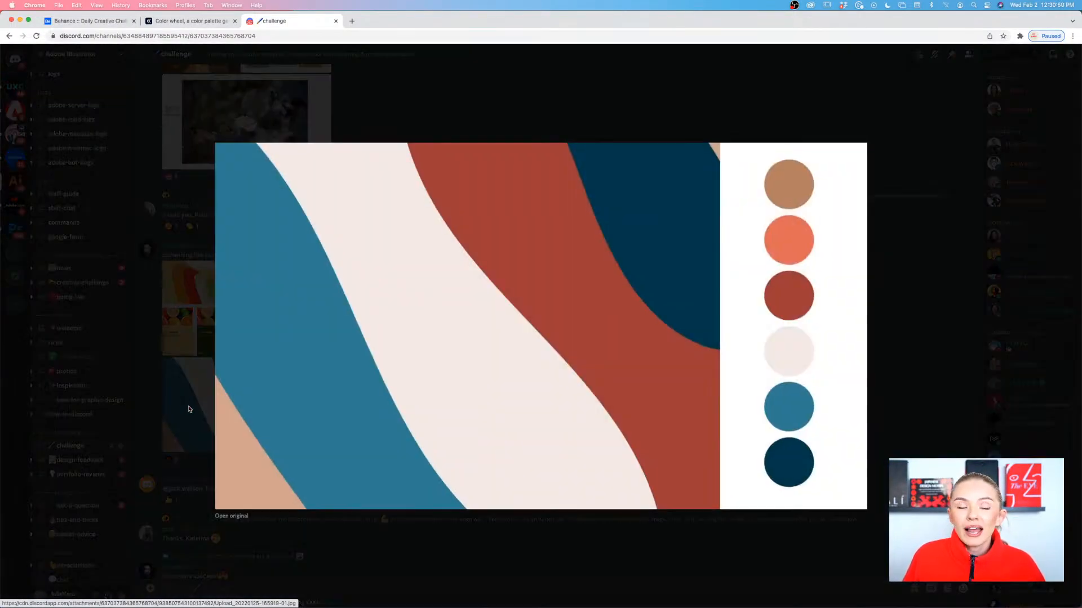
left_click(194, 409)
scroll(239, 407, "up", 2)
left_click(238, 404)
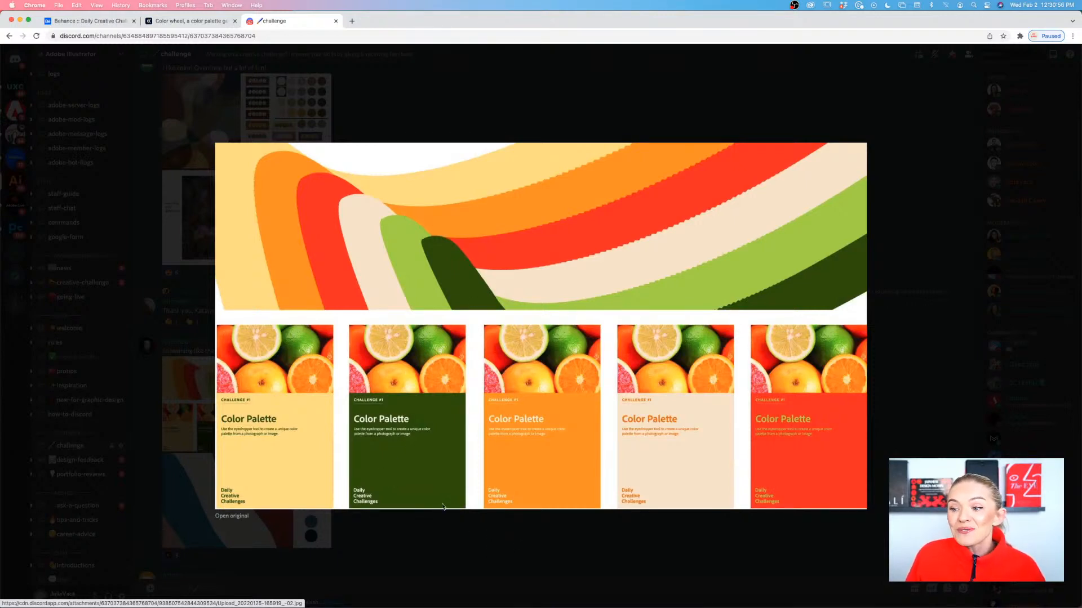
left_click(639, 563)
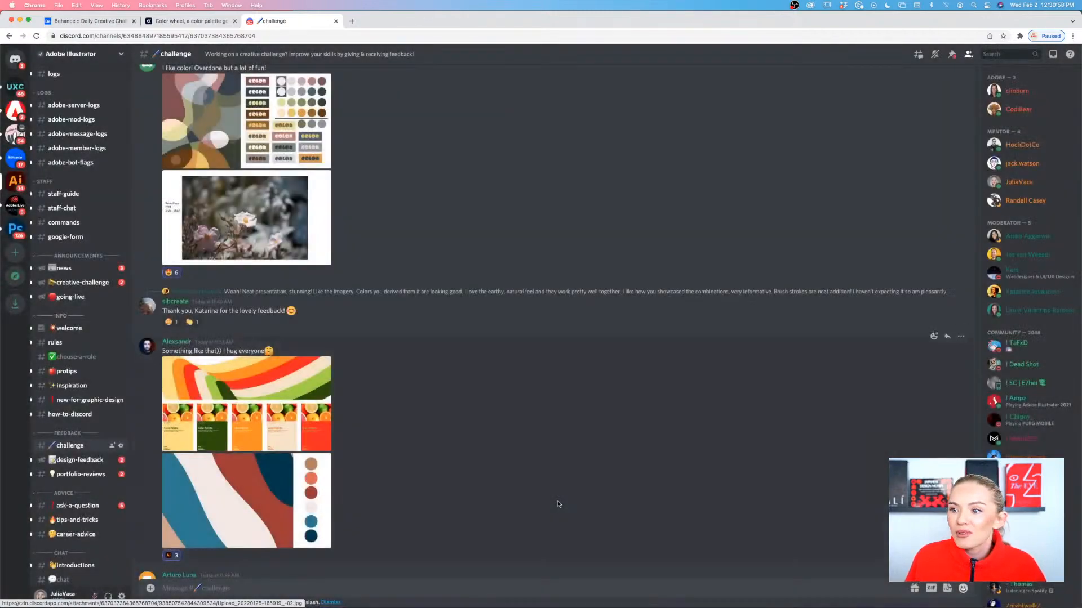
View the enlarged flower-photo color palette layout and the plant illustration in the "Here's my challenge" post
scroll(558, 505, "up", 10)
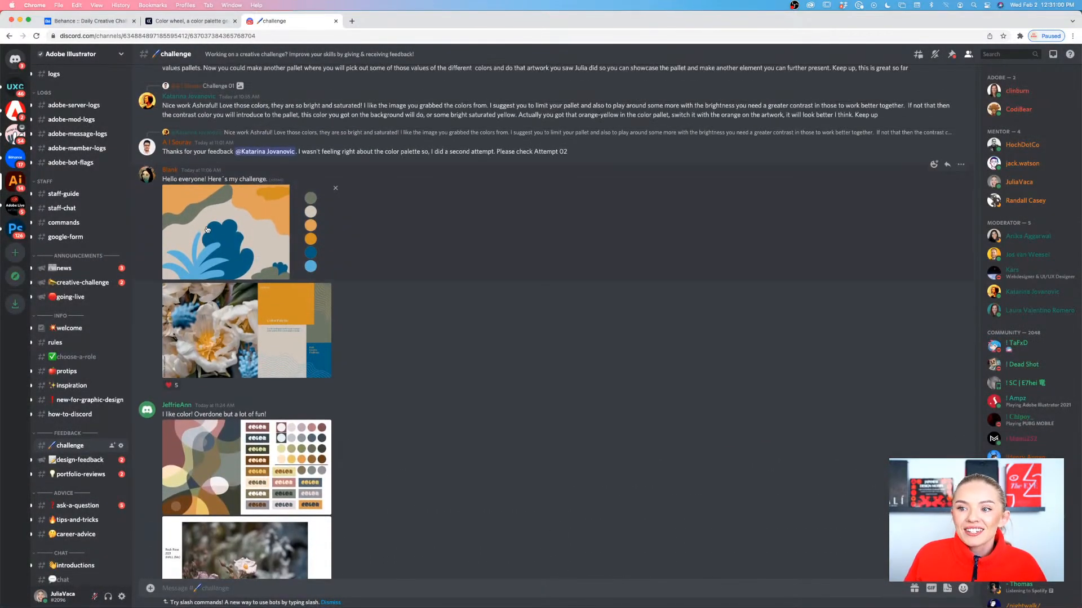
left_click(220, 300)
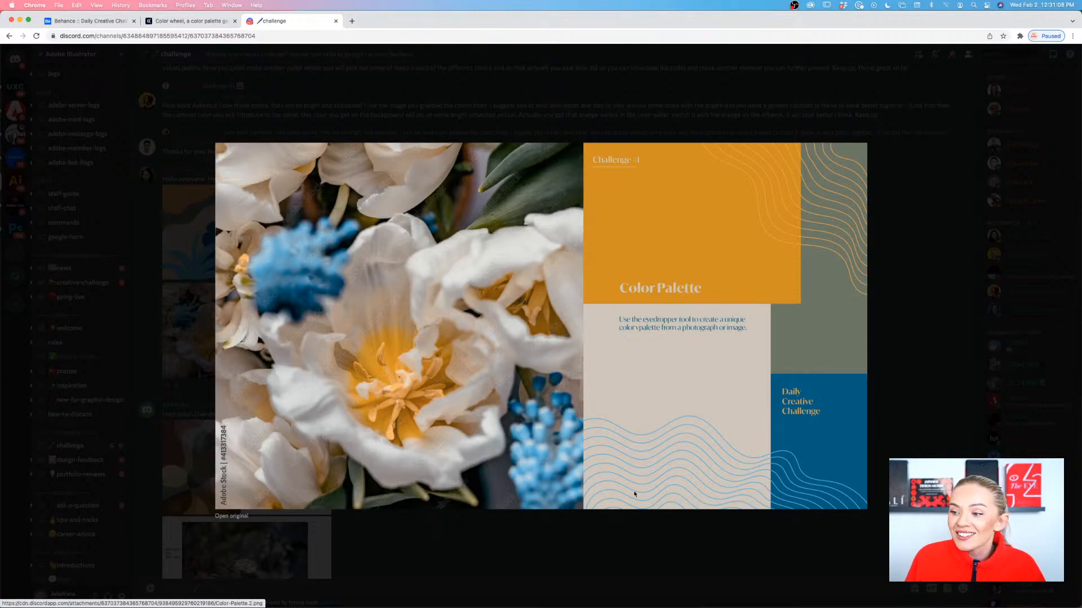
left_click(612, 535)
scroll(466, 445, "up", 3)
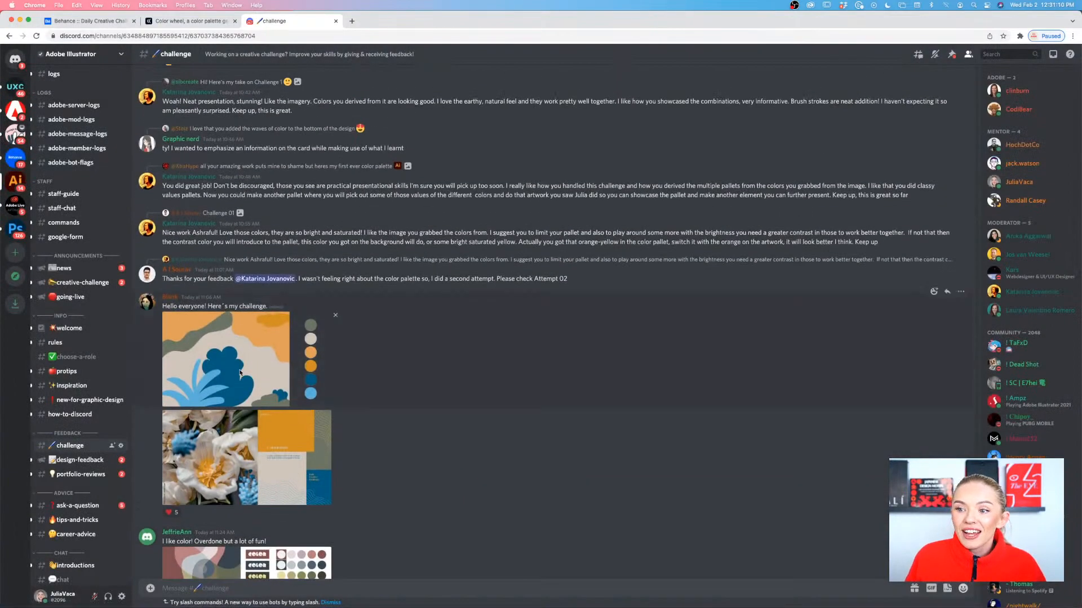
left_click(240, 372)
left_click(210, 377)
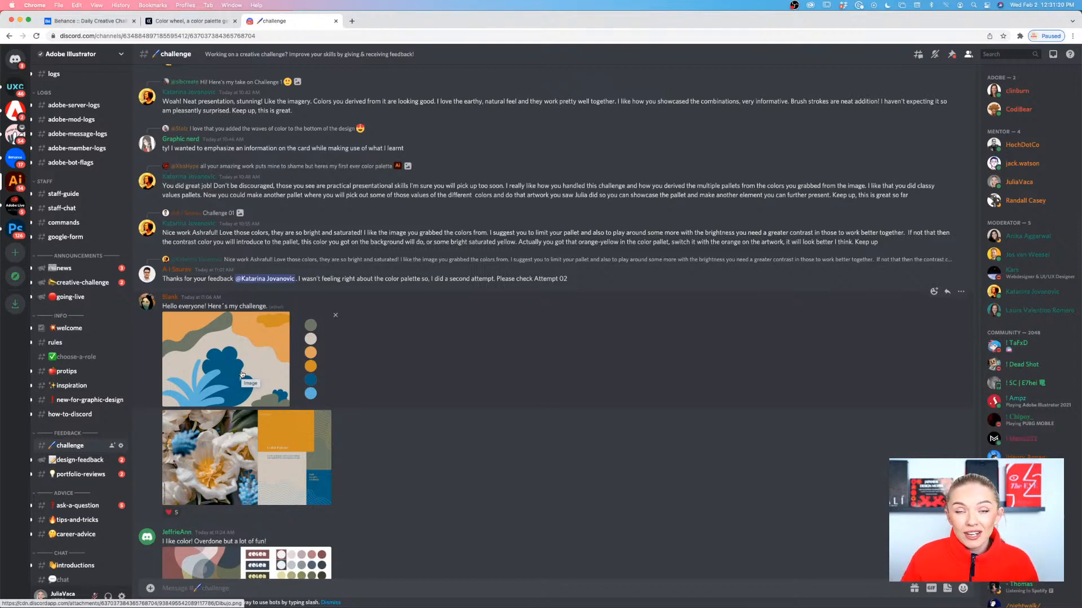
Examine both enlarged images of the "DCC challenge 01 | Attempt 02" post, then return to the newest messages in the channel
scroll(242, 374, "up", 10)
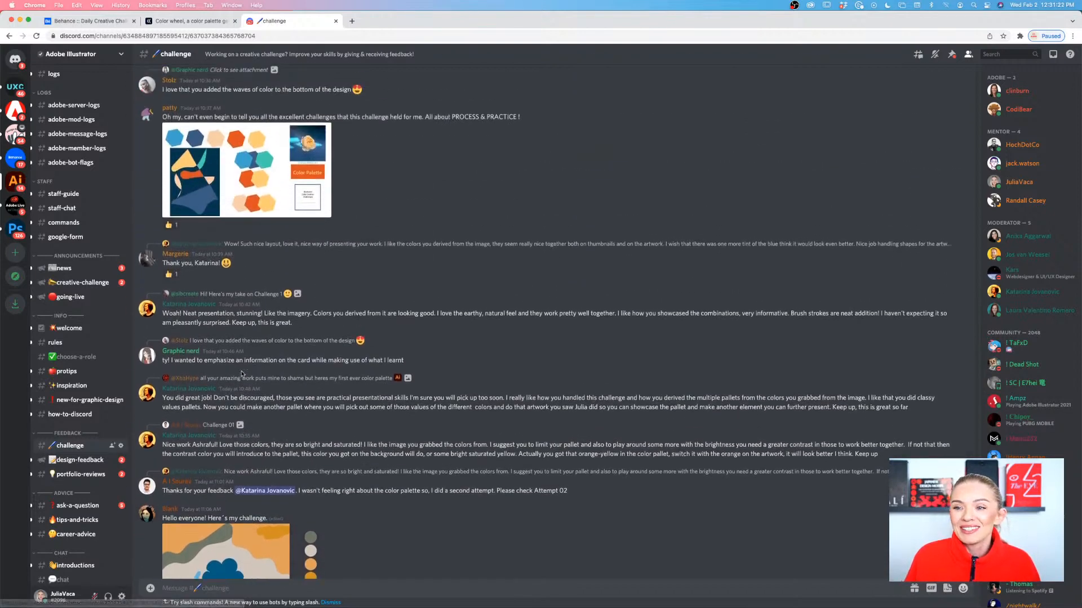
scroll(243, 374, "up", 10)
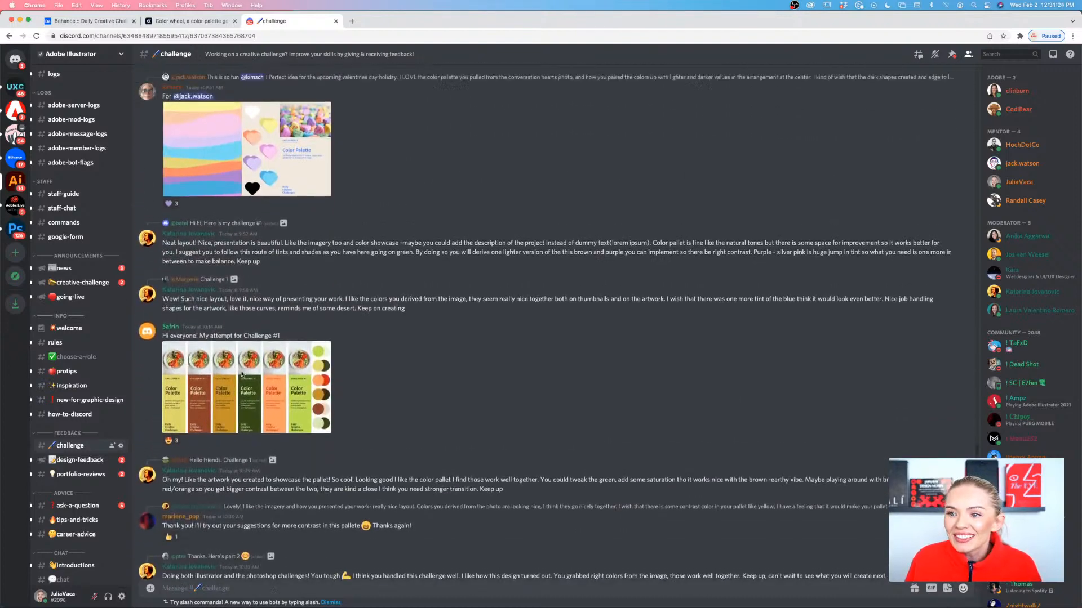
scroll(242, 375, "up", 2)
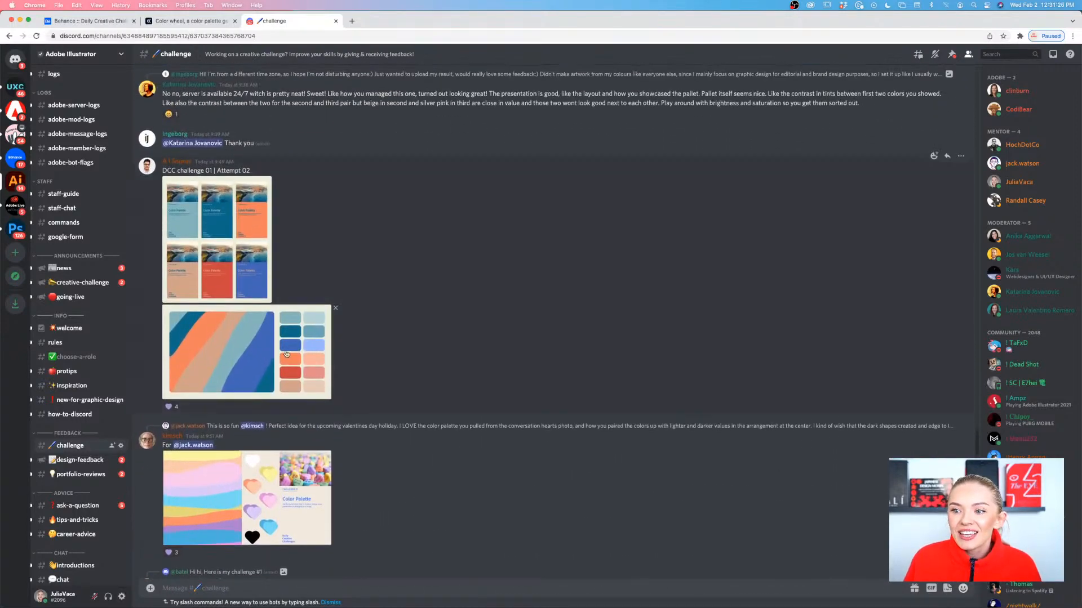
left_click(235, 357)
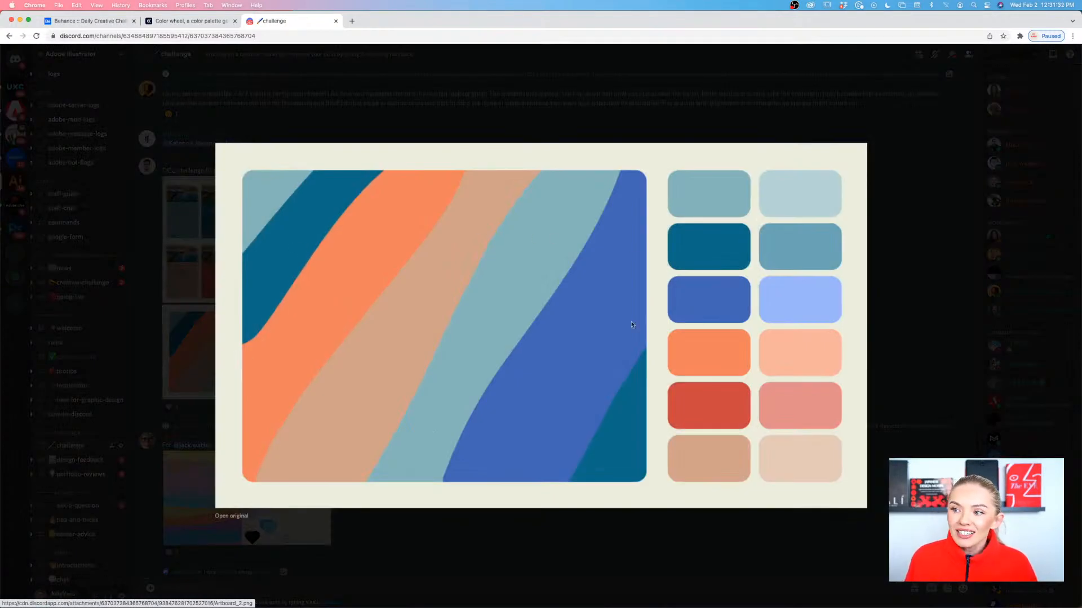
left_click(376, 526)
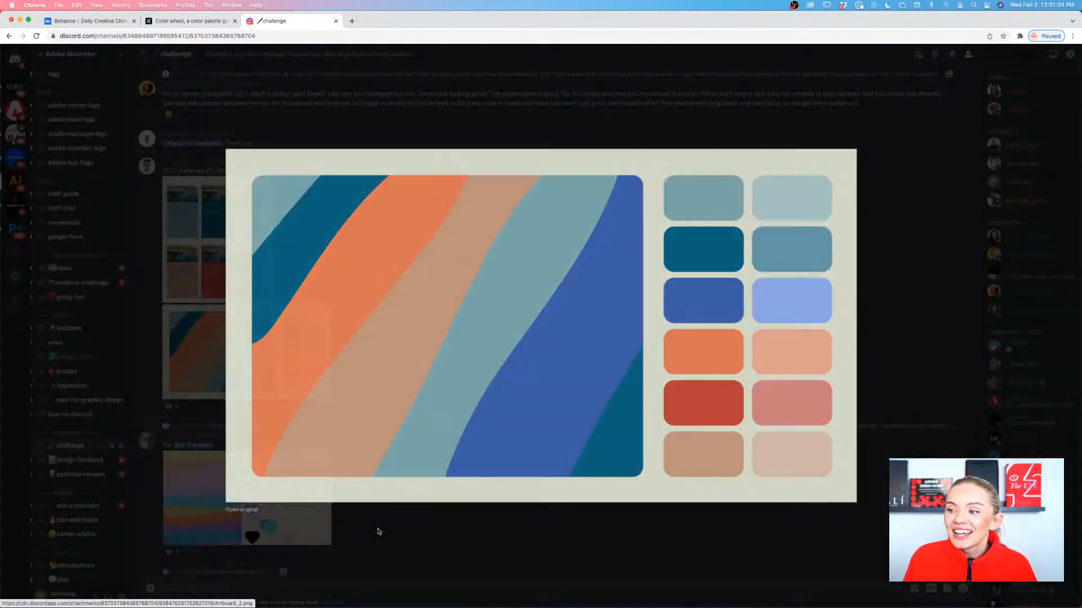
scroll(204, 333, "up", 2)
left_click(204, 333)
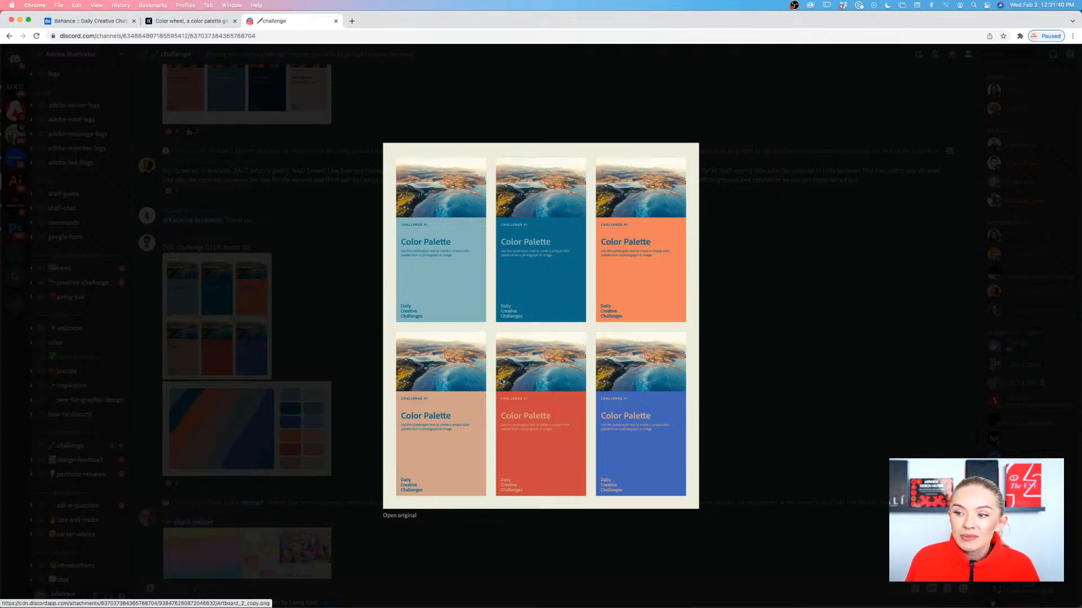
left_click(743, 371)
scroll(739, 371, "down", 5)
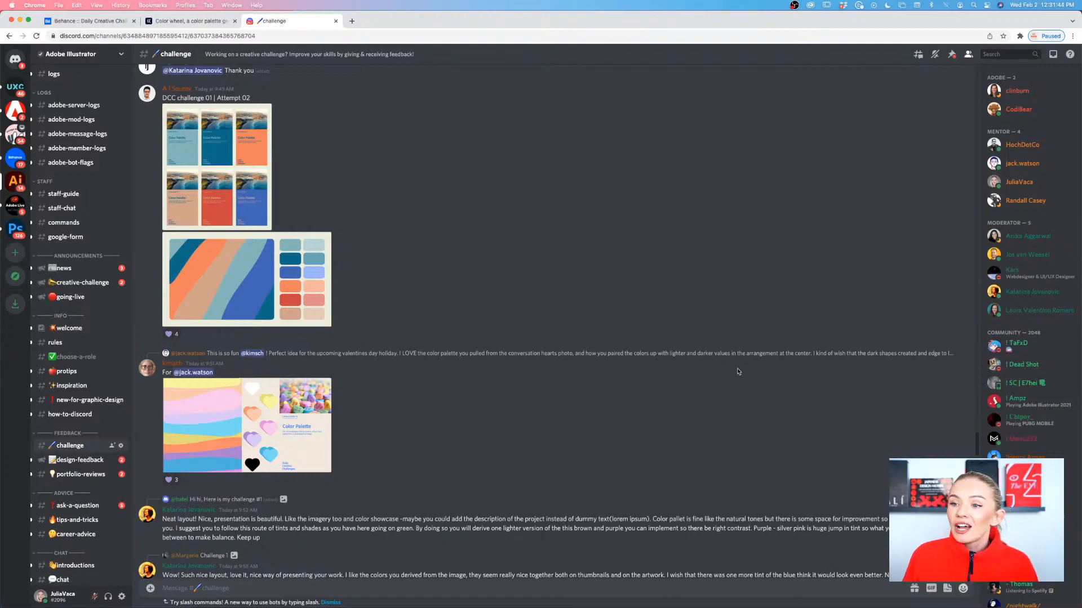
scroll(738, 372, "down", 20)
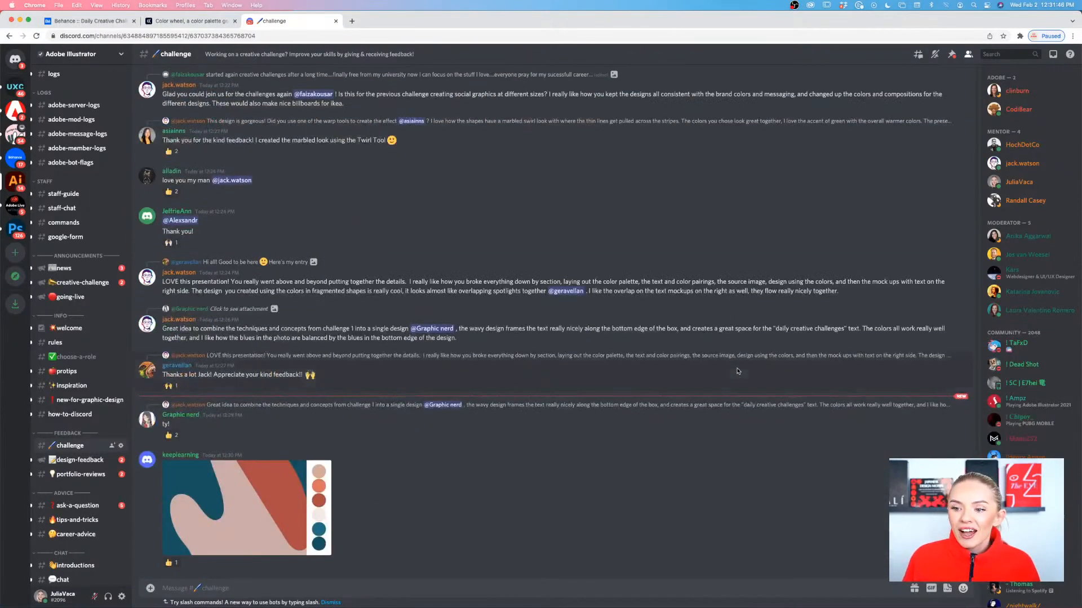
Switch to the Behance Creative Challenge page and review how it works and the Color Palette and Complex Shapes challenges
left_click(90, 21)
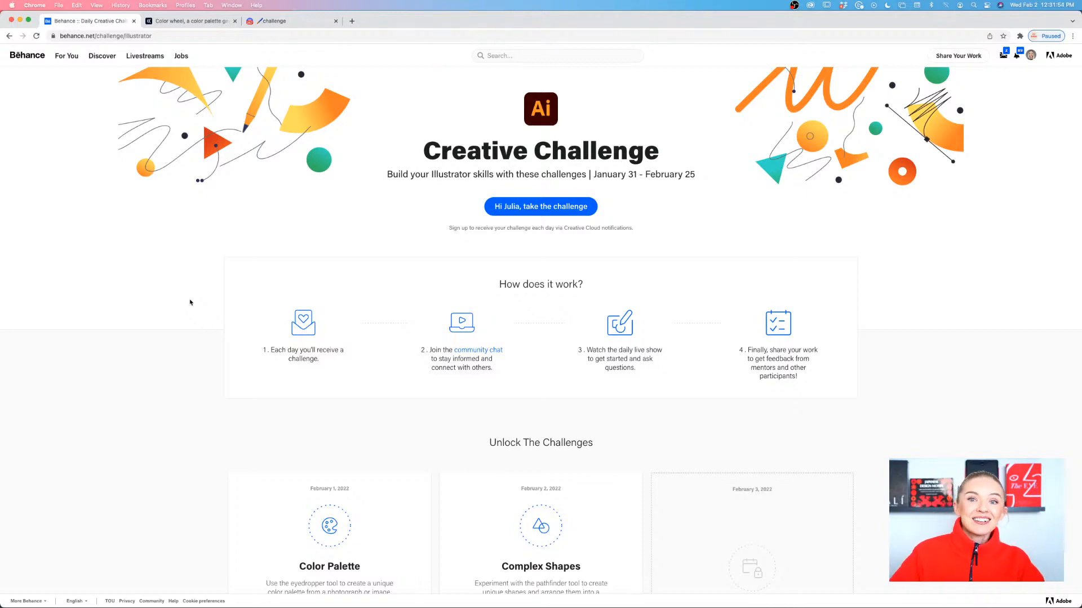
scroll(190, 303, "down", 5)
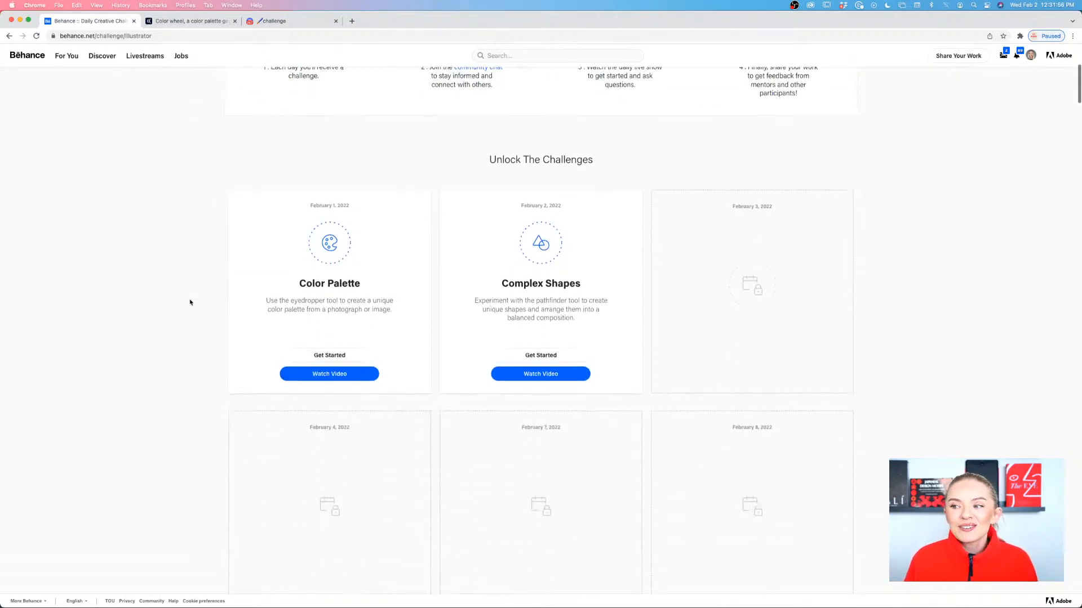
scroll(190, 302, "up", 6)
scroll(188, 302, "down", 7)
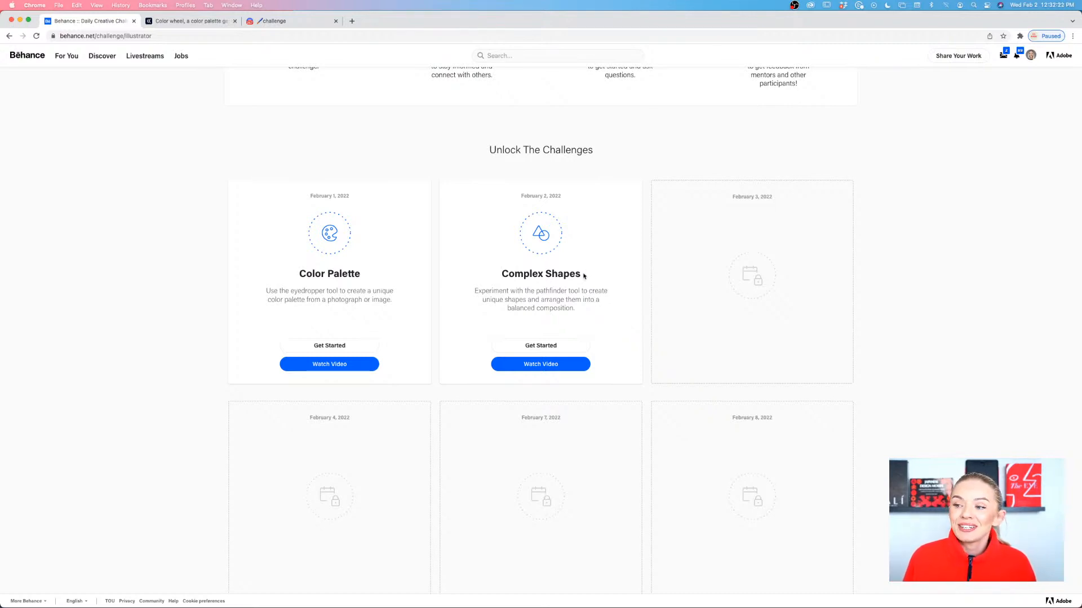
scroll(579, 241, "up", 5)
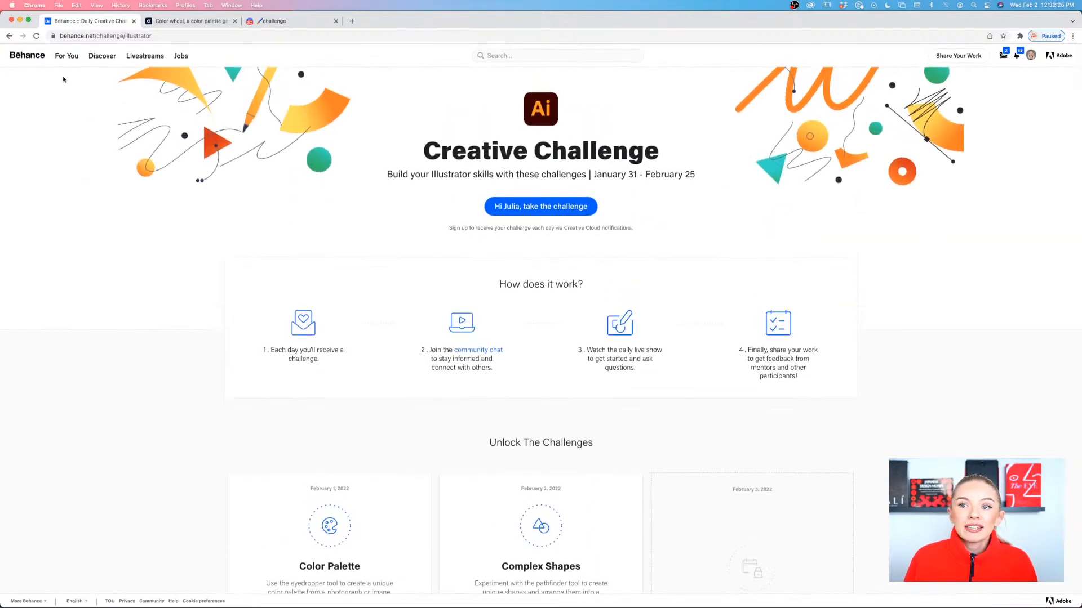
scroll(271, 352, "down", 6)
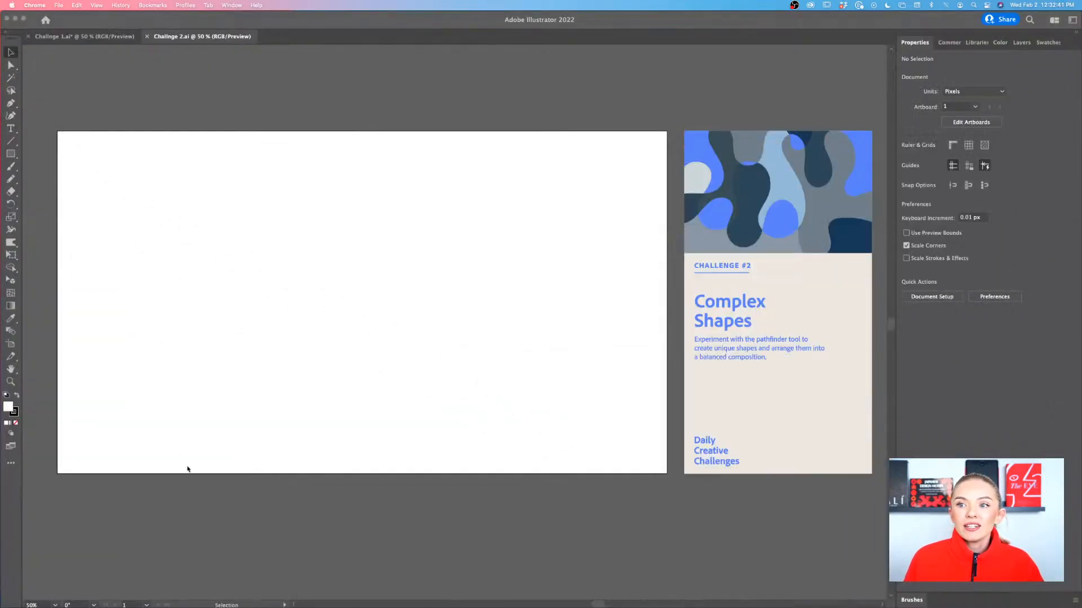
Switch to Adobe Illustrator with the Challenge #2 Complex Shapes document and bring its blank artboard into view
scroll(187, 469, "right", 1)
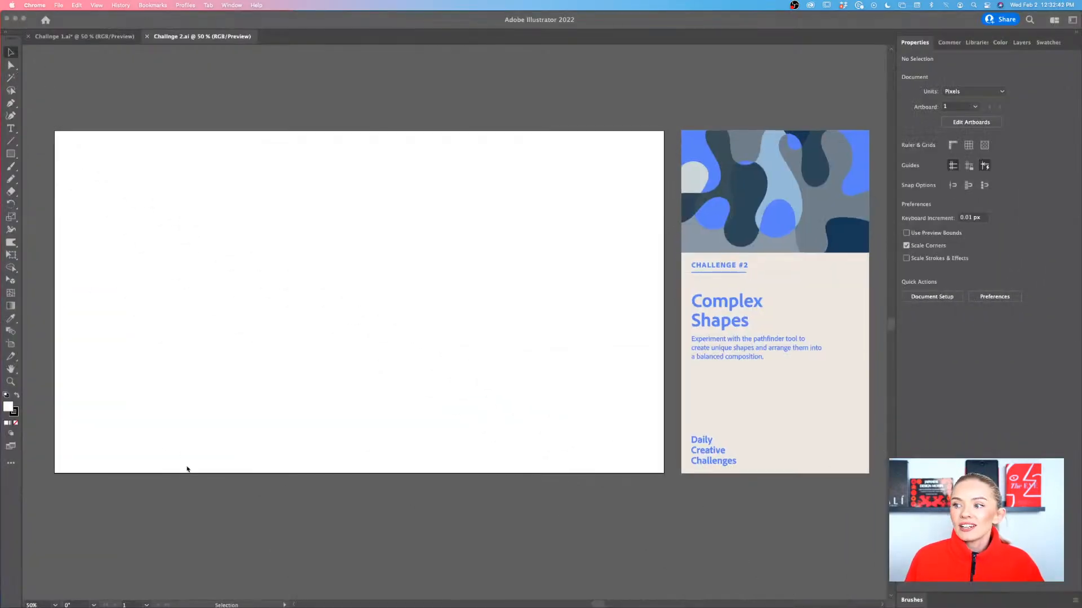
left_click(213, 522)
scroll(219, 516, "down", 1)
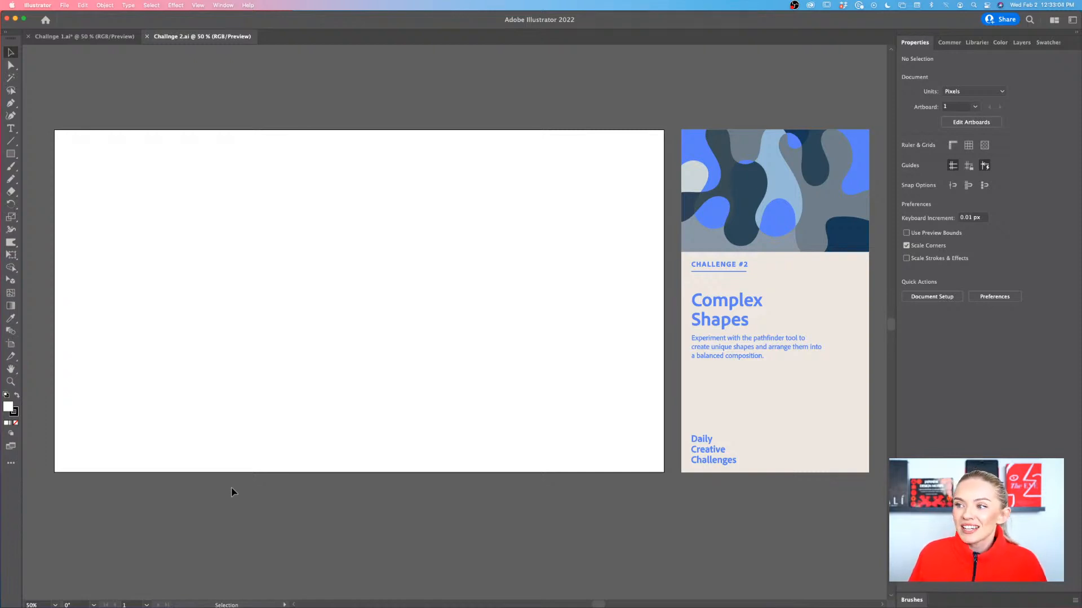
scroll(392, 455, "up", 1)
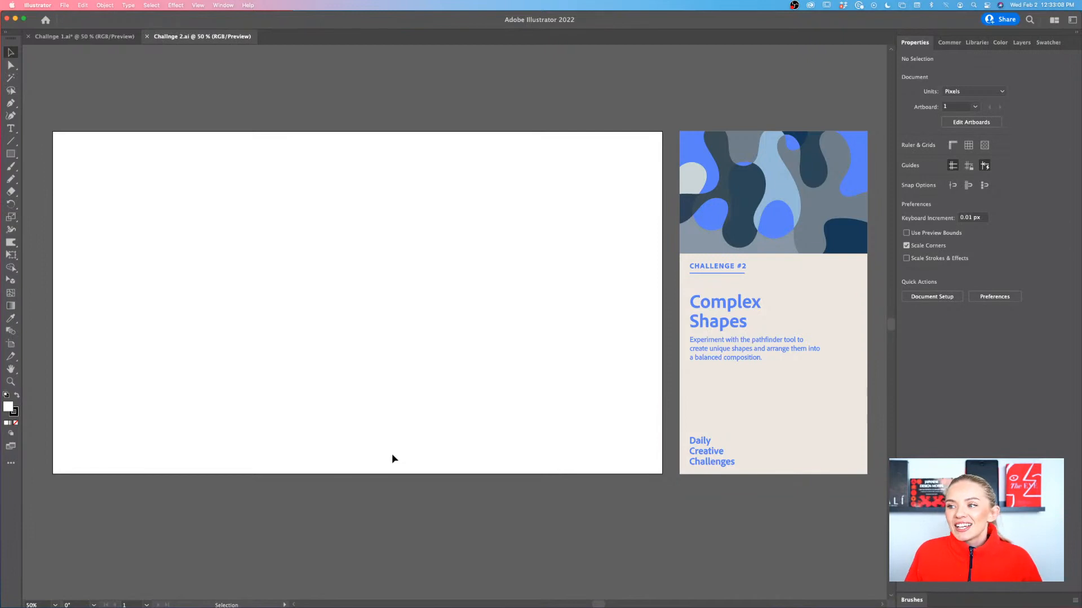
scroll(393, 457, "right", 2)
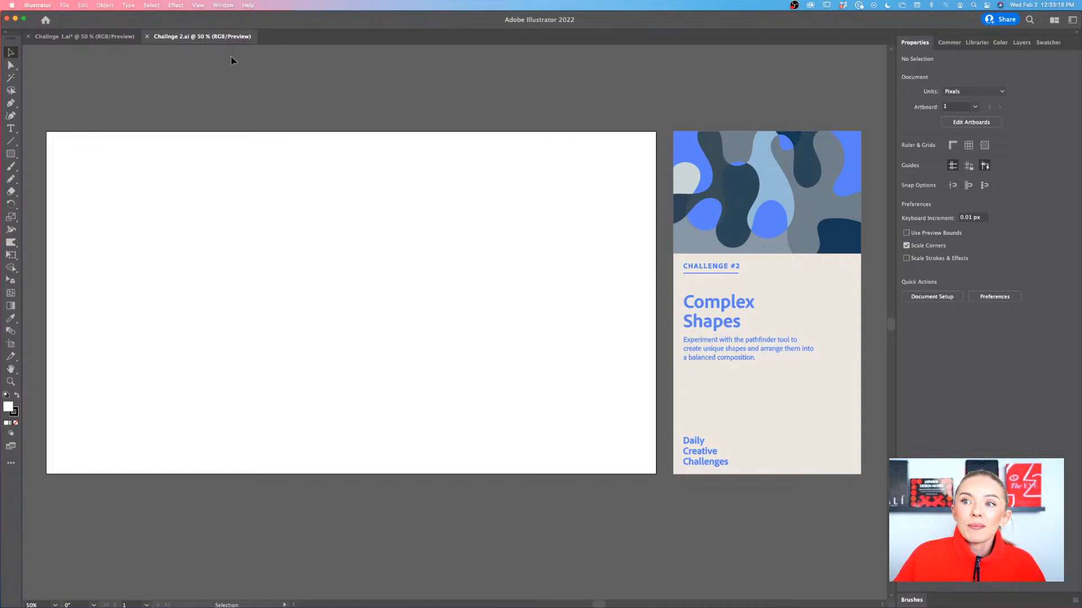
Show the Pathfinder controls and place them over the left part of the blank artboard
left_click(222, 6)
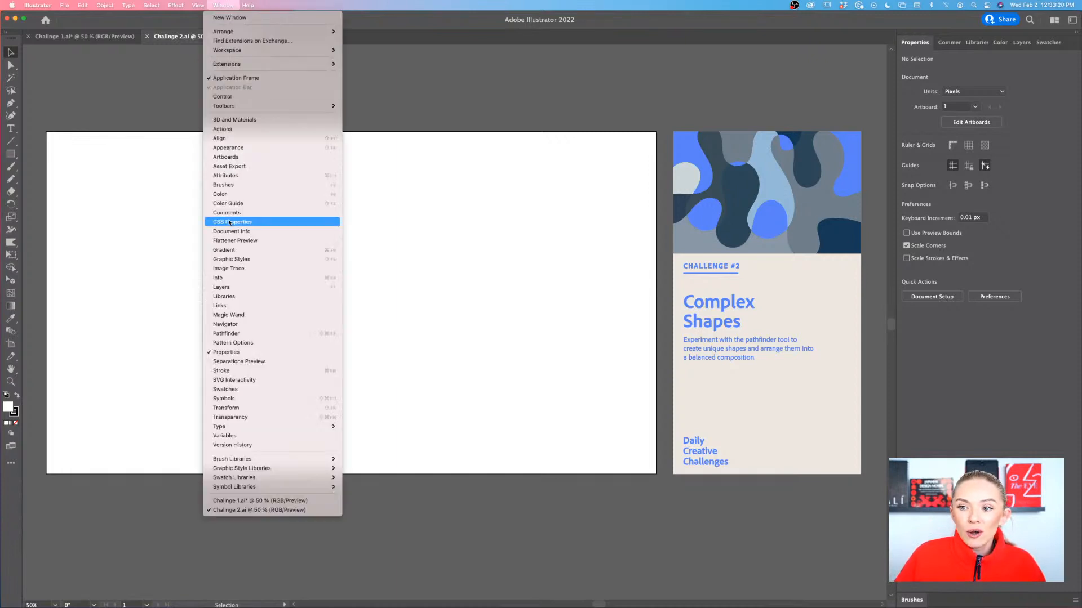
left_click(229, 334)
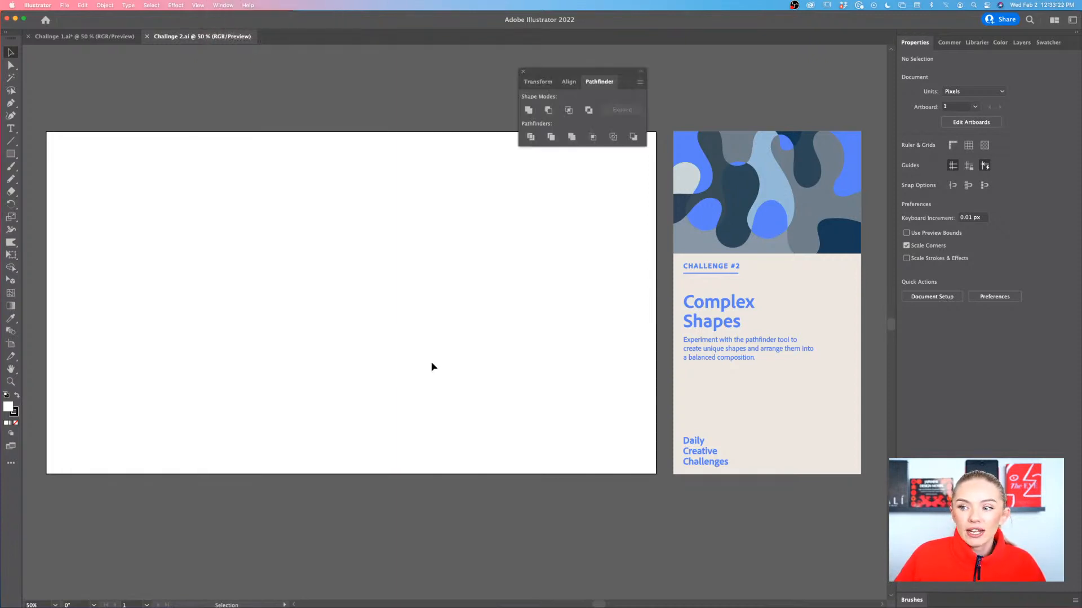
left_click_drag(580, 76, 366, 261)
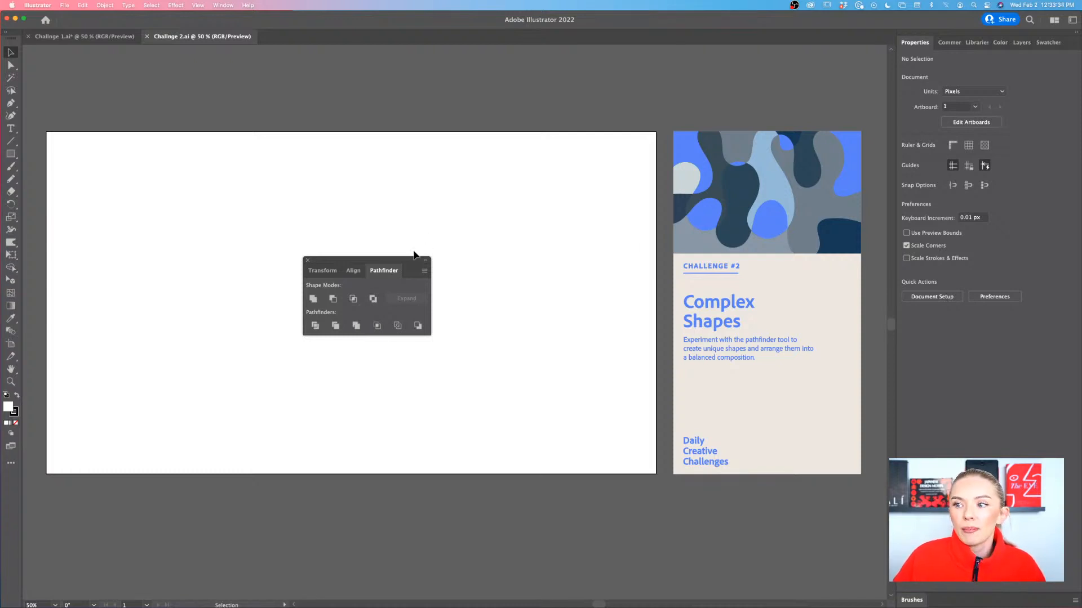
left_click_drag(415, 261, 28, 200)
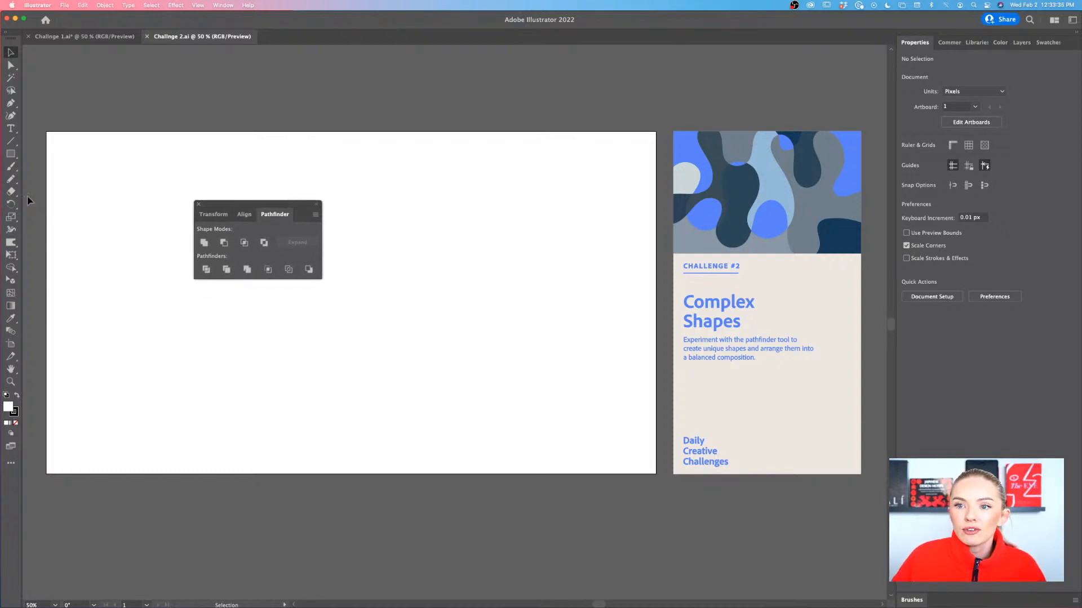
Draw a circle about 385 px in diameter with the Ellipse tool, right of the Pathfinder controls on the blank artboard
left_click(11, 153)
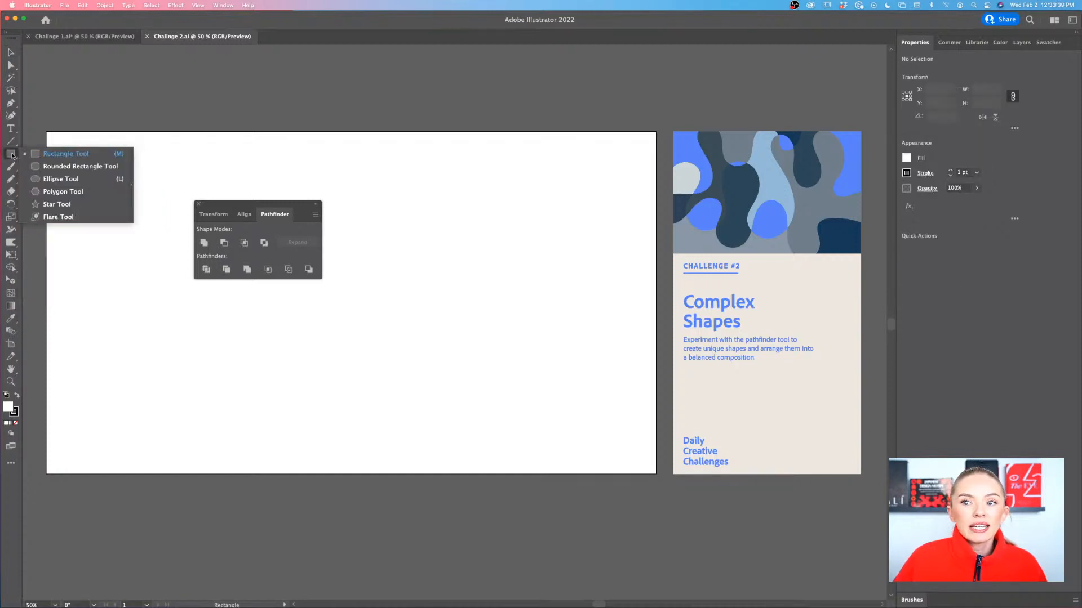
left_click(60, 179)
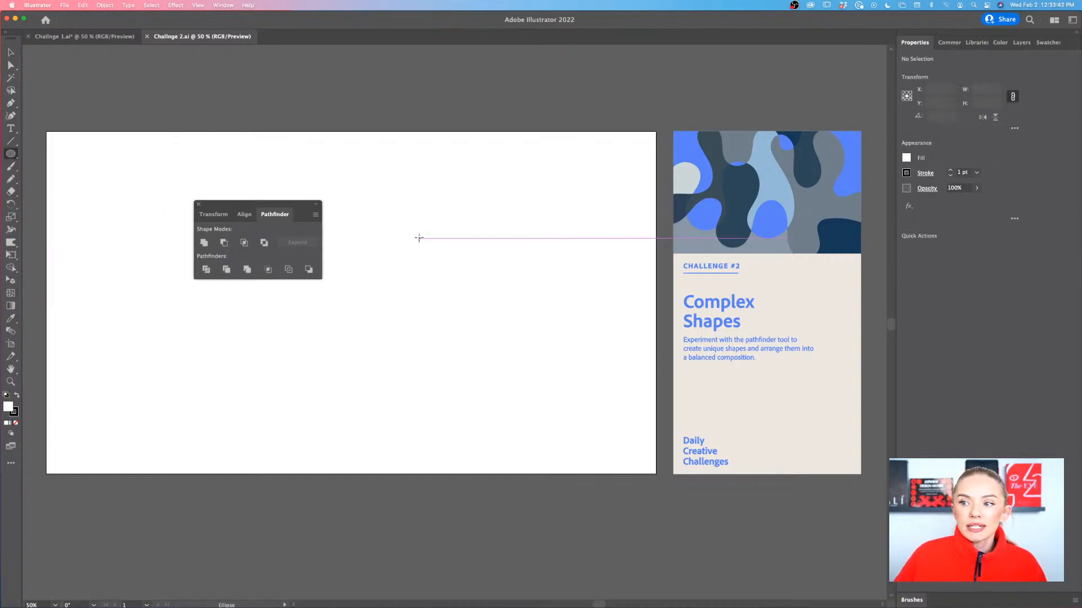
mouse_move(412, 218)
left_mouse_down()
mouse_move(505, 340)
mouse_move(533, 340)
left_mouse_up()
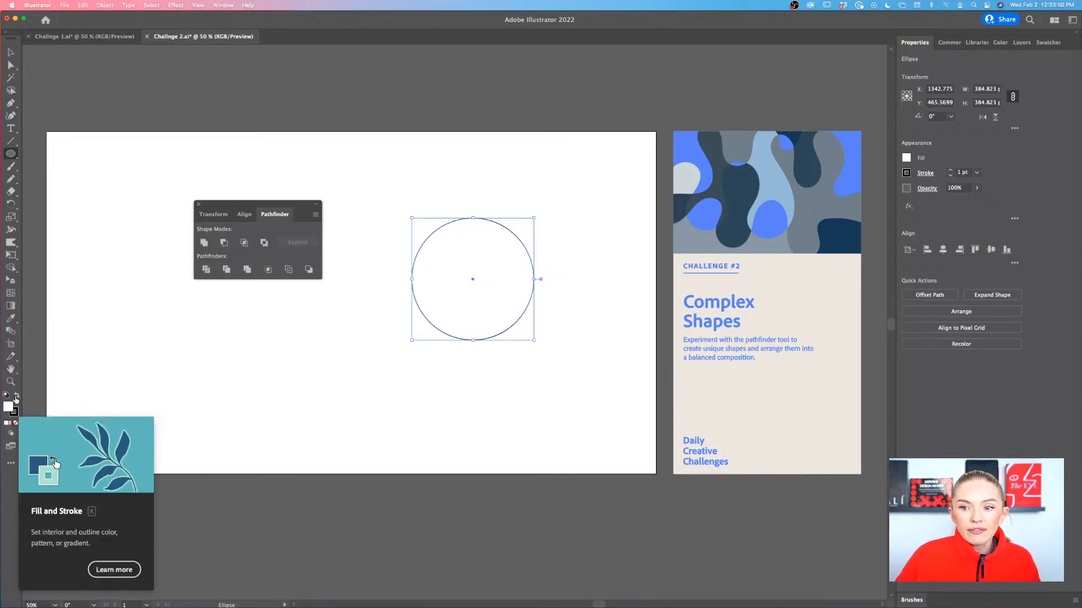
Give the circle a black fill and no stroke, and return to the Selection tool
key("shift+x")
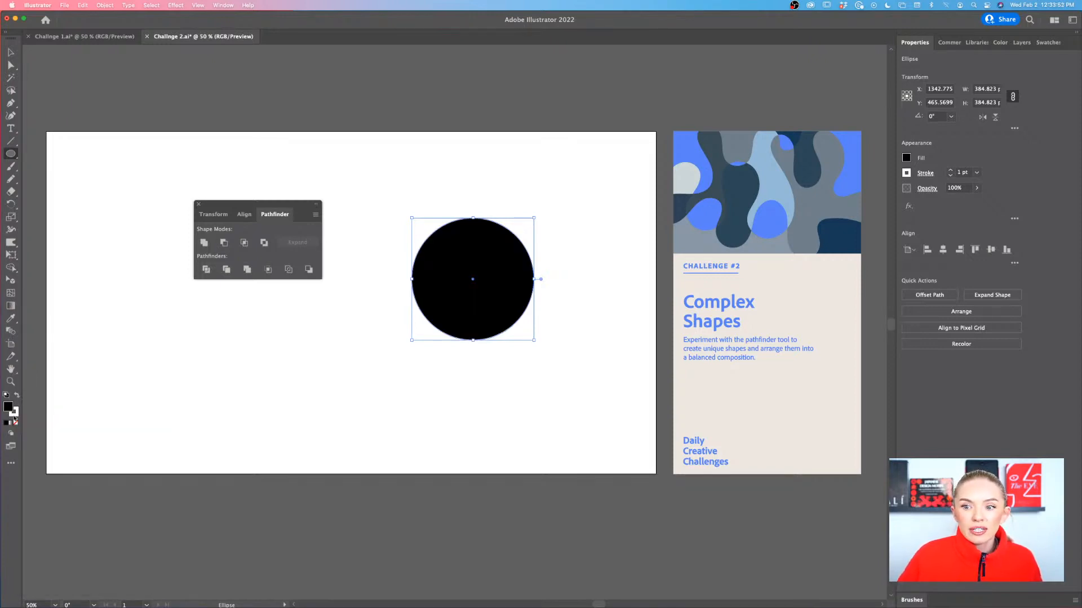
left_click(15, 415)
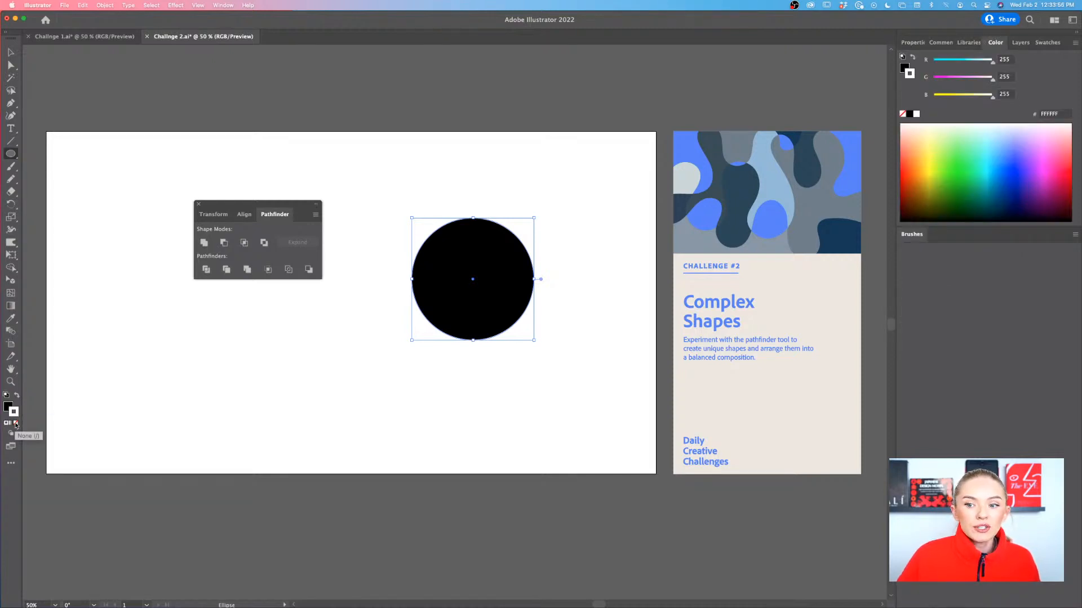
left_click(16, 424)
left_click(8, 408)
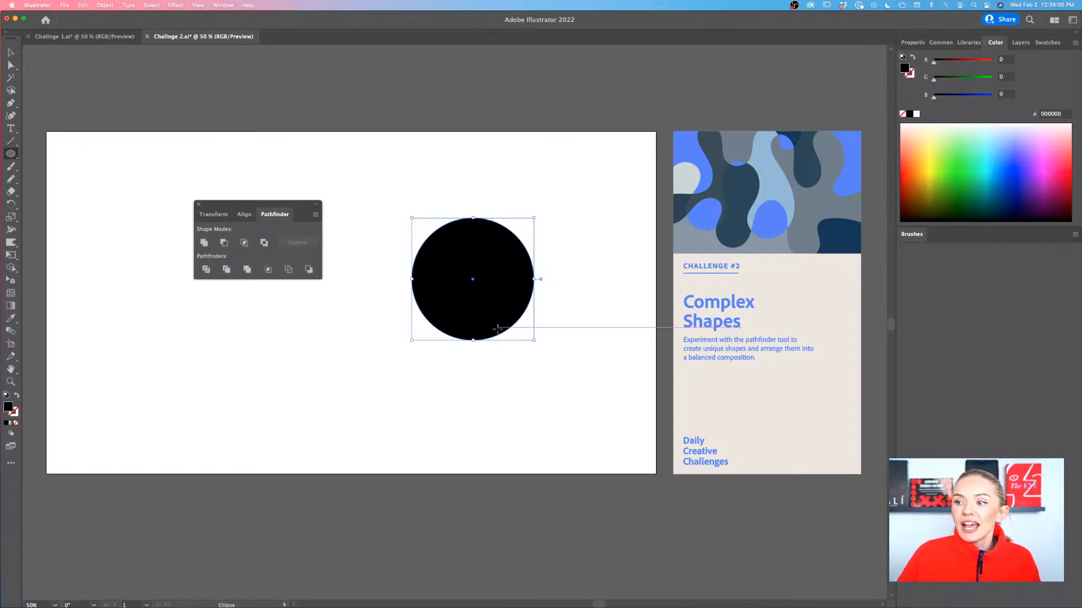
key("v")
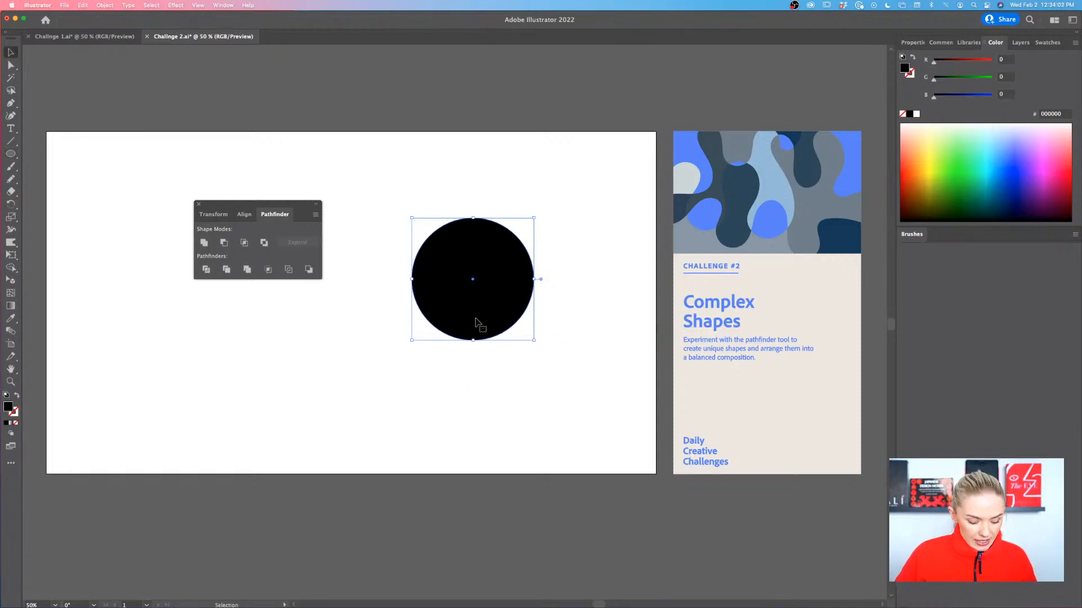
Duplicate the black circle to overlap its right side, and cut the copy out of the original with Minus Front
left_click_drag(476, 317, 541, 318)
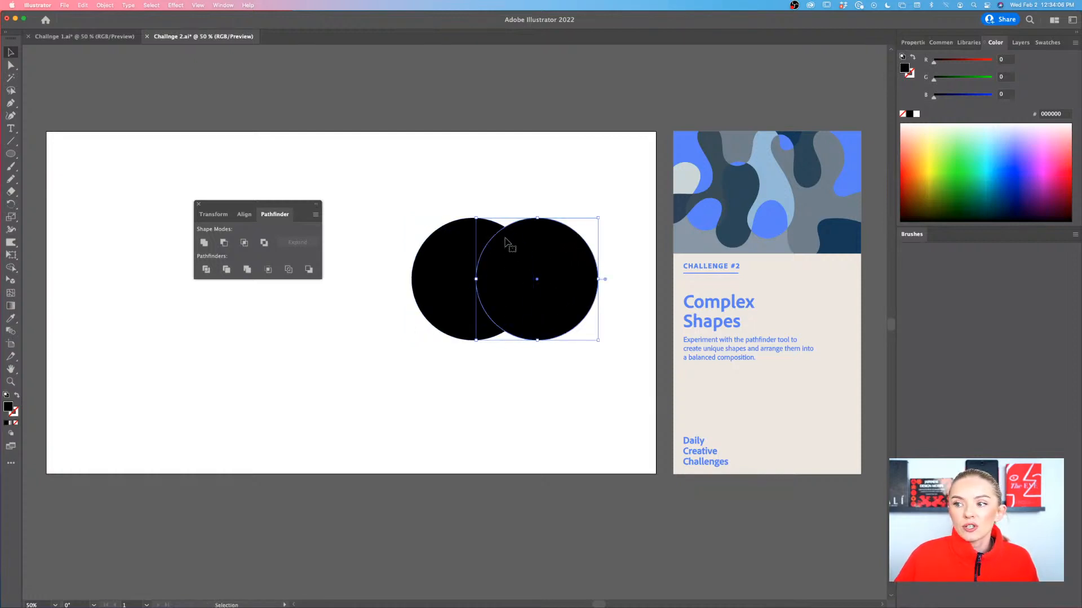
left_click(440, 194)
left_click_drag(441, 199, 536, 298)
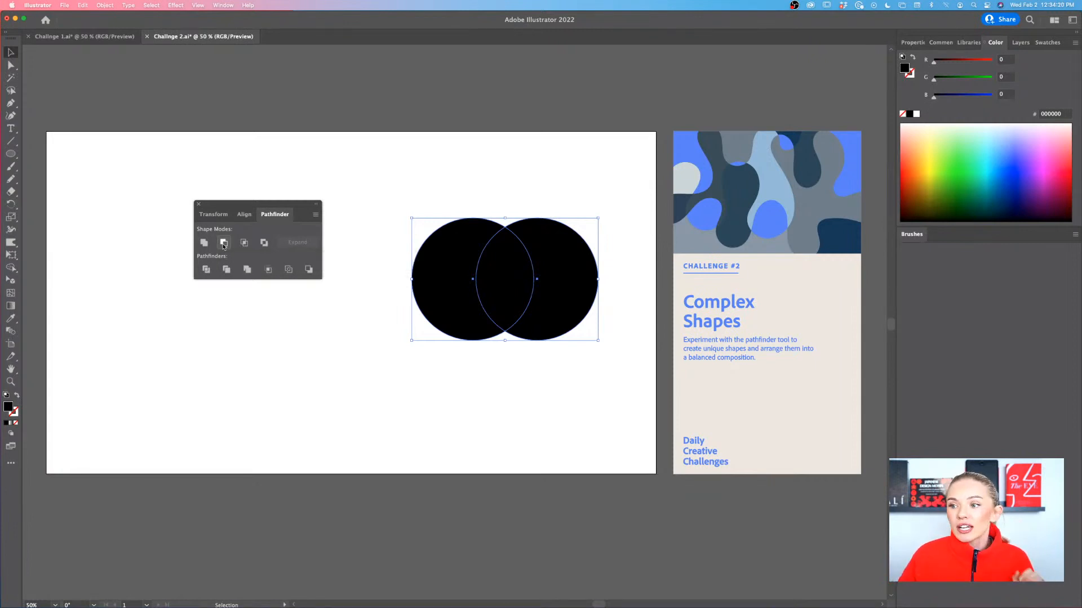
left_click(224, 244)
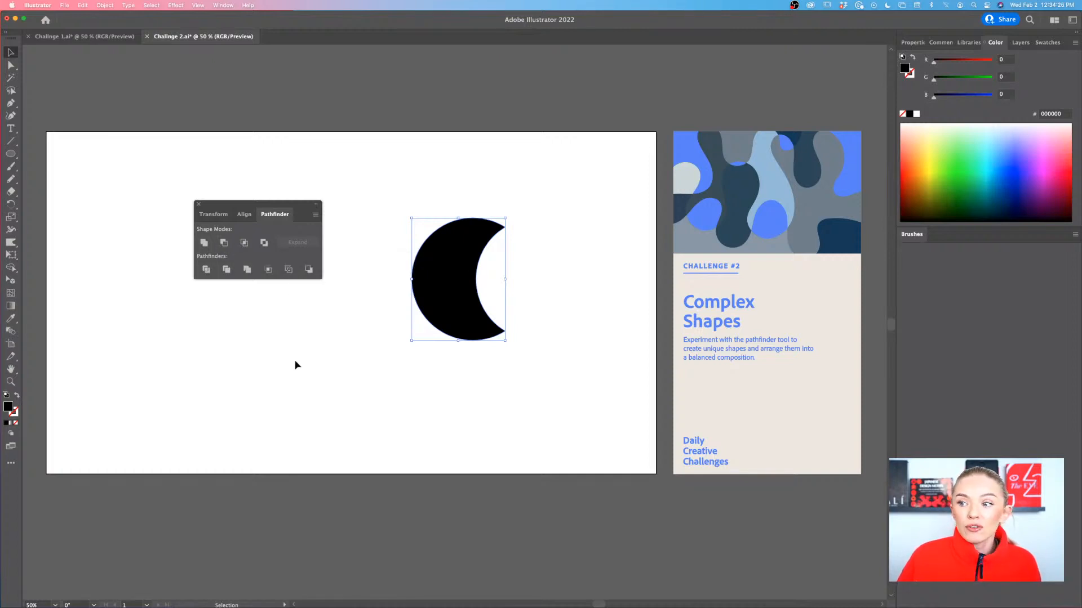
Undo the circle subtraction, shift the right circle slightly further right, and delete the left circle
key("super+z")
mouse_move(583, 327)
left_mouse_down()
mouse_move(623, 326)
mouse_move(589, 325)
left_mouse_up()
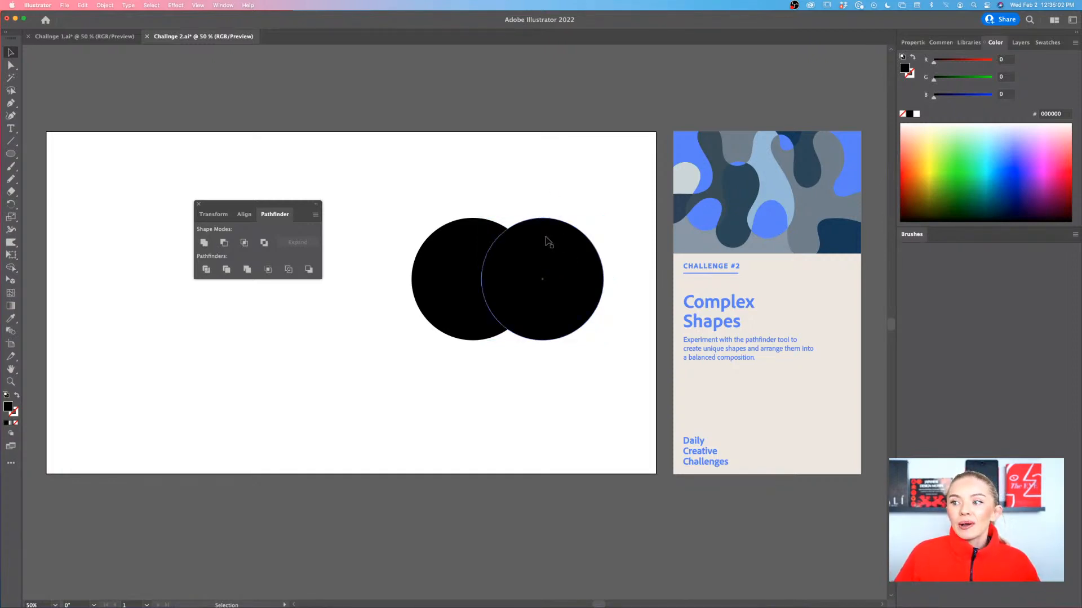
left_click(486, 241)
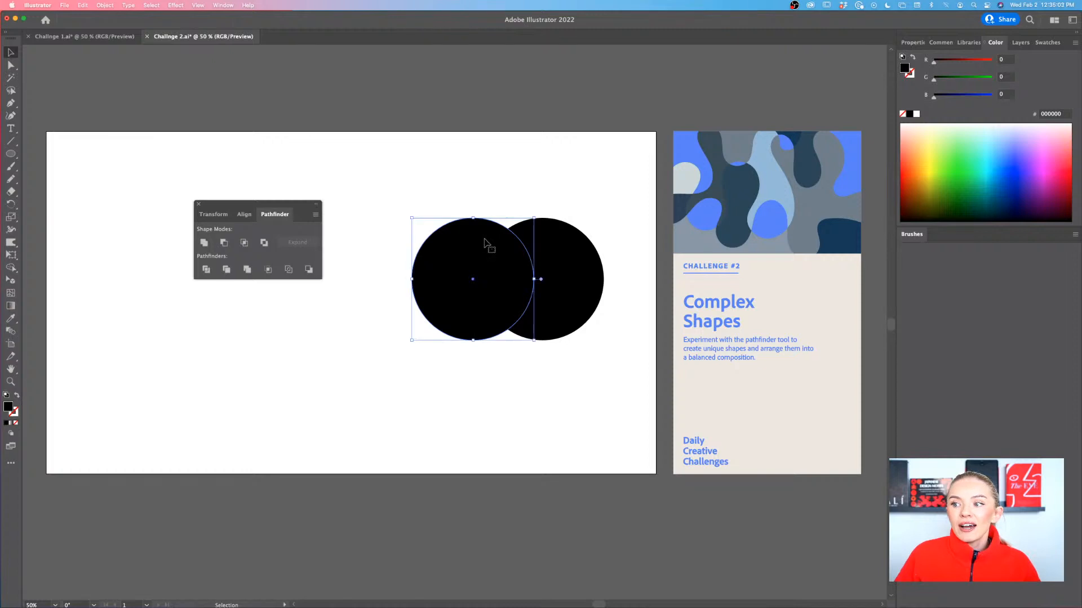
left_click(554, 167)
left_click(452, 237)
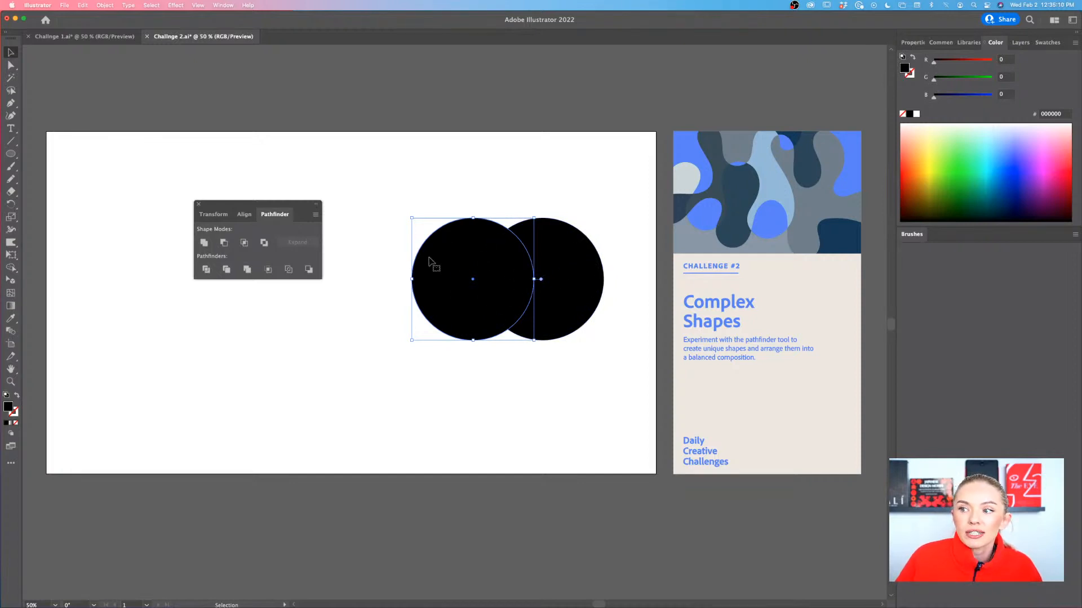
key("Delete")
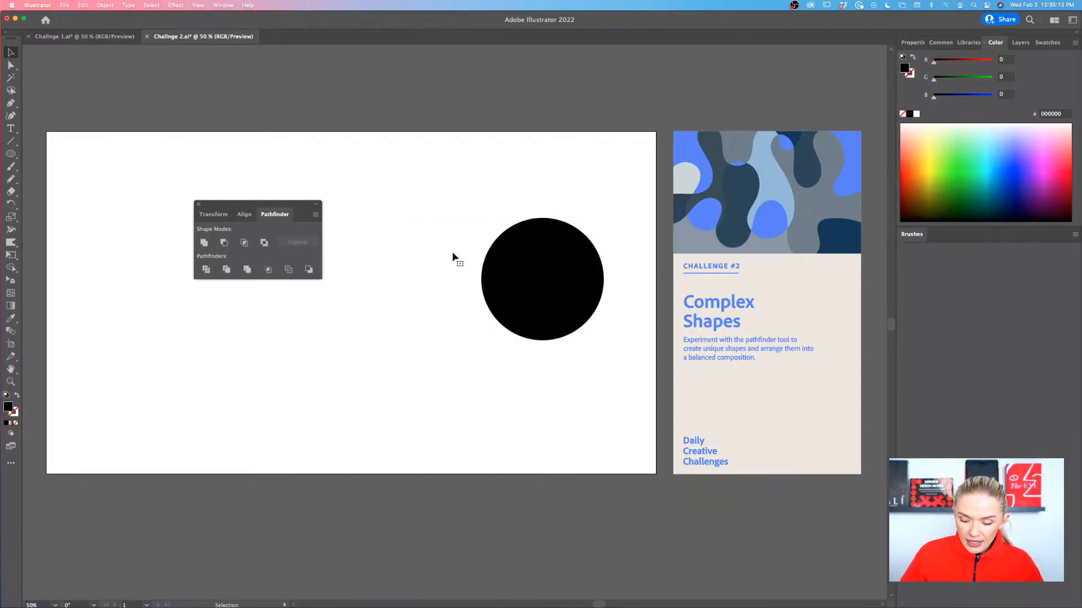
Draw a black square slightly taller than the circle, covering the circle's left half up to its centre
left_click_drag(11, 154, 71, 156)
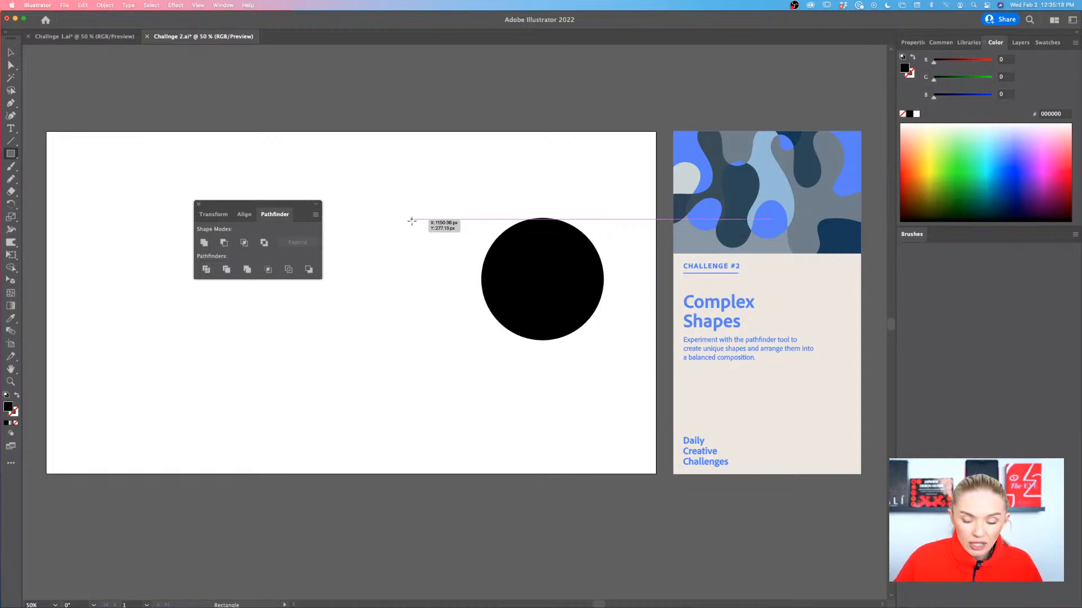
left_click_drag(412, 220, 518, 313)
key("v")
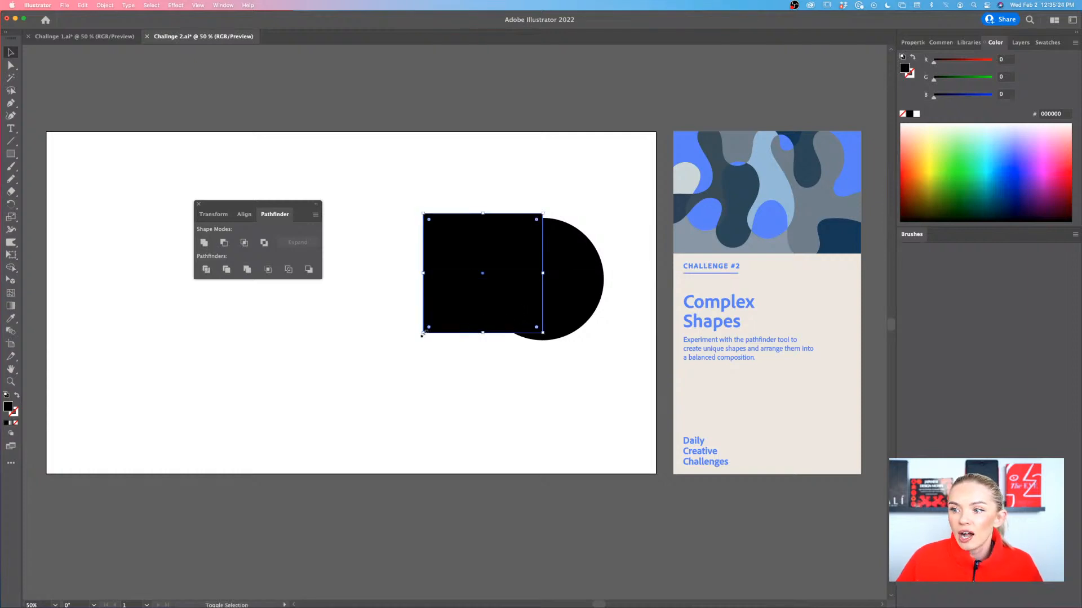
left_click_drag(423, 333, 413, 346)
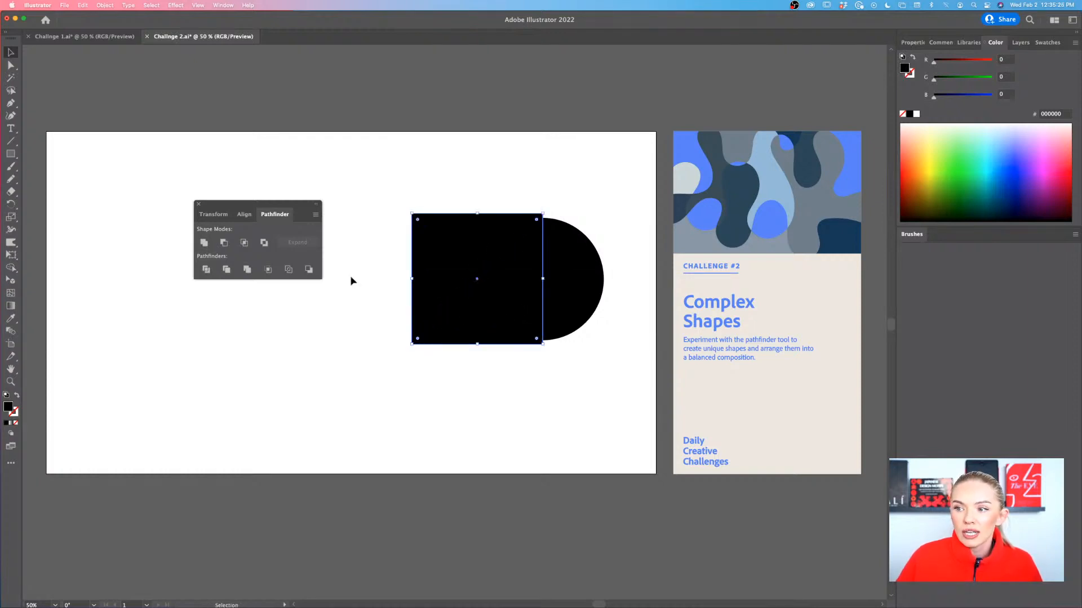
Send the square behind the circle, and bring it back to the front of the stacking order
left_click(426, 179)
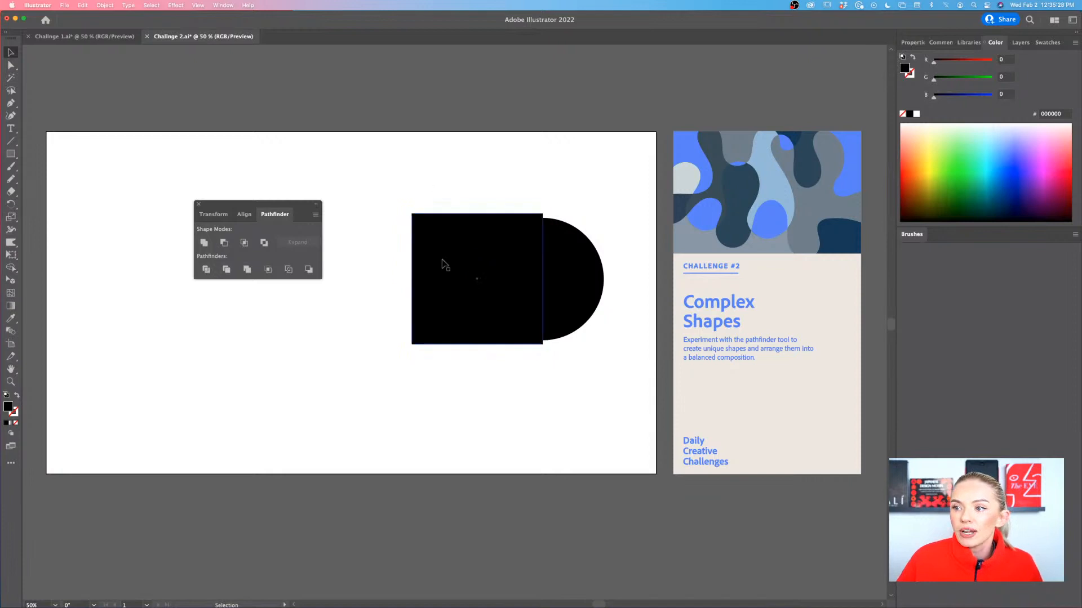
left_click(463, 235)
left_click(595, 267)
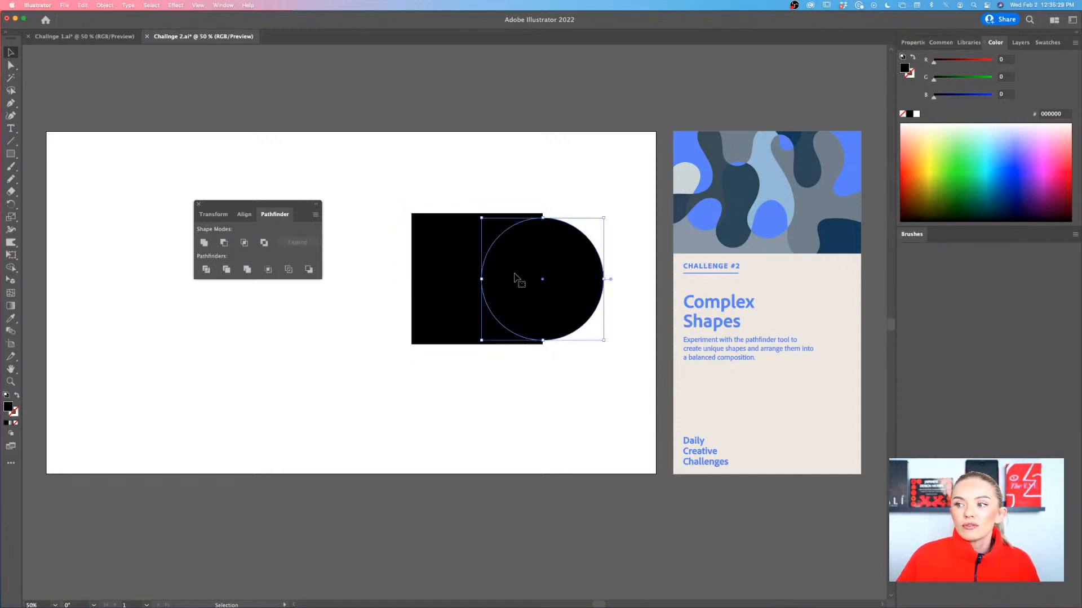
left_click(460, 269)
left_click(563, 257)
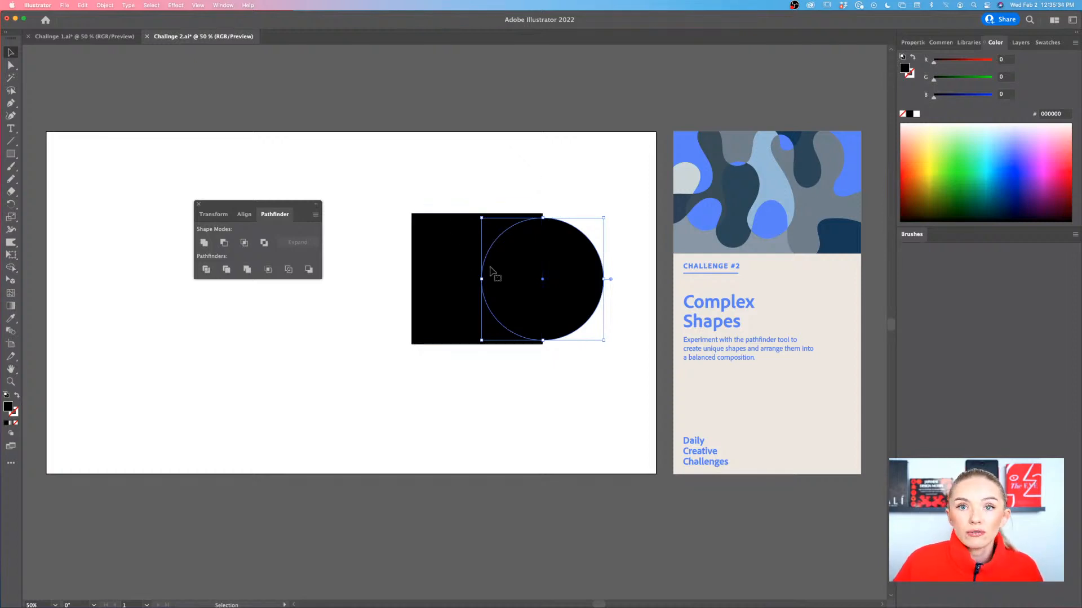
left_click(451, 295)
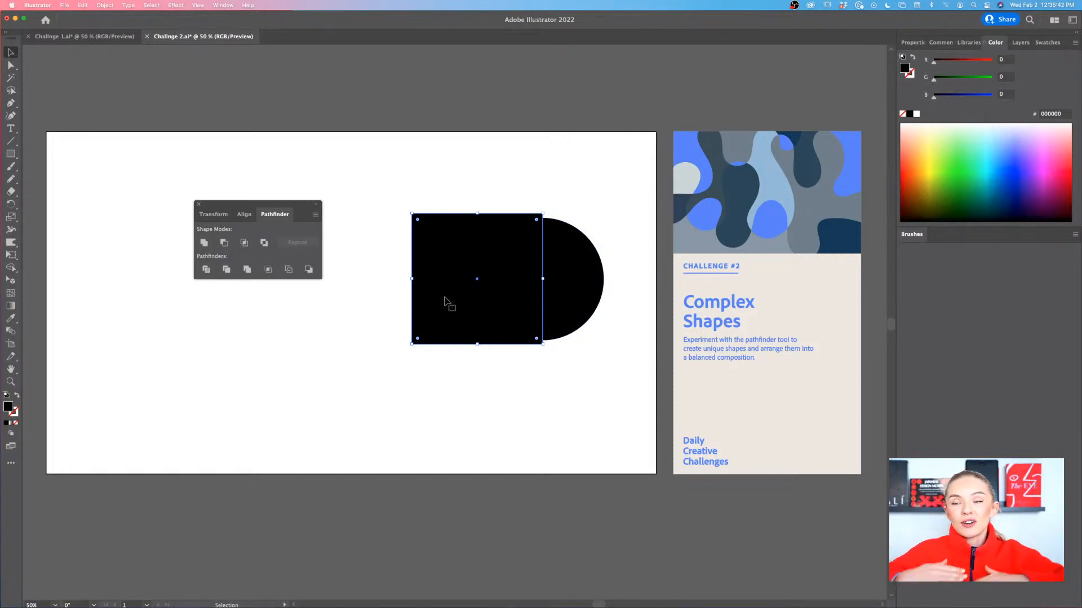
right_click(444, 299)
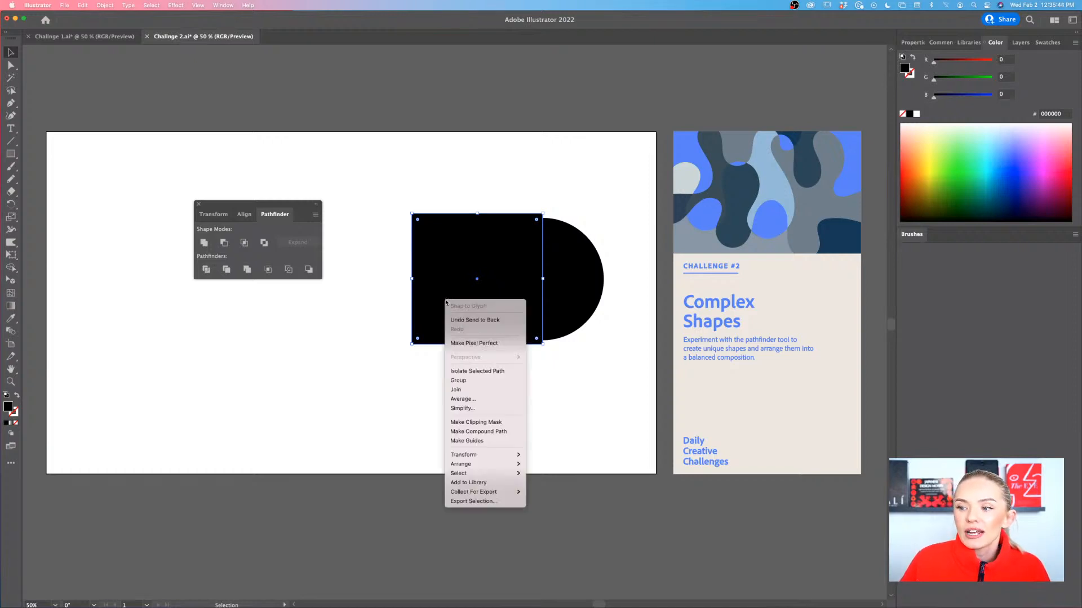
mouse_move(510, 464)
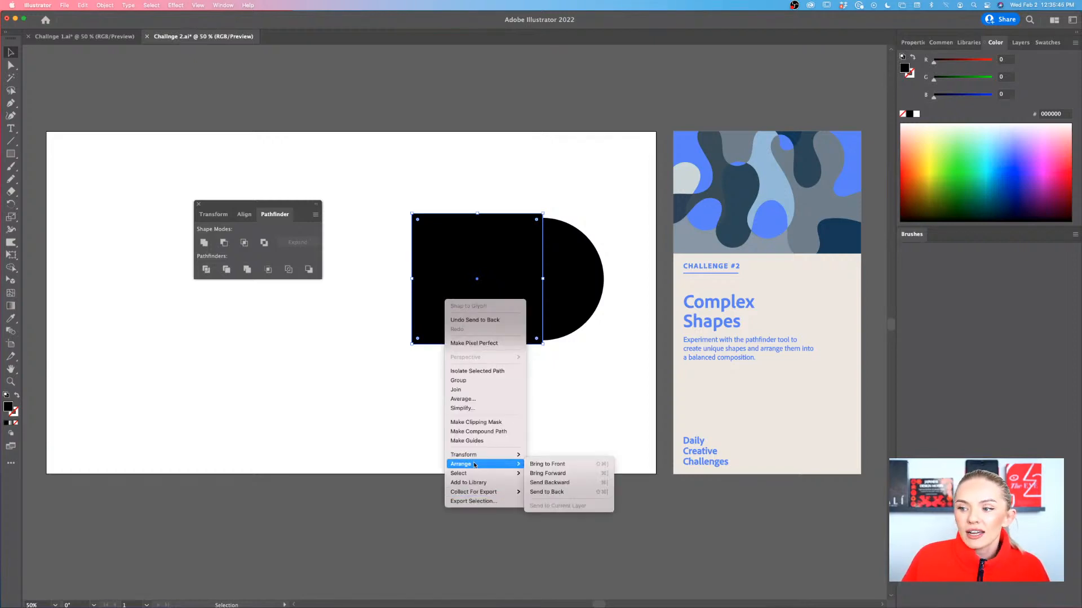
left_click(537, 465)
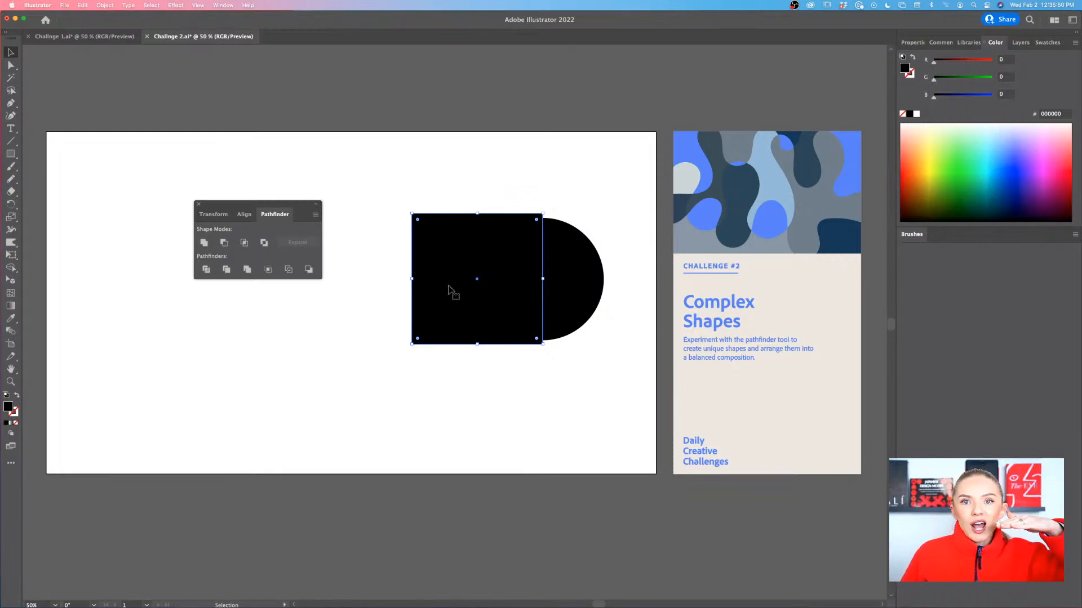
Cut the circle into a half circle by subtracting the square with Minus Front, and undo the cut
left_click_drag(580, 207, 507, 294)
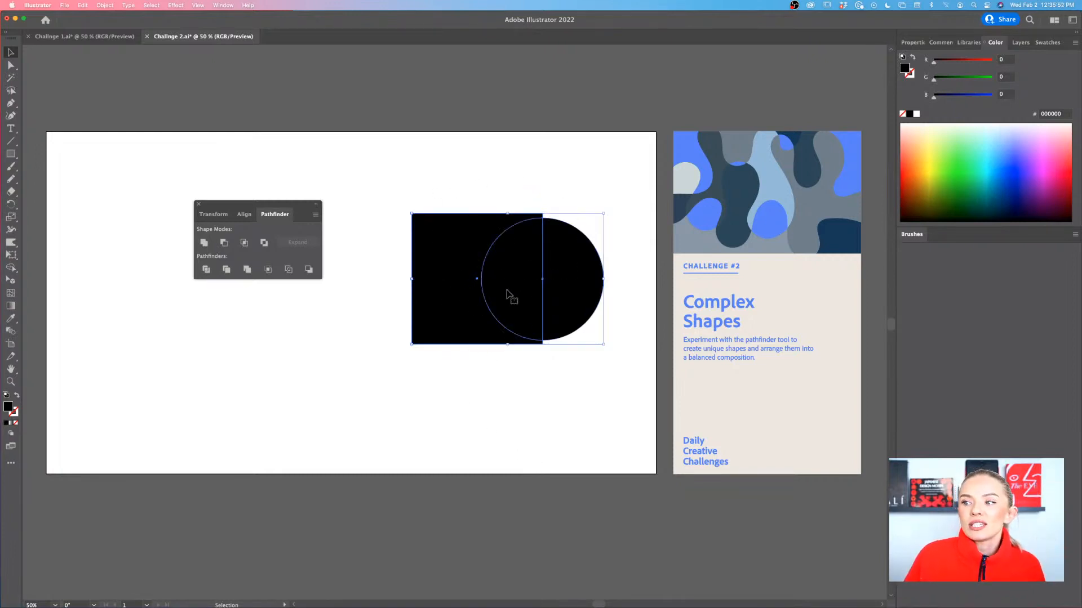
left_click(225, 243)
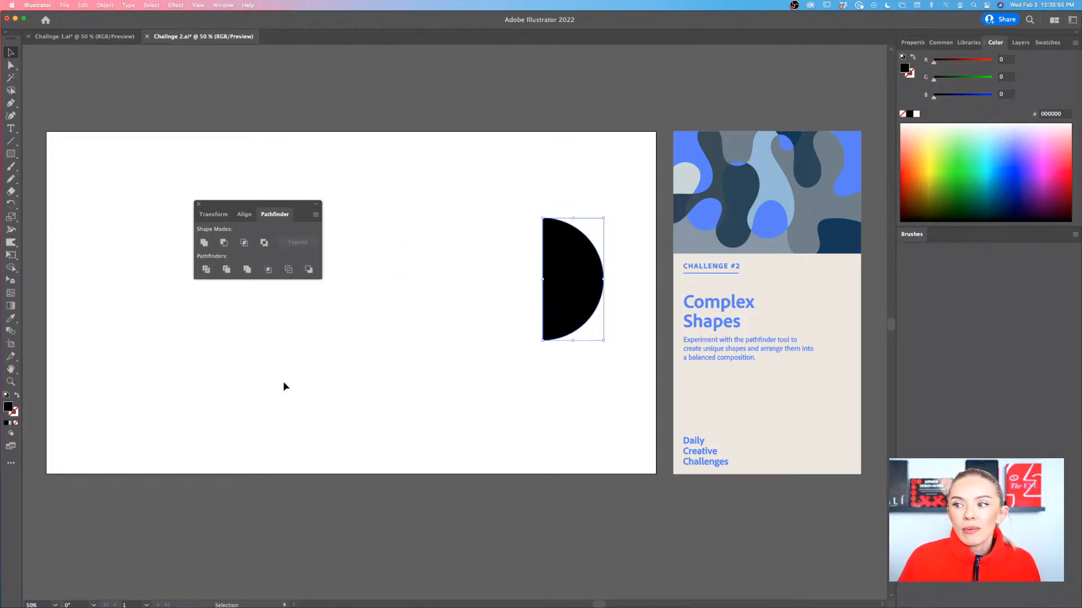
left_click(284, 383)
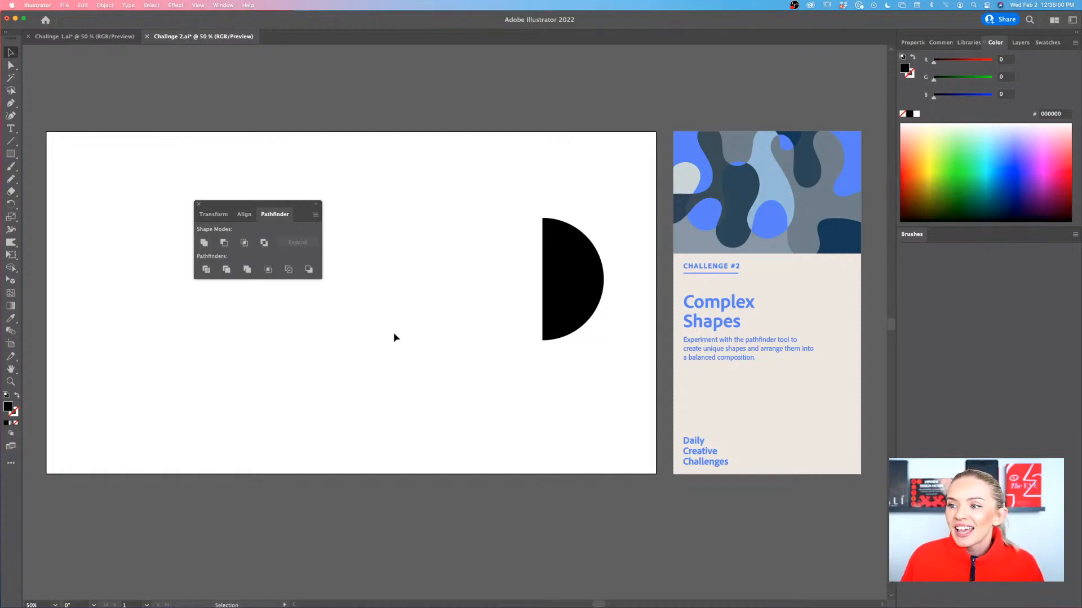
left_click(562, 299)
key("super+z")
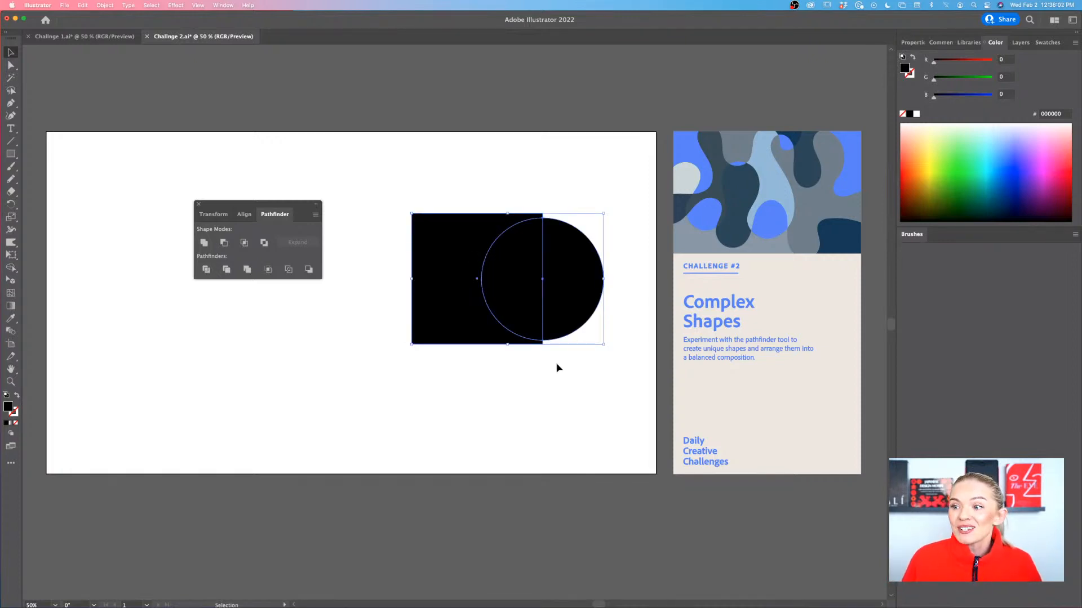
Delete the circle and move the remaining black square up and to the left, clear of the Pathfinder controls
left_click(570, 316)
key("Delete")
left_click_drag(501, 319, 448, 288)
left_click(522, 318)
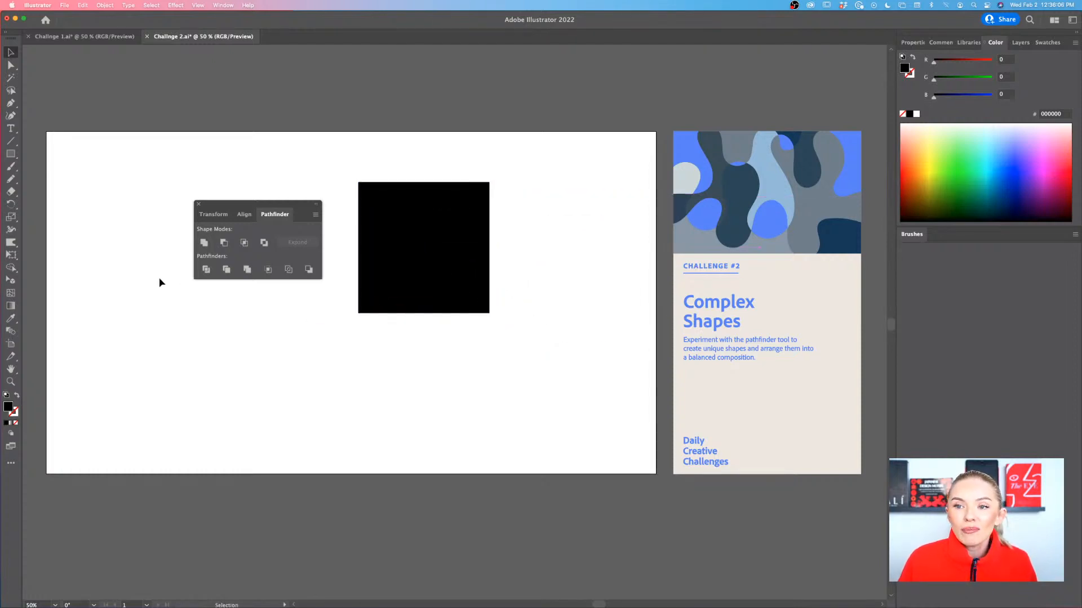
Draw a five-pointed star with the Star tool, and scale and position it over the square's right edge
left_click(14, 156)
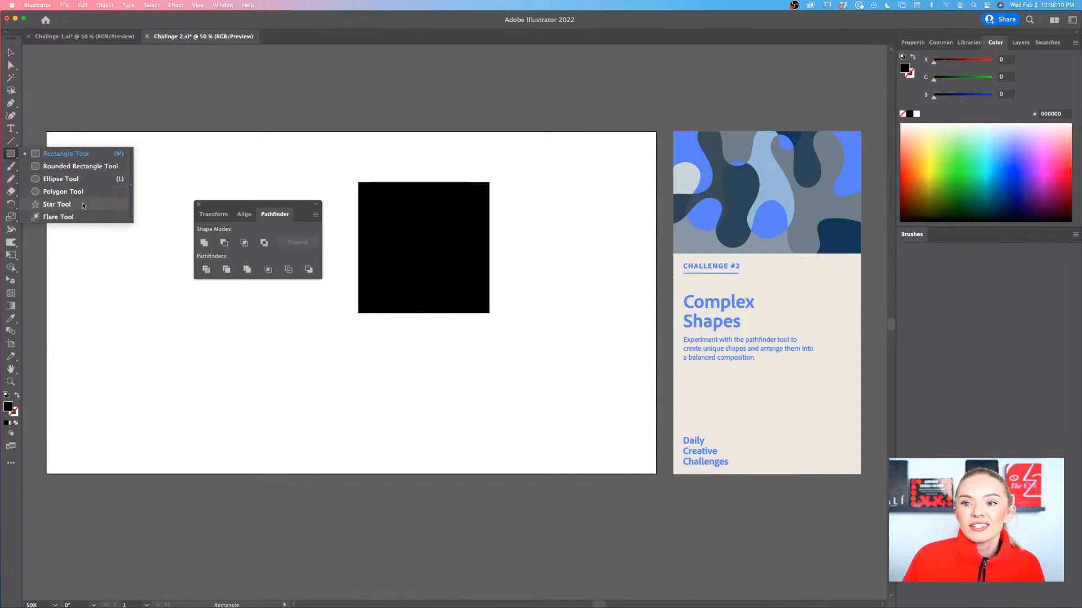
left_click(52, 204)
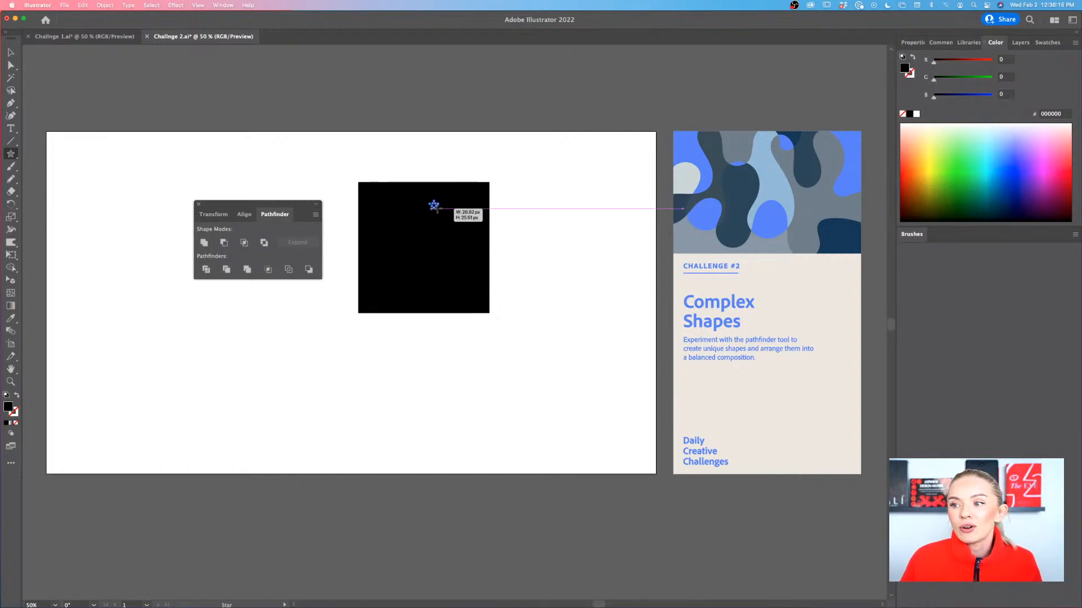
left_click_drag(434, 205, 491, 255)
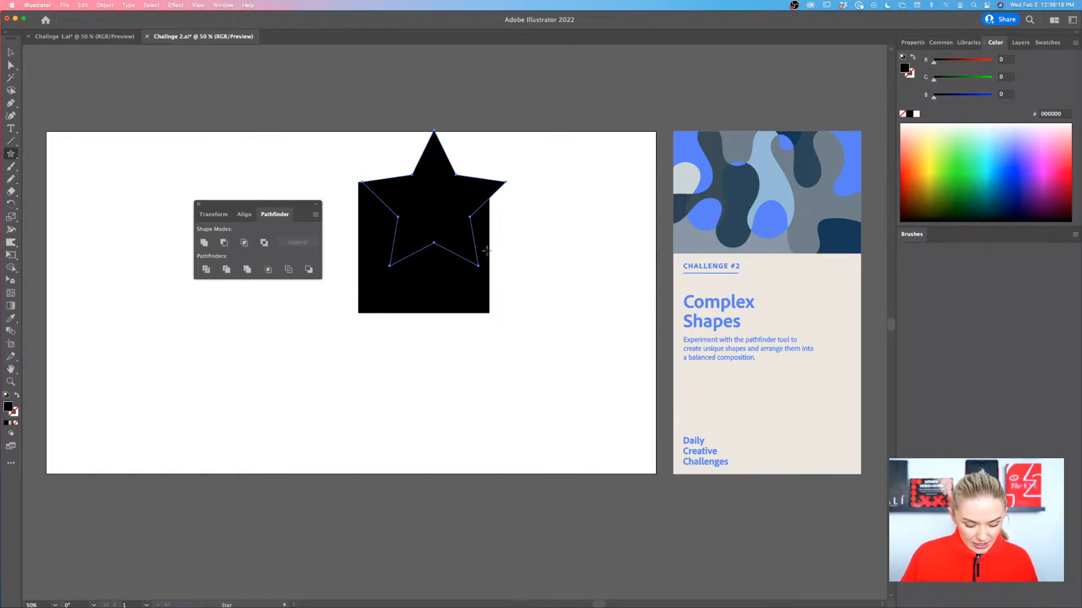
key("v")
left_click_drag(464, 220, 475, 255)
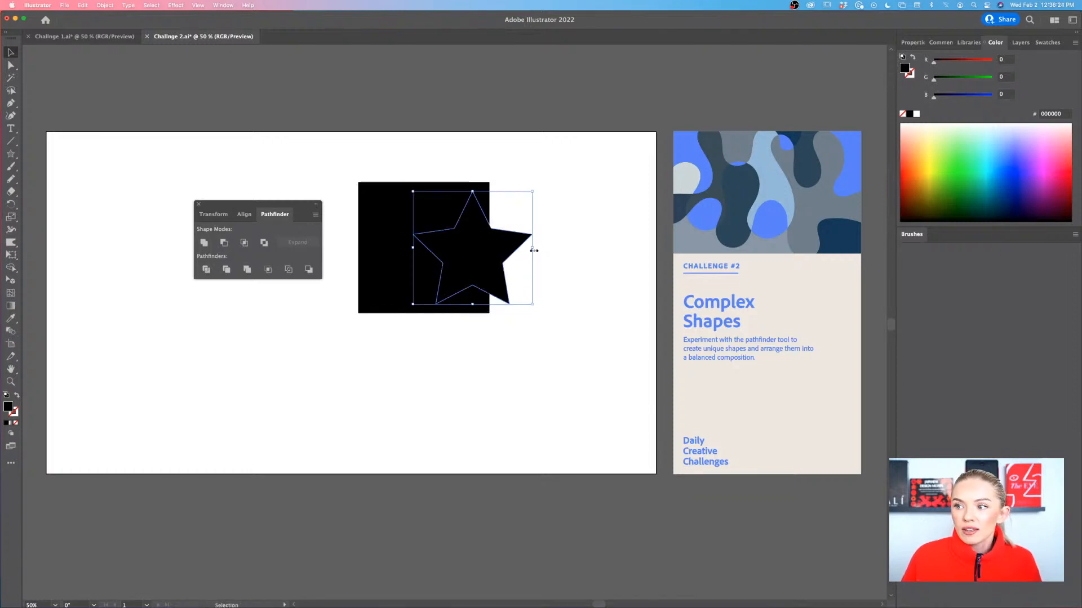
Fill the star with red FE0000 and shift it right until it is centred on the square's right edge
left_click_drag(935, 64, 993, 61)
left_click(510, 388)
left_click_drag(490, 275, 510, 274)
left_click(567, 210)
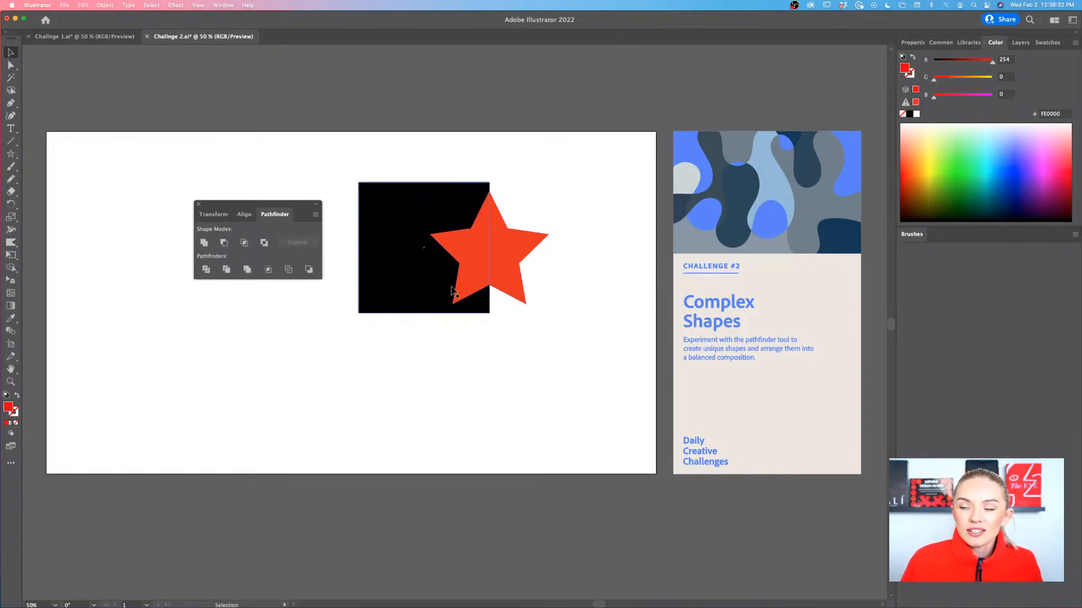
Cut the red star out of the black square with Minus Front, and undo the cut
left_click_drag(584, 150, 381, 326)
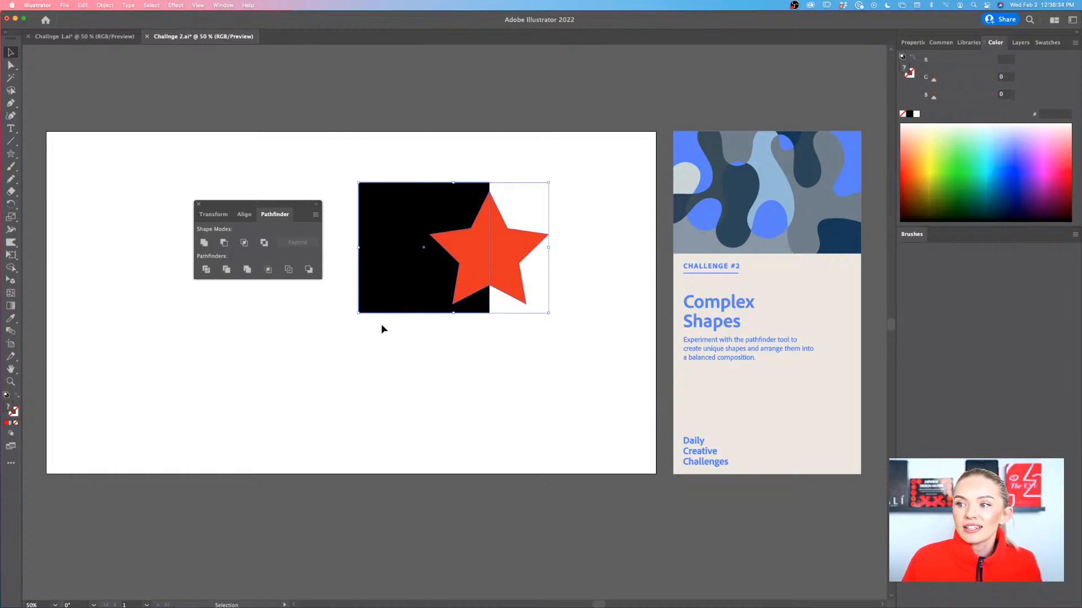
left_click(223, 243)
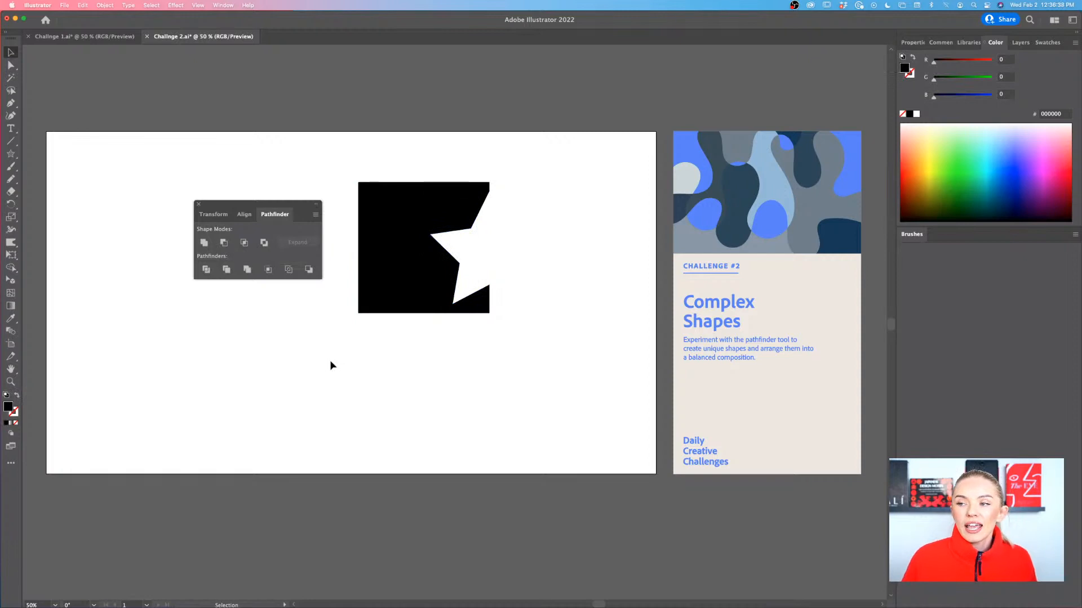
key("super+z")
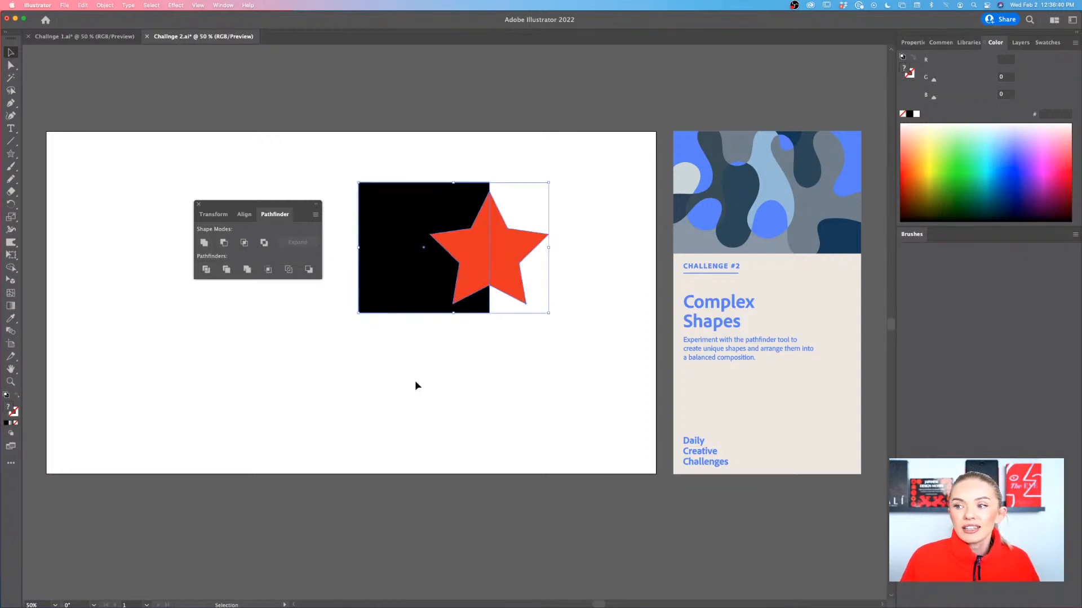
Delete the black square and the red star to clear the artboard
left_click(364, 364)
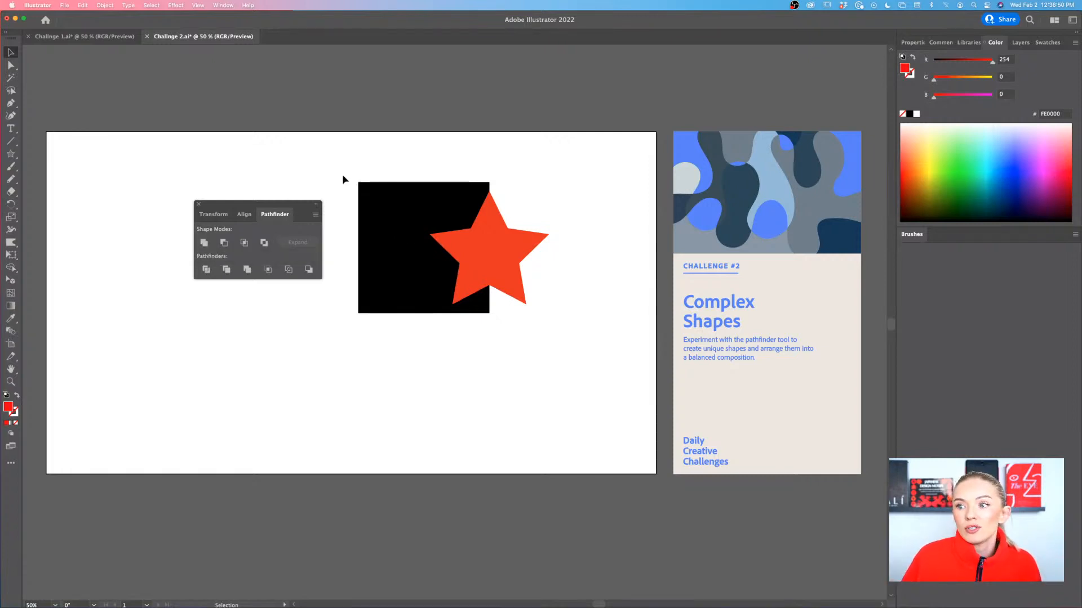
left_click_drag(343, 179, 469, 289)
key("Delete")
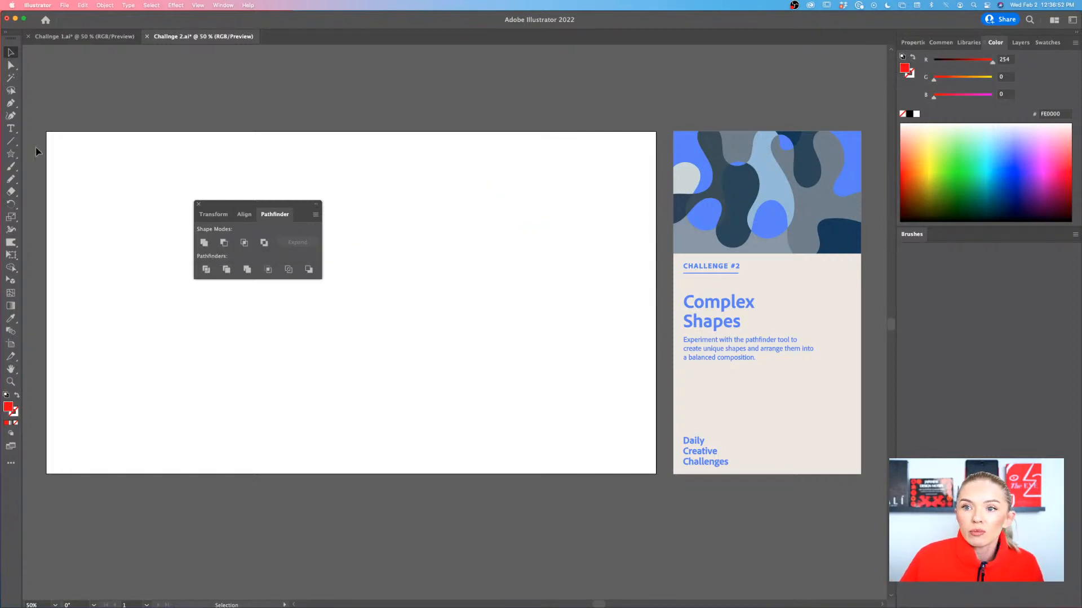
Draw five red circles of varying sizes with the Ellipse tool, clustered in a vertical stack near the artboard's centre
left_click(11, 153)
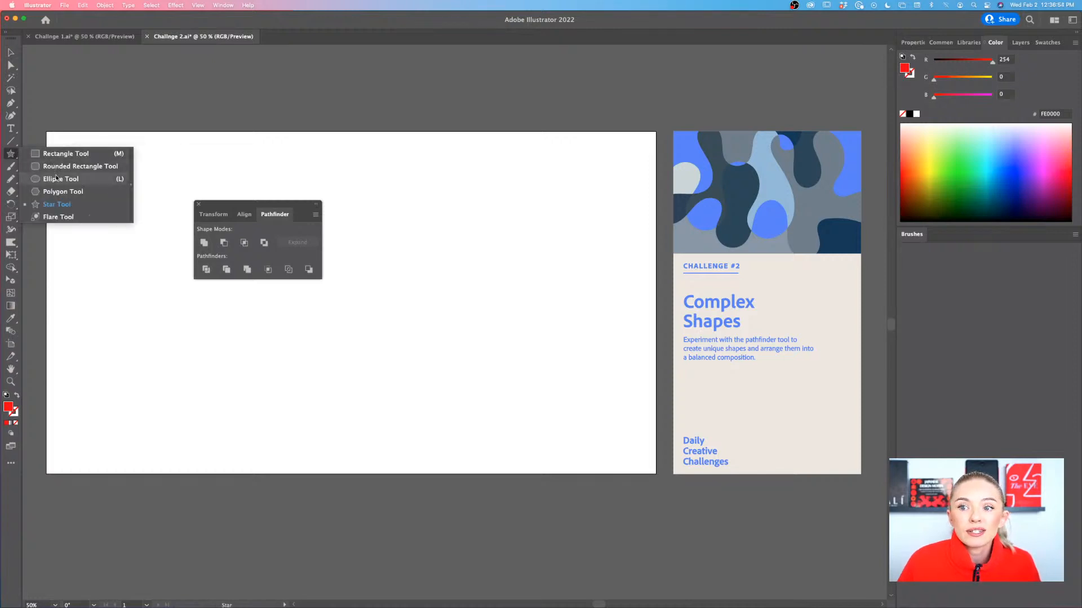
left_click(56, 178)
left_click_drag(423, 182, 487, 247)
left_click_drag(528, 200, 456, 281)
left_click_drag(378, 300, 501, 372)
left_click_drag(434, 275, 467, 327)
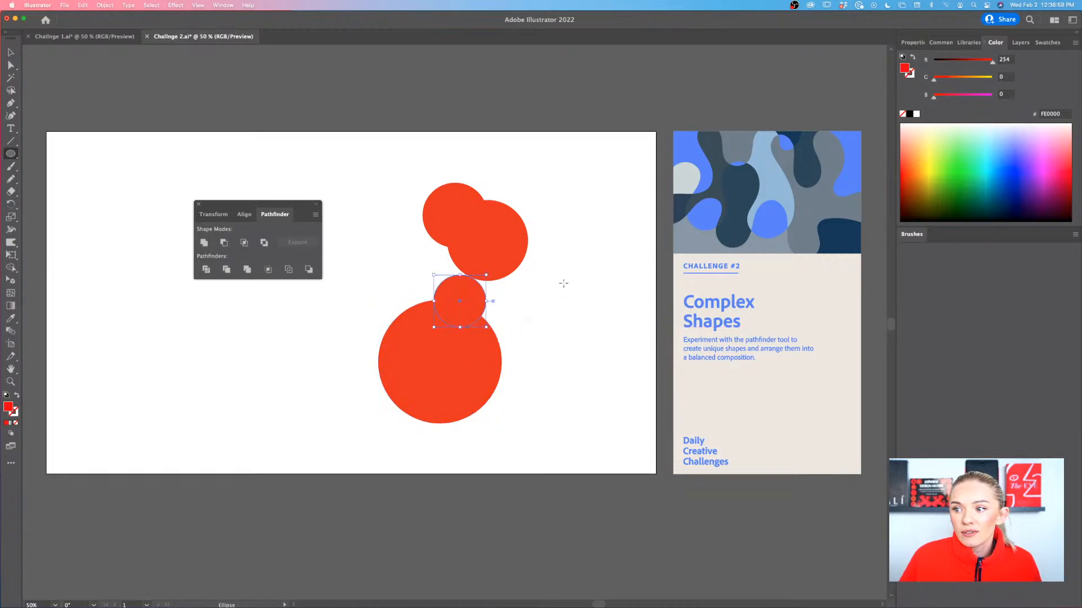
left_click_drag(545, 274, 466, 305)
left_click(493, 330)
left_click(528, 333)
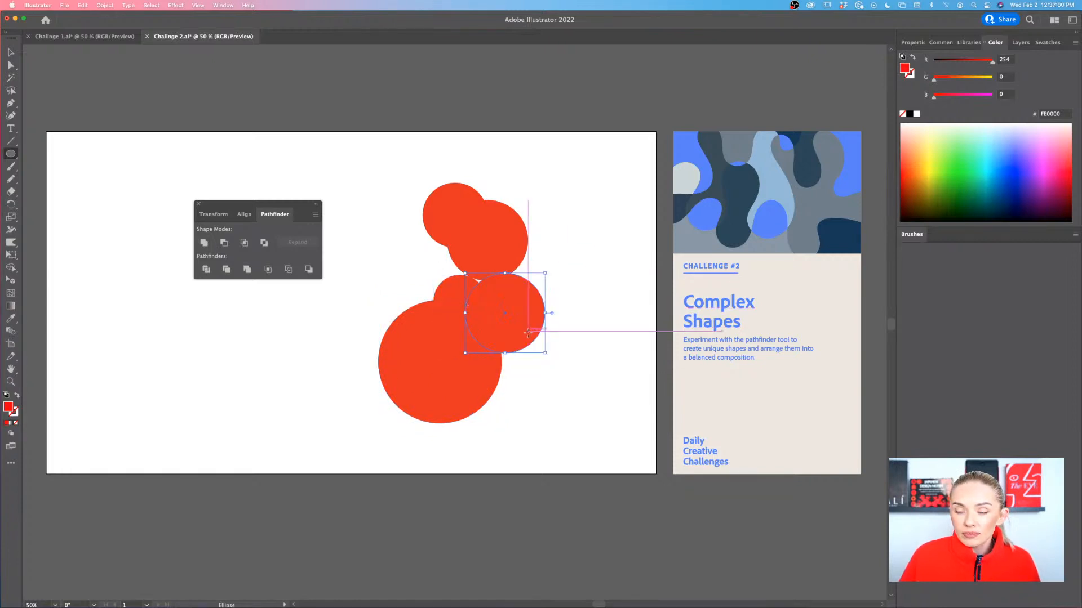
Shift the medium circle left into the cluster and add two copies of the small circle around the cluster's middle
key("v")
left_click(567, 328)
mouse_move(505, 327)
left_mouse_down()
mouse_move(492, 290)
mouse_move(489, 323)
left_mouse_up()
left_click_drag(445, 293, 500, 275)
left_click(588, 307)
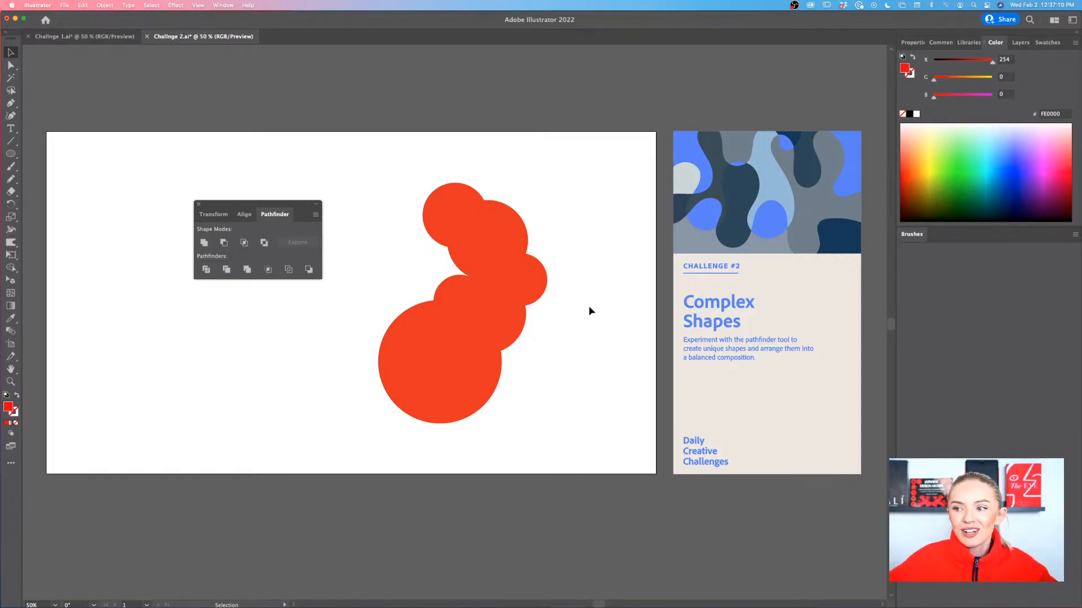
left_click_drag(536, 294, 493, 293)
Merge all the overlapping red circles into one shape with Pathfinder's Unite
left_click_drag(572, 175, 396, 381)
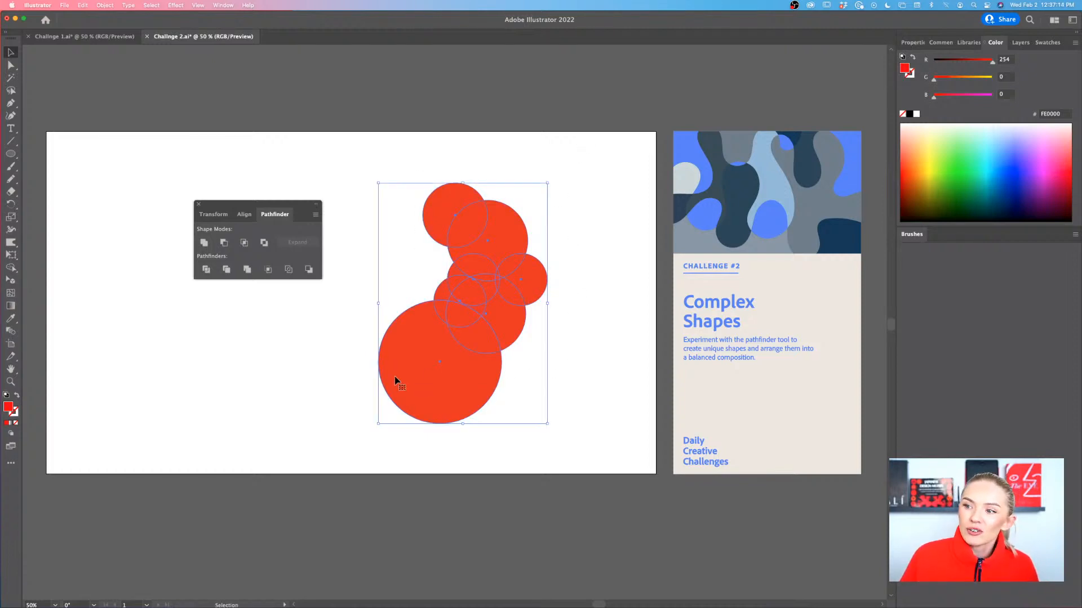
left_click(580, 167)
left_click_drag(580, 167, 386, 398)
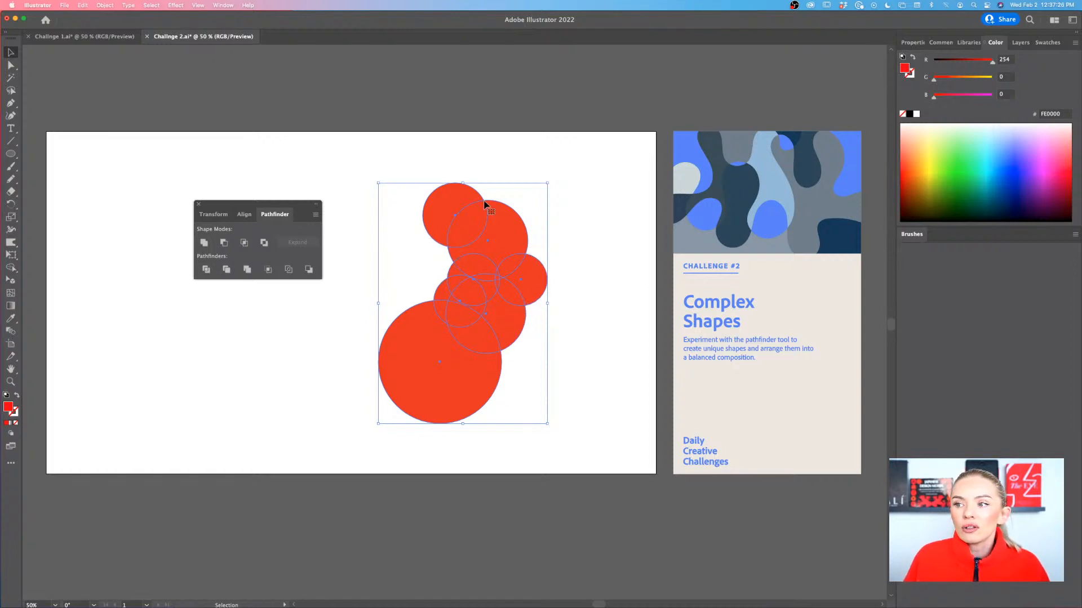
left_click(203, 244)
Rotate the merged shape so its largest lobe faces upper right, and park it scaled down in the artboard's lower-left area
mouse_move(442, 355)
left_mouse_down()
mouse_move(414, 316)
mouse_move(427, 343)
left_mouse_up()
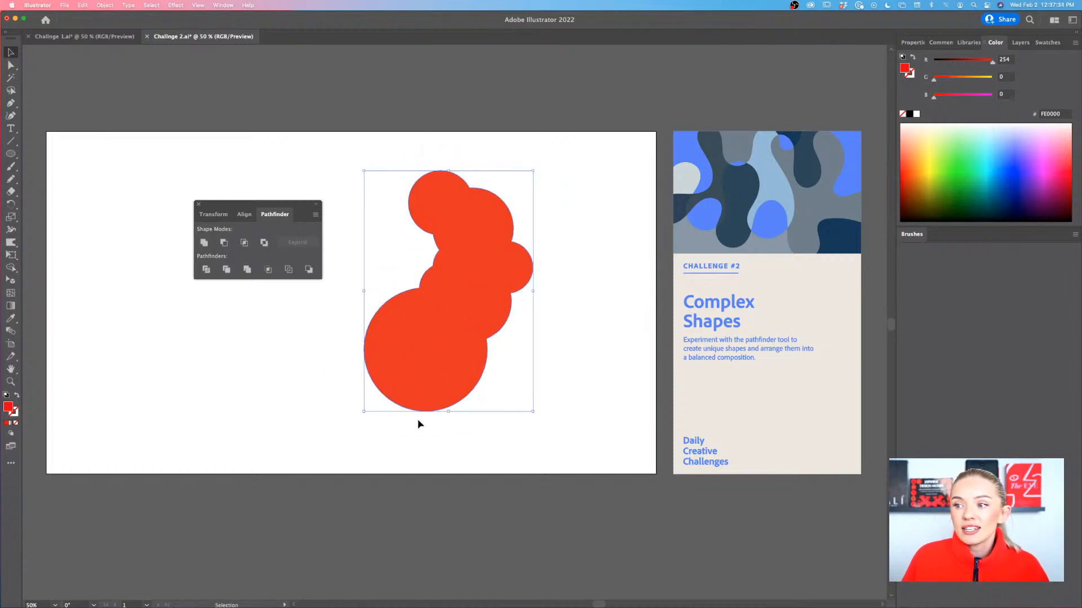
left_click_drag(360, 413, 462, 329)
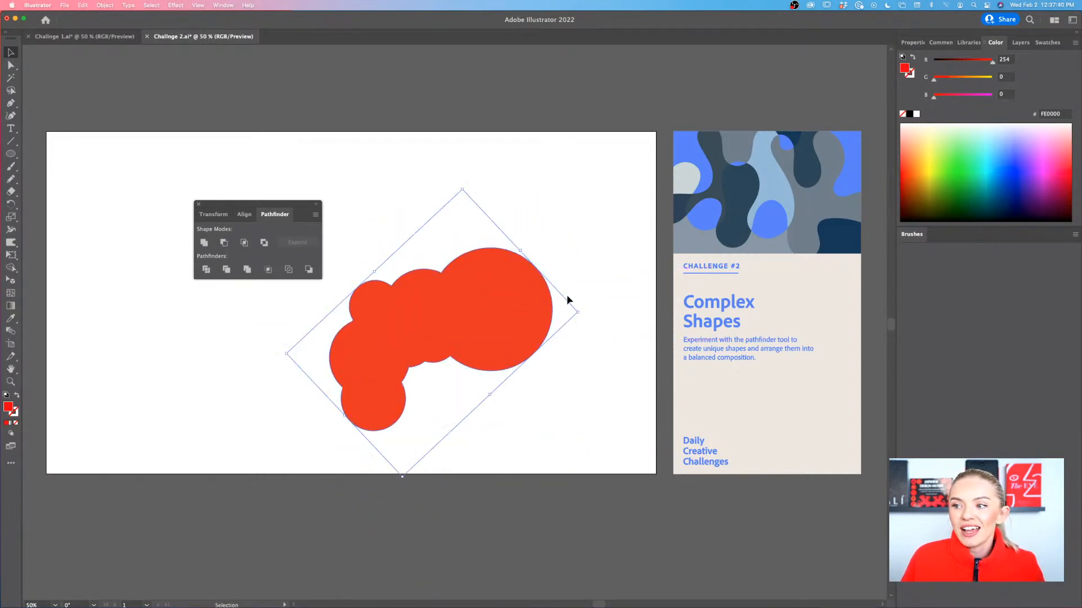
left_click_drag(578, 313, 169, 342)
left_click(286, 346)
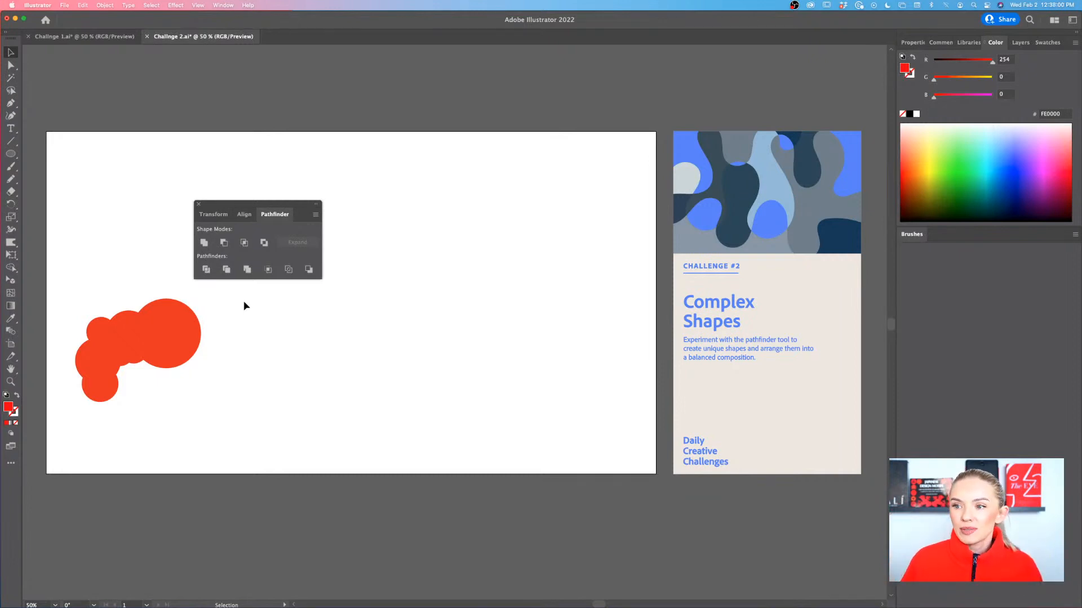
Check whether Smart Guides are enabled in the view options
scroll(451, 272, "left", 3)
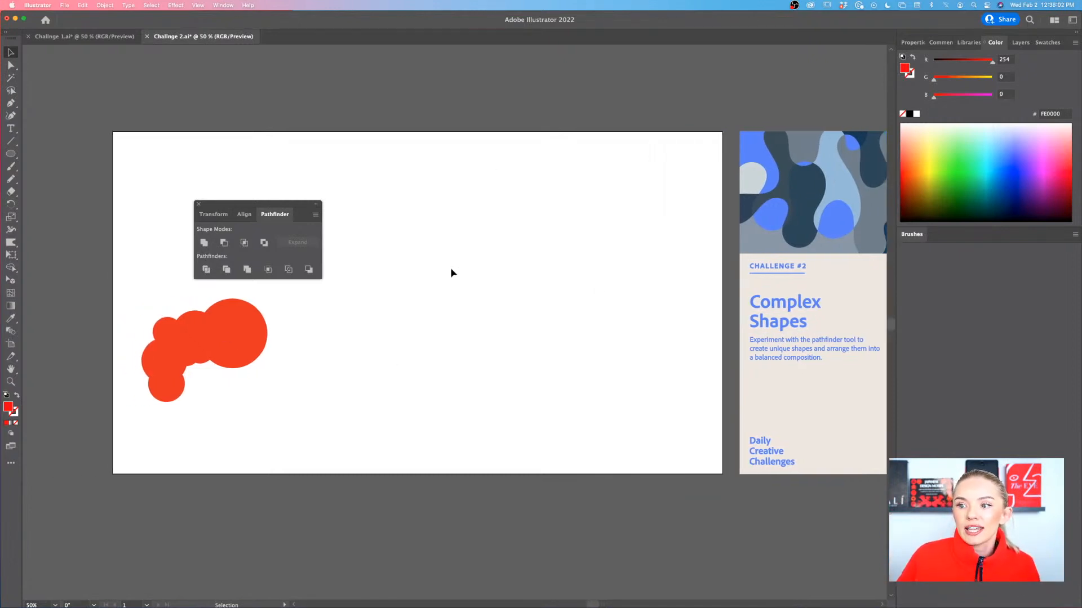
scroll(451, 272, "up", 1)
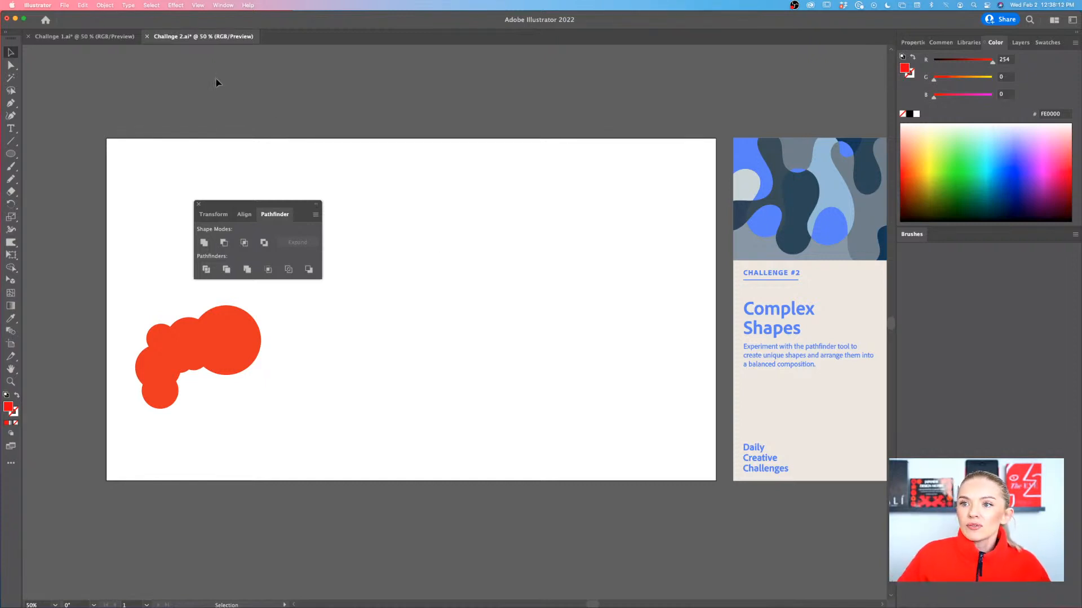
left_click(199, 6)
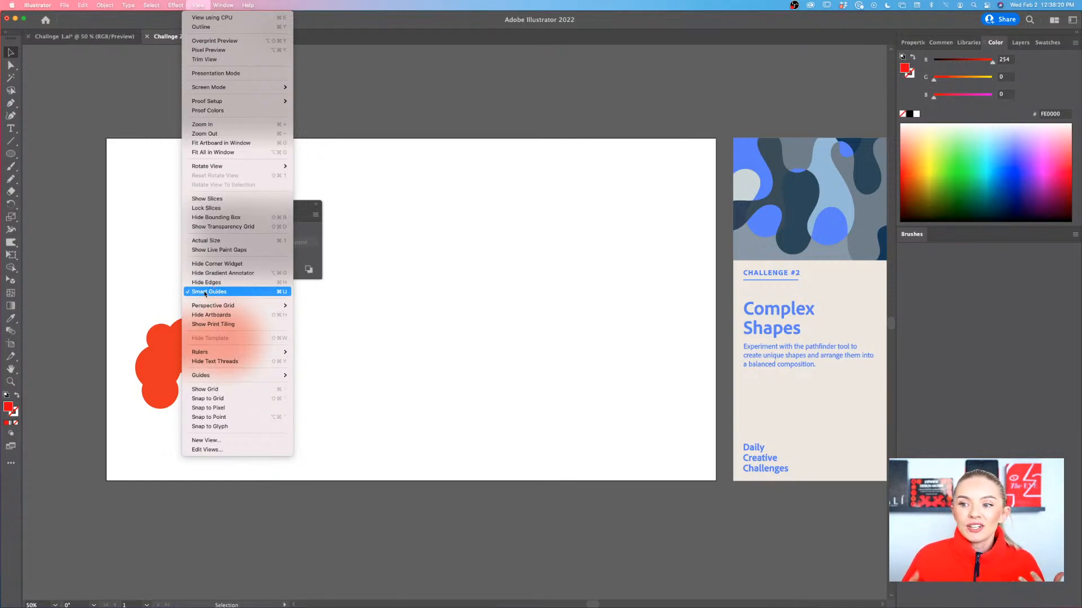
left_click(370, 326)
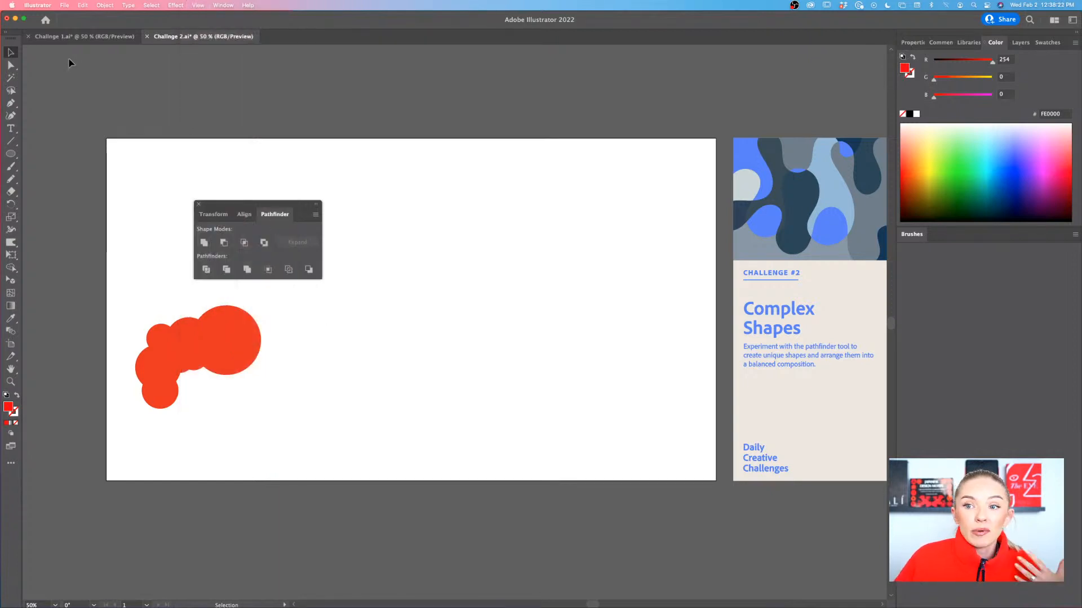
Draw a red circle near the artboard's centre and place an identical copy directly beneath it with their edges touching
left_click(11, 154)
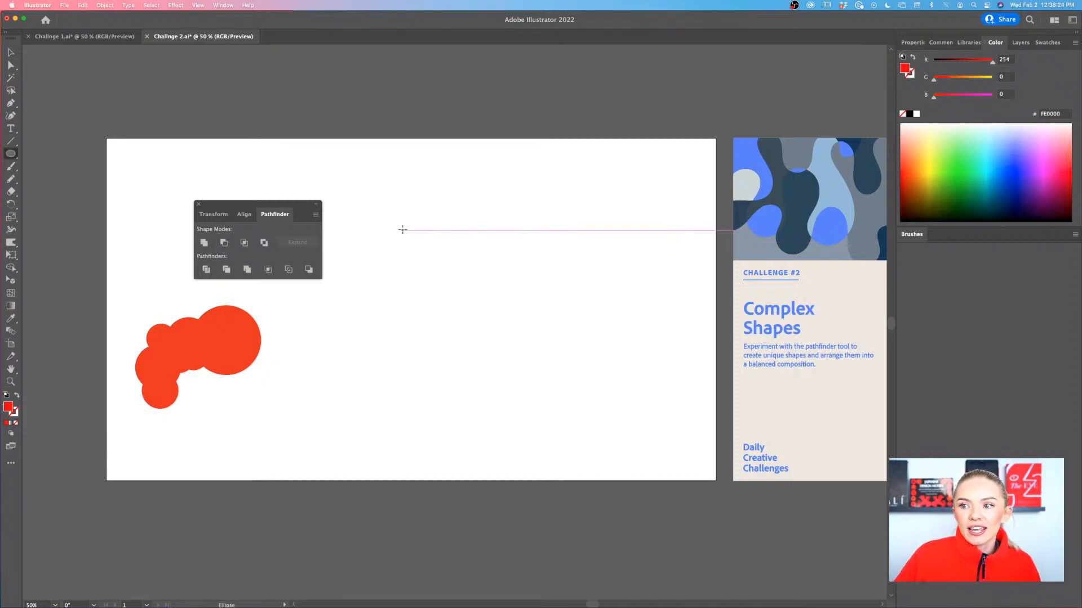
left_click_drag(401, 228, 495, 321)
key("v")
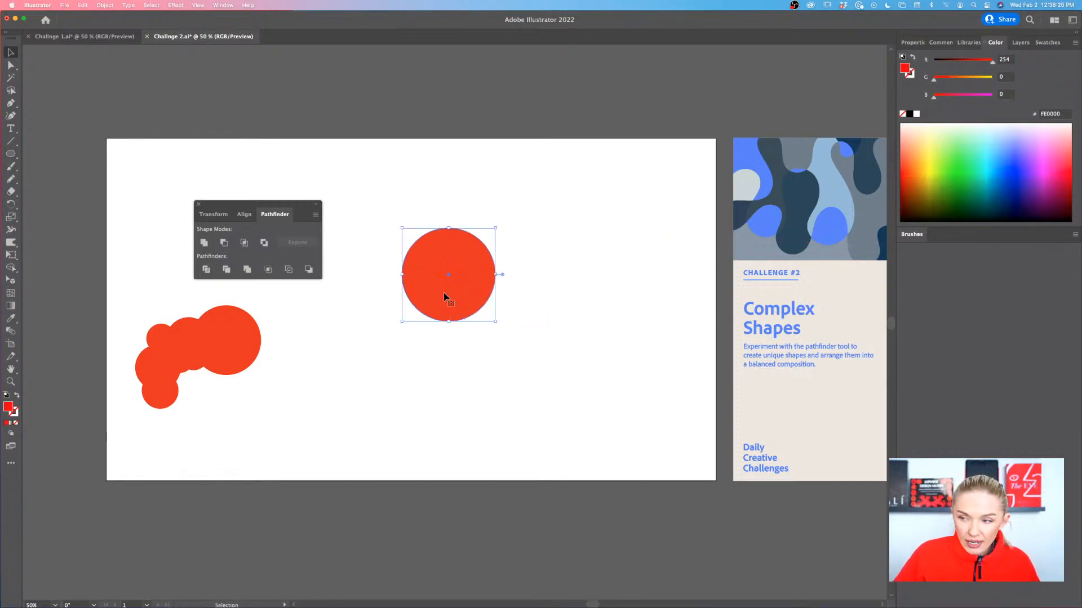
left_click_drag(444, 293, 446, 399, "alt")
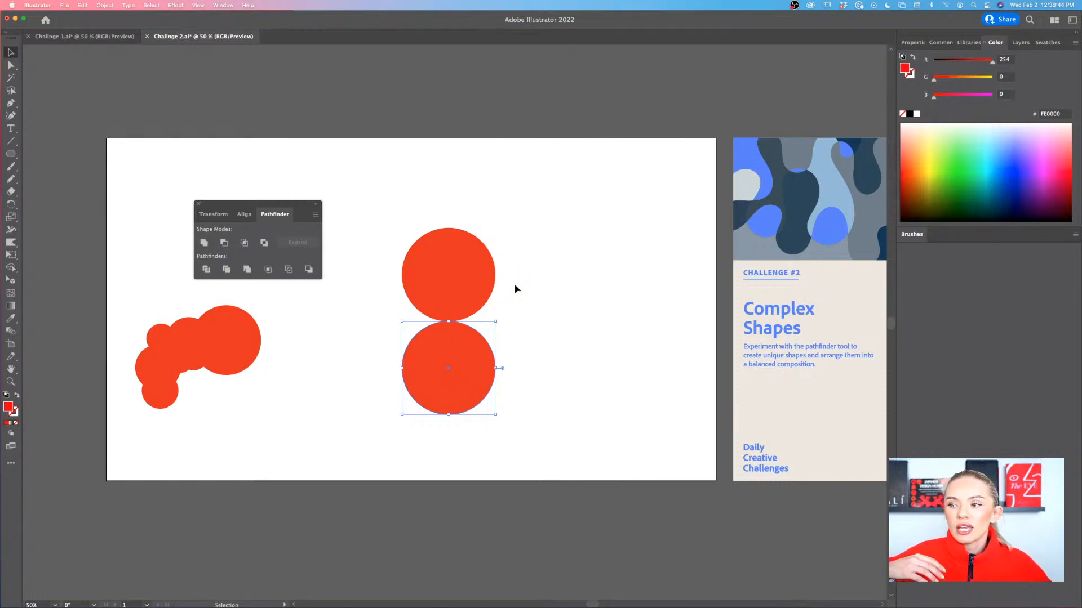
Test smart-guide alignment by moving the upper circle beside the lower one and back above it, and delete both circles
left_click_drag(477, 283, 416, 376)
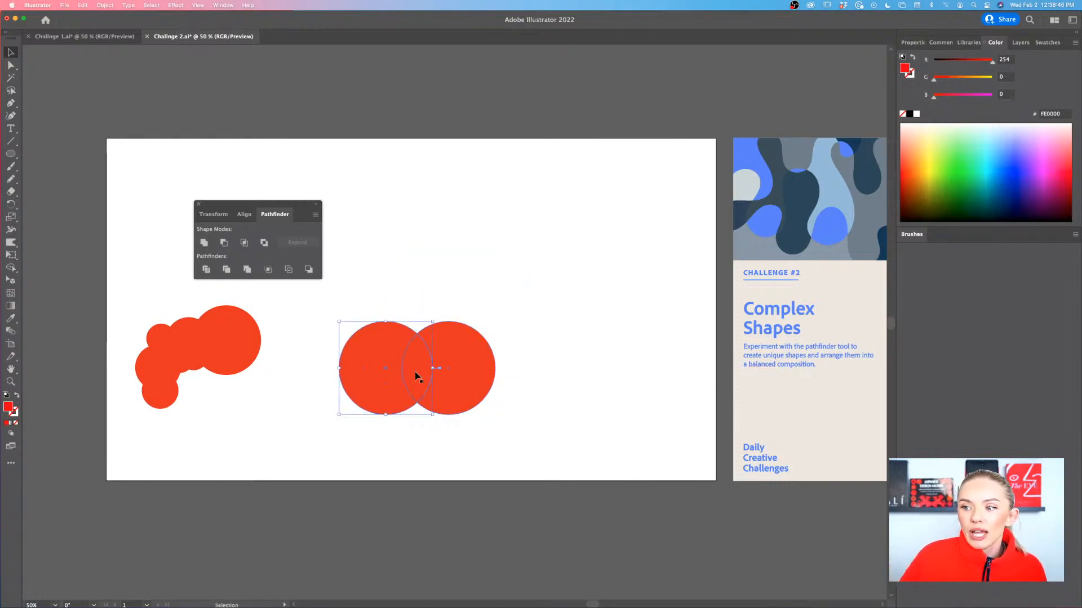
left_click_drag(391, 302, 488, 391)
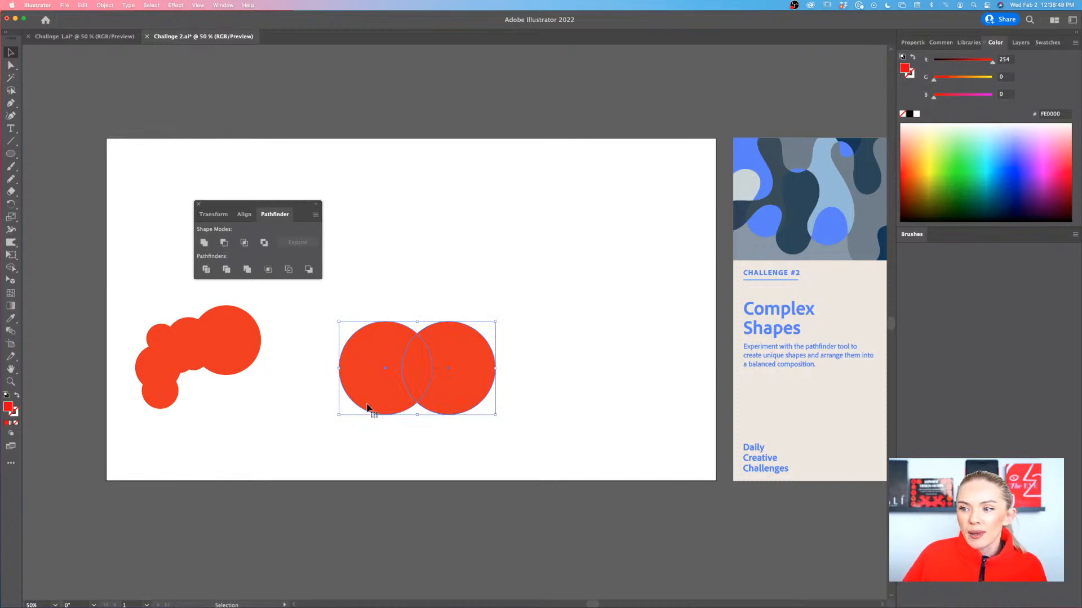
left_click(321, 408)
left_click_drag(384, 396, 446, 298)
left_click(543, 342)
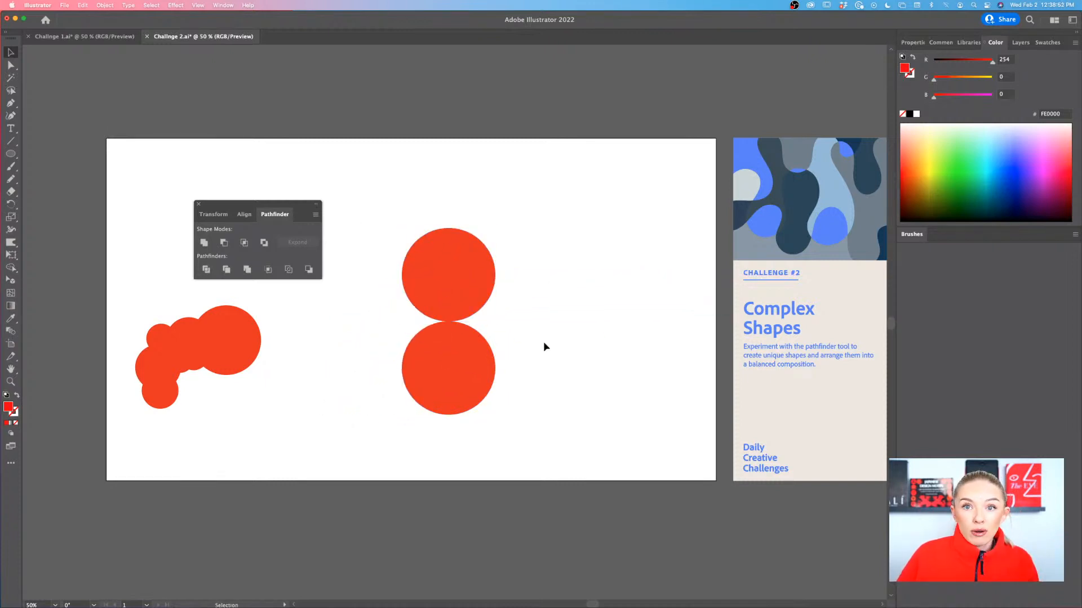
left_click_drag(513, 316, 453, 383)
key("Delete")
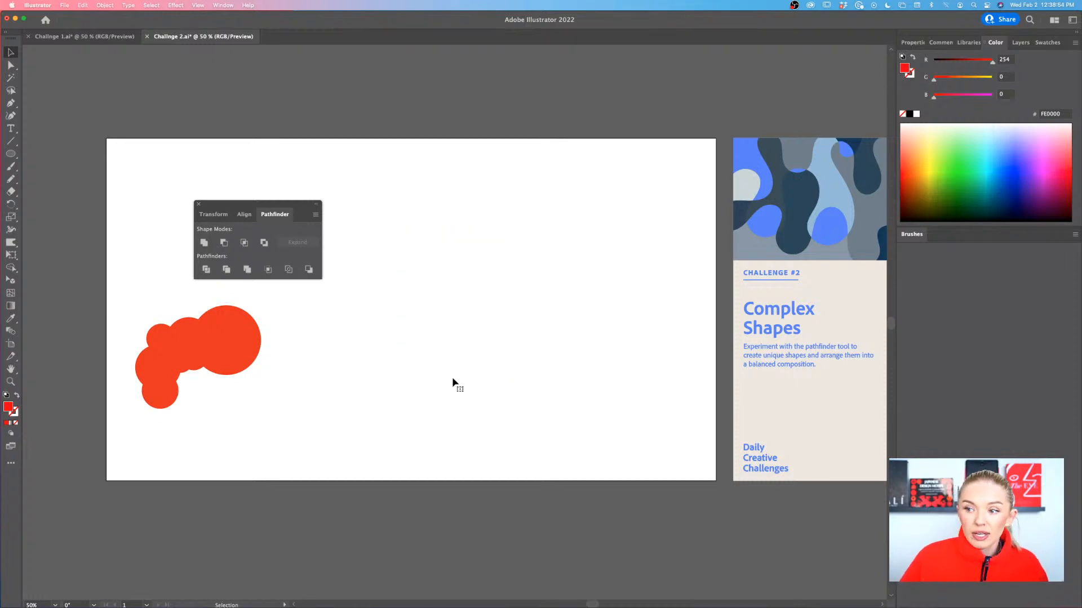
Review the Snap to Grid option among the view's snapping settings
left_click(199, 5)
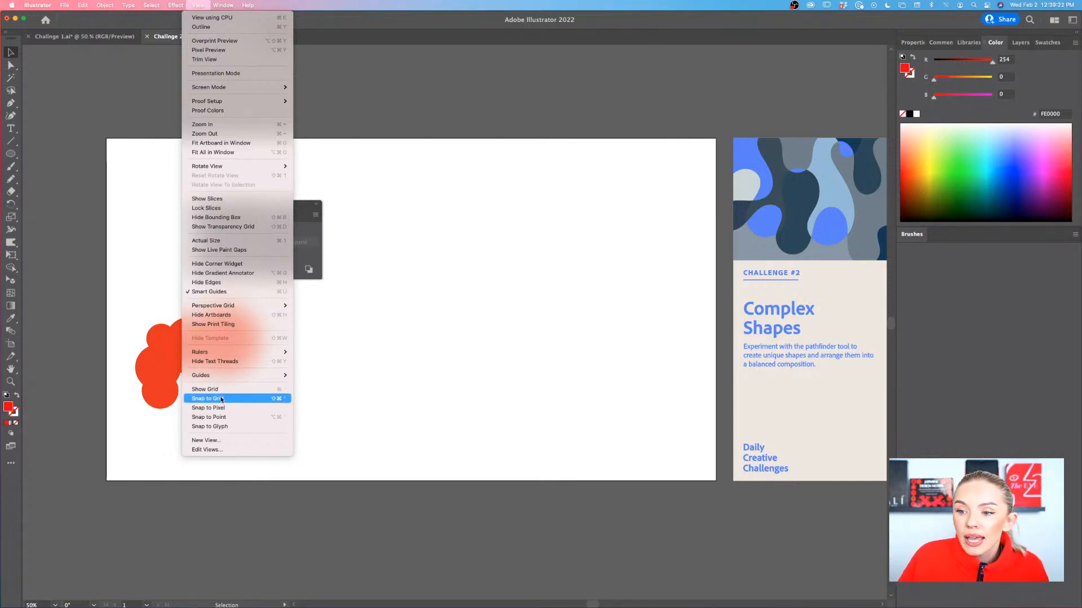
left_click(415, 315)
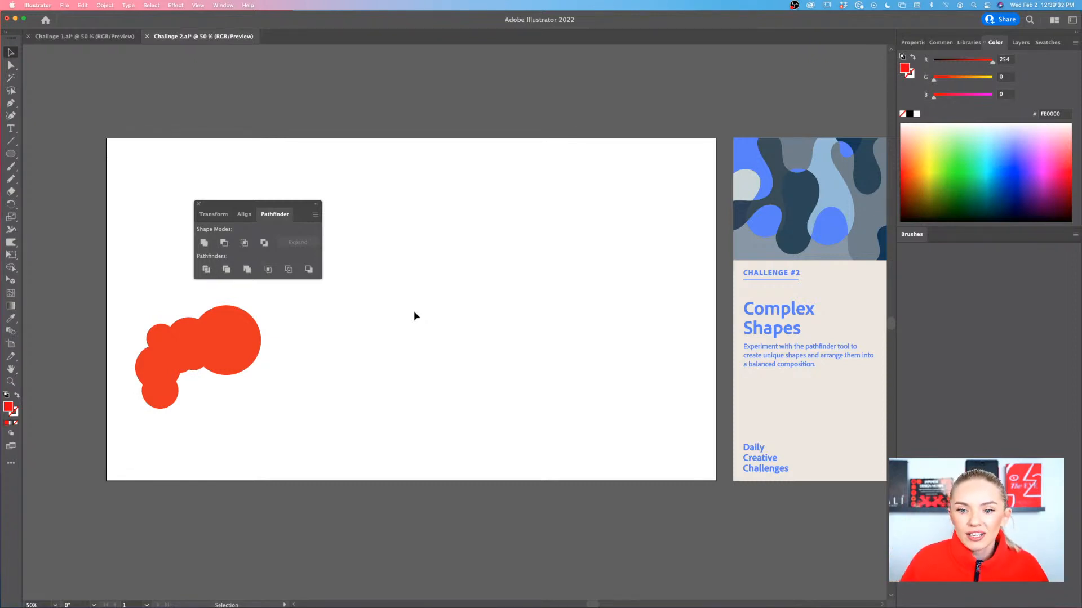
Draw a large red circle in the artboard's upper right and copy it into a trefoil of three overlapping circles
scroll(414, 312, "down", 1)
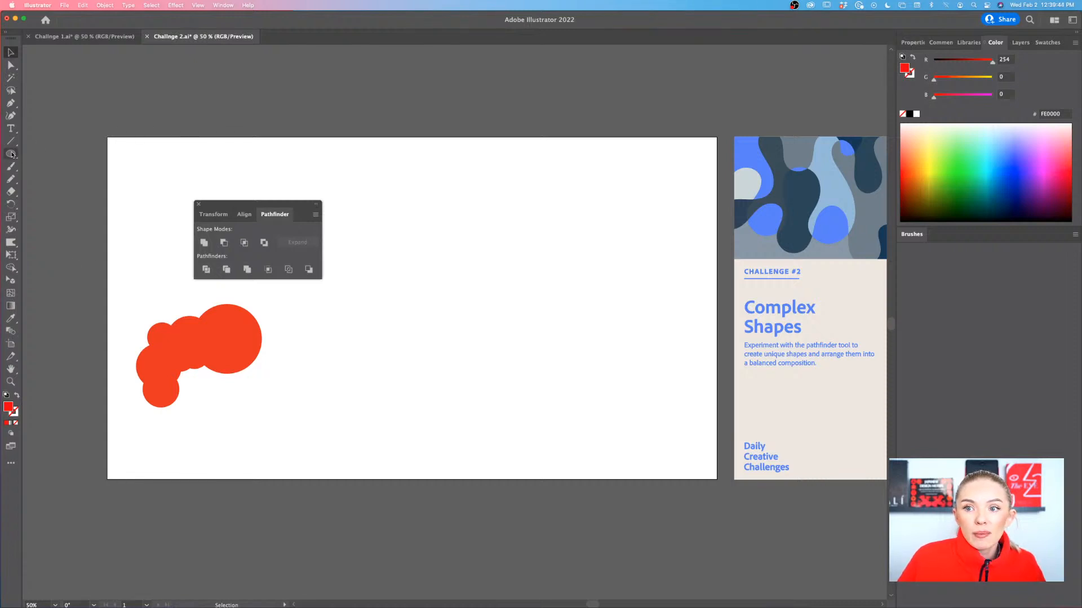
left_click_drag(12, 153, 59, 185)
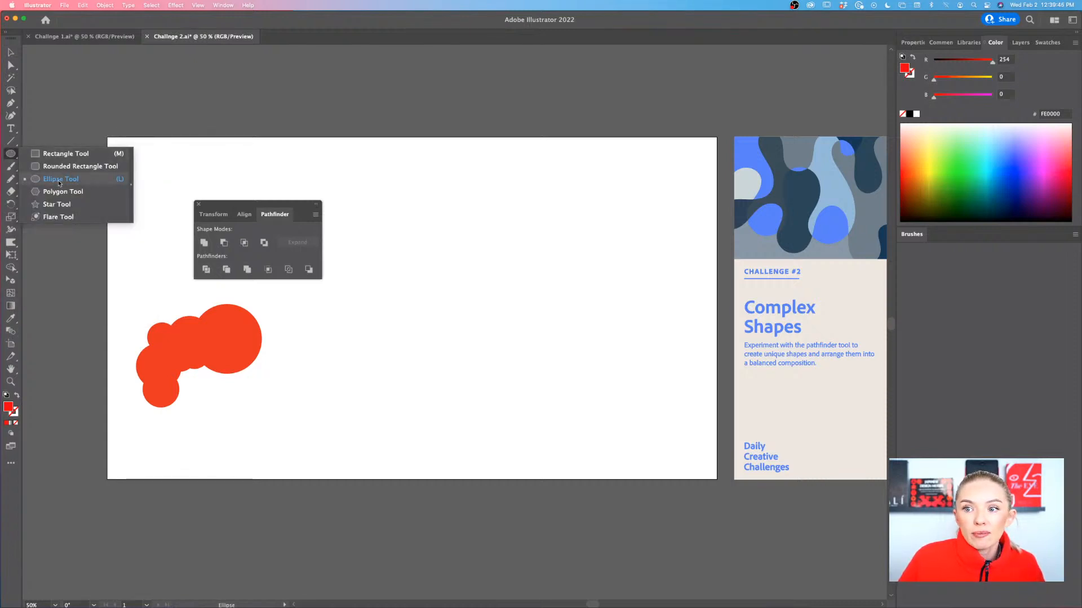
mouse_move(434, 177)
left_mouse_down()
mouse_move(541, 283)
mouse_move(540, 258)
mouse_move(640, 269)
mouse_move(576, 300)
left_mouse_up()
key("v")
left_click(652, 301)
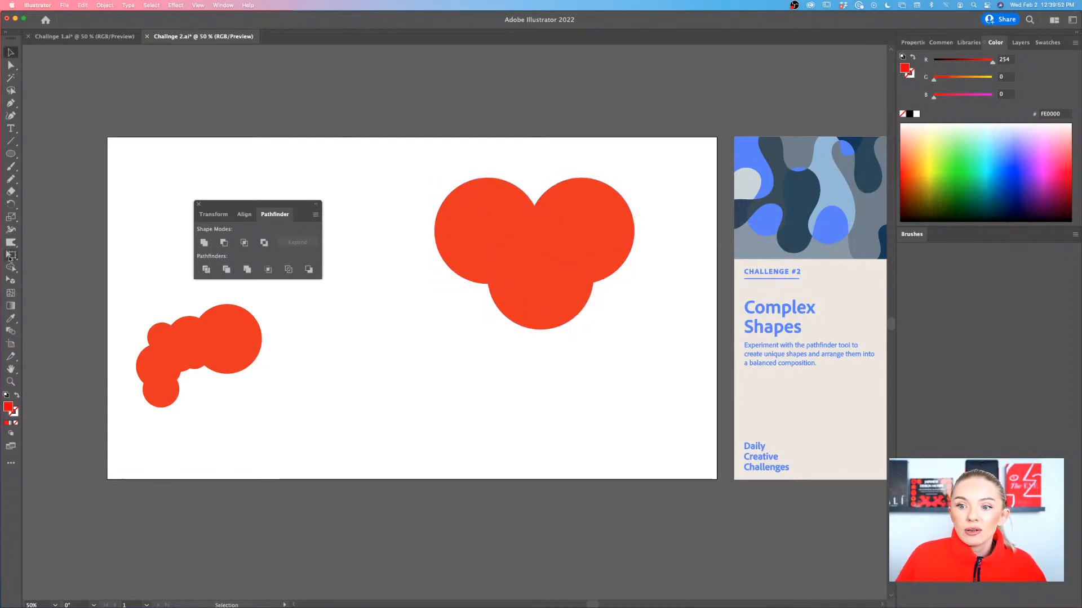
left_click_drag(557, 300, 553, 307)
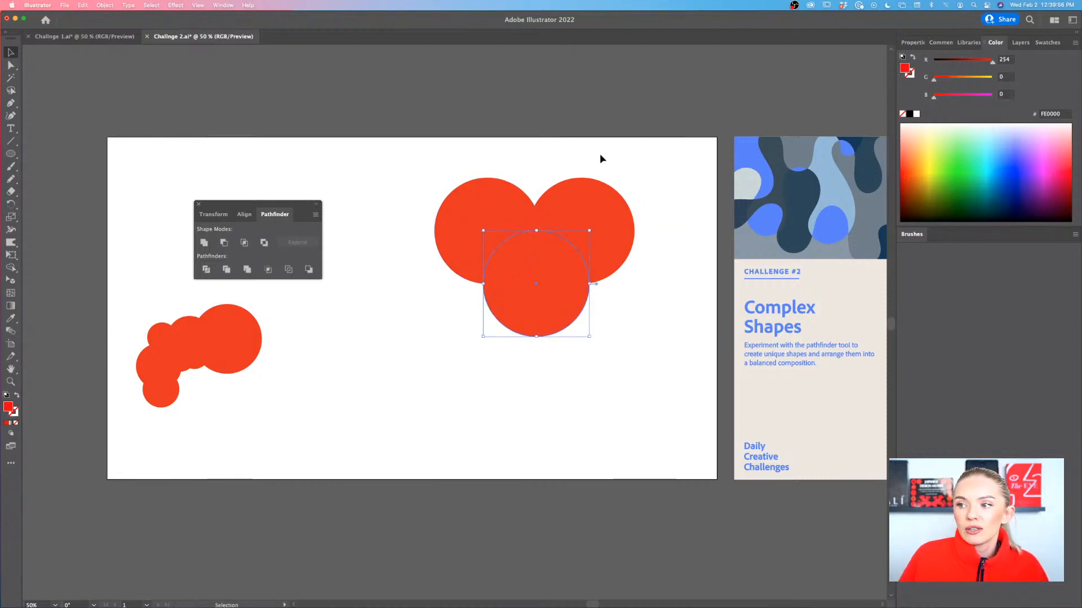
Select the three overlapping circles and merge their outer regions with the Shape Builder tool, leaving the lens between the upper two separate
left_click_drag(599, 153, 502, 267)
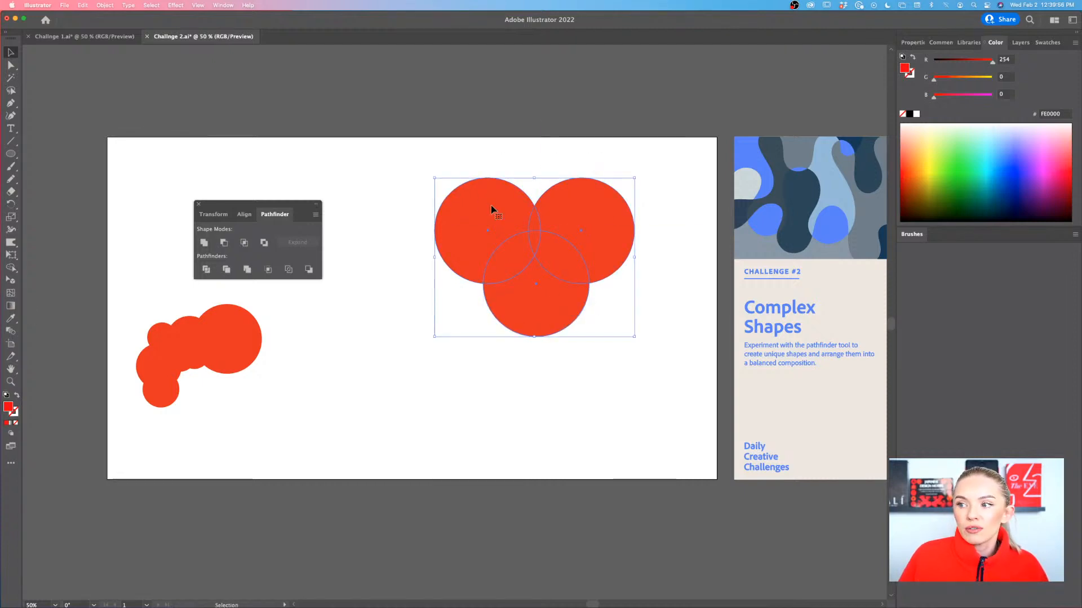
left_click(548, 382)
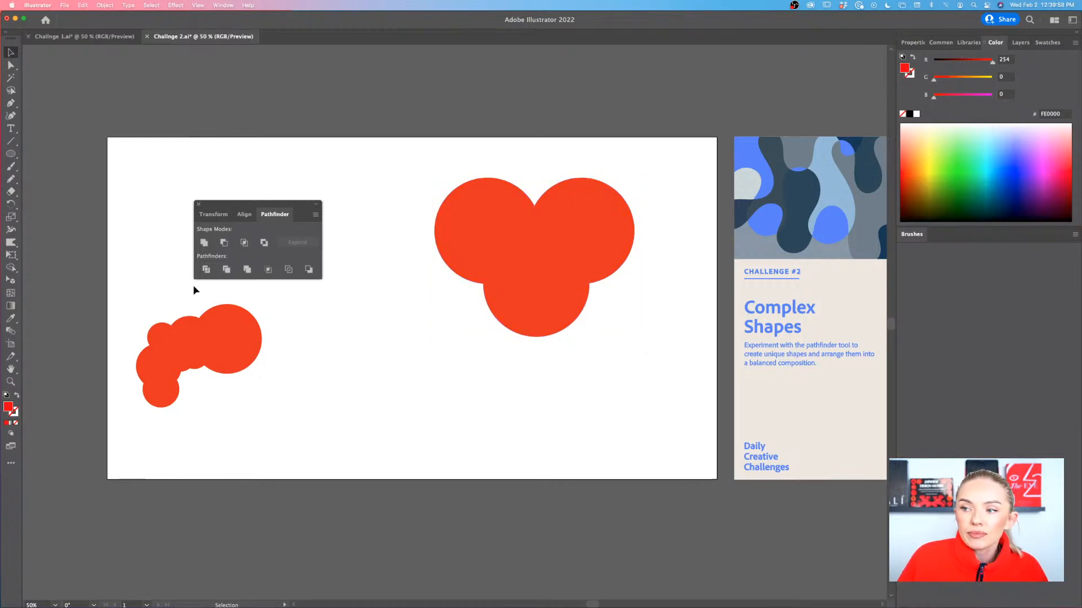
left_click(11, 268)
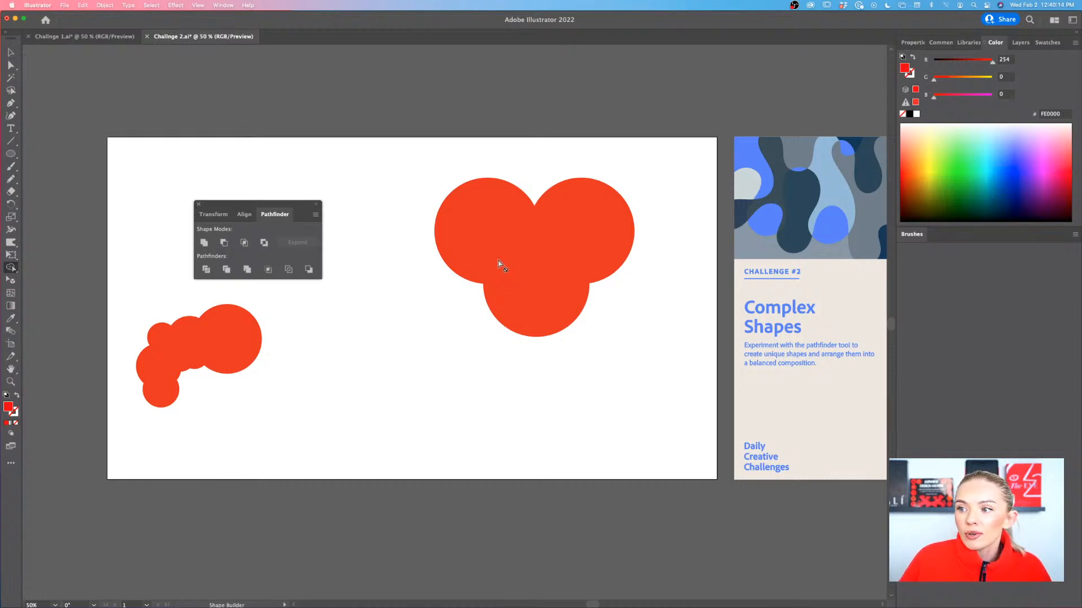
key("v")
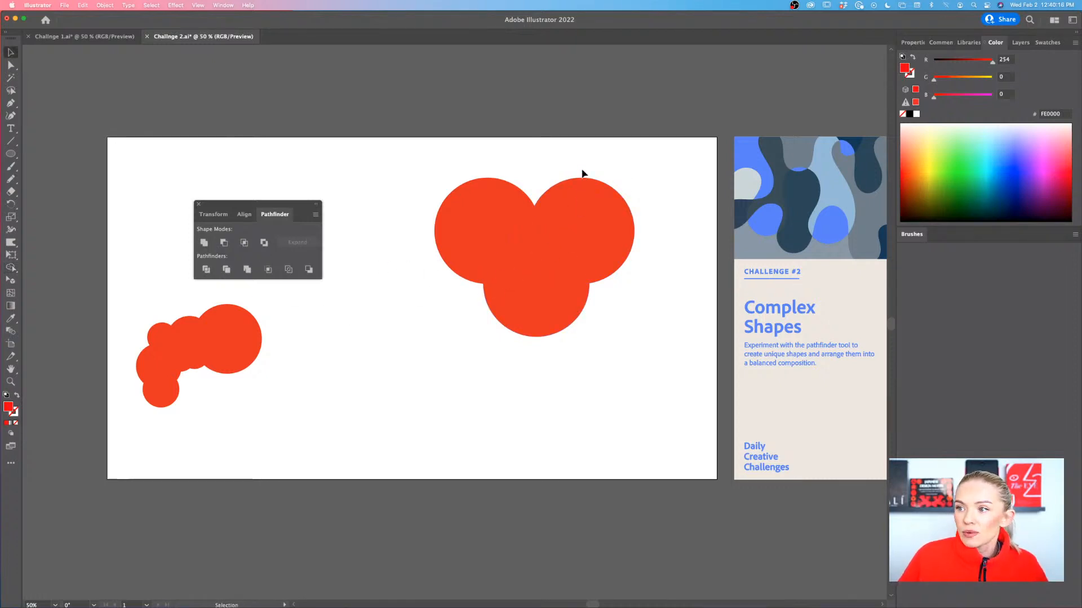
left_click(490, 282)
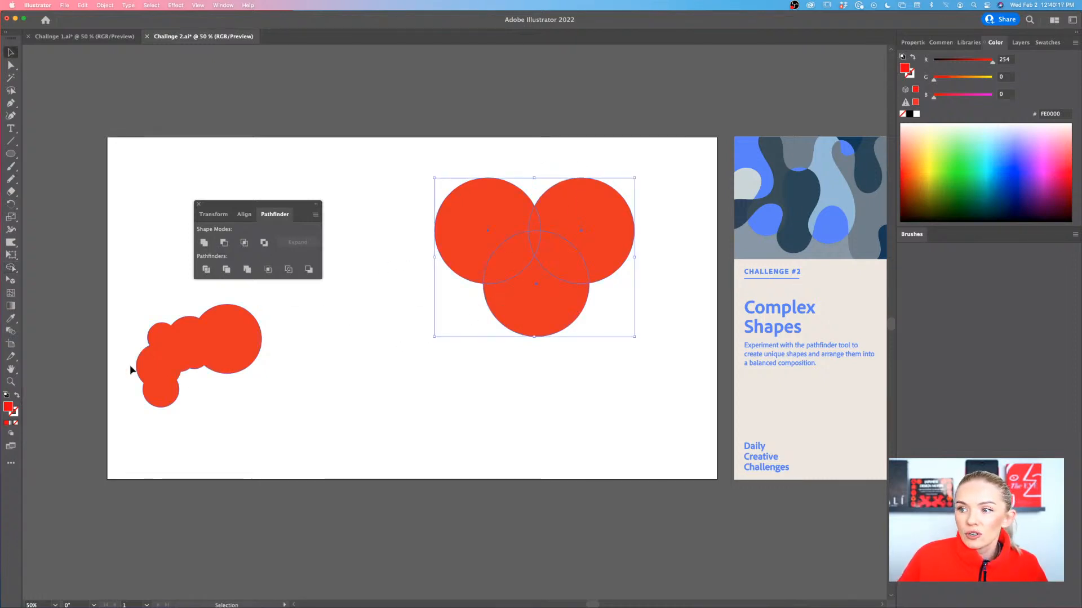
left_click(11, 268)
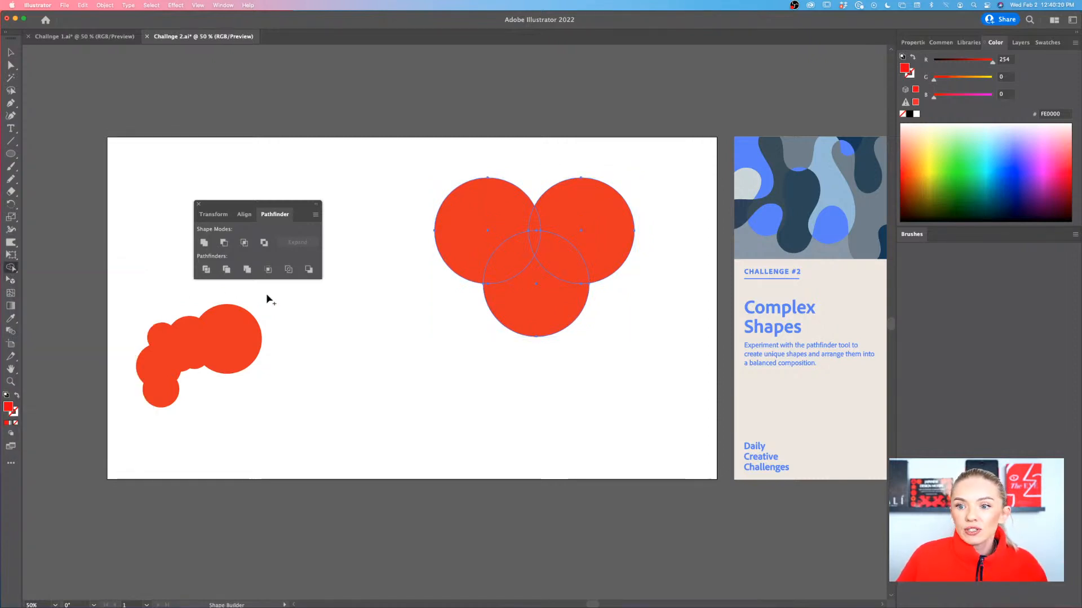
mouse_move(451, 259)
left_mouse_down()
mouse_move(484, 282)
mouse_move(477, 210)
mouse_move(516, 288)
mouse_move(580, 283)
mouse_move(589, 251)
mouse_move(616, 318)
left_mouse_up()
key("v")
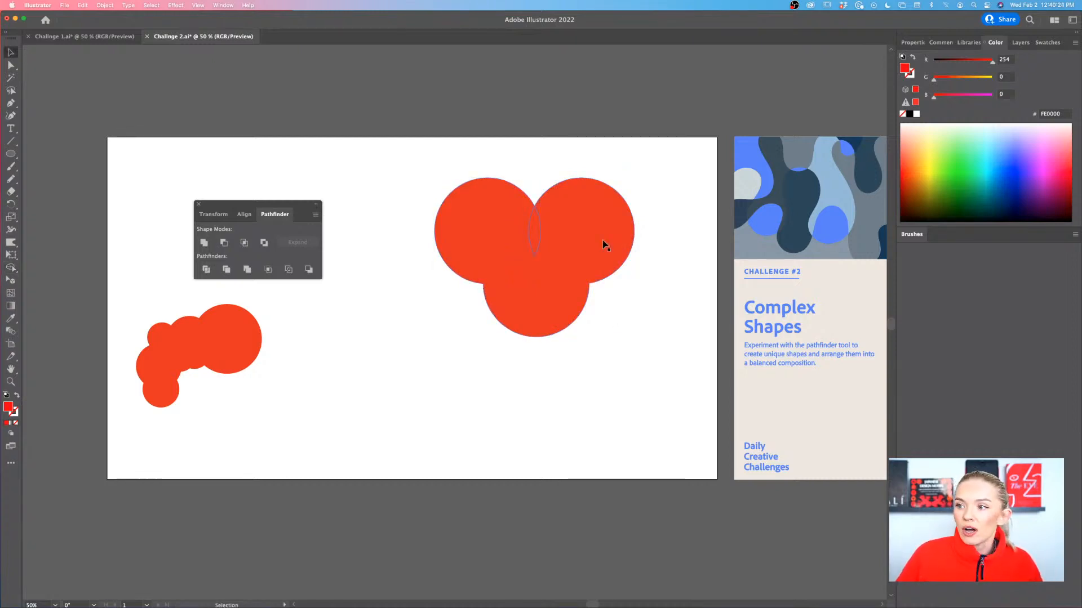
Move the merged shape off the leftover lens piece and undo the move, and delete both pieces
left_click_drag(604, 245, 500, 318)
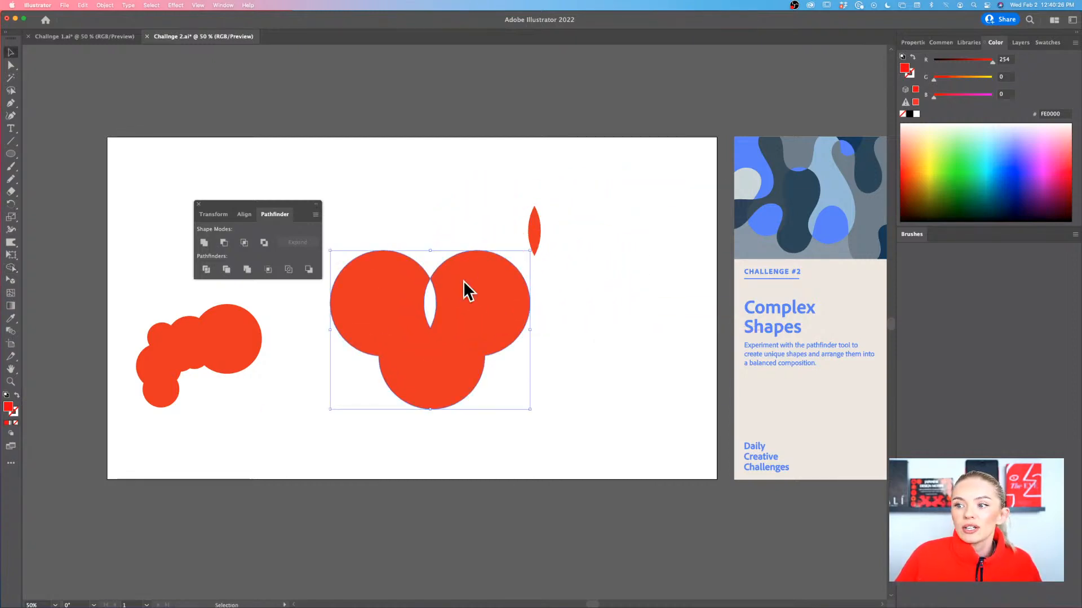
key("super+z")
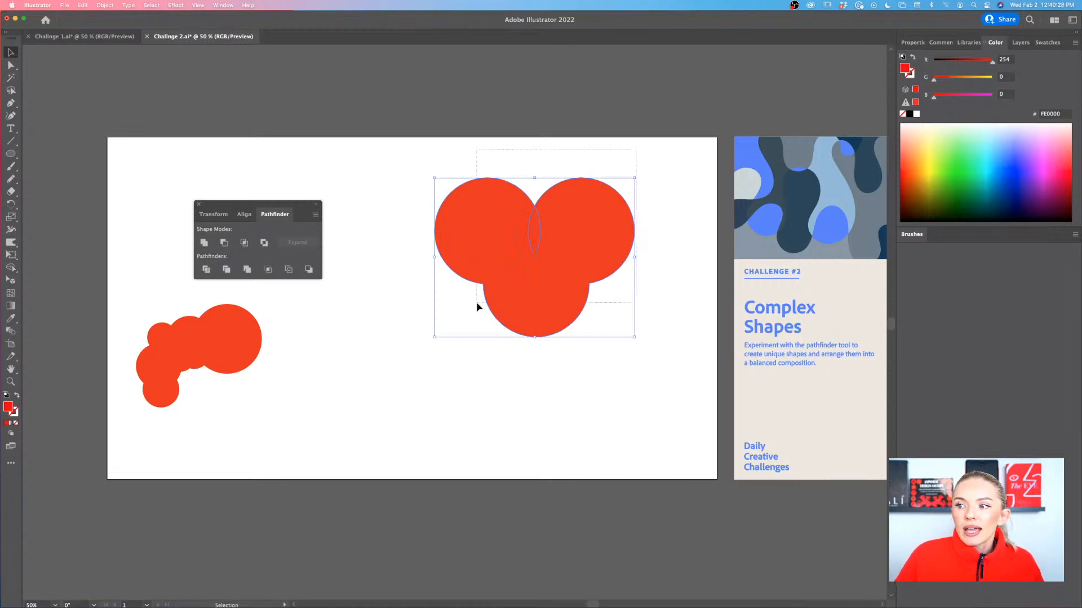
key("Delete")
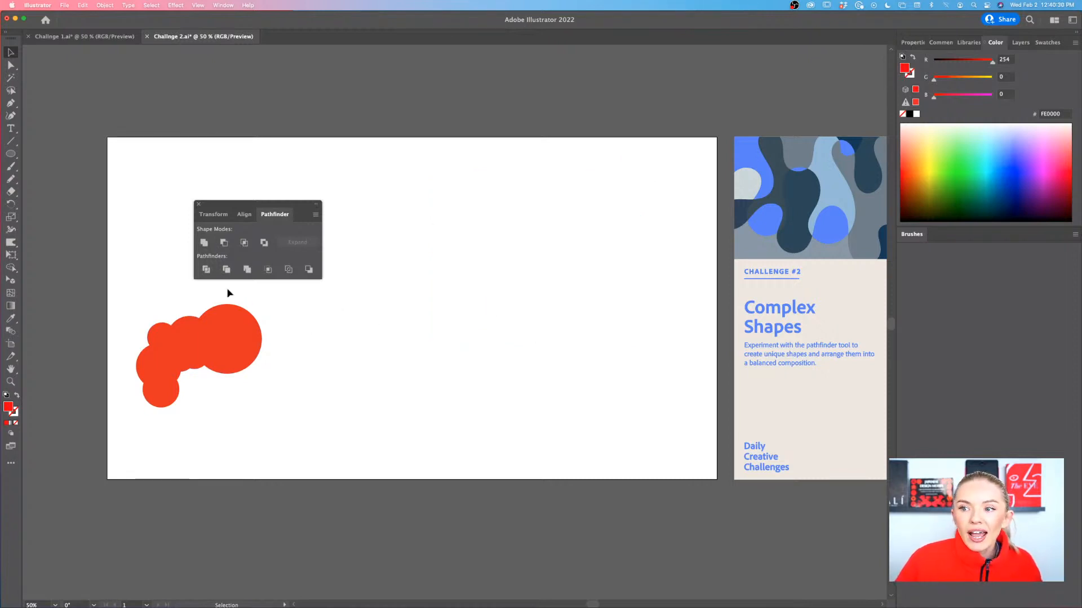
Draw a red circle in the middle of the artboard, copy it beside the original so the two overlap, and select both
left_click_drag(243, 203, 270, 200)
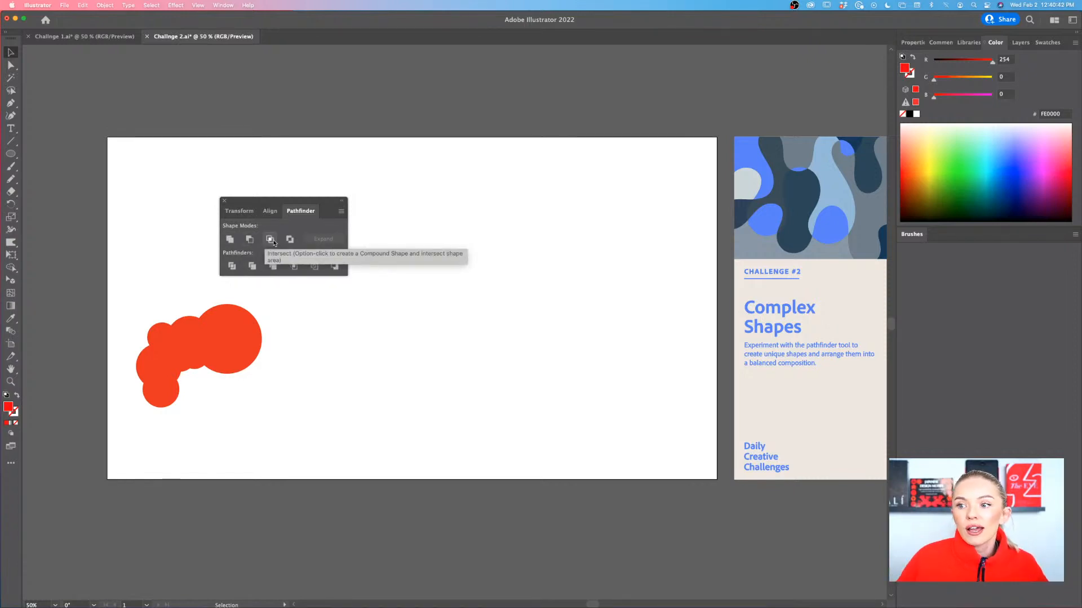
left_click(10, 154)
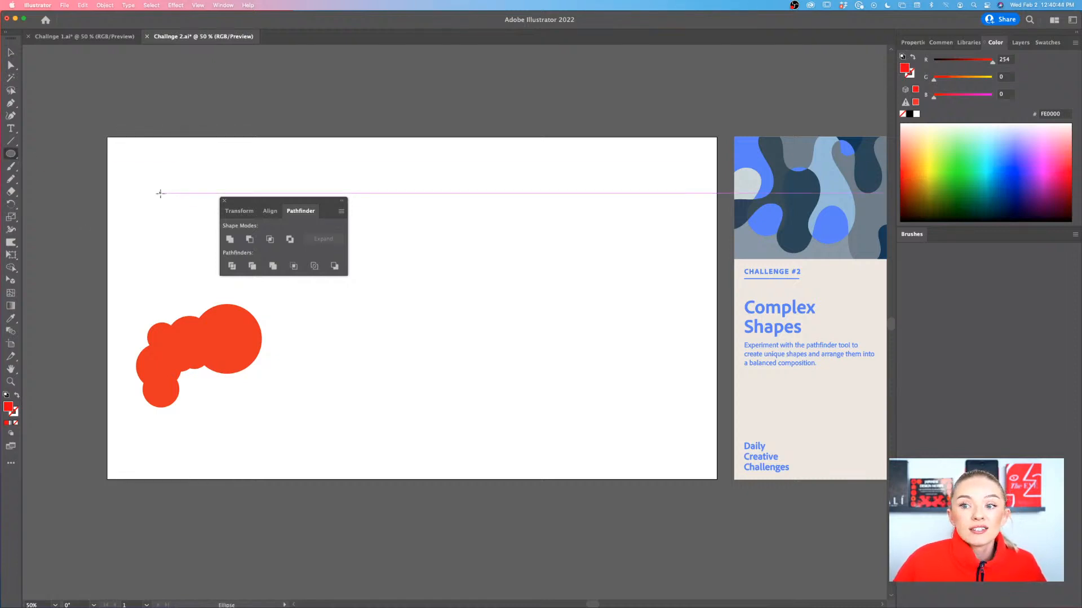
mouse_move(387, 232)
left_mouse_down()
mouse_move(488, 332)
mouse_move(544, 315)
mouse_move(528, 320)
left_mouse_up()
key("v")
left_click(423, 321, "shift")
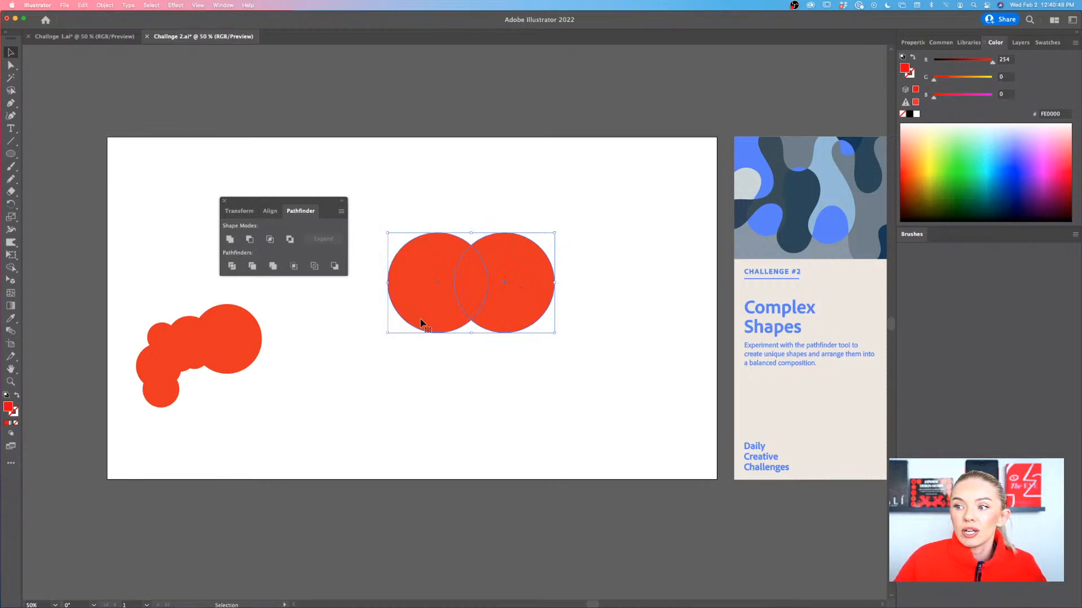
Try the Pathfinder Intersect and Exclude shape modes on the two overlapping circles, undoing each operation
key("super+equal")
key("super+equal")
key("super+equal")
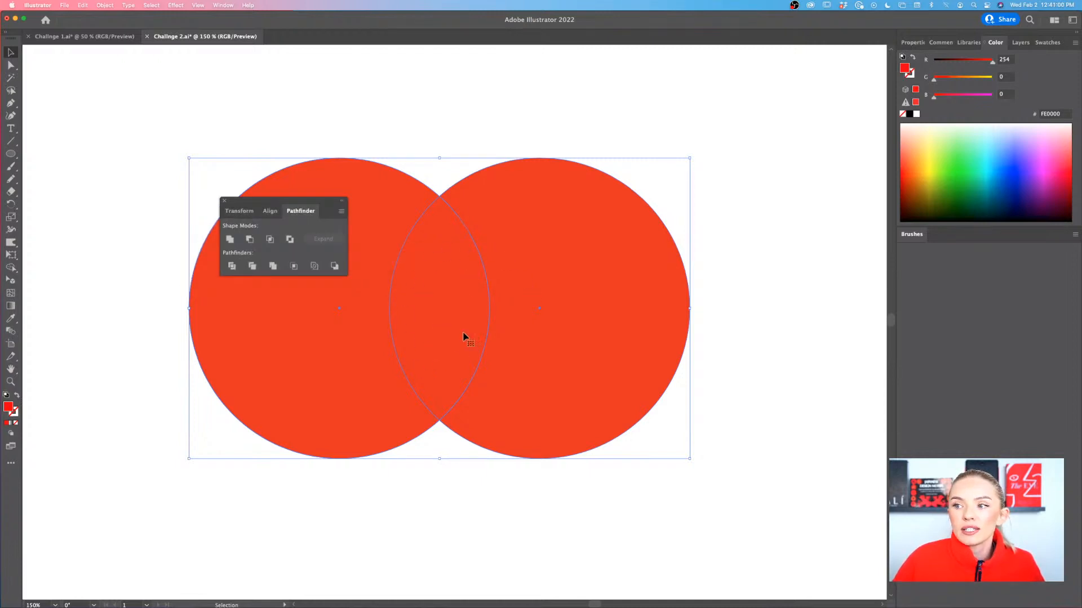
scroll(450, 292, "left", 1)
scroll(450, 292, "left", 3)
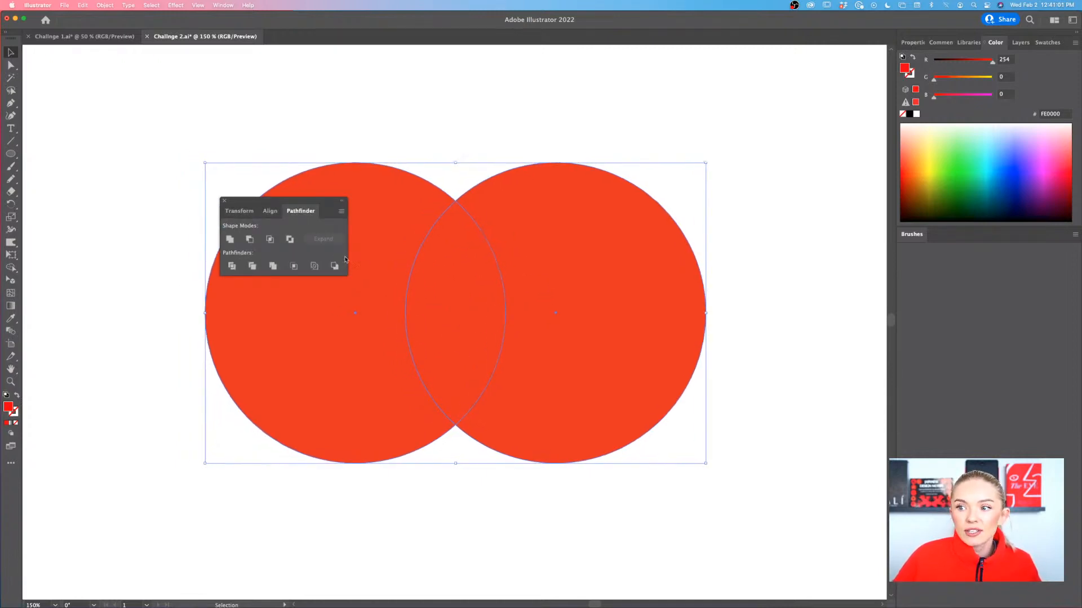
left_click(271, 240)
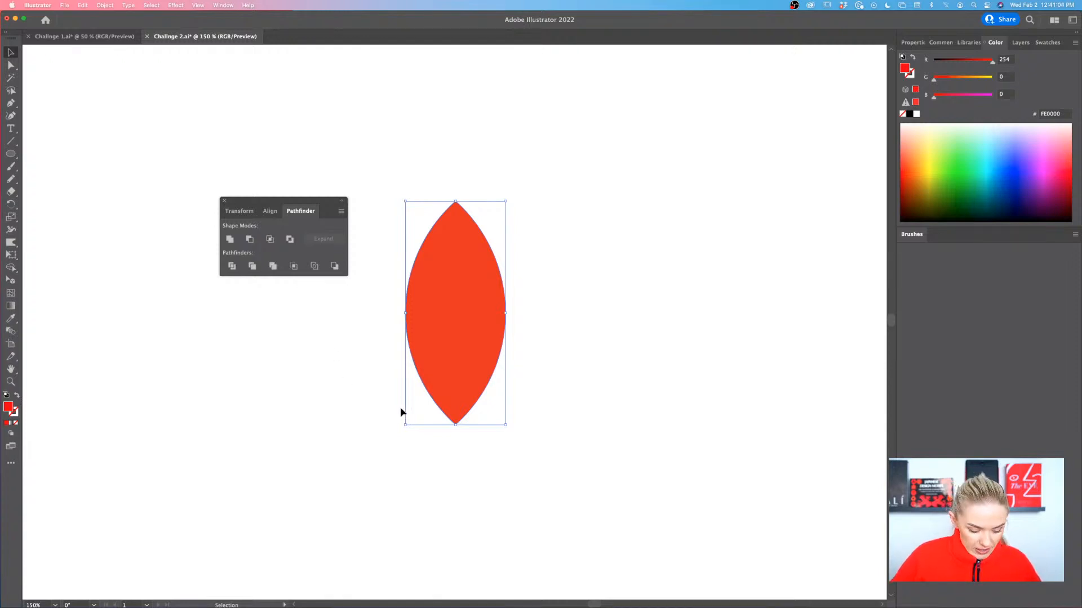
key("super+z")
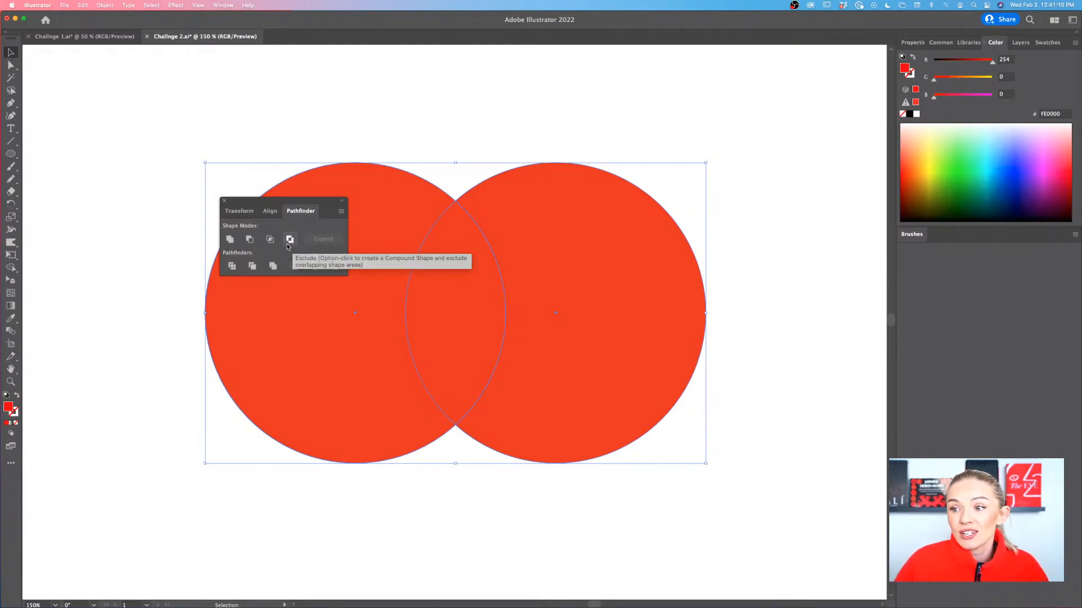
left_click(289, 240)
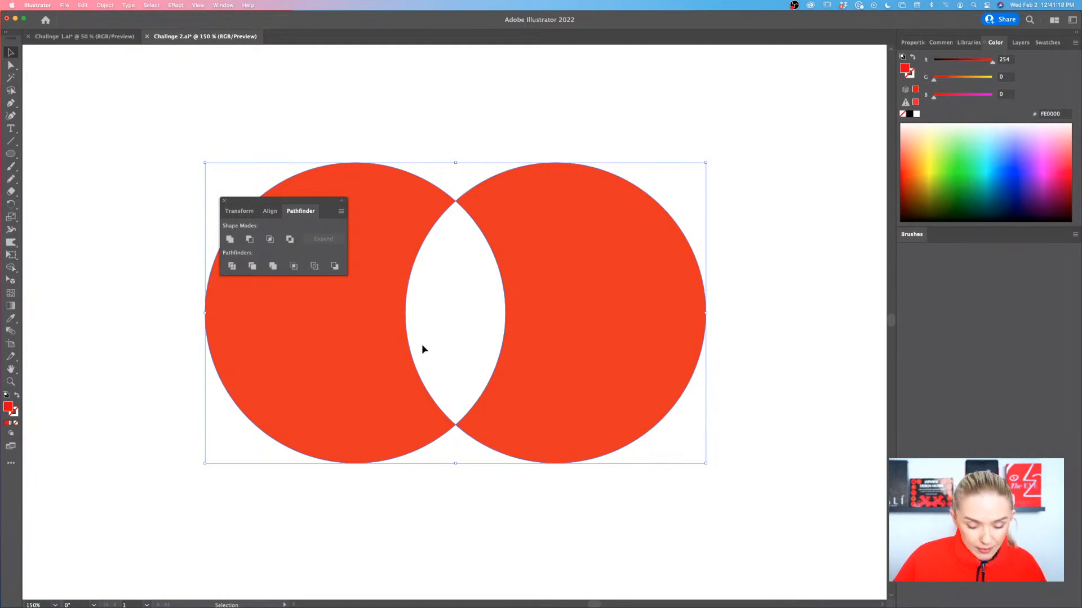
key("super+z")
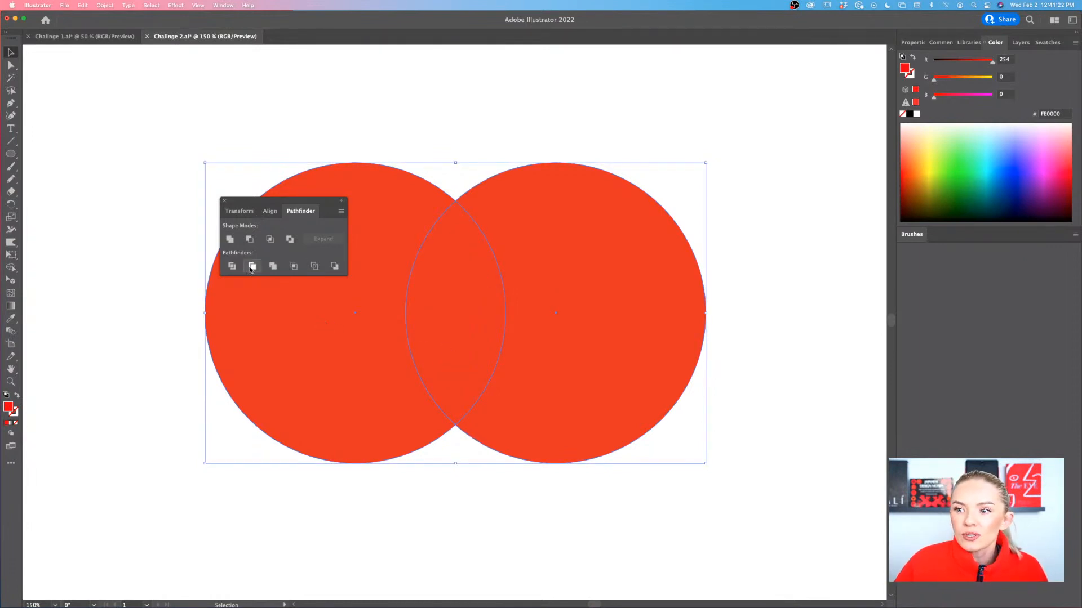
Select and delete the two overlapping circles in the middle of the artboard
left_click(177, 295)
scroll(176, 295, "up", 5)
scroll(177, 295, "down", 10)
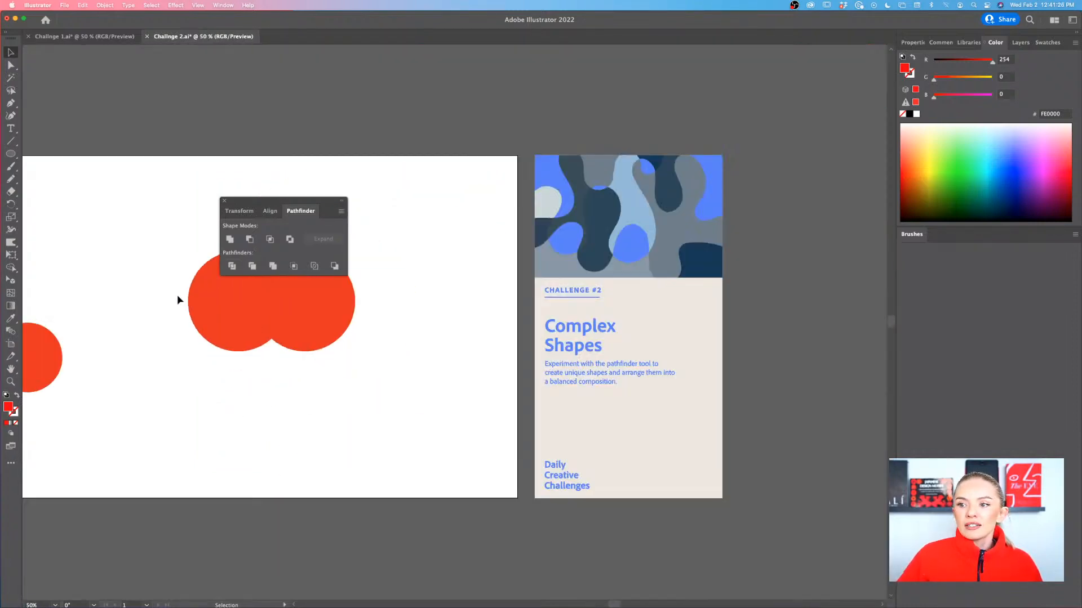
scroll(177, 295, "down", 1)
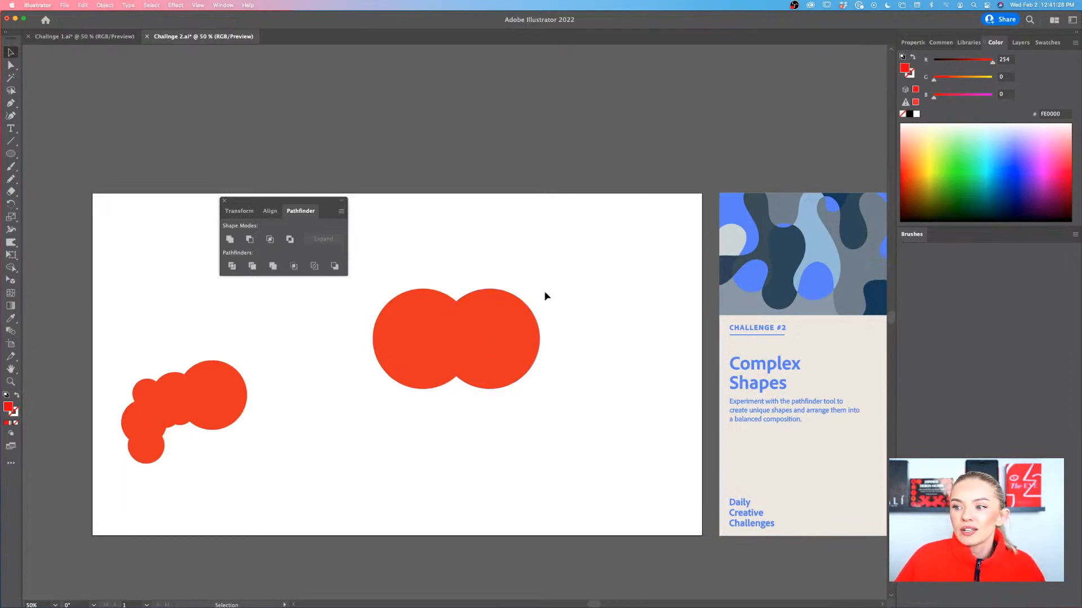
left_click_drag(546, 295, 397, 396)
key("Delete")
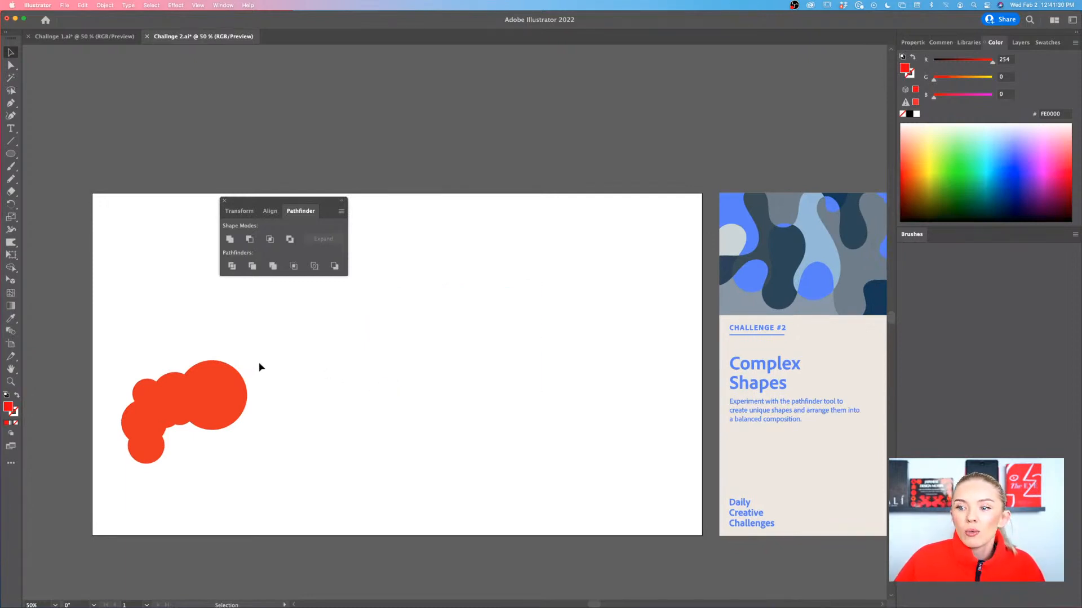
Move the red blob off the artboard past its lower-left edge and place the Pathfinder panel above the artboard
left_click_drag(258, 367, 103, 491)
left_click_drag(209, 419, 68, 490)
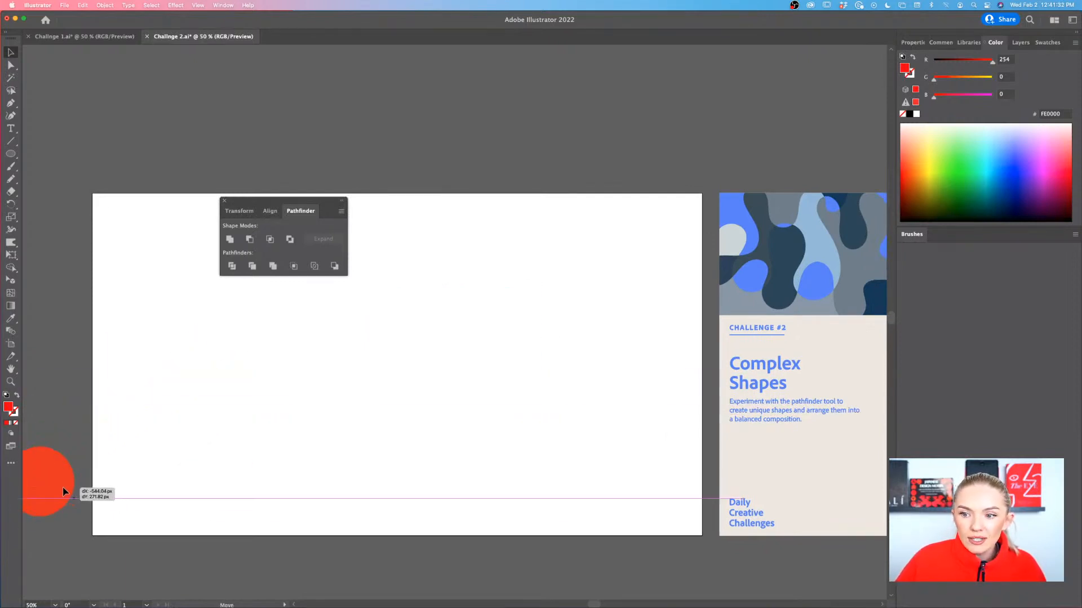
scroll(289, 417, "right", 1)
left_click_drag(330, 200, 342, 87)
Draw a tall red rectangle centered on the artboard, spanning most of its height
scroll(738, 292, "right", 3)
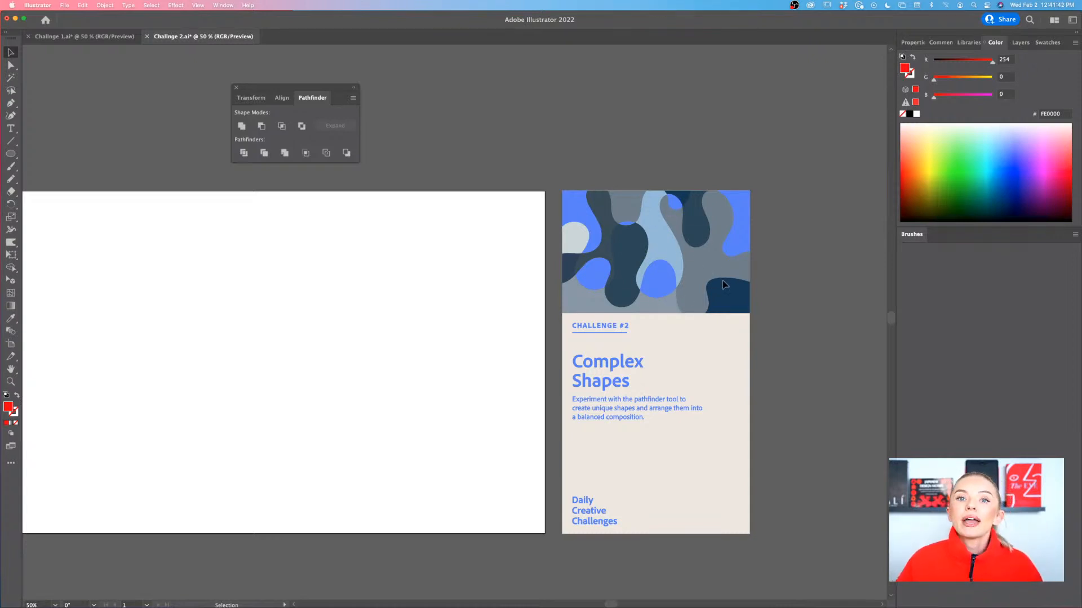
scroll(723, 284, "left", 5)
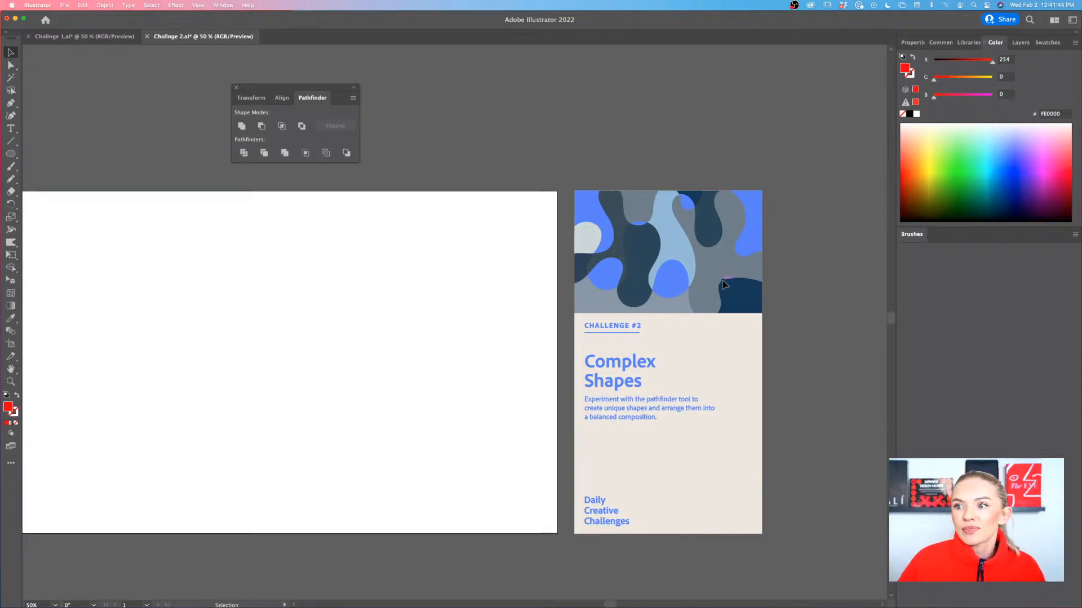
scroll(724, 284, "up", 2)
scroll(723, 284, "left", 1)
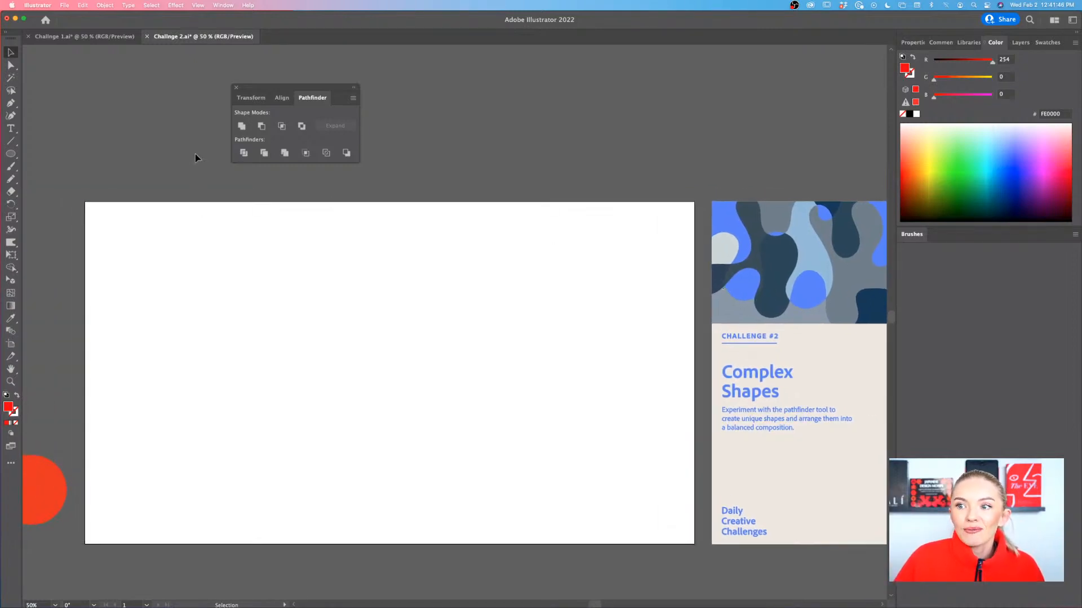
left_click_drag(9, 156, 55, 157)
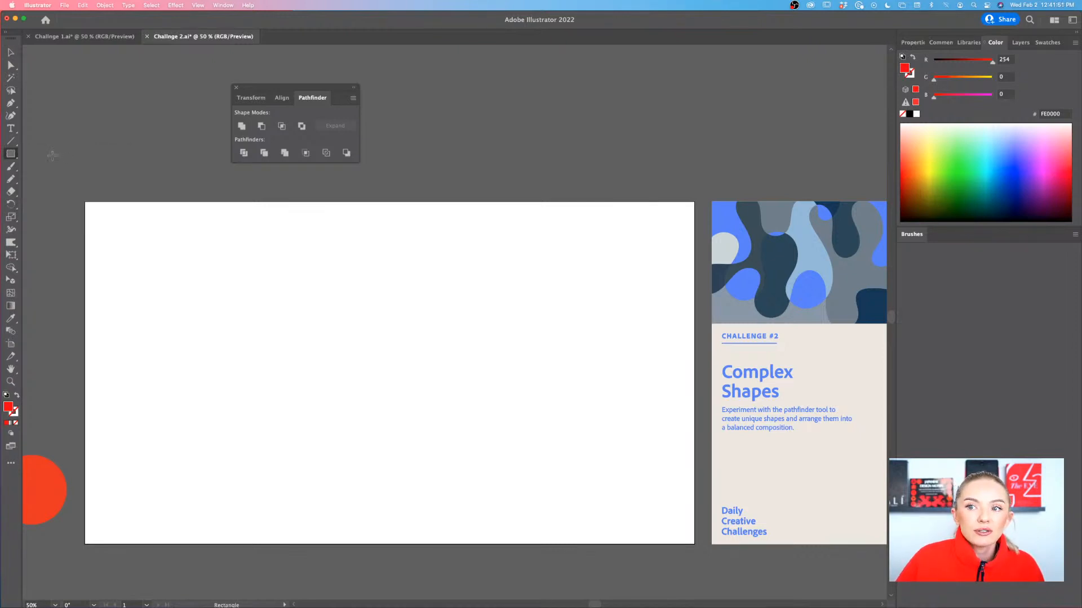
left_click(9, 157)
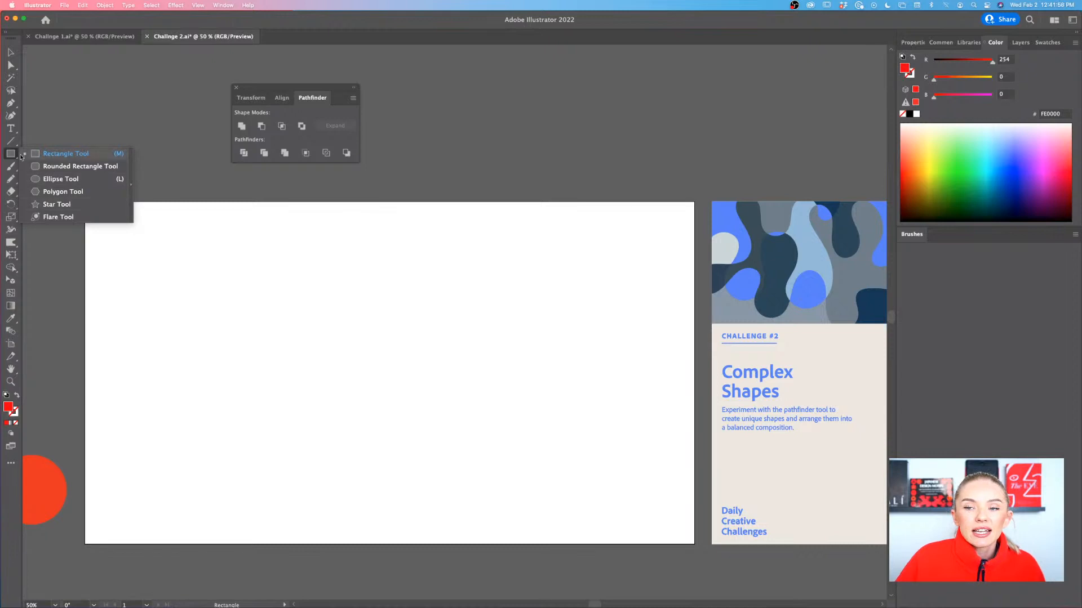
left_click(52, 154)
left_click_drag(314, 221, 474, 502)
key("v")
scroll(590, 469, "right", 3)
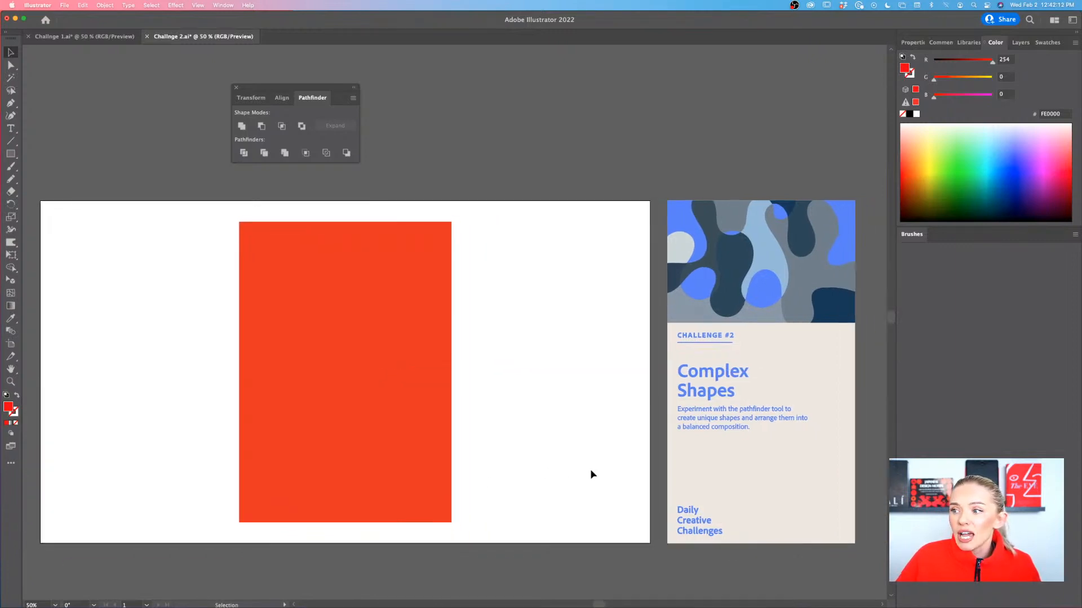
Select the red rectangle, try resizing it from its lower-right corner, and deselect it
left_click(398, 468)
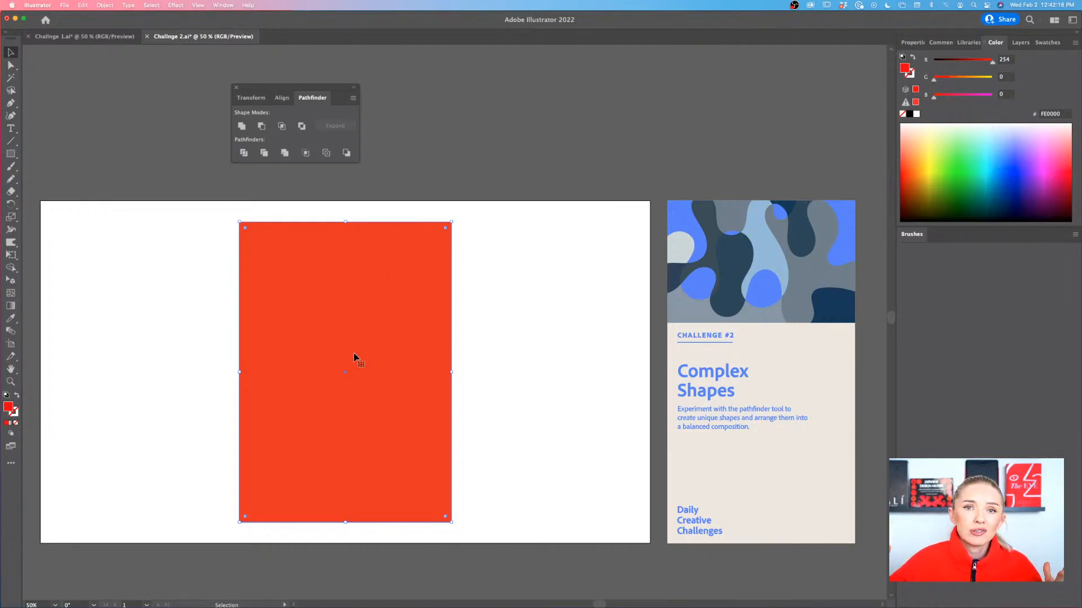
left_click(499, 428)
left_click(397, 443)
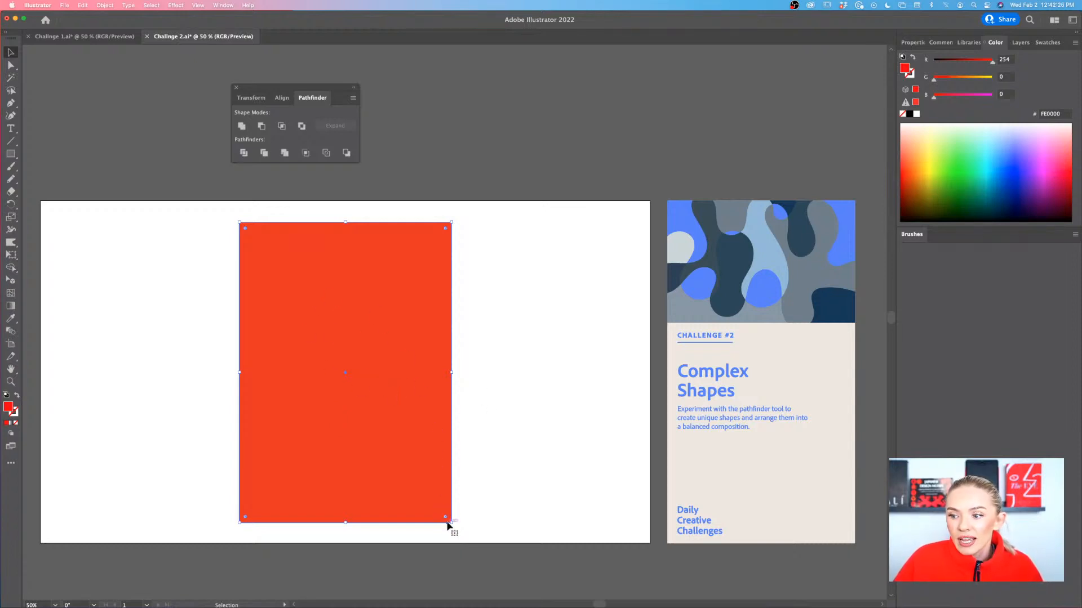
left_click_drag(451, 523, 519, 347)
left_click(449, 411)
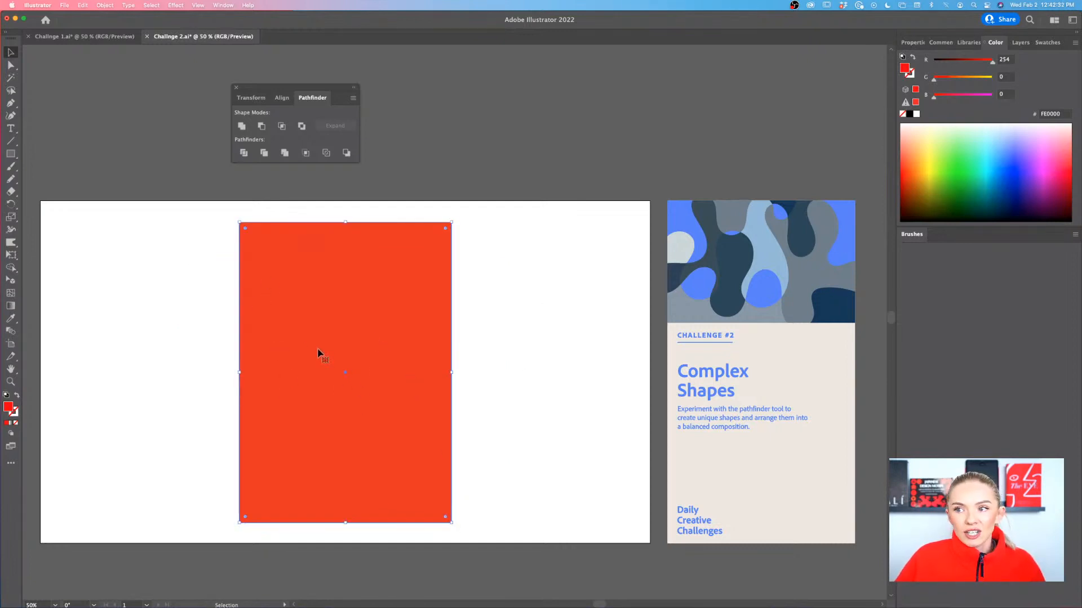
left_click(126, 320)
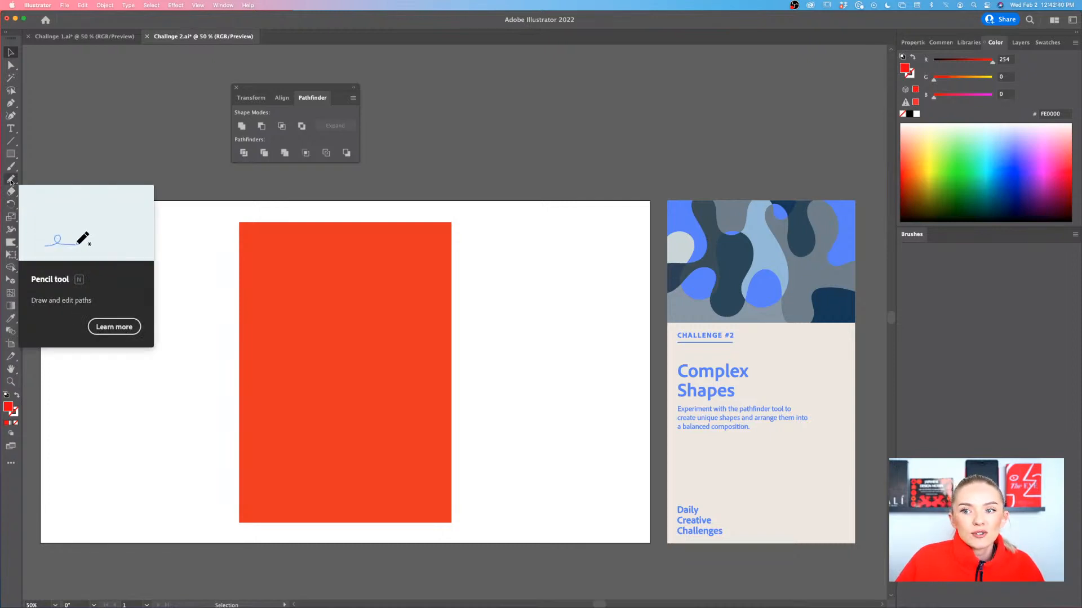
Set the Pencil tool's fidelity to the Accurate extreme
key("n")
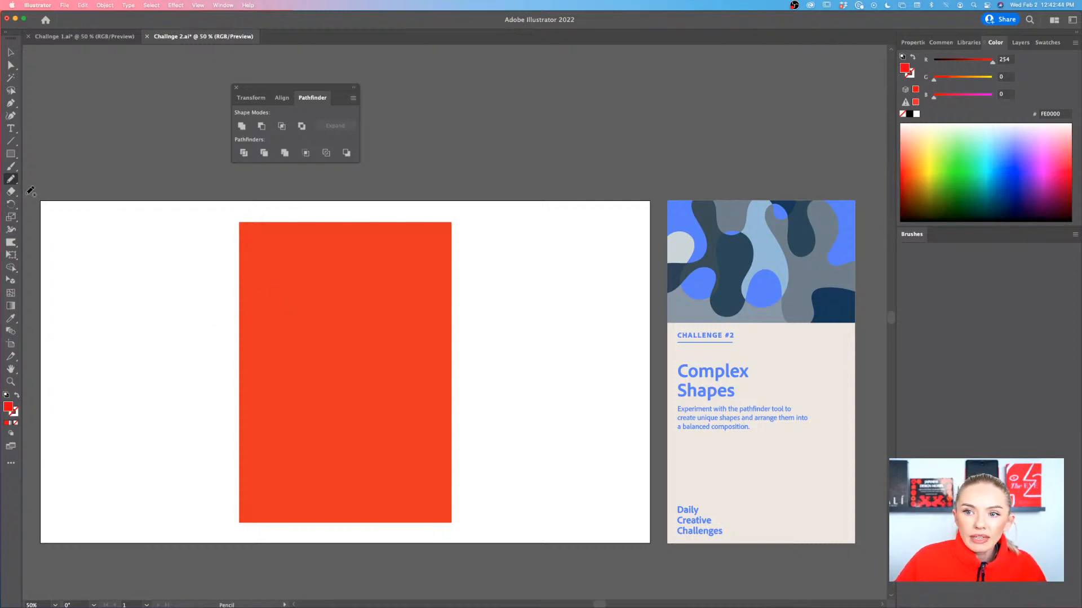
double_click(11, 180)
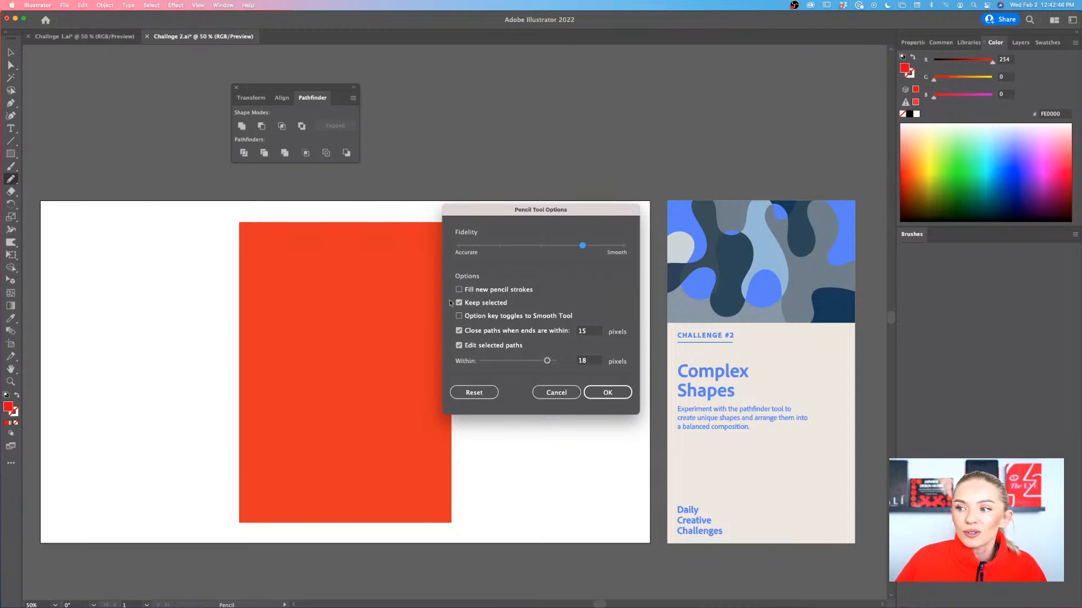
mouse_move(506, 213)
left_mouse_down()
mouse_move(226, 211)
mouse_move(204, 222)
left_mouse_up()
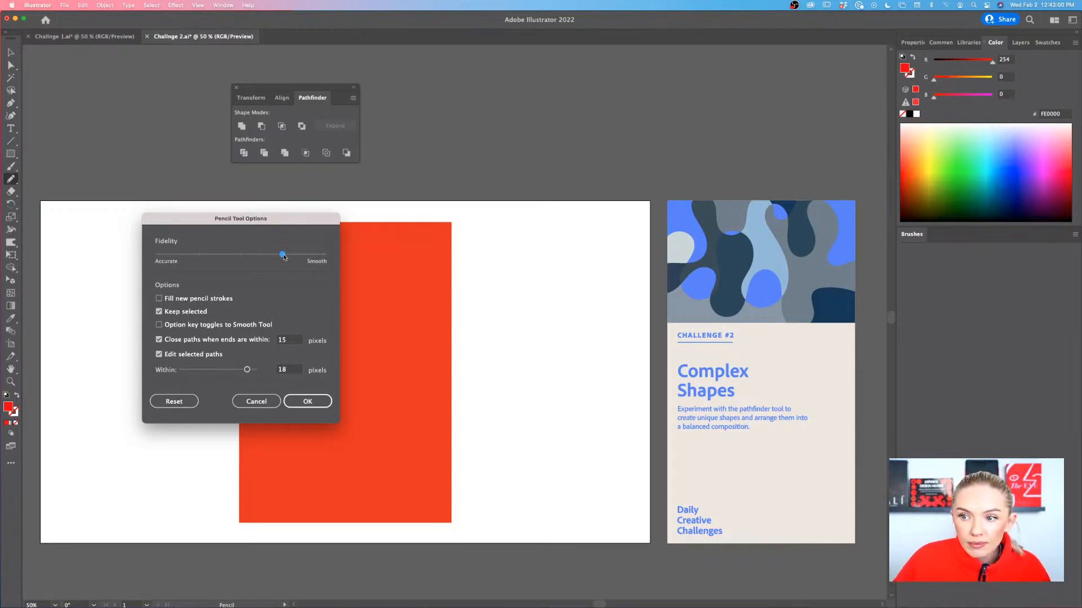
left_click_drag(284, 257, 162, 259)
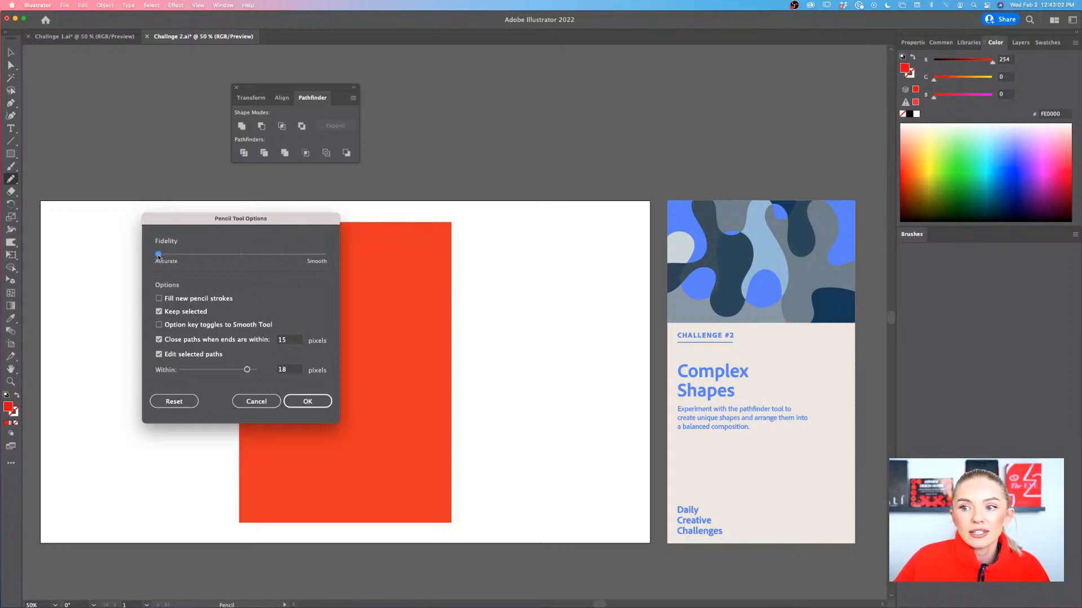
left_click(307, 402)
Draw a wavy freehand path across the rectangle's right edge with the Pencil tool and undo it
mouse_move(527, 255)
left_mouse_down()
mouse_move(454, 282)
mouse_move(510, 319)
mouse_move(421, 324)
mouse_move(410, 355)
mouse_move(471, 357)
mouse_move(510, 377)
mouse_move(483, 398)
mouse_move(525, 406)
mouse_move(533, 440)
left_mouse_up()
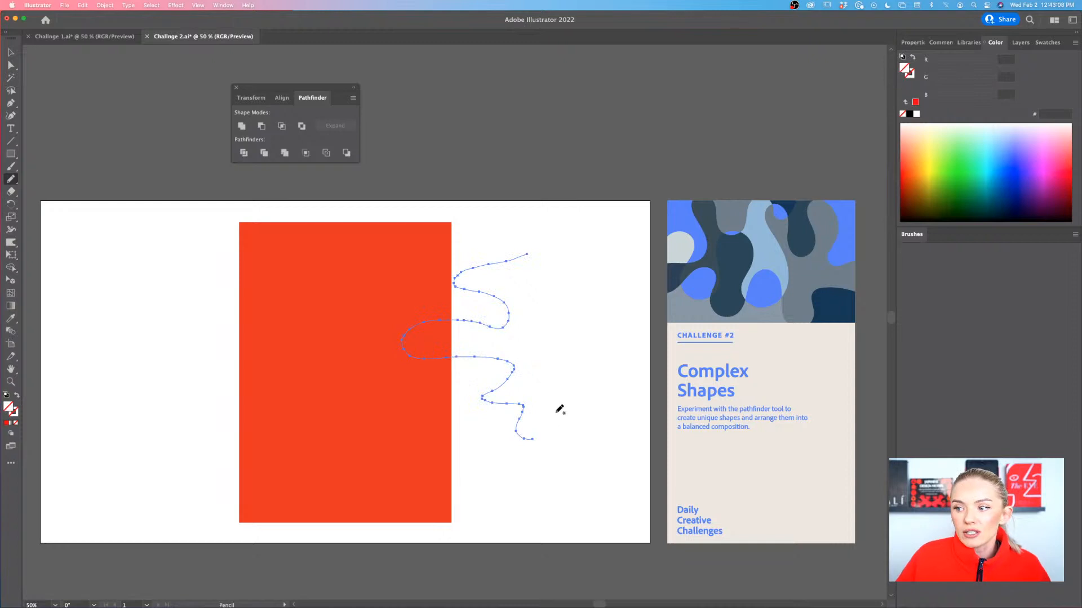
scroll(555, 406, "up", 2)
scroll(555, 406, "up", 2)
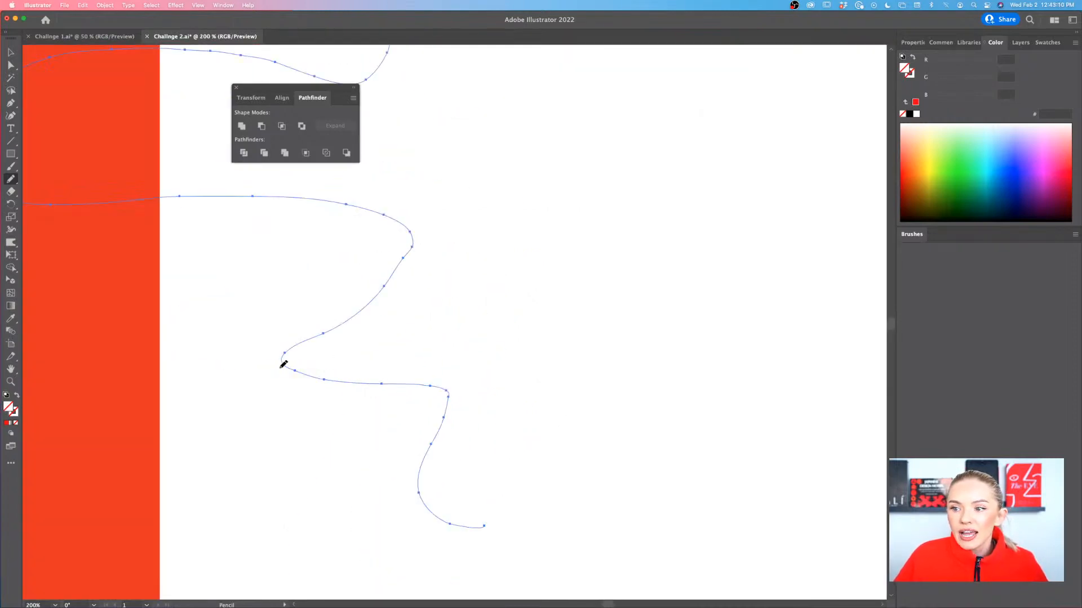
key("super+z")
scroll(221, 299, "left", 3)
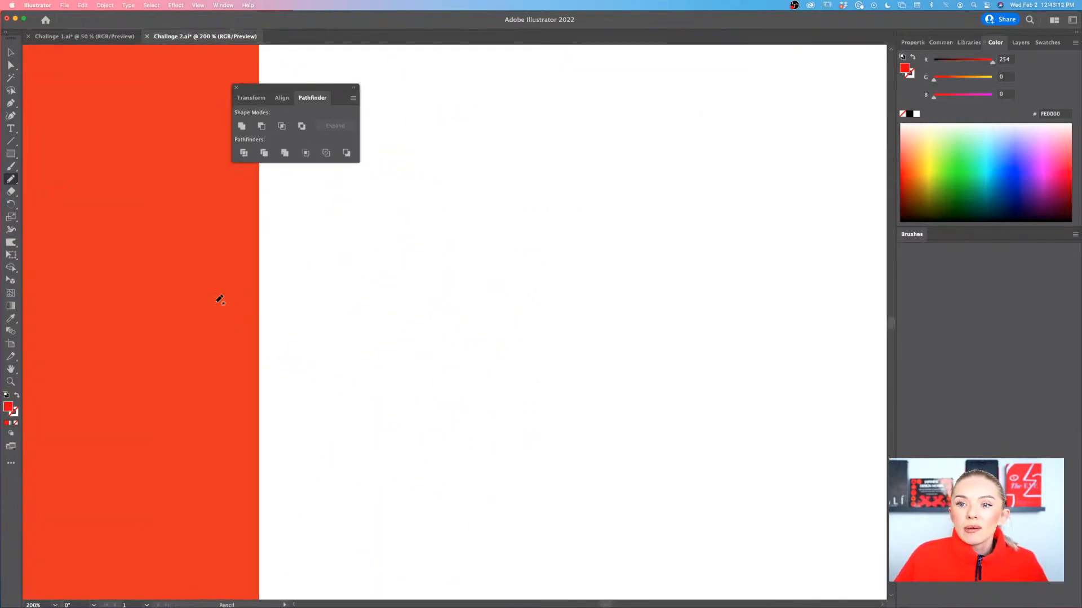
Set the Pencil tool's fidelity to the Smooth extreme
double_click(13, 180)
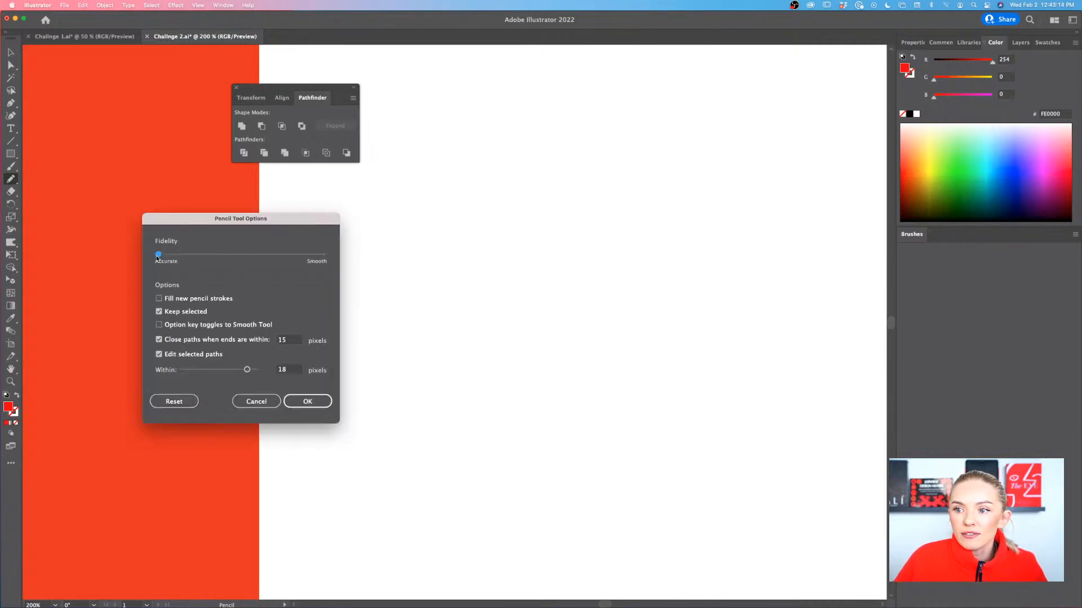
left_click_drag(158, 257, 314, 266)
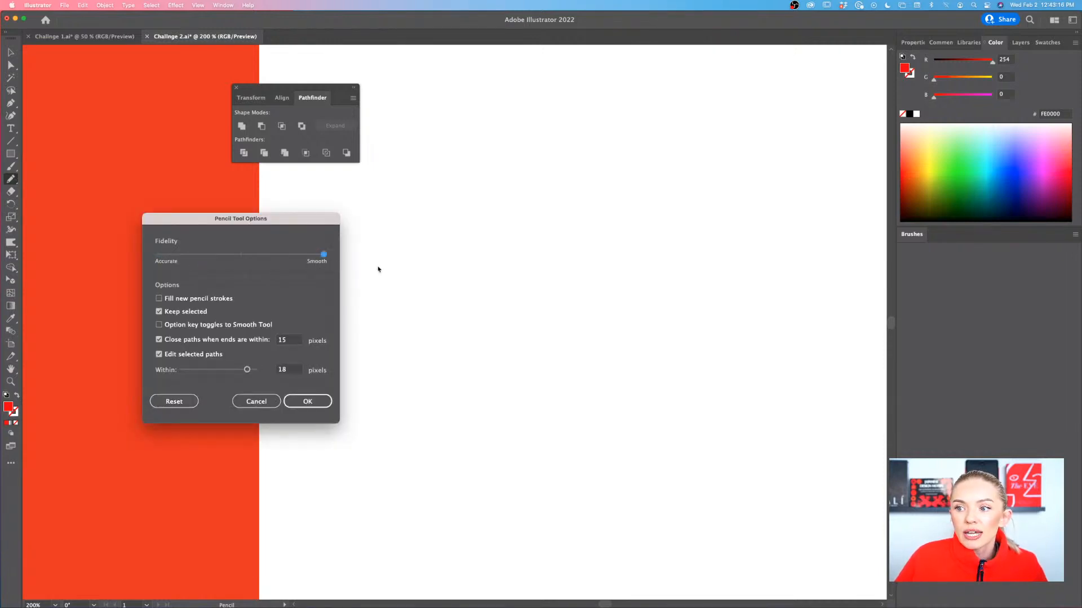
key("Return")
Draw a looping freehand test path from the rectangle's right edge outward using the smooth pencil setting, and undo it
mouse_move(406, 215)
left_mouse_down()
mouse_move(193, 254)
mouse_move(246, 363)
mouse_move(429, 314)
mouse_move(496, 352)
mouse_move(406, 462)
mouse_move(455, 447)
mouse_move(477, 419)
mouse_move(584, 433)
mouse_move(652, 414)
left_mouse_up()
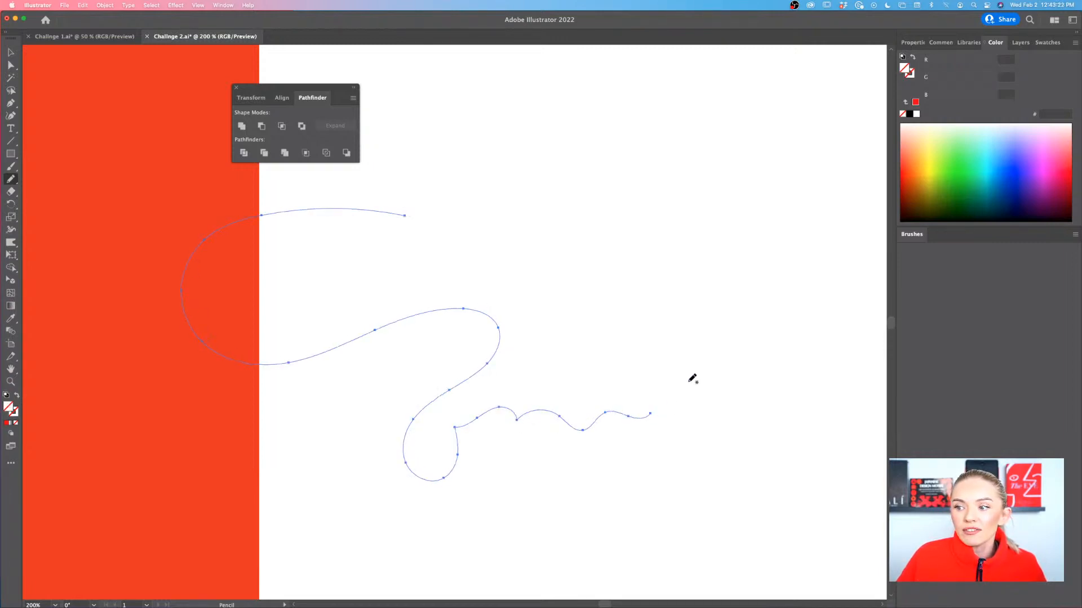
scroll(689, 382, "right", 1)
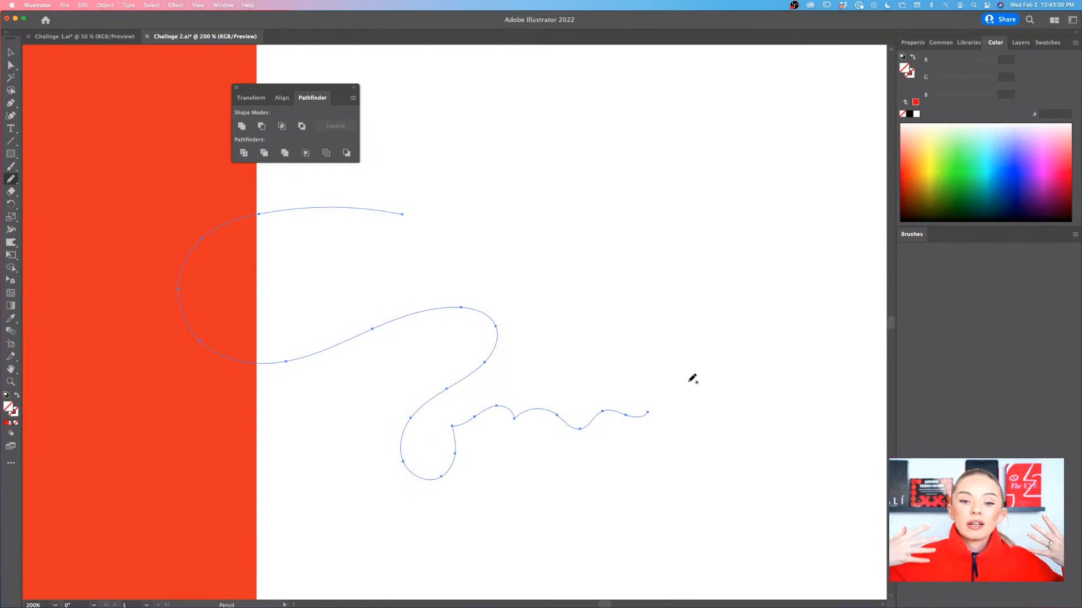
key("super+z")
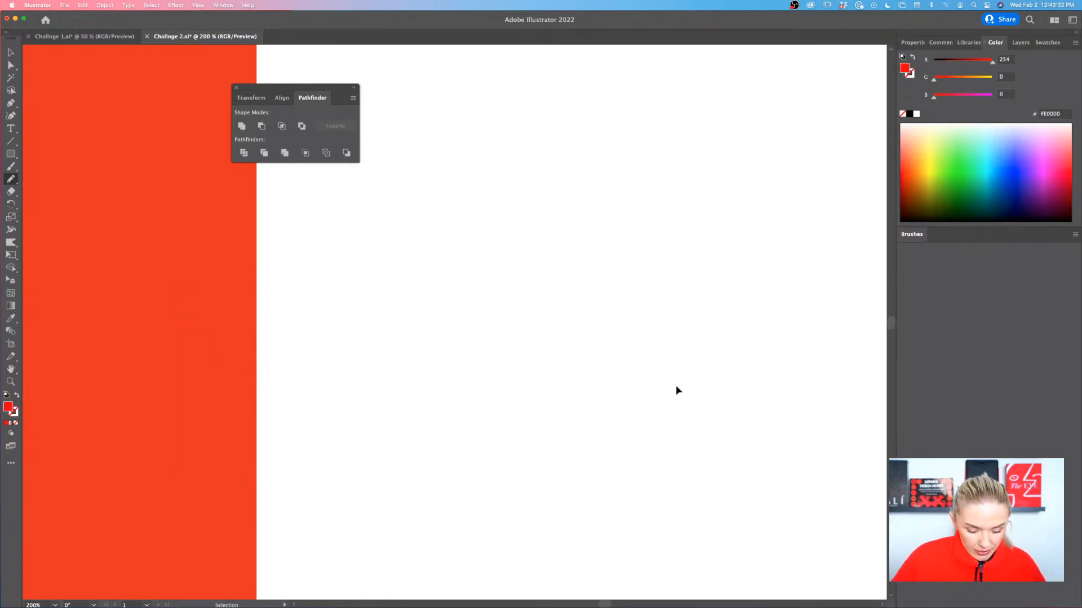
Draw a long winding freehand path with the Pencil tool, looping across and beyond the red rectangle from its upper-left to lower-right corner
scroll(677, 387, "down", 5)
scroll(680, 383, "right", 2)
scroll(680, 382, "up", 1)
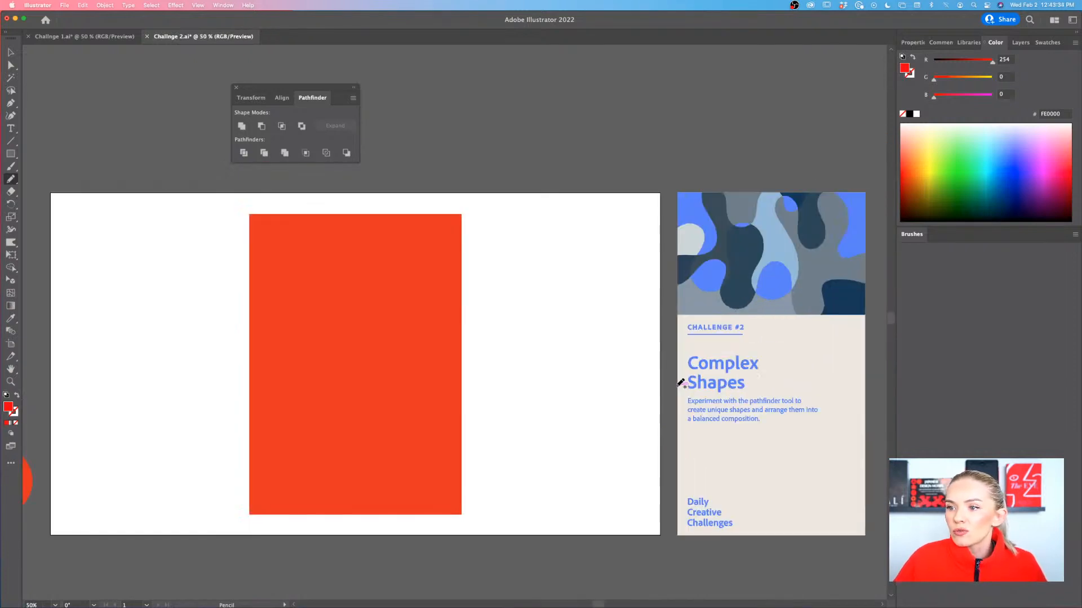
scroll(679, 383, "left", 1)
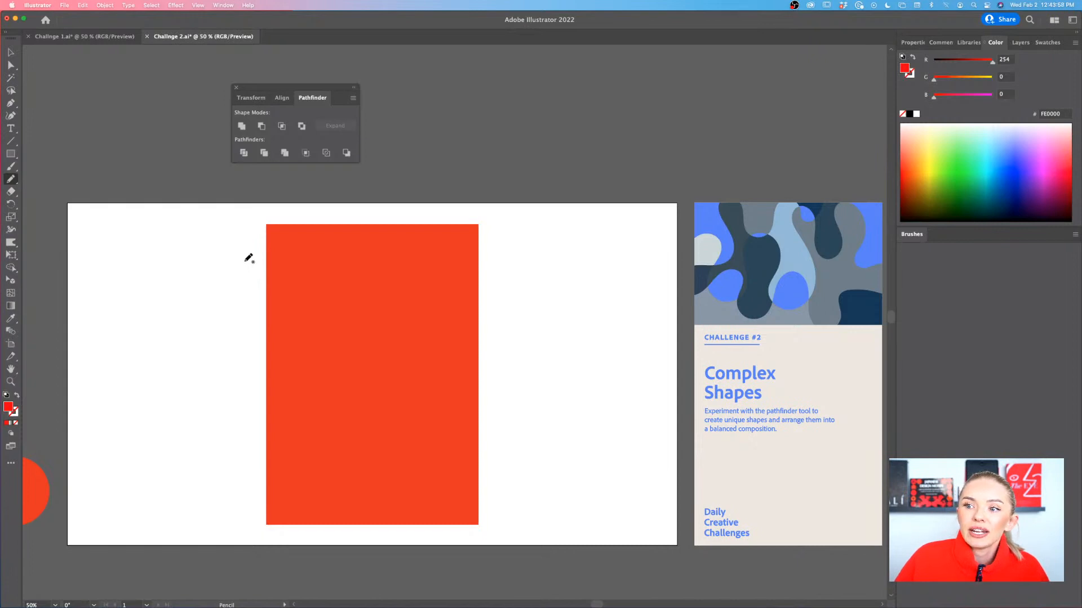
mouse_move(242, 252)
left_mouse_down()
mouse_move(328, 223)
mouse_move(300, 251)
mouse_move(377, 276)
mouse_move(364, 332)
mouse_move(428, 324)
mouse_move(300, 327)
mouse_move(284, 397)
mouse_move(381, 380)
mouse_move(350, 450)
mouse_move(458, 402)
mouse_move(461, 454)
mouse_move(390, 506)
mouse_move(325, 503)
mouse_move(399, 427)
mouse_move(407, 394)
mouse_move(248, 449)
mouse_move(285, 490)
mouse_move(404, 440)
mouse_move(452, 485)
mouse_move(414, 359)
mouse_move(465, 322)
mouse_move(498, 265)
mouse_move(432, 275)
mouse_move(450, 213)
mouse_move(410, 238)
mouse_move(389, 269)
mouse_move(445, 258)
mouse_move(363, 274)
mouse_move(322, 304)
mouse_move(410, 289)
left_mouse_up()
mouse_move(503, 345)
left_mouse_down()
mouse_move(301, 322)
mouse_move(248, 341)
mouse_move(321, 378)
mouse_move(455, 372)
mouse_move(525, 392)
mouse_move(491, 468)
mouse_move(344, 427)
mouse_move(263, 423)
mouse_move(231, 491)
mouse_move(273, 486)
mouse_move(321, 452)
mouse_move(300, 522)
mouse_move(422, 529)
mouse_move(457, 511)
mouse_move(512, 504)
left_mouse_up()
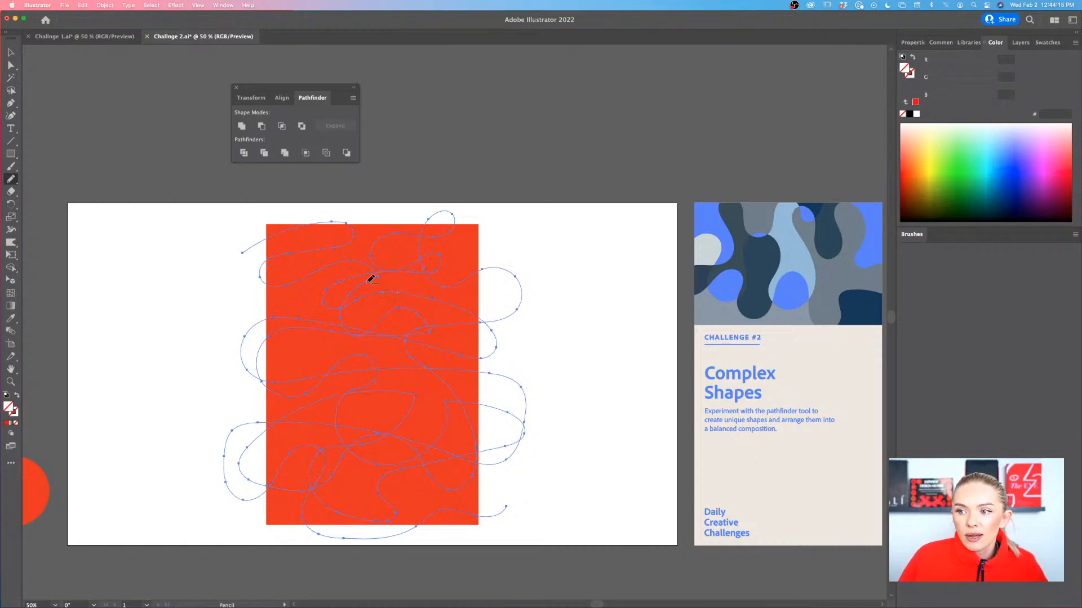
Select the red rectangle together with the freehand path and split them with the Pathfinder Divide operation
scroll(370, 277, "up", 2)
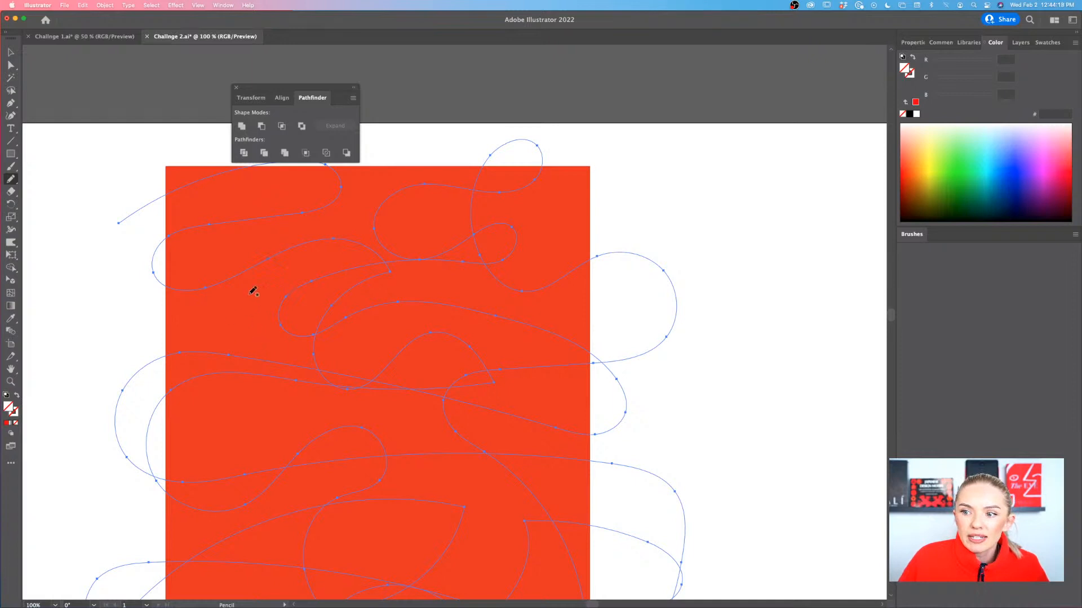
scroll(281, 281, "down", 2)
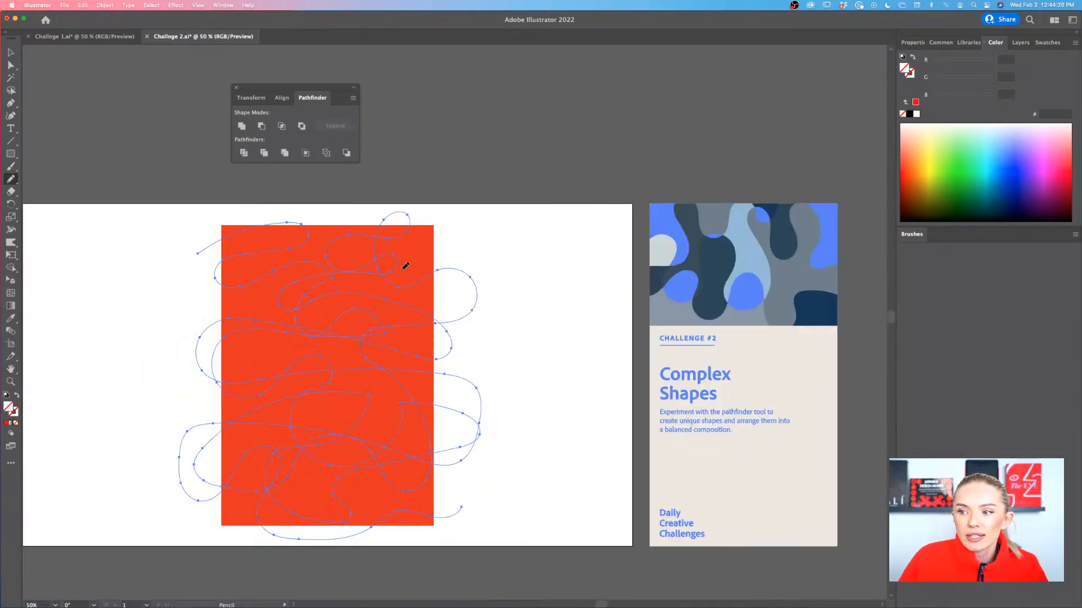
scroll(408, 270, "left", 2)
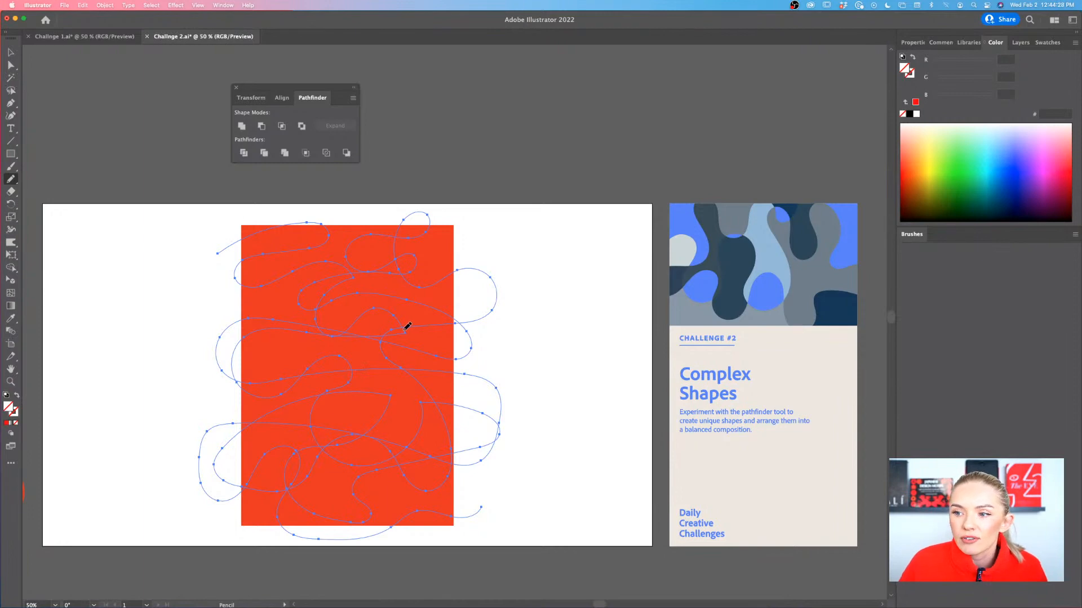
scroll(350, 333, "up", 4)
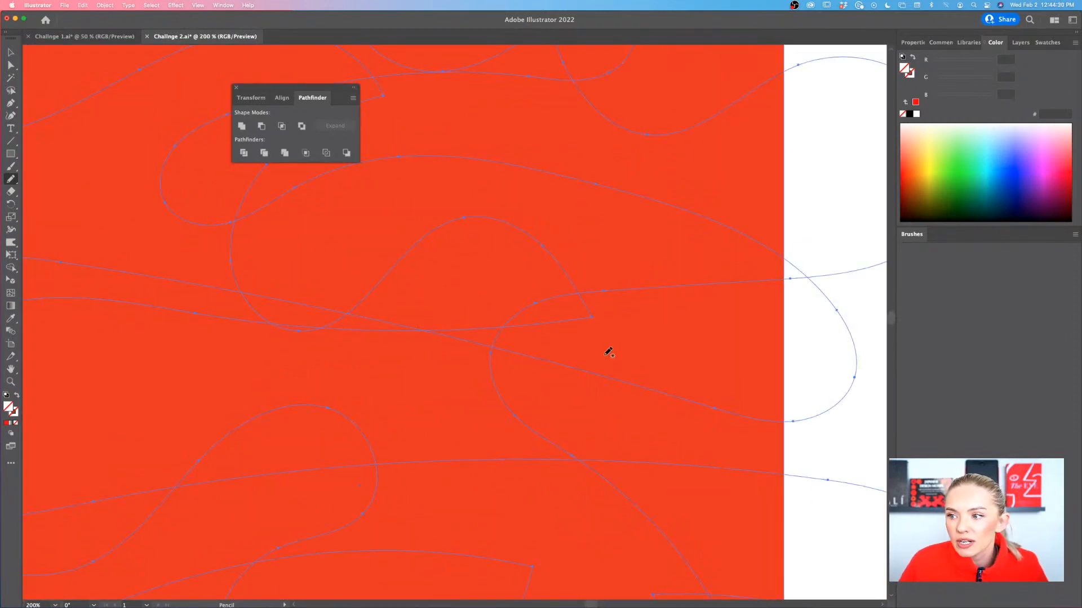
scroll(258, 350, "down", 4)
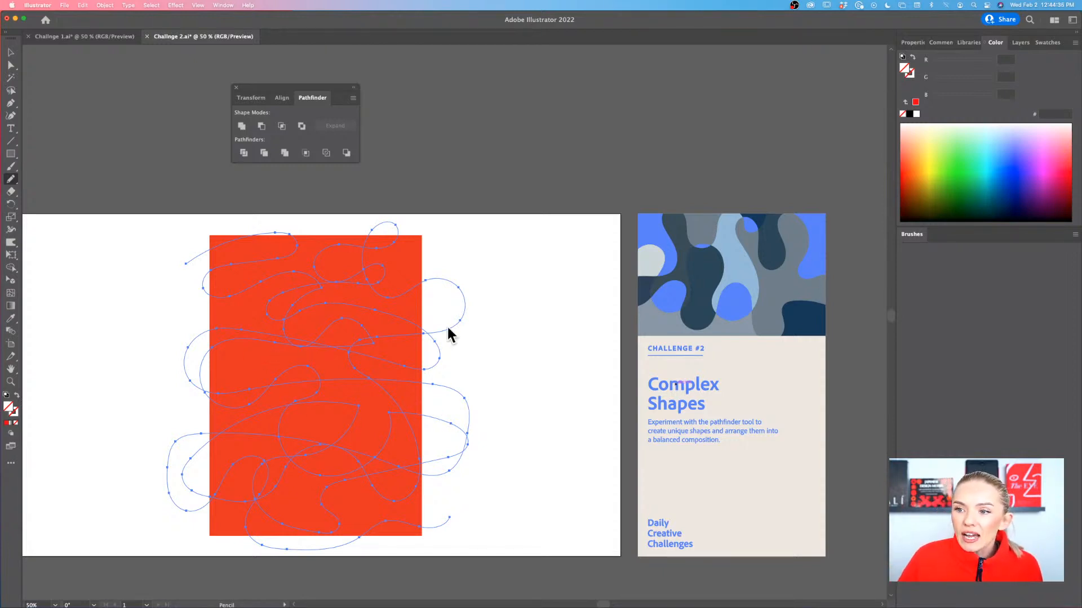
left_click(11, 54)
left_click_drag(527, 235, 141, 542)
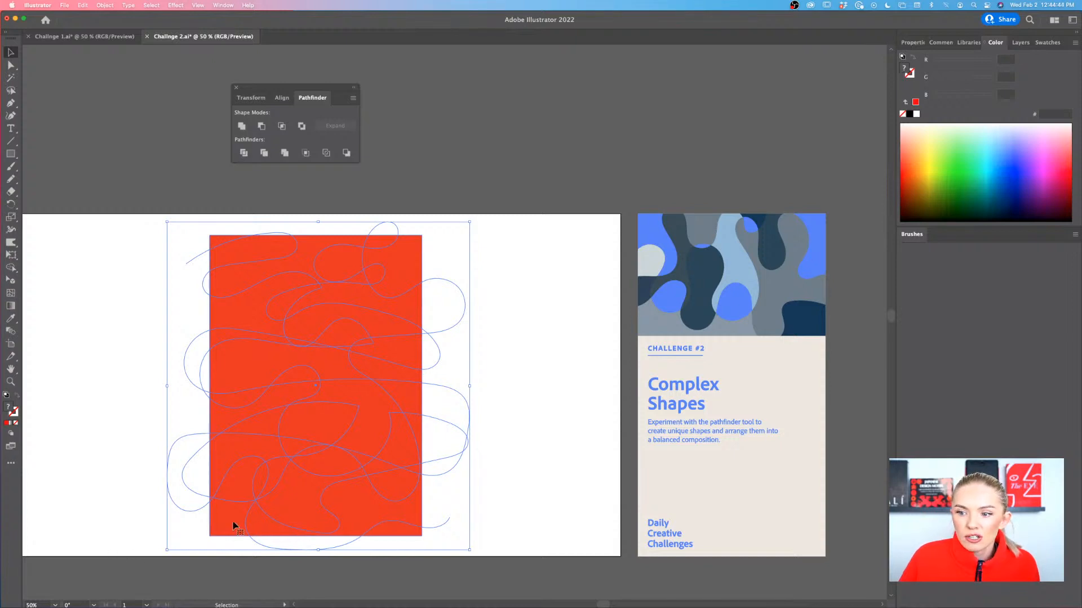
scroll(229, 523, "left", 1)
scroll(228, 524, "left", 5)
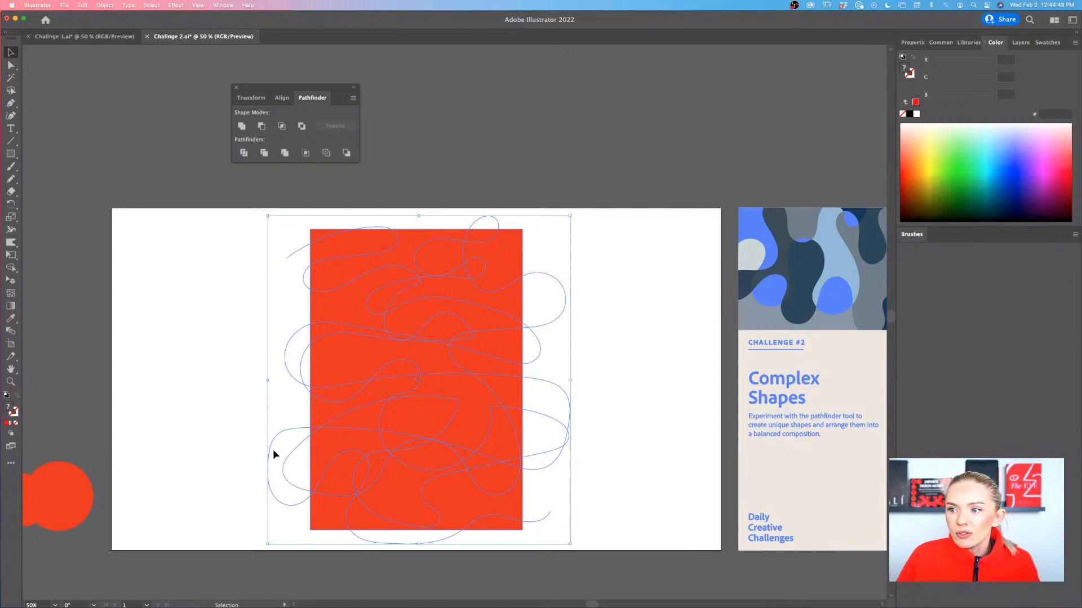
scroll(273, 448, "up", 2)
scroll(273, 448, "down", 1)
scroll(254, 361, "left", 3)
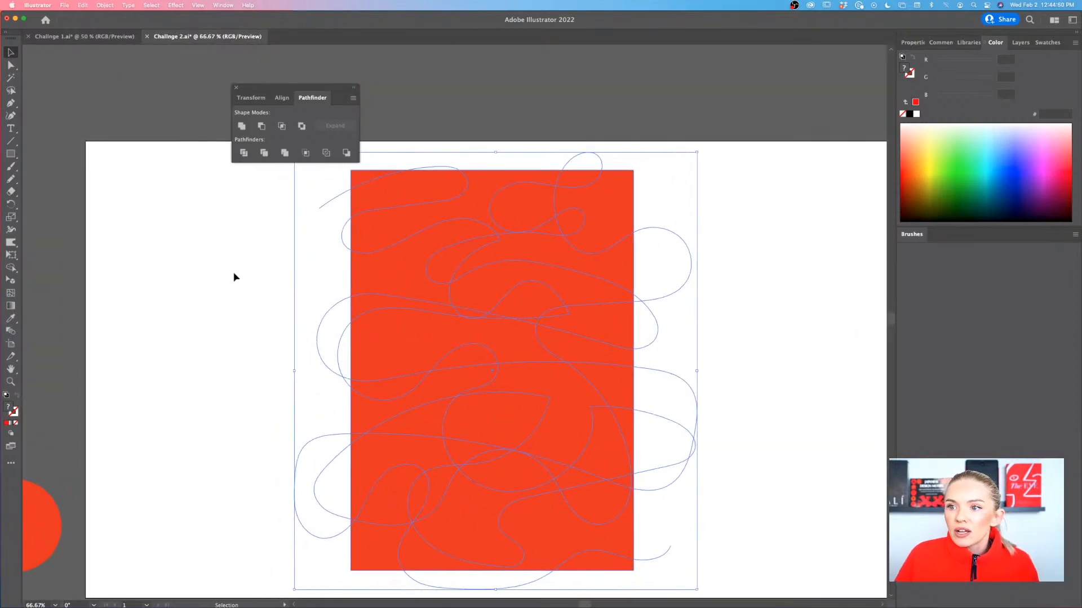
left_click(244, 153)
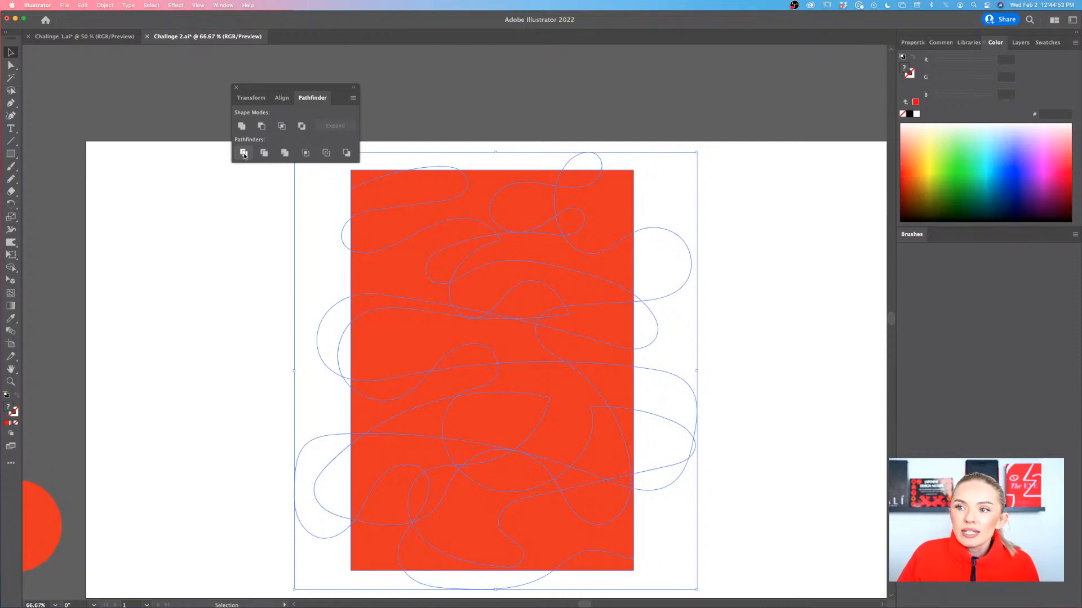
Isolate the divided group and pull several wavy cut pieces out of the rectangle to both sides of the artboard
double_click(373, 281)
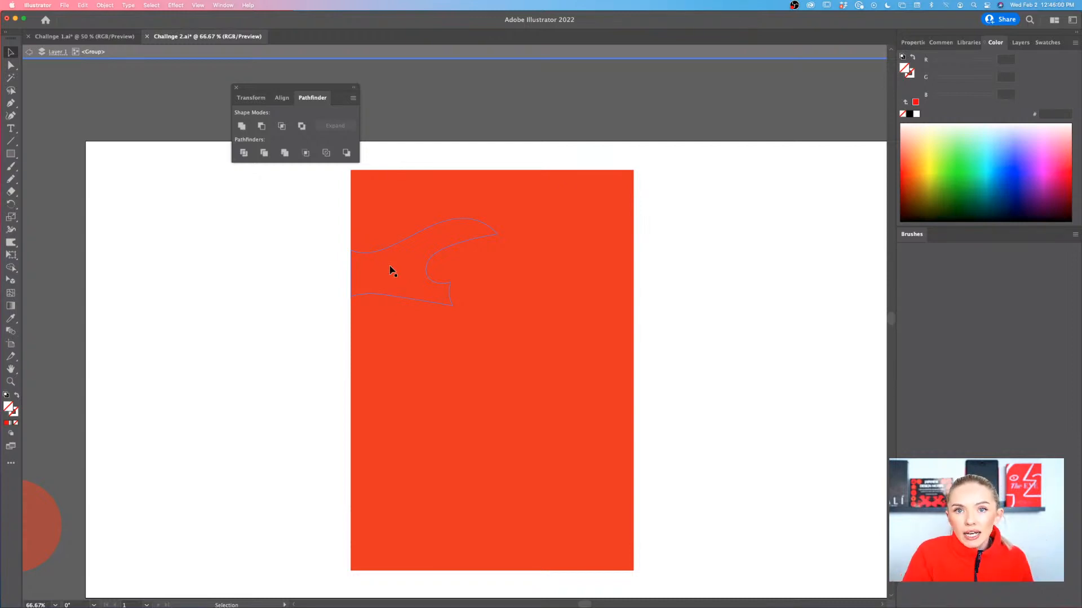
left_click_drag(393, 271, 190, 391)
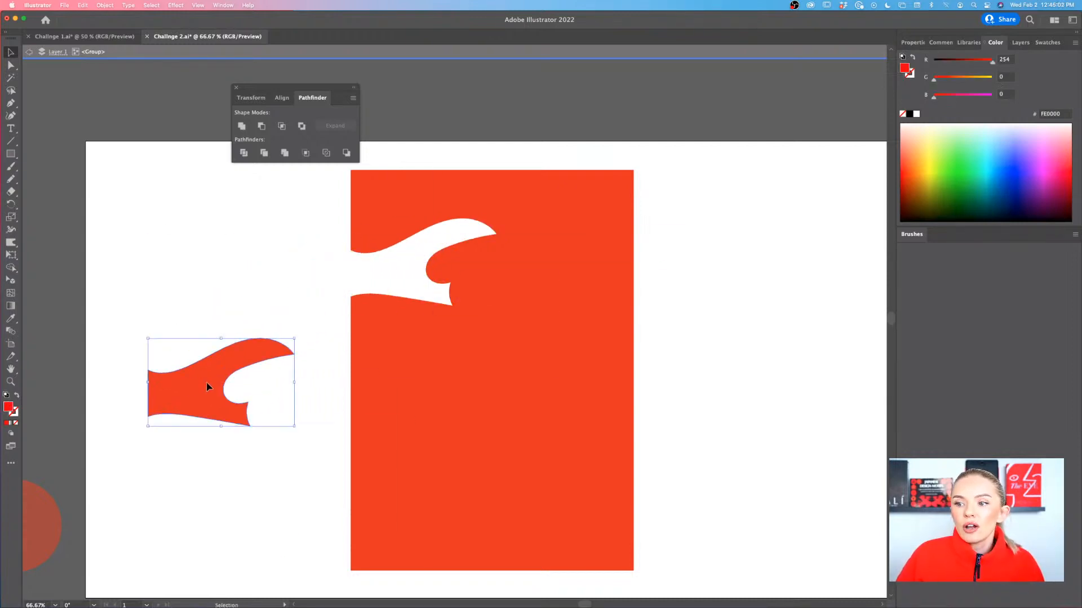
left_click_drag(503, 262, 719, 364)
left_click_drag(502, 293, 701, 236)
left_click_drag(584, 331, 707, 307)
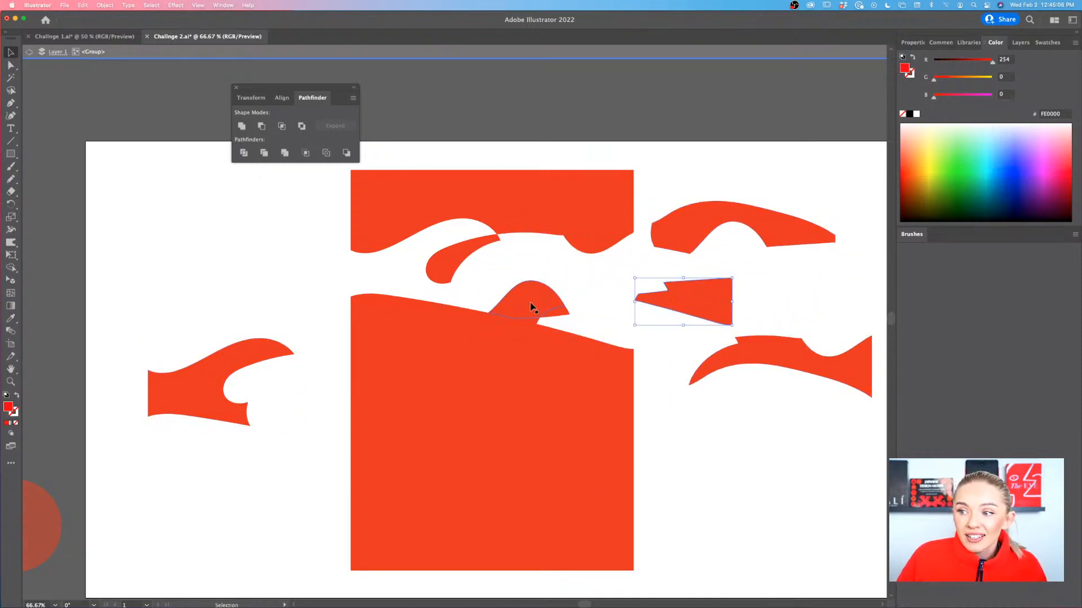
left_click_drag(532, 307, 285, 304)
left_click_drag(381, 313, 344, 277)
left_click_drag(413, 332, 210, 479)
left_click_drag(484, 366, 612, 389)
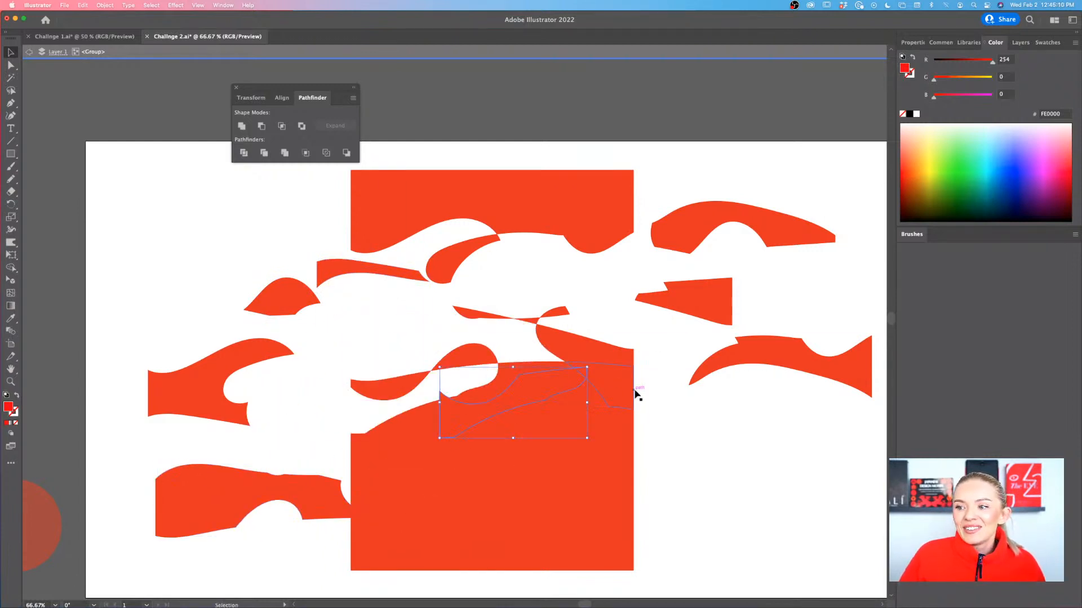
key("a")
key("v")
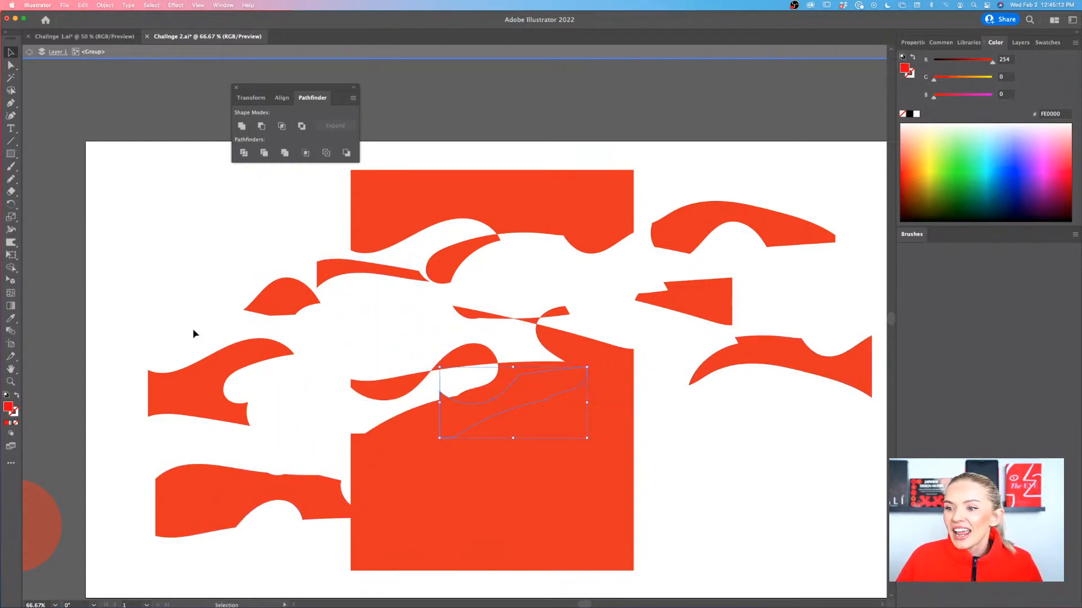
scroll(179, 411, "left", 3)
scroll(180, 411, "up", 3)
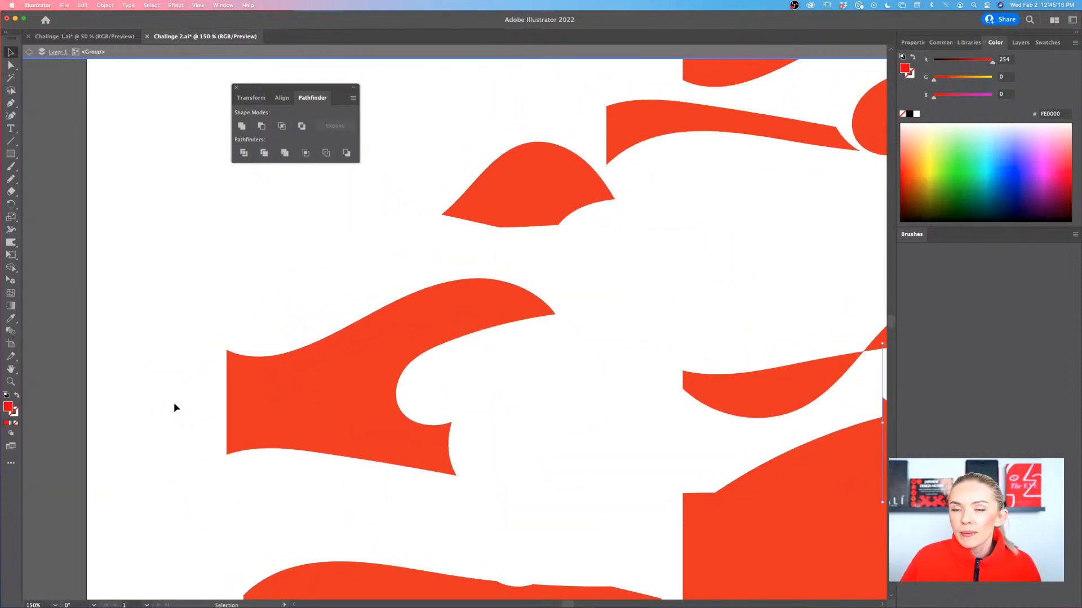
Draw three overlapping red circles near the artboard's upper-left area, select them and delete them
left_click_drag(8, 156, 62, 178)
left_click_drag(137, 187, 204, 255)
left_click_drag(233, 186, 167, 267)
key("v")
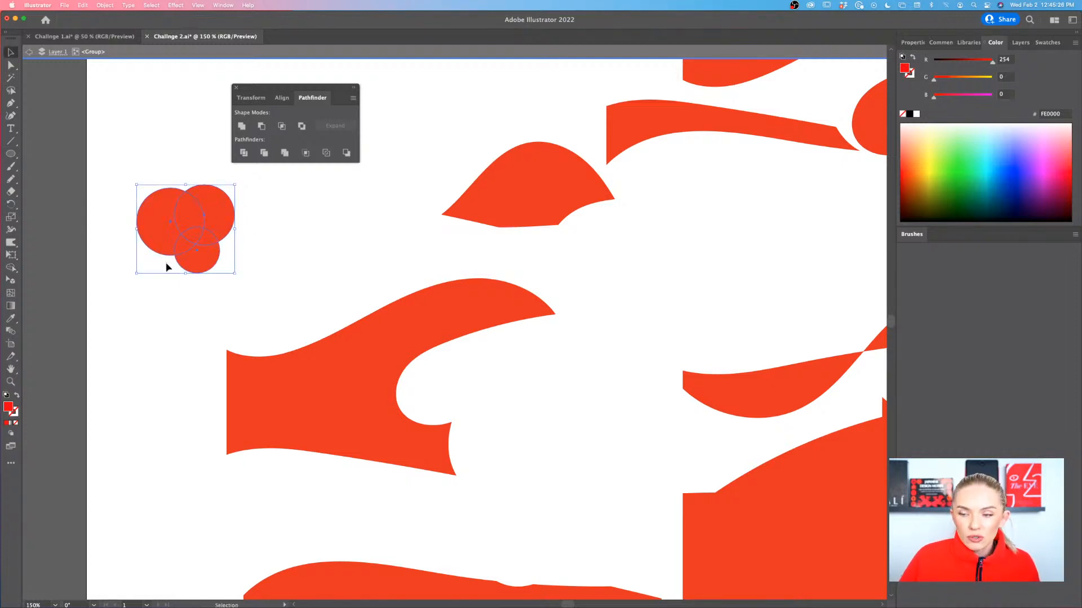
key("Delete")
key("super+0")
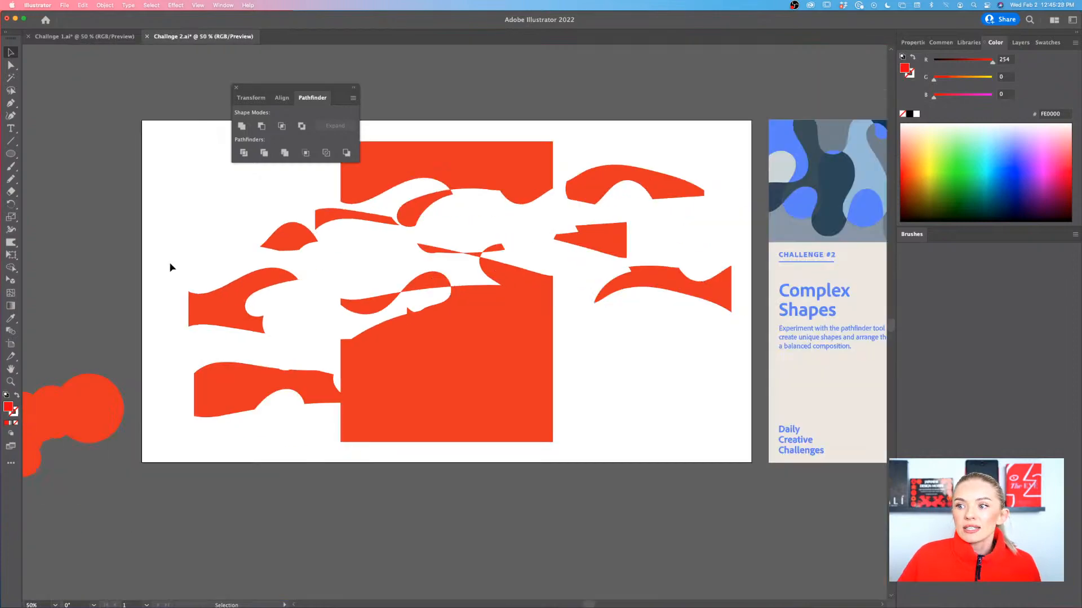
Select the divided group to examine the outlines of its pieces, and deselect it
scroll(317, 334, "up", 3)
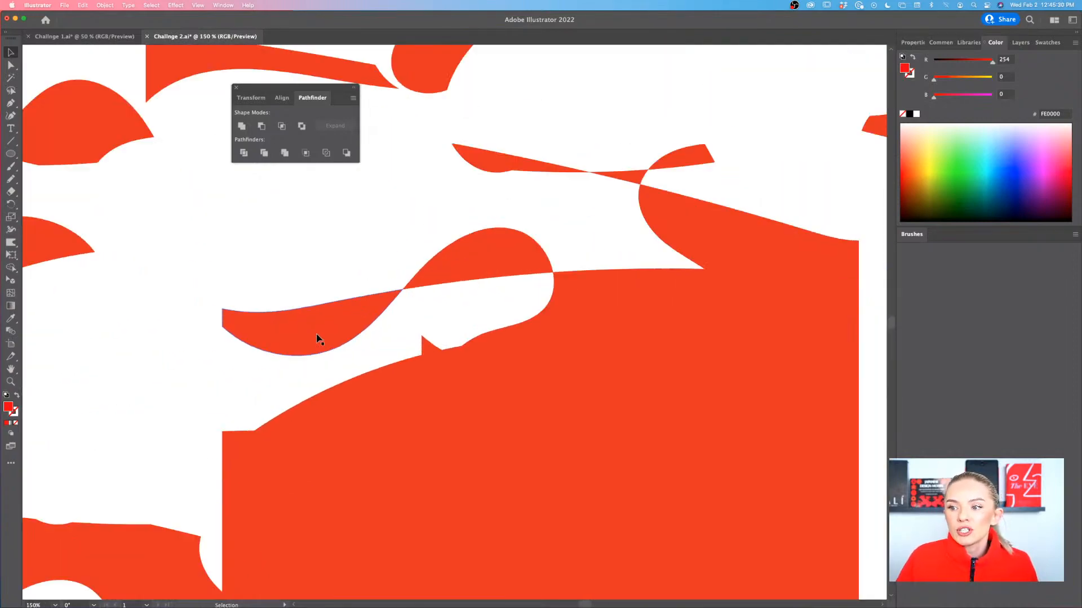
left_click(316, 333)
scroll(319, 330, "down", 3)
scroll(319, 330, "up", 2)
scroll(319, 330, "right", 2)
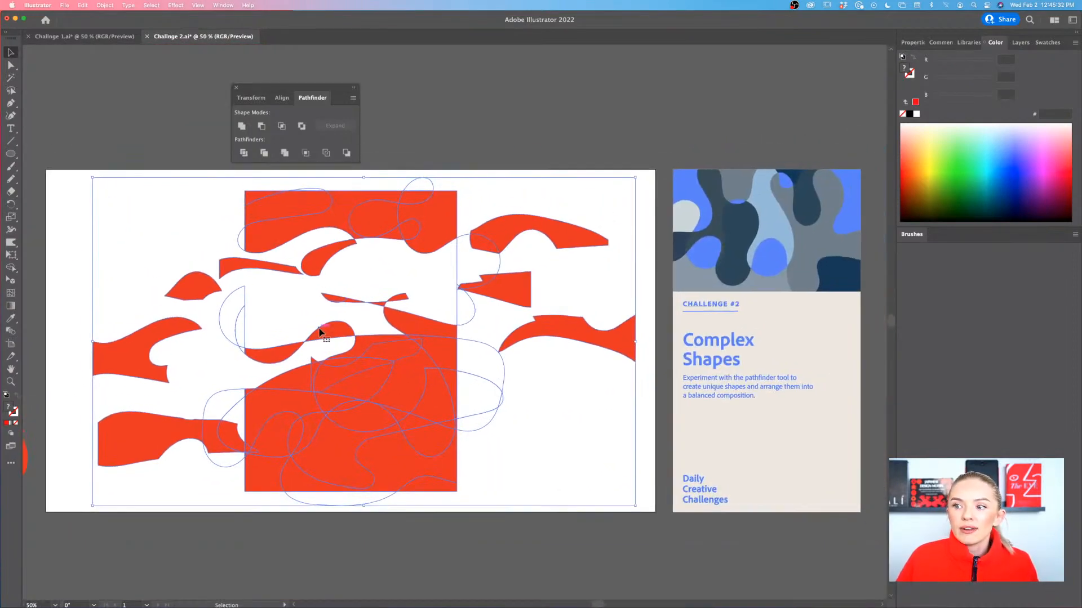
left_click(565, 164)
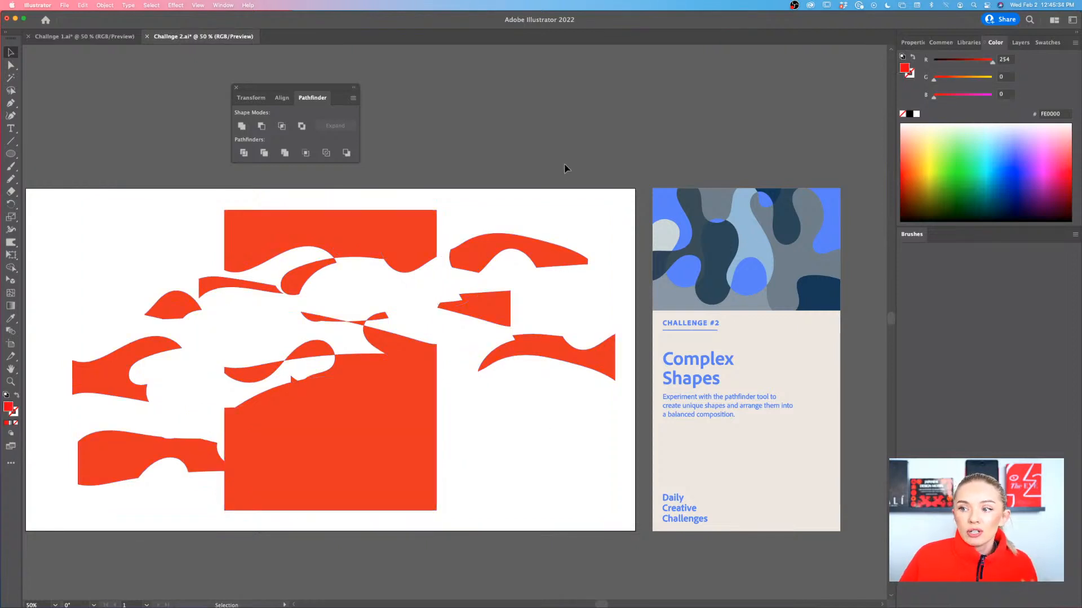
Undo the test circles and all moves of the cut pieces to restore the whole rectangle, and leave isolation mode
key("super+z")
key("super+z")
key("super+z")
key("super+z")
key("super+z")
key("super+z")
key("super+z")
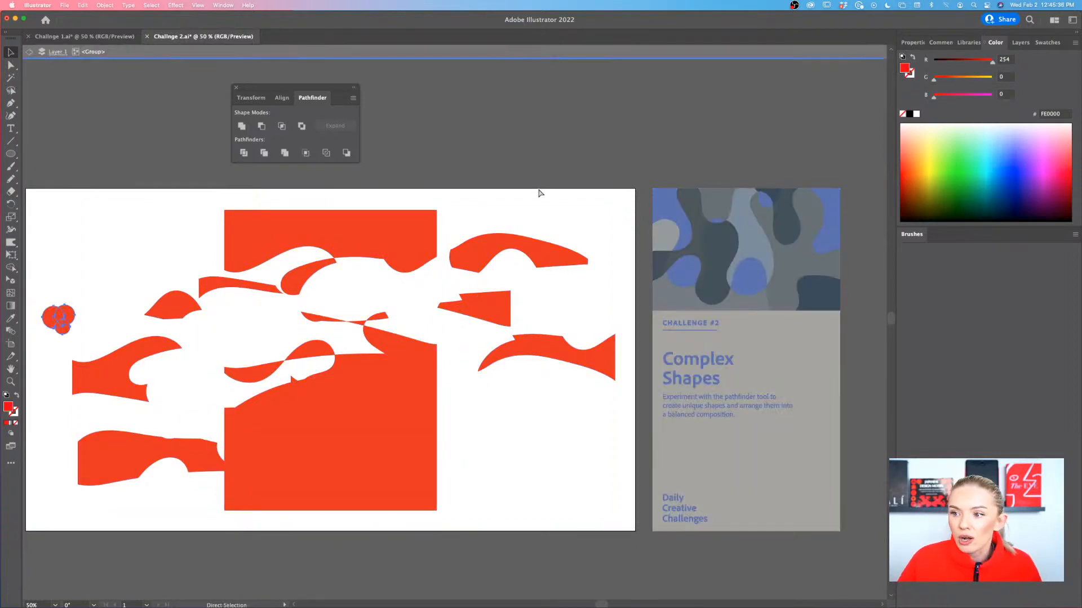
key("super+z")
key("super+z")
key("super+z")
key("super+z")
key("super+z")
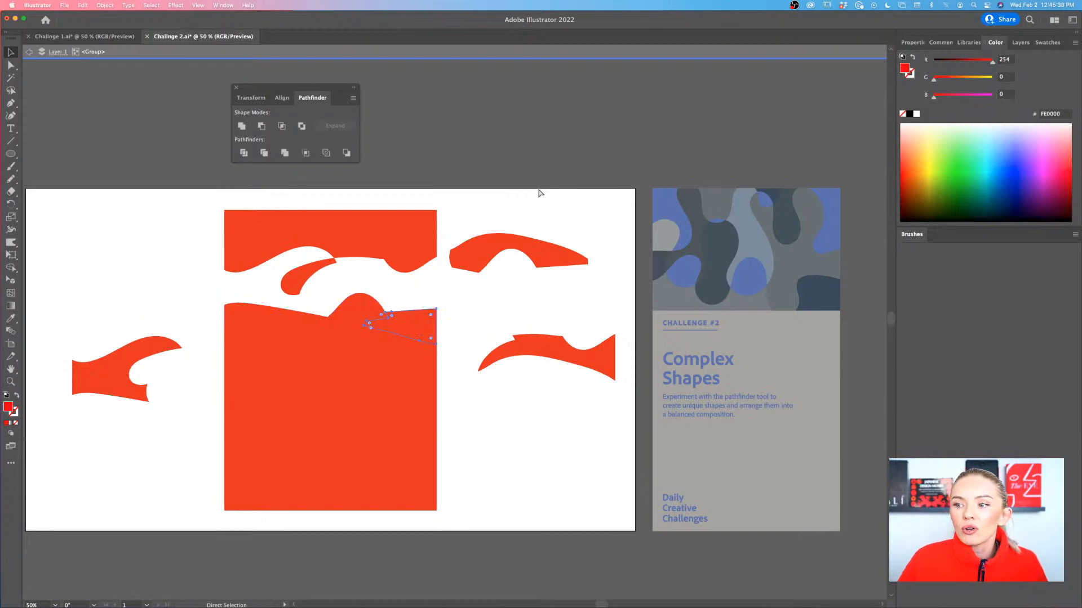
key("super+z")
key("super+z")
key("super+z")
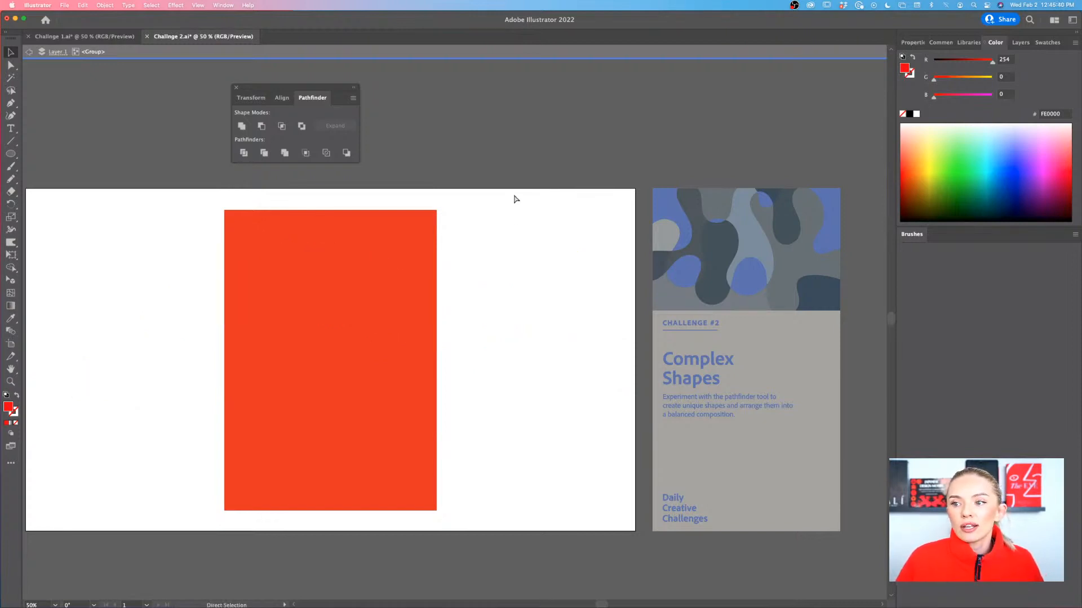
left_click(513, 218)
Move the divided rectangle group off the artboard to its left, leaving the artboard empty
scroll(514, 220, "left", 4)
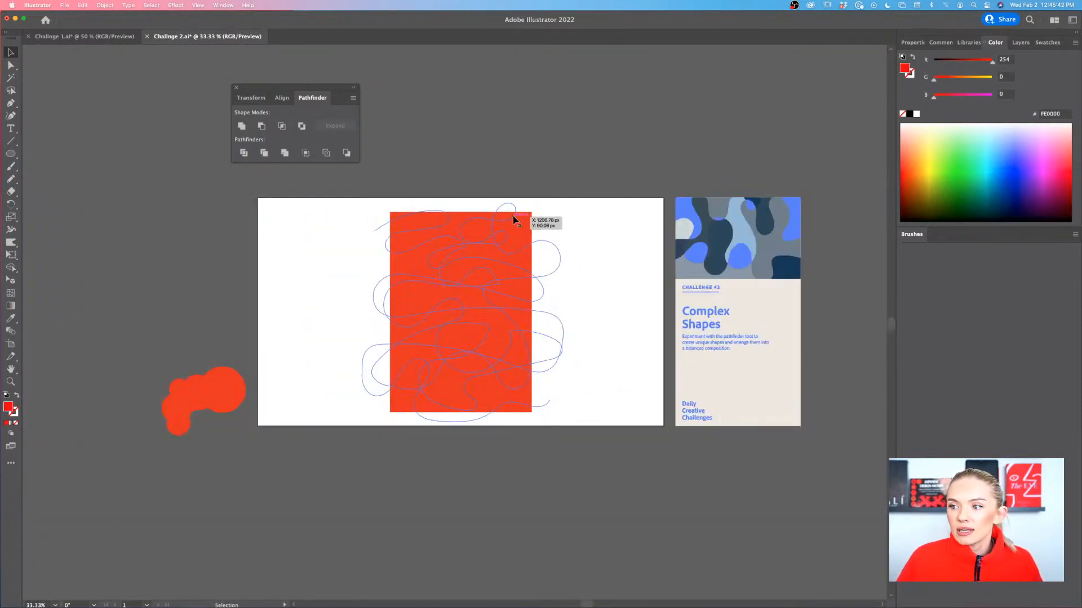
key("super+minus")
left_click_drag(432, 401, 121, 326)
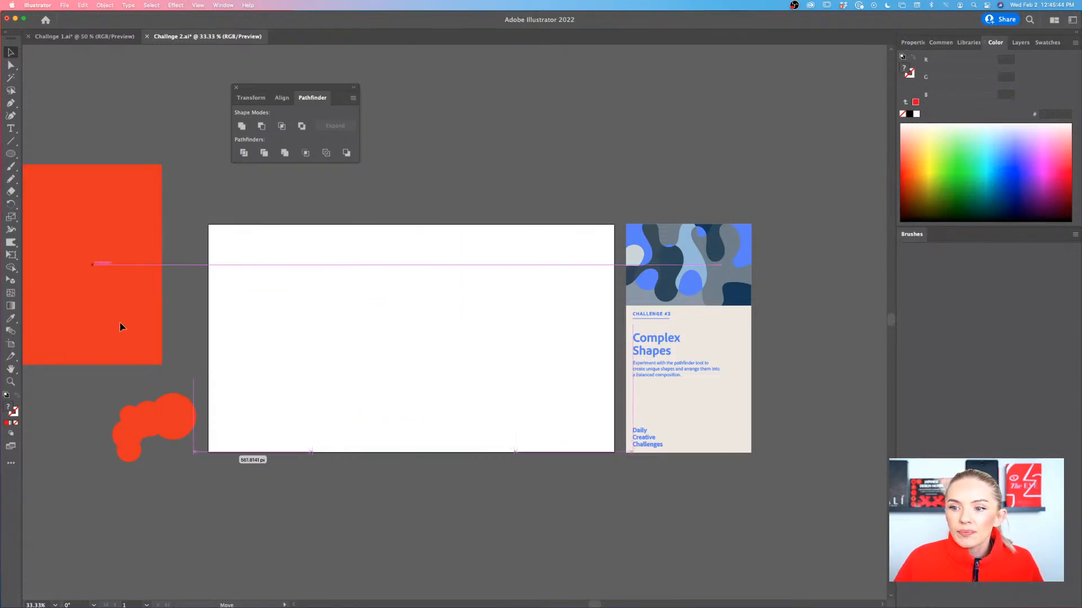
left_click(338, 336)
scroll(438, 343, "up", 2)
scroll(439, 348, "down", 1)
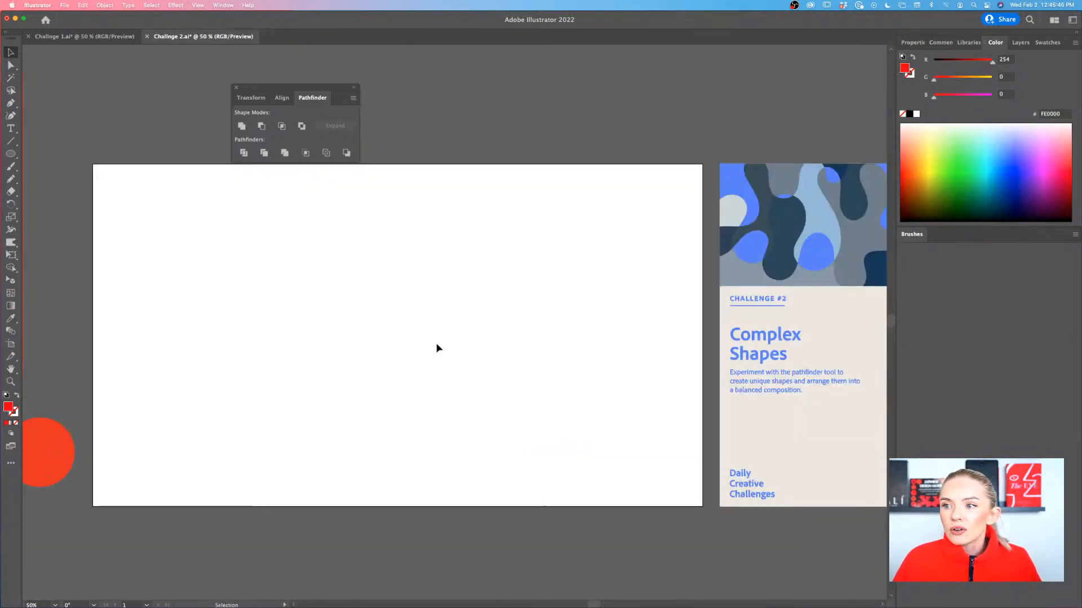
Draw a red polygon on the artboard's upper-left area, varying its number of sides and ending with a triangle
left_click(10, 153)
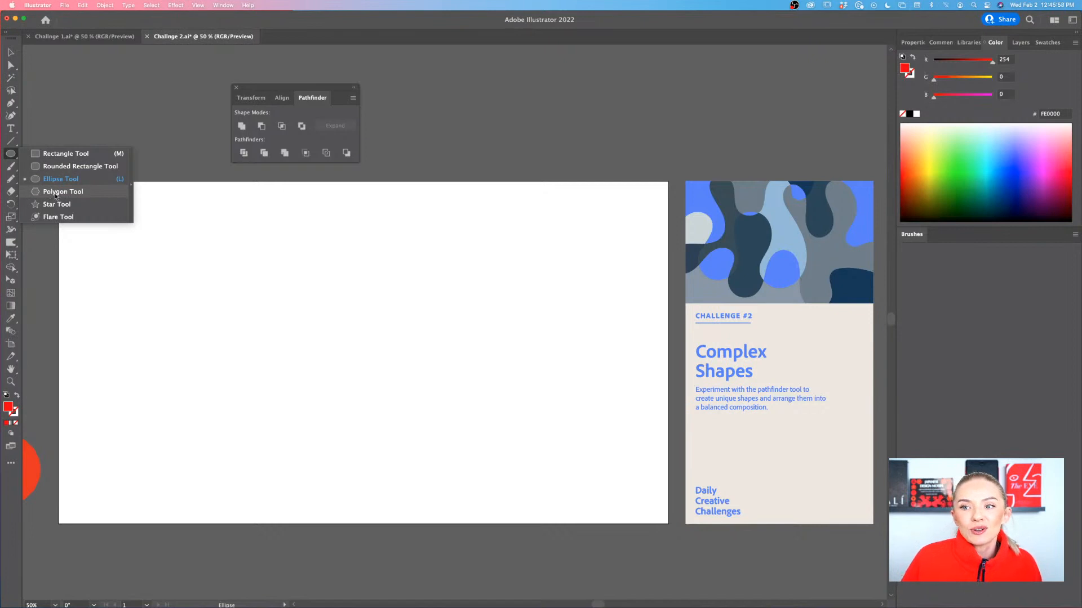
left_click(56, 192)
left_click_drag(293, 273, 356, 309)
key("Down")
key("Down")
key("Down")
key("Up")
key("Up")
key("Up")
key("Up")
key("Up")
key("Up")
key("Up")
key("Up")
key("Up")
key("Up")
key("Up")
key("Down")
key("Down")
key("Down")
key("Down")
key("Down")
key("Down")
key("Up")
key("Up")
key("Up")
key("Up")
key("Up")
key("Up")
key("Up")
key("Up")
key("Up")
key("Up")
key("Down")
key("Down")
key("Down")
key("Down")
key("Down")
key("Down")
key("Down")
key("Down")
key("Down")
key("Down")
key("Down")
key("Down")
key("Down")
key("Down")
key("Down")
key("Down")
key("Down")
key("Down")
key("Down")
key("Down")
key("Down")
key("v")
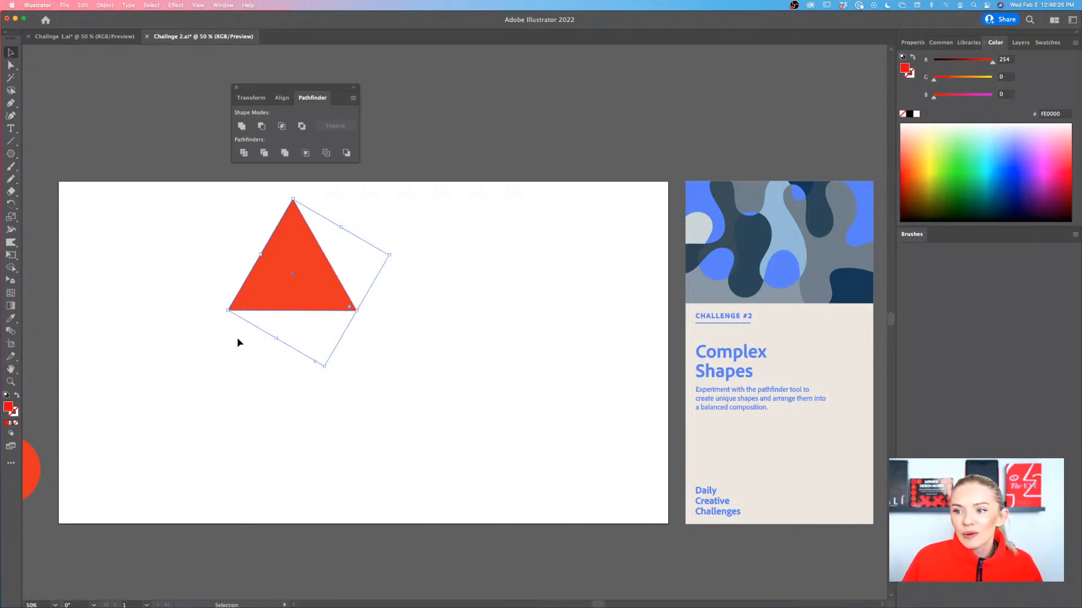
Delete the red triangle from the artboard
left_click(251, 327)
left_click(280, 290)
key("Delete")
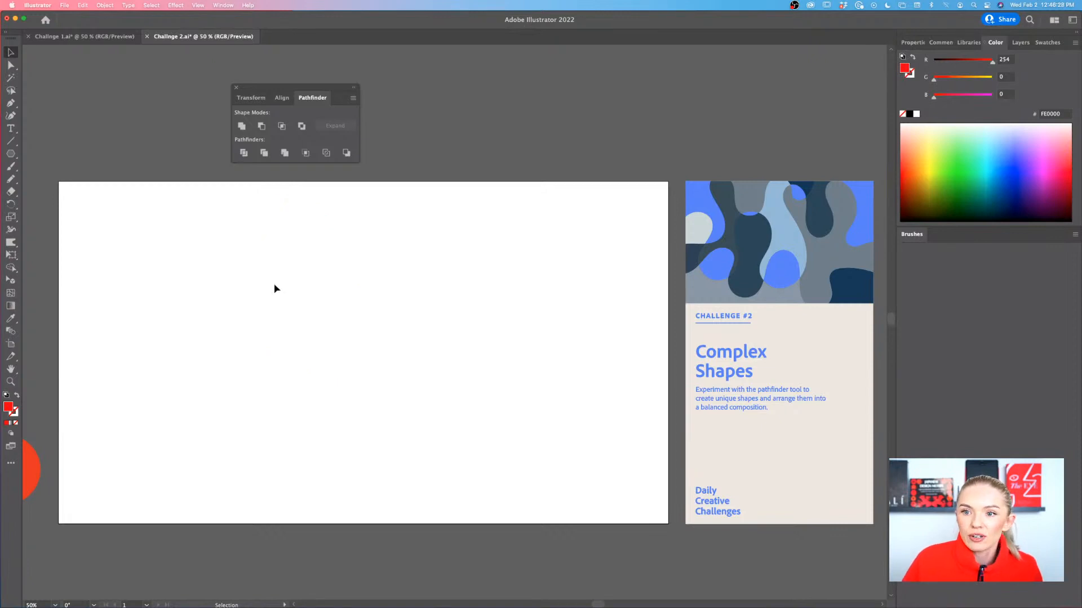
Draw a tall red rectangle in the centre of the artboard with the Rectangle tool, nearly as high as the artboard
left_click(14, 155)
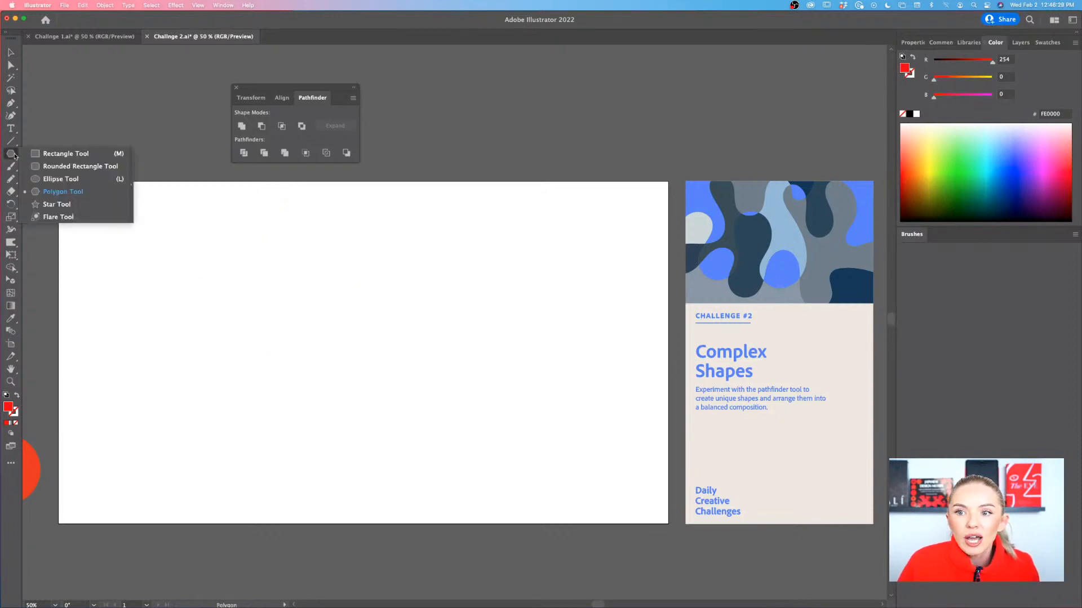
left_click(56, 192)
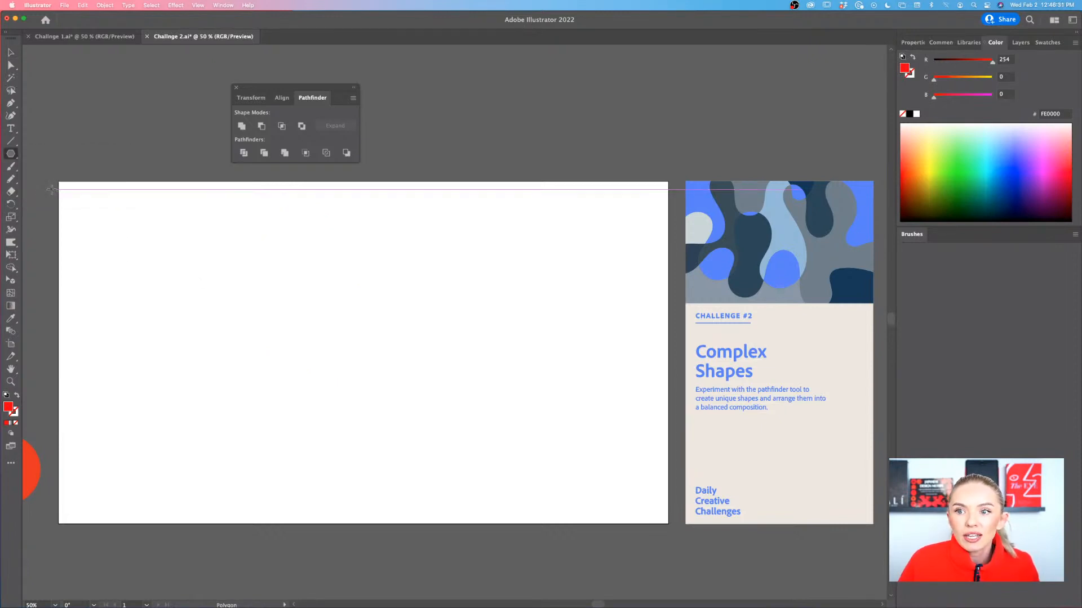
left_click(8, 155)
left_click(56, 150)
left_click_drag(260, 200, 469, 503)
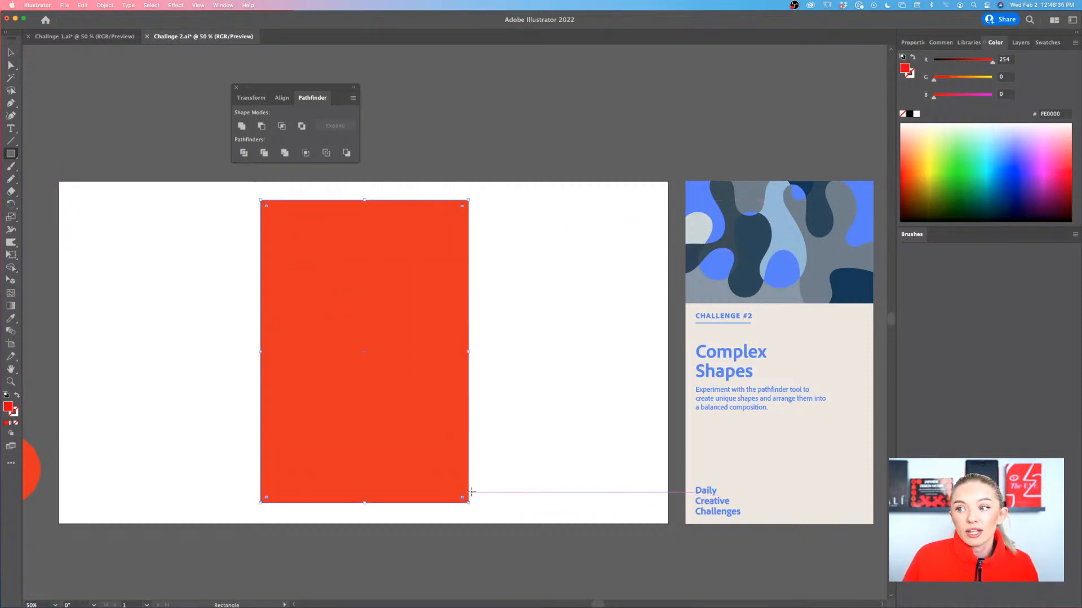
Try the bright blue and the pale grey of the Challenge #2 artwork as the tall rectangle's fill, using the Eyedropper
left_click(11, 52)
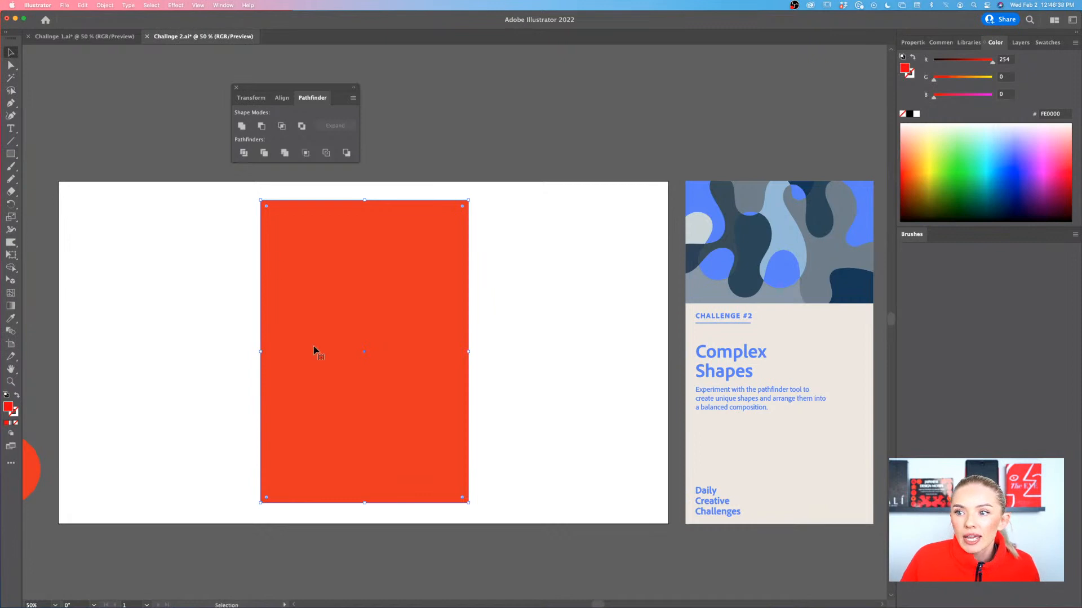
scroll(251, 350, "right", 3)
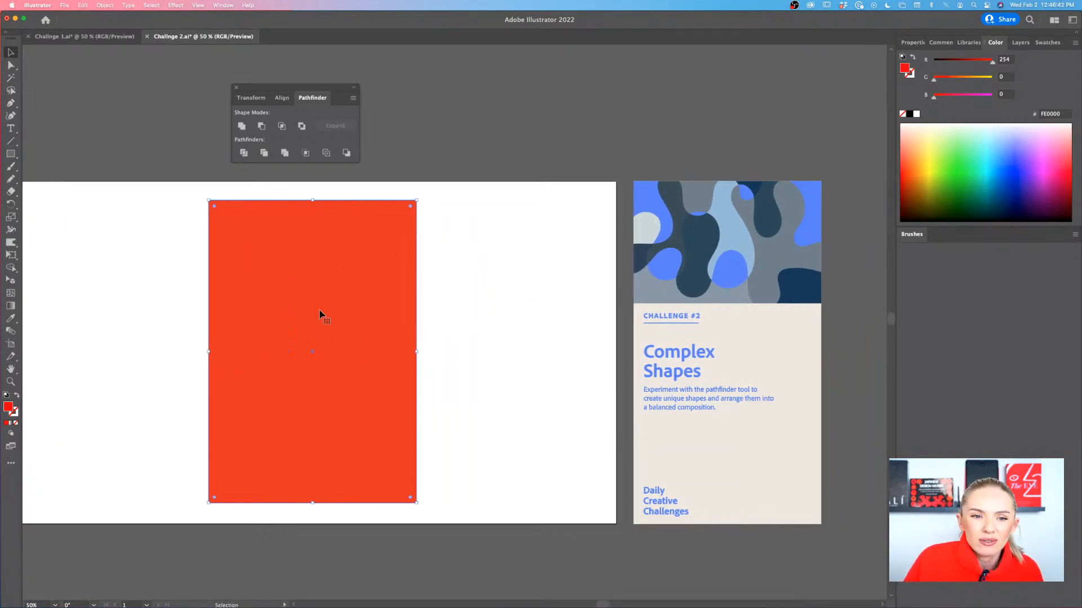
scroll(320, 315, "down", 1)
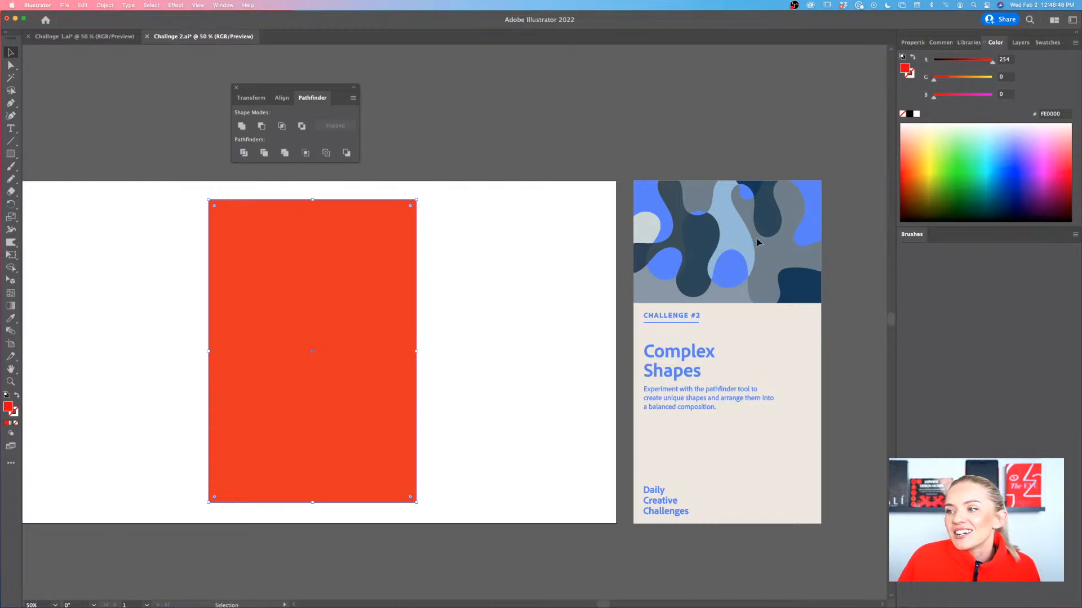
scroll(745, 256, "right", 1)
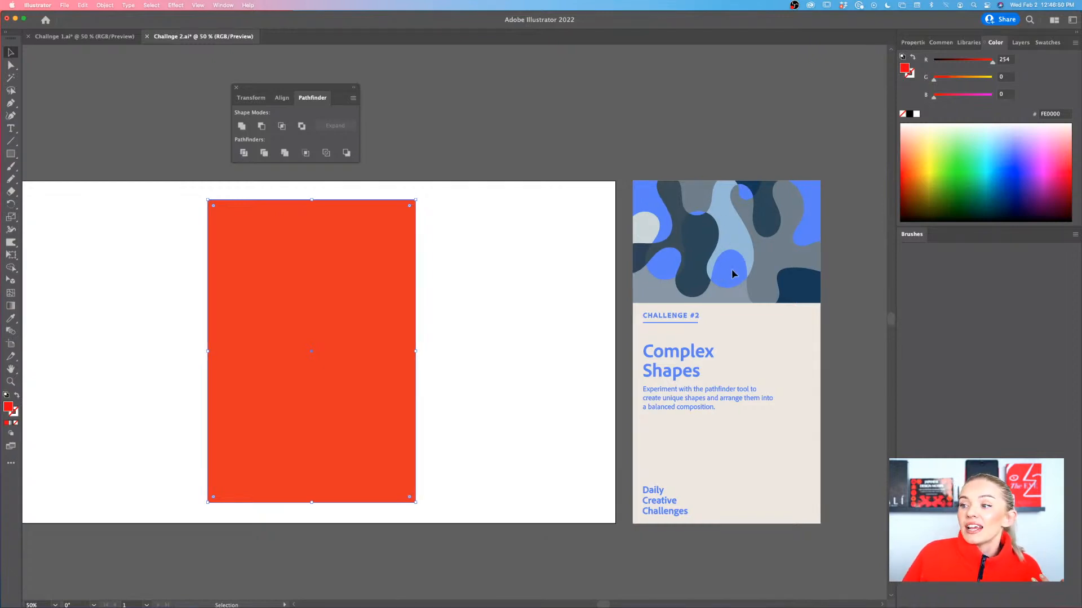
scroll(739, 269, "right", 3)
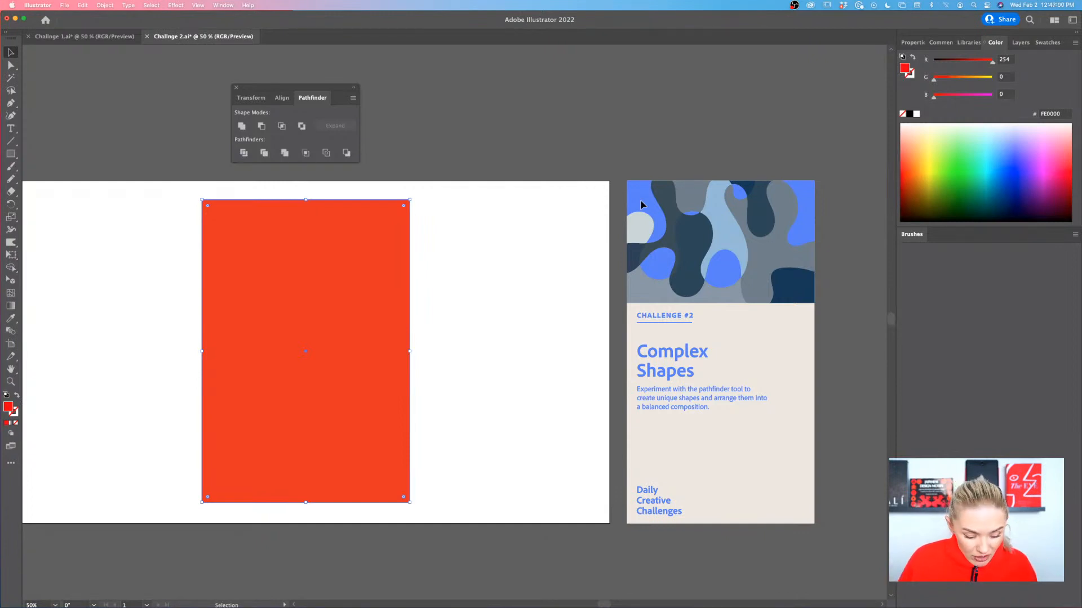
scroll(662, 203, "right", 3)
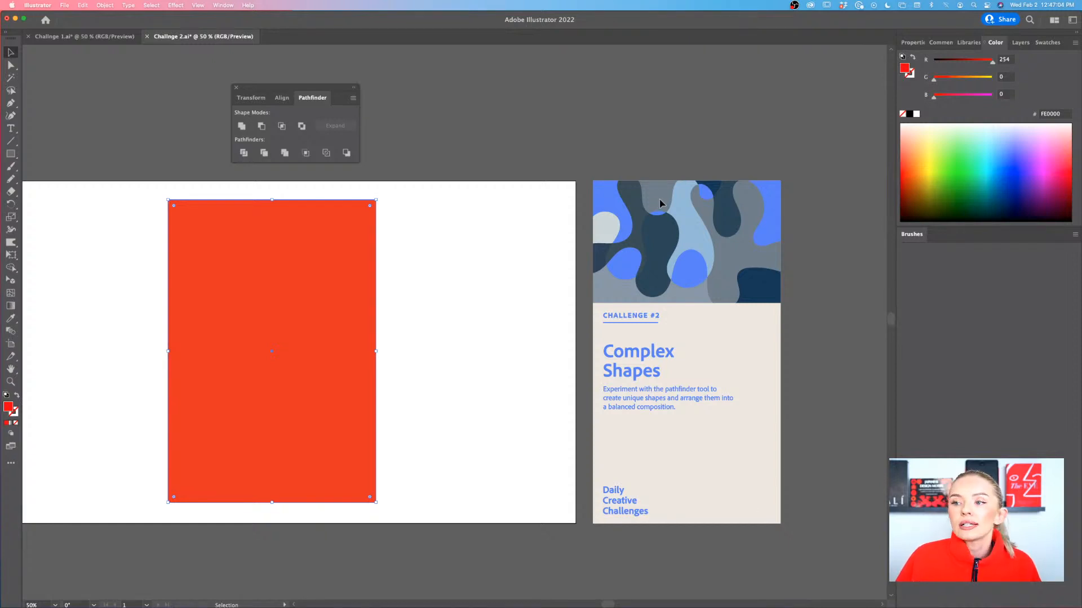
key("i")
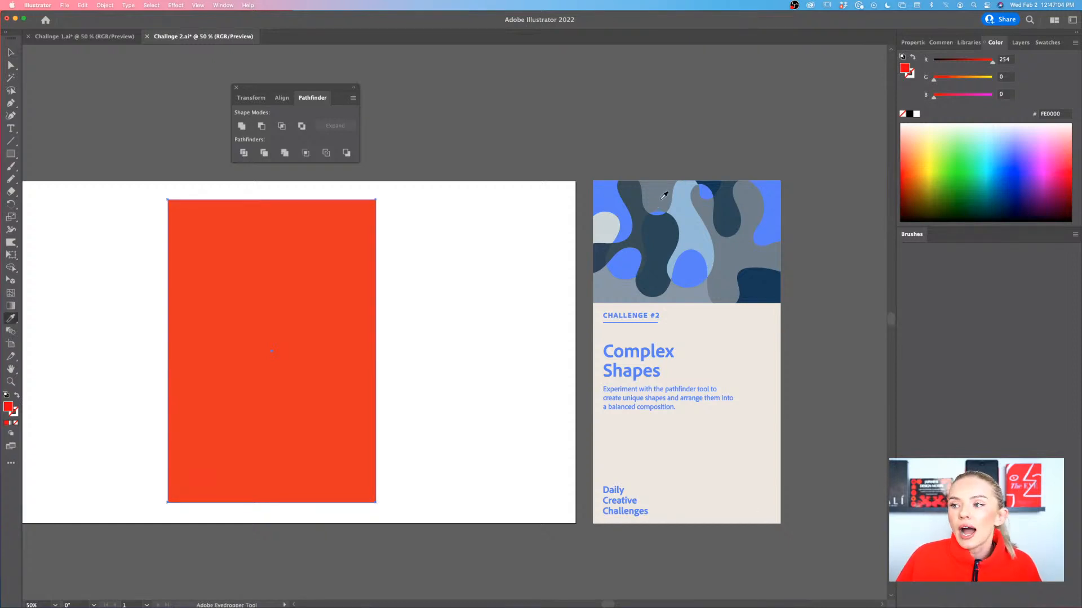
left_click(611, 196)
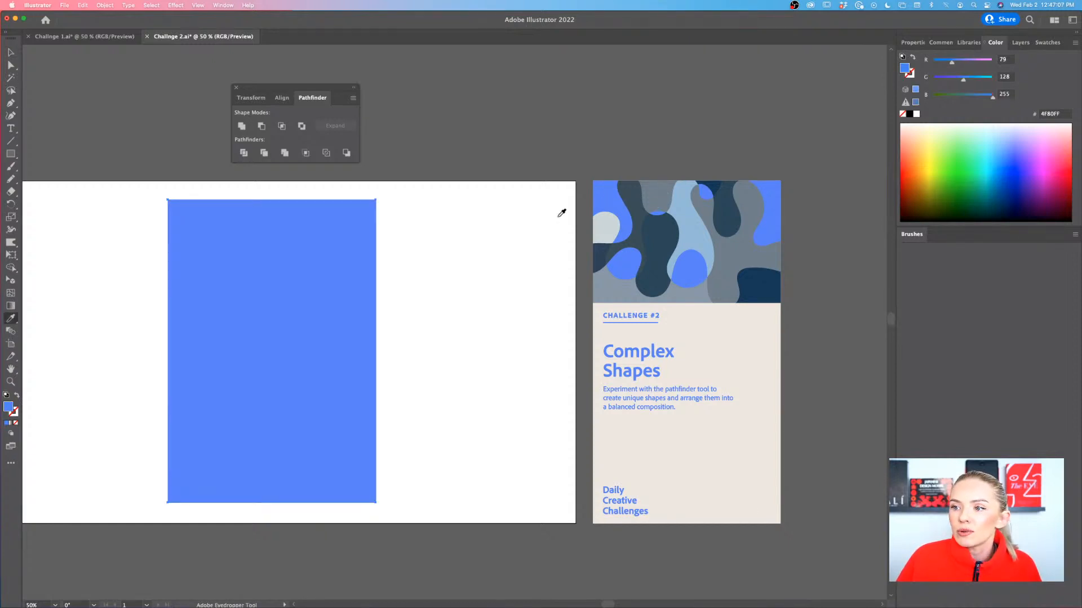
left_click(602, 217)
left_click(612, 202)
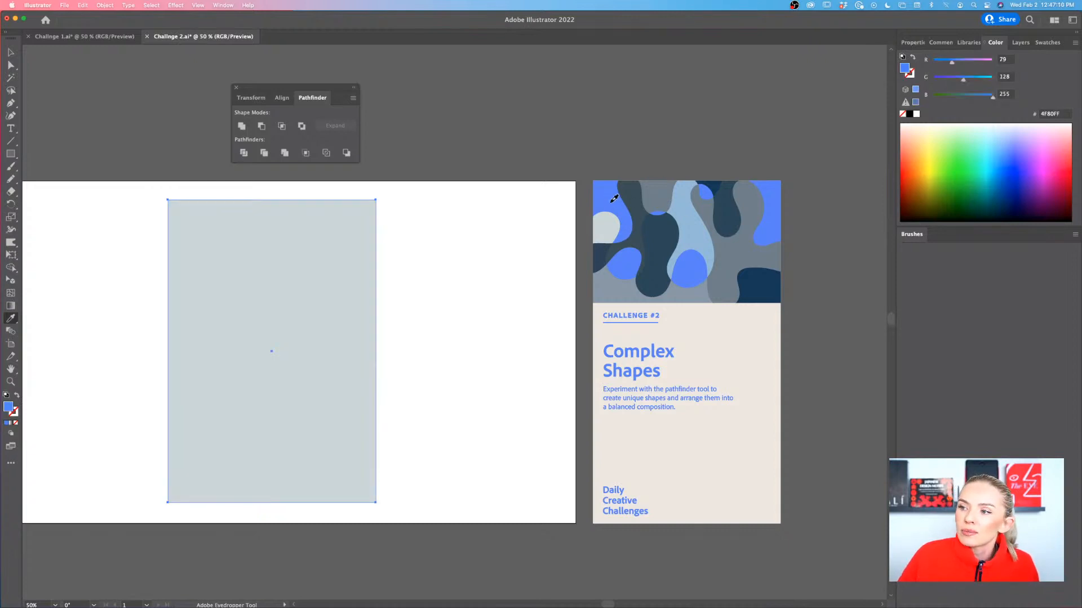
scroll(611, 202, "left", 3)
scroll(614, 198, "right", 2)
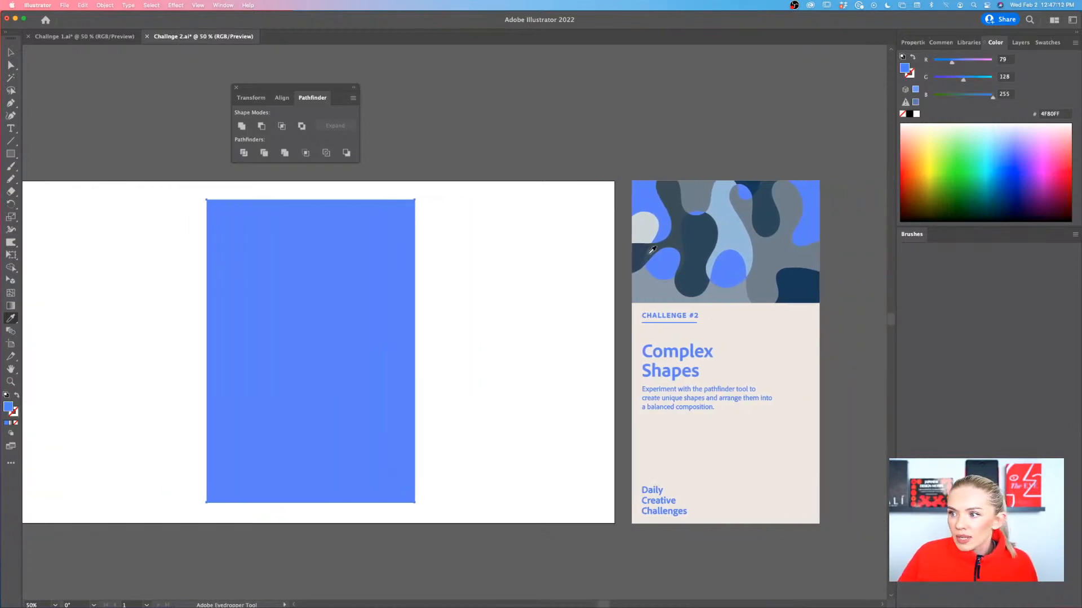
Fill the tall rectangle with the light blue (8BBBD9) sampled from the Challenge #2 artwork and deselect it
left_click(722, 225)
left_click(725, 225)
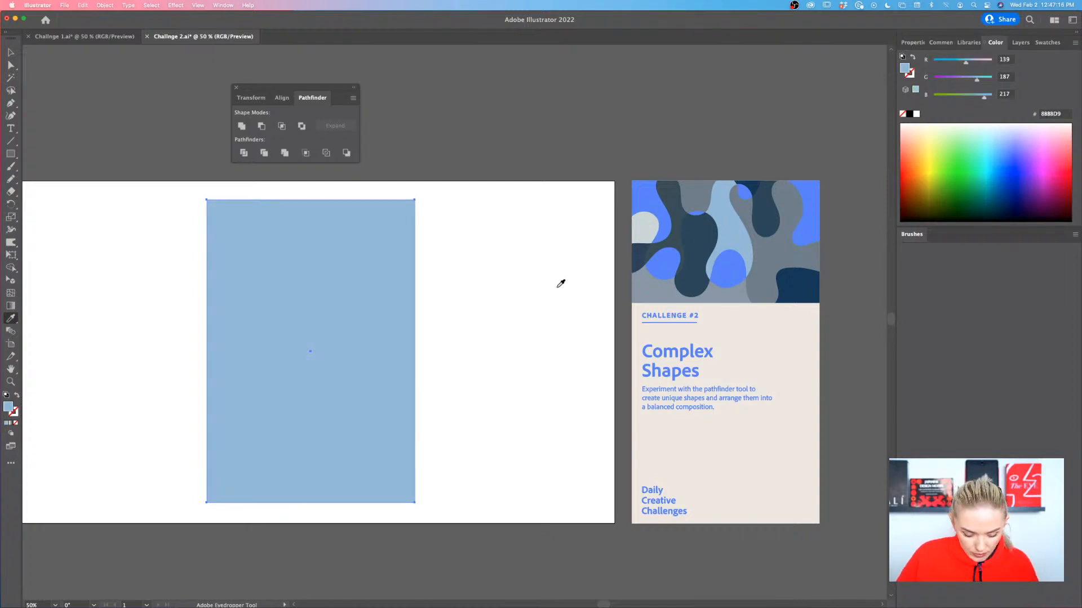
key("v")
left_click(512, 297)
scroll(512, 297, "left", 2)
scroll(511, 298, "up", 1)
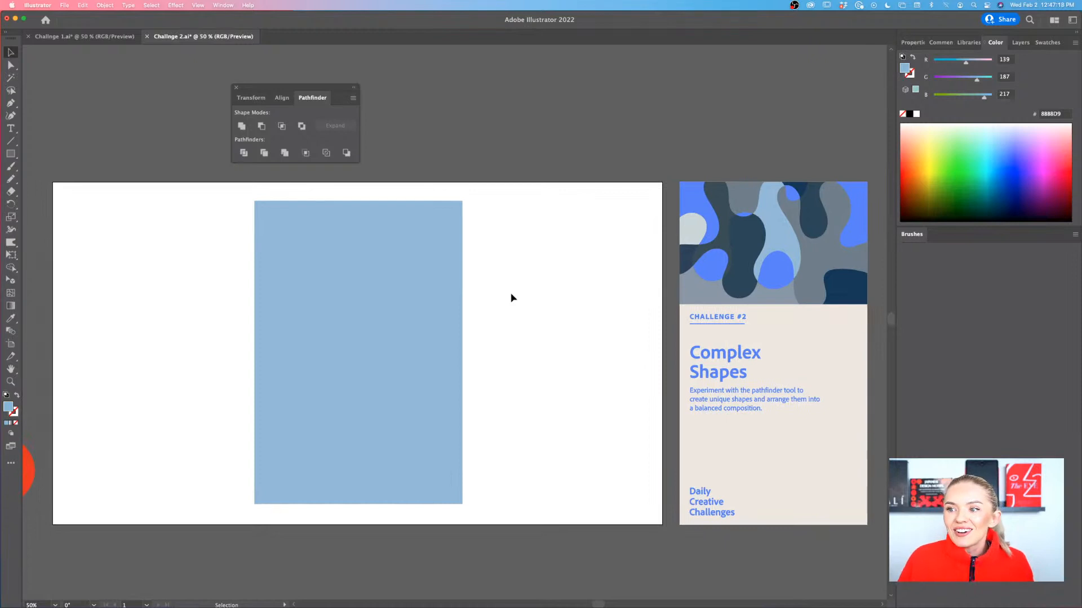
Lock the light blue rectangle so that it cannot be selected or moved
left_click(459, 318)
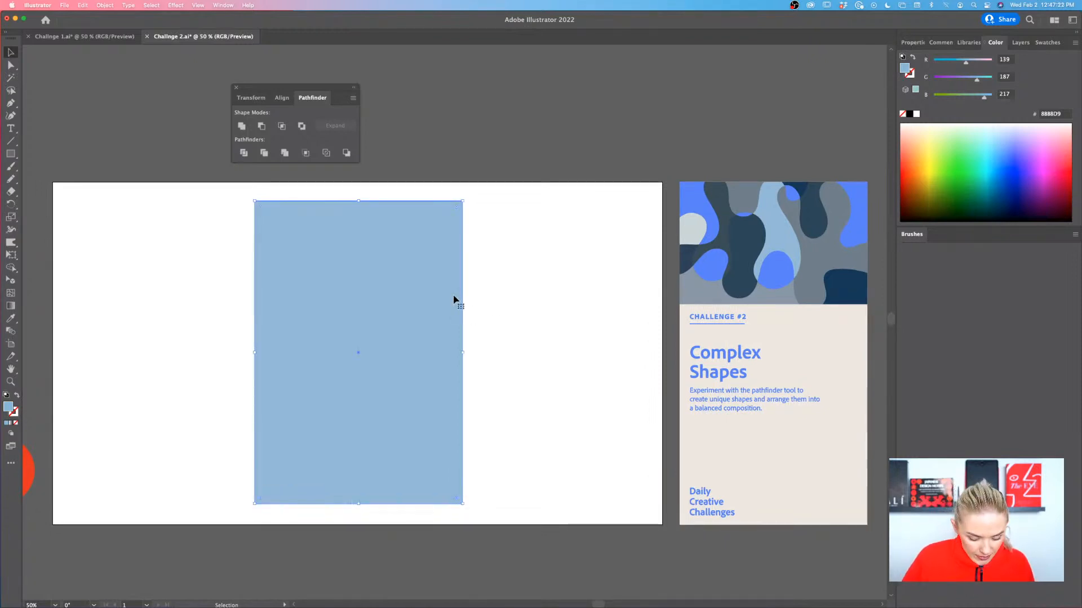
key("a")
key("v")
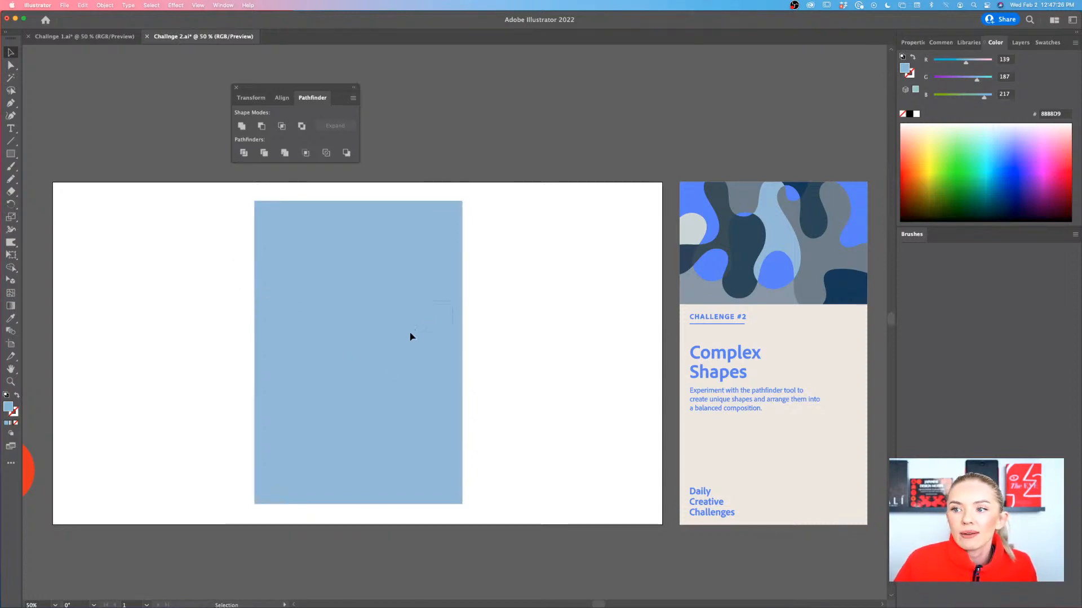
scroll(420, 399, "up", 1)
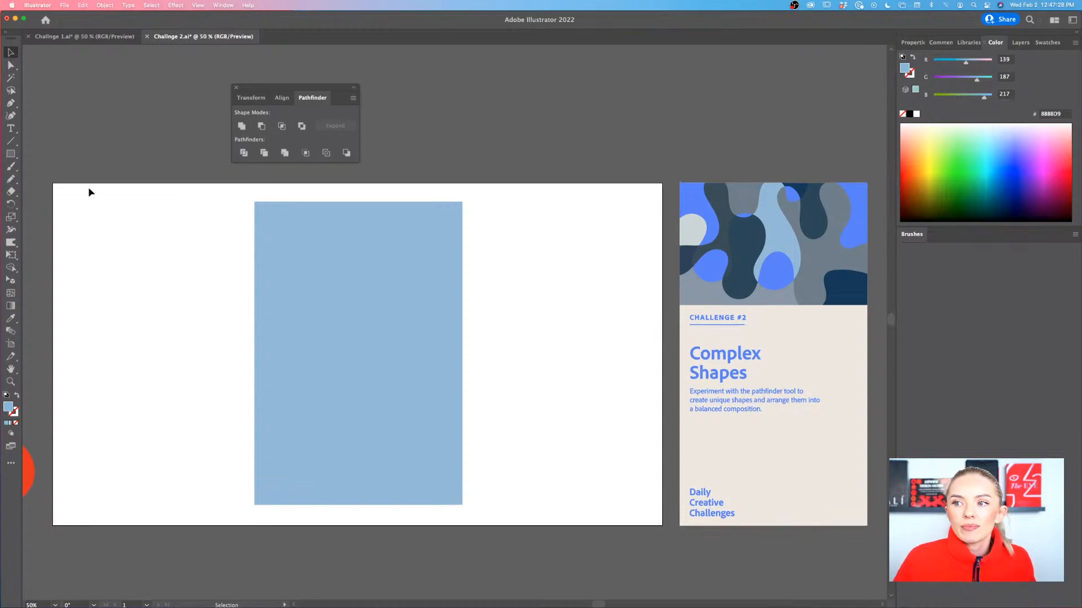
Draw many overlapping squares of varied sizes across the light blue rectangle with the Rectangle tool, letting some extend past its edges
left_click_drag(11, 154, 51, 158)
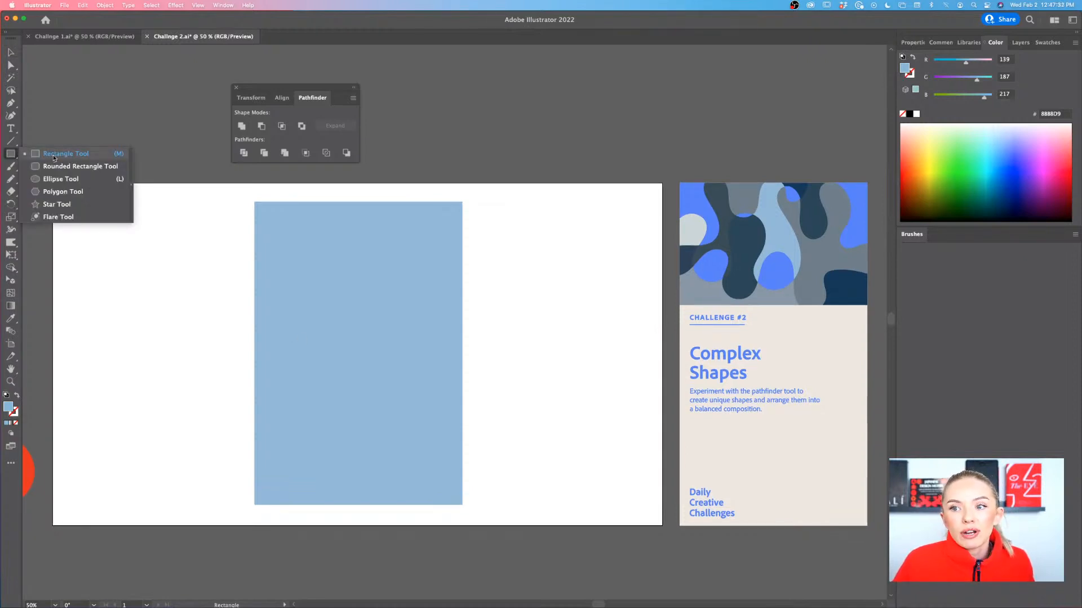
left_click_drag(54, 158, 54, 157)
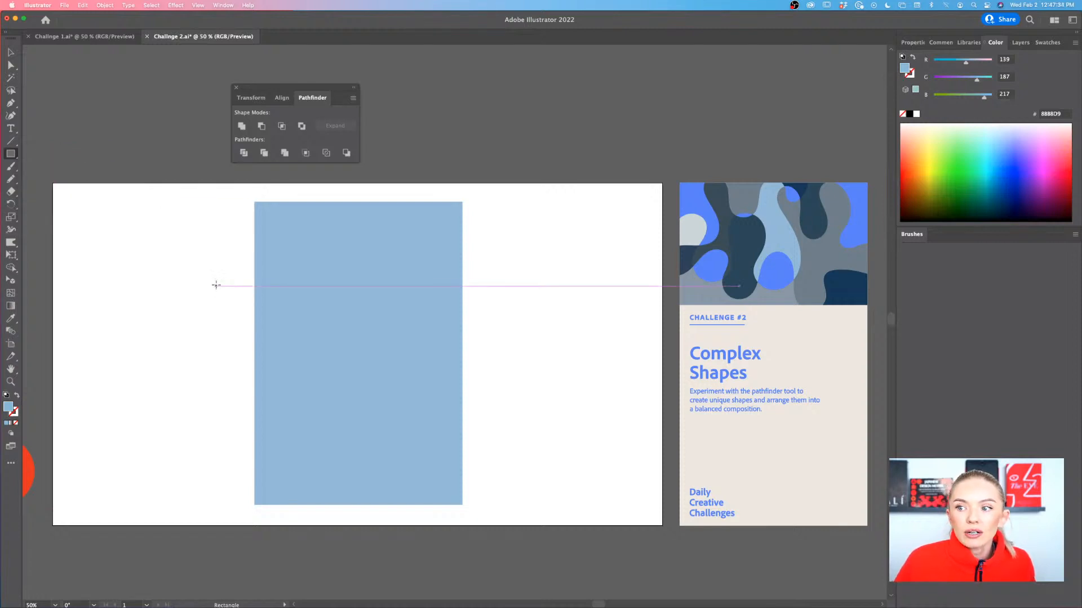
left_click_drag(213, 278, 288, 353)
left_click_drag(370, 286, 310, 347)
left_click_drag(462, 305, 396, 394)
left_click_drag(244, 409, 315, 480)
left_click_drag(374, 436, 321, 491)
left_click_drag(280, 398, 337, 454)
left_click_drag(423, 386, 348, 462)
left_click_drag(350, 353, 406, 411)
left_click_drag(422, 259, 381, 300)
left_click_drag(318, 246, 359, 288)
left_click_drag(322, 194, 369, 241)
mouse_move(454, 212)
left_mouse_down()
mouse_move(334, 294)
mouse_move(333, 273)
mouse_move(391, 306)
left_mouse_up()
left_click_drag(447, 258, 405, 299)
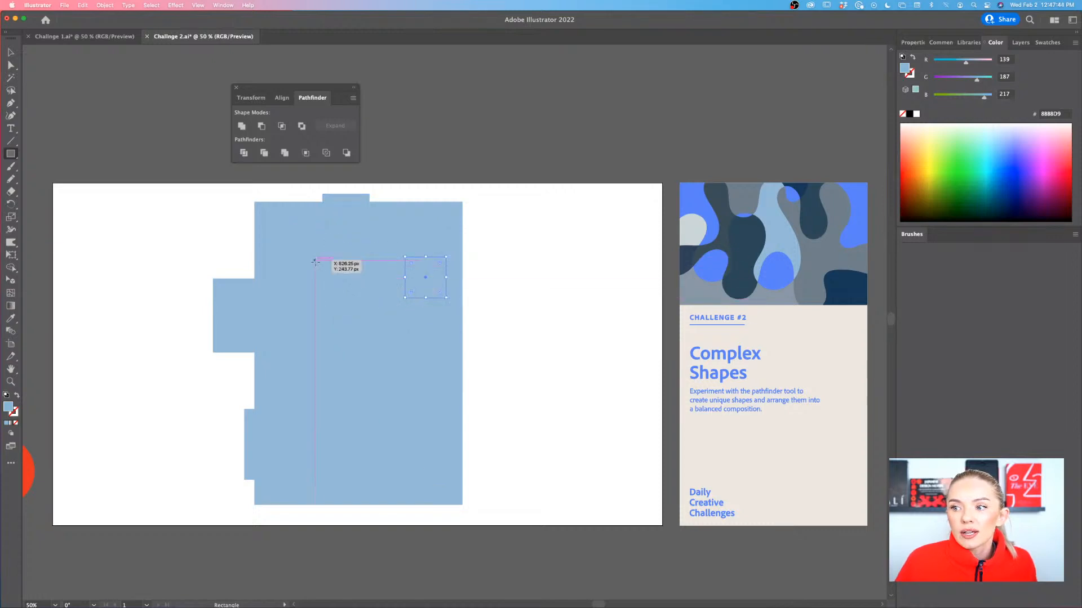
left_click_drag(318, 263, 363, 298)
left_click_drag(247, 216, 292, 252)
left_click_drag(452, 288, 406, 335)
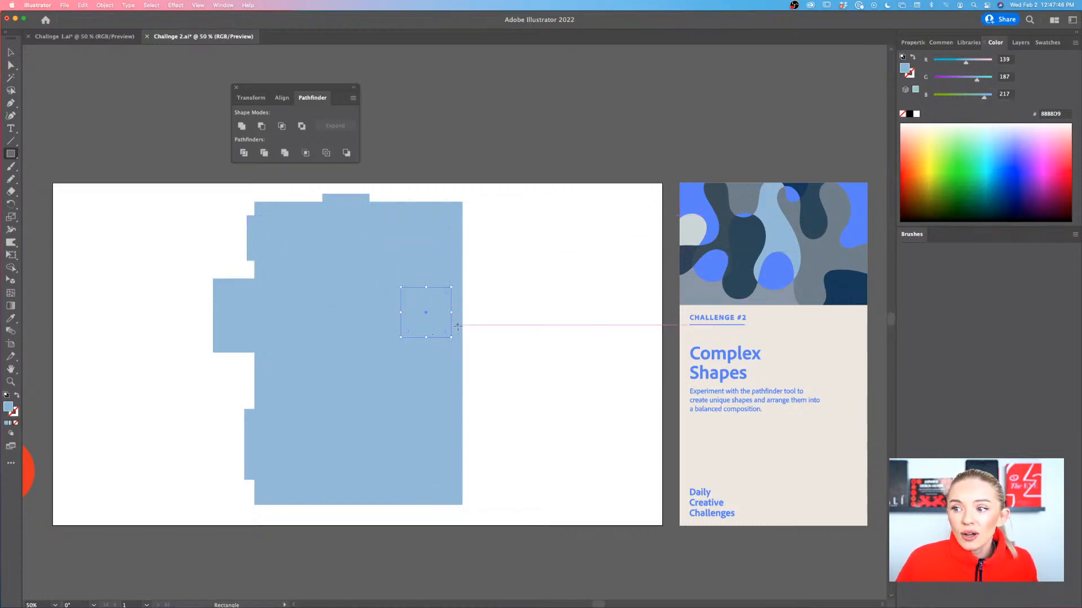
left_click_drag(483, 324, 432, 391)
Select all the drawn squares and fill them with the bright blue (4F80FF) sampled from the Challenge #2 artwork
key("v")
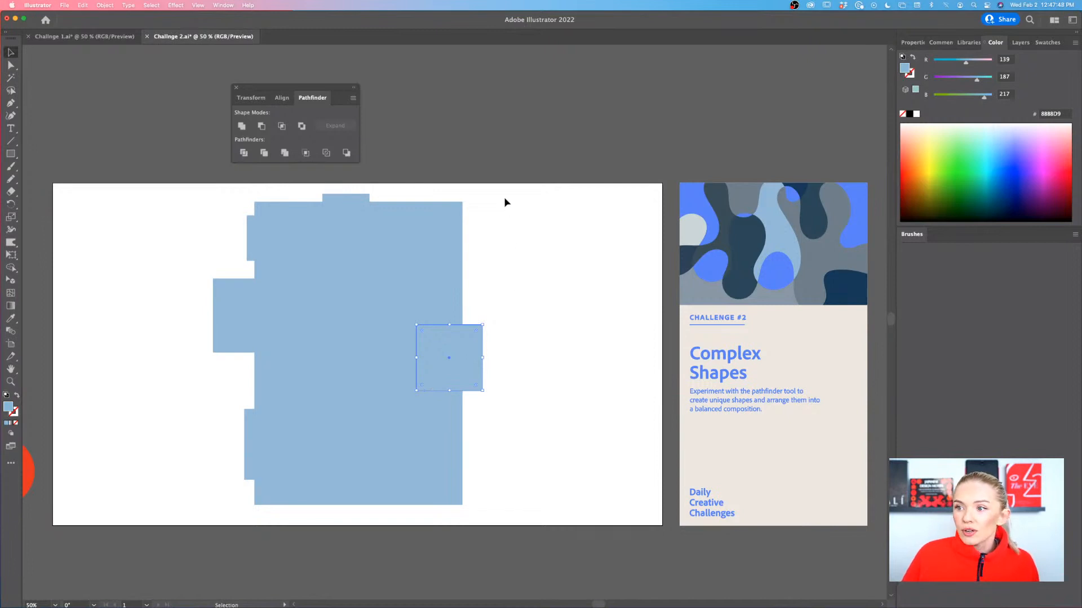
left_click_drag(505, 202, 207, 507)
key("i")
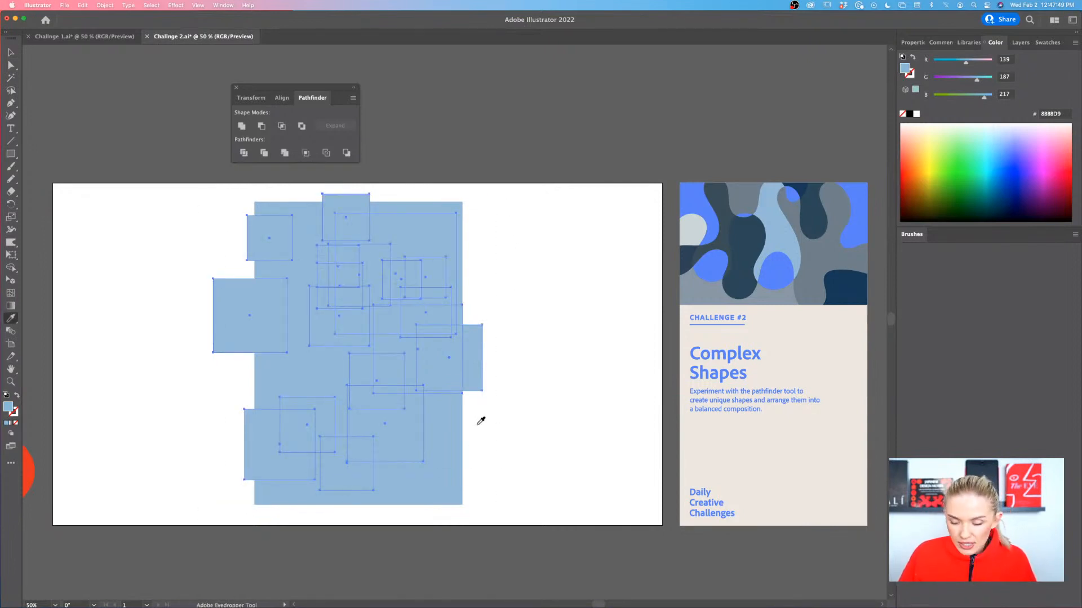
left_click(684, 195)
key("v")
left_click(554, 315)
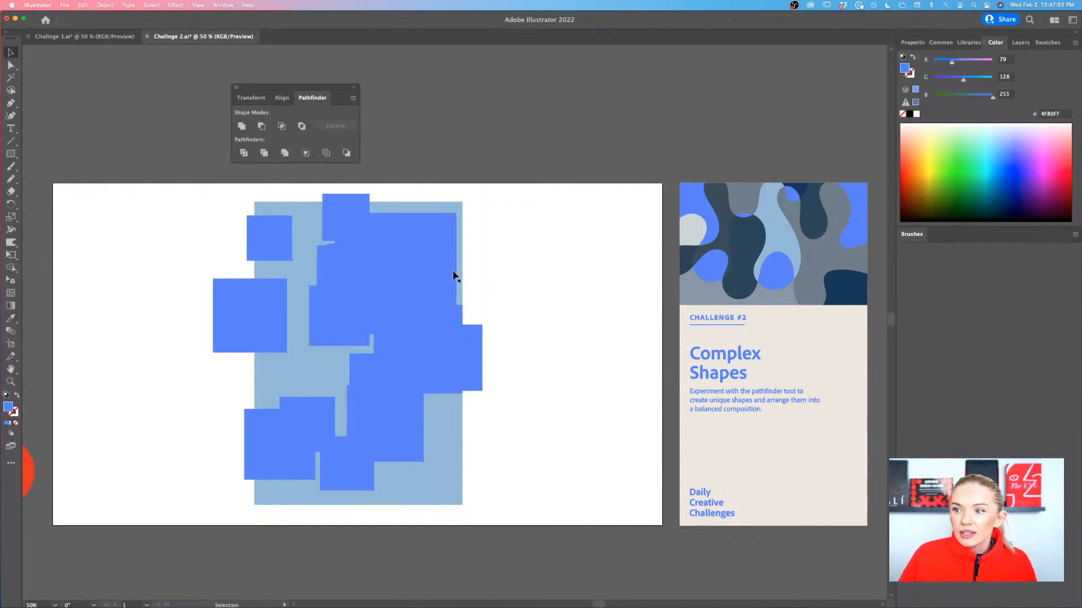
Move the largest bright blue square to the light blue rectangle's lower-right corner and scale it down
left_click_drag(454, 276, 510, 451)
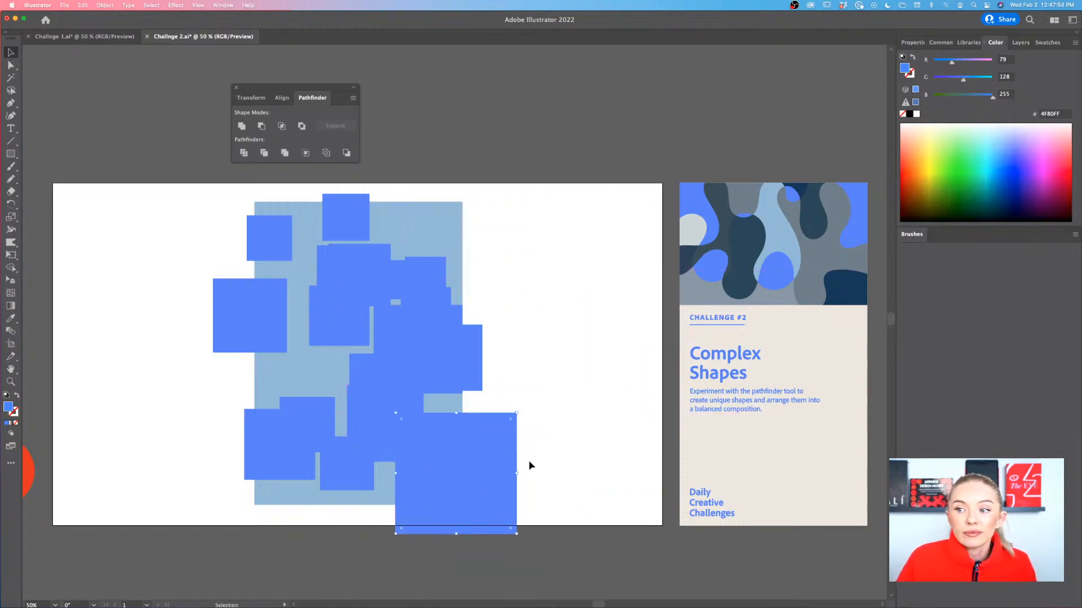
left_click_drag(517, 534, 449, 479)
Draw small bright blue rectangles in the gaps between the squares and along the light blue rectangle's edges
key("m")
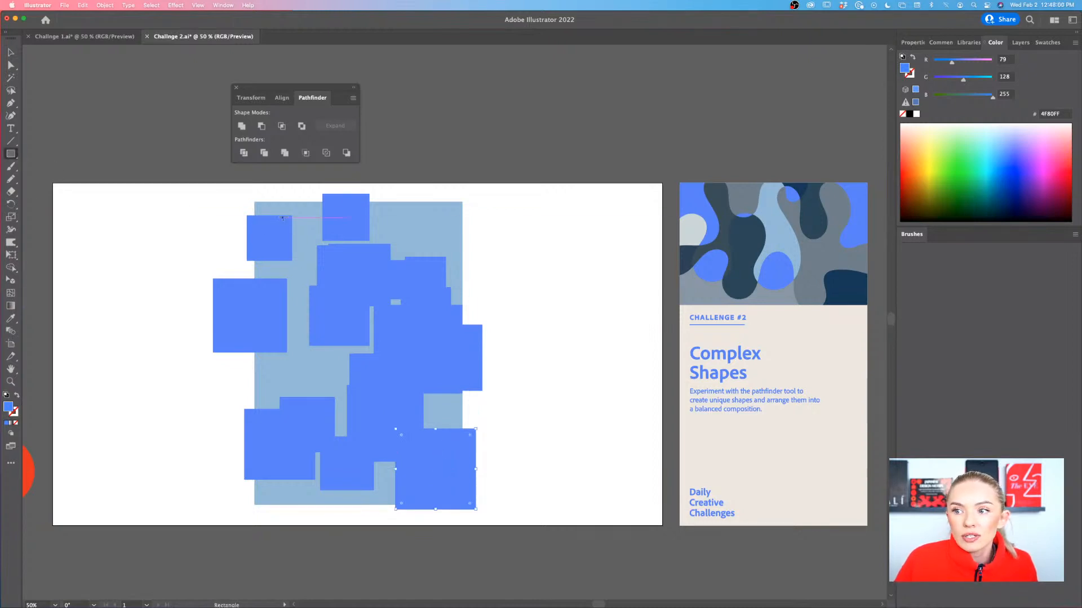
scroll(297, 222, "up", 1)
scroll(298, 221, "up", 1)
left_click_drag(255, 221, 304, 249)
left_click_drag(478, 255, 413, 284)
mouse_move(554, 276)
left_mouse_down()
mouse_move(527, 311)
mouse_move(507, 302)
left_mouse_up()
left_click_drag(236, 328, 307, 355)
left_click_drag(158, 310, 195, 328)
scroll(197, 338, "down", 5)
left_click_drag(208, 400, 297, 428)
scroll(298, 431, "down", 3)
scroll(299, 431, "down", 1)
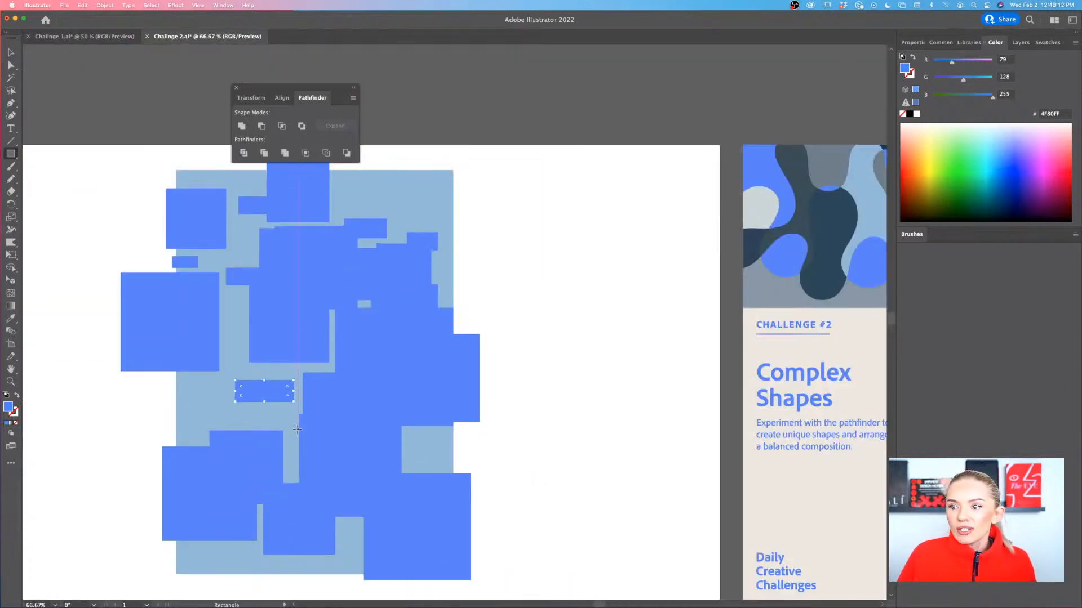
scroll(298, 430, "left", 3)
scroll(298, 431, "right", 1)
left_click_drag(232, 418, 260, 437)
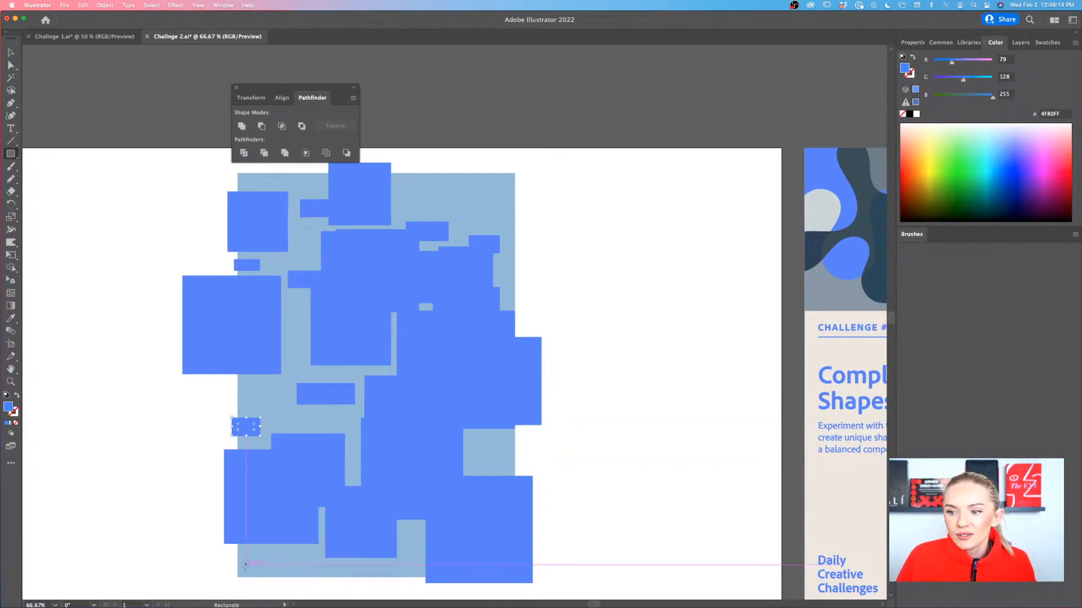
left_click_drag(232, 568, 272, 537)
left_click_drag(317, 580, 368, 563)
left_click_drag(528, 440, 493, 459)
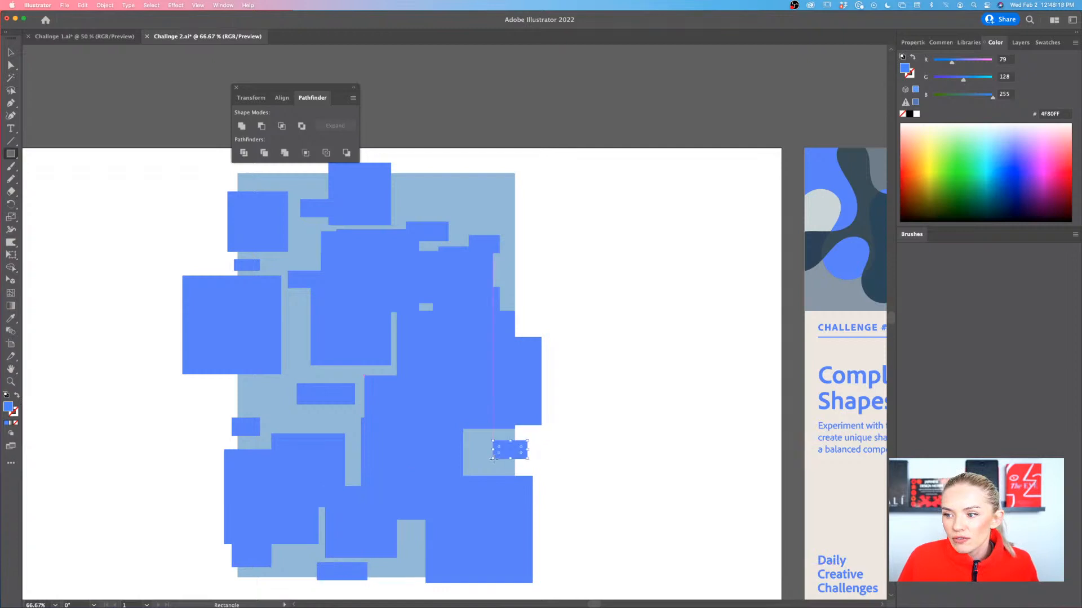
Draw bright blue circles of varied sizes over the squares and the light blue rectangle's edges with the Ellipse tool
scroll(490, 462, "right", 2)
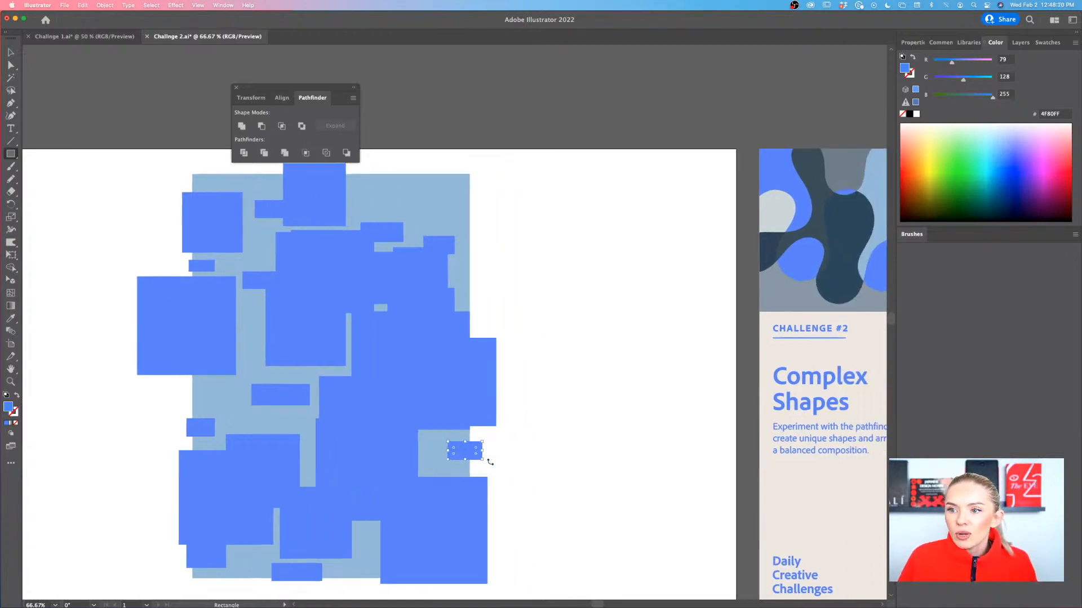
scroll(490, 462, "down", 1)
scroll(490, 462, "right", 3)
scroll(491, 462, "down", 1)
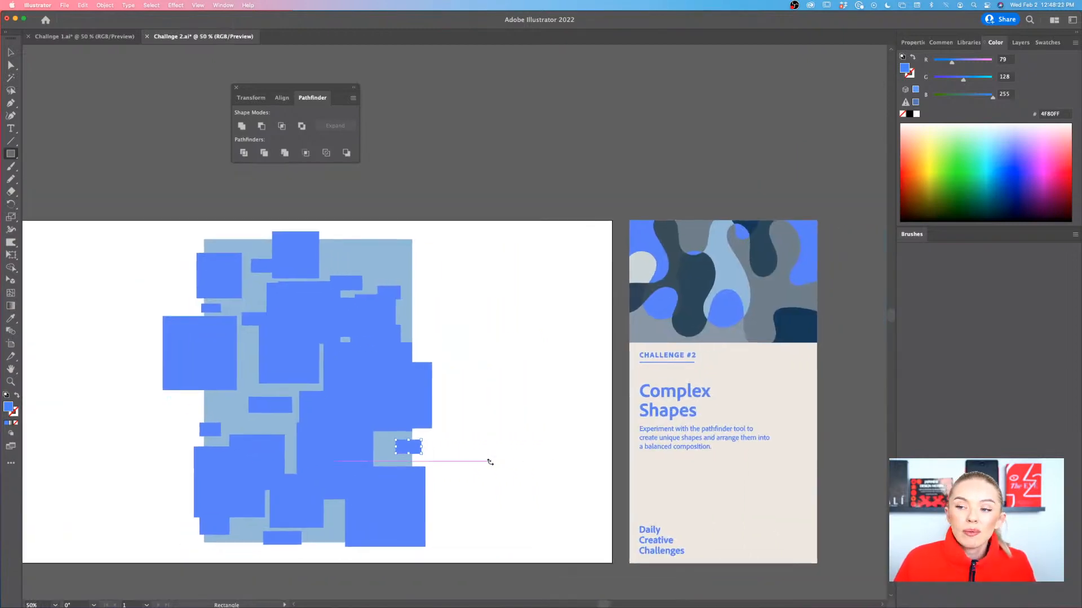
left_click(8, 155)
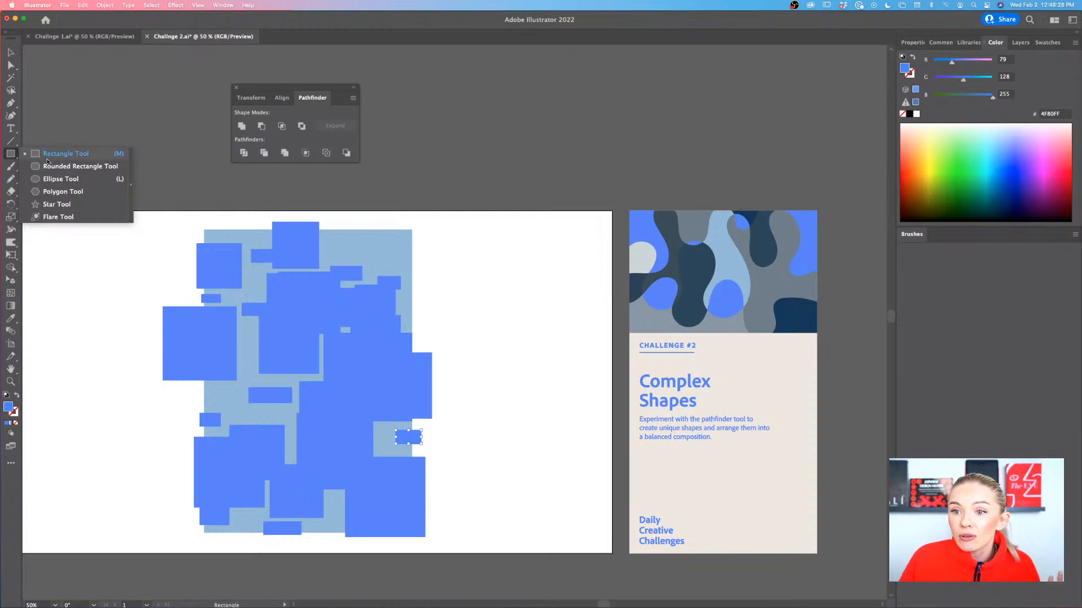
left_click(61, 179)
left_click_drag(432, 260, 380, 313)
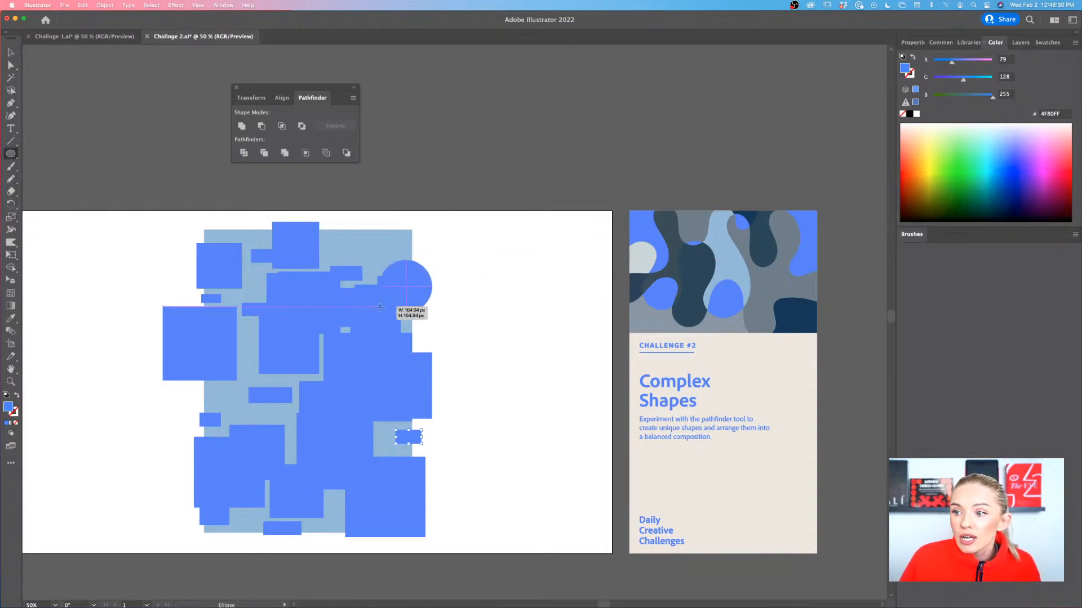
left_click_drag(229, 267, 334, 372)
left_click_drag(426, 435, 300, 561)
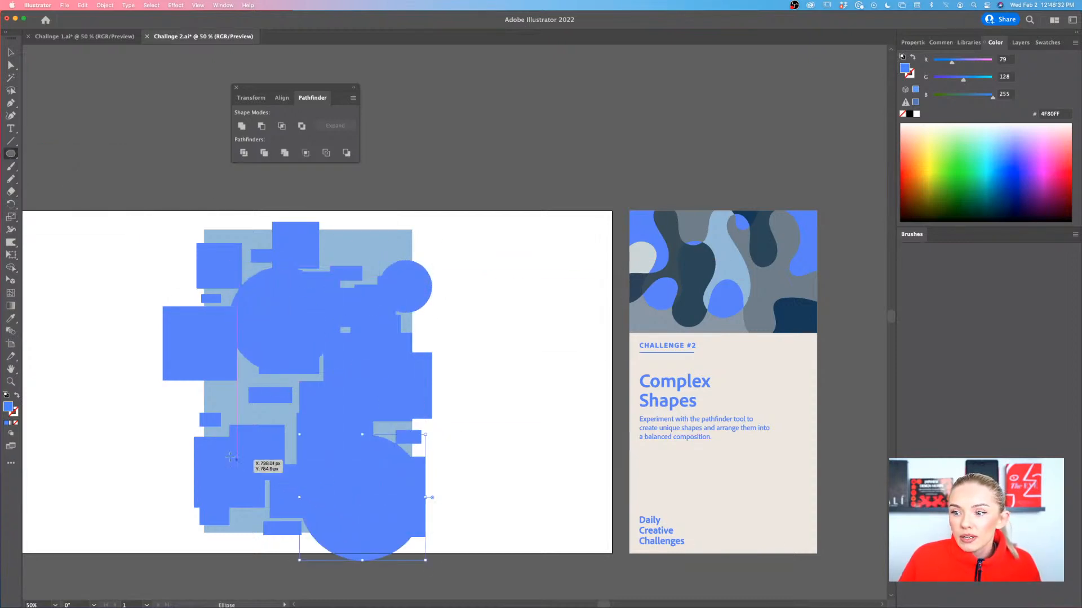
left_click_drag(211, 413, 258, 459)
left_click_drag(345, 377, 283, 424)
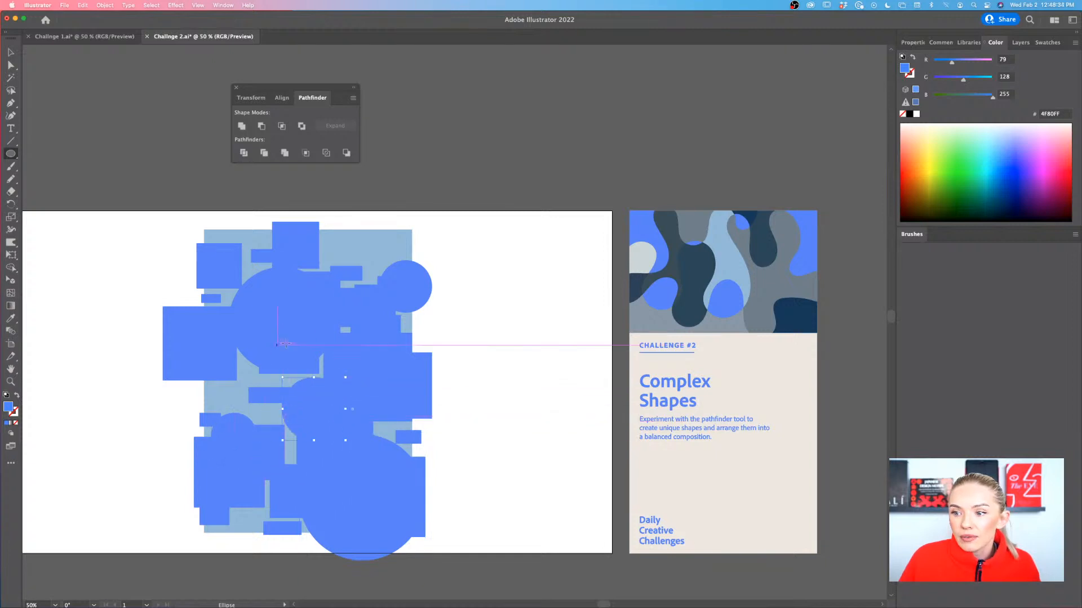
mouse_move(439, 345)
left_mouse_down()
mouse_move(413, 374)
mouse_move(428, 396)
left_mouse_up()
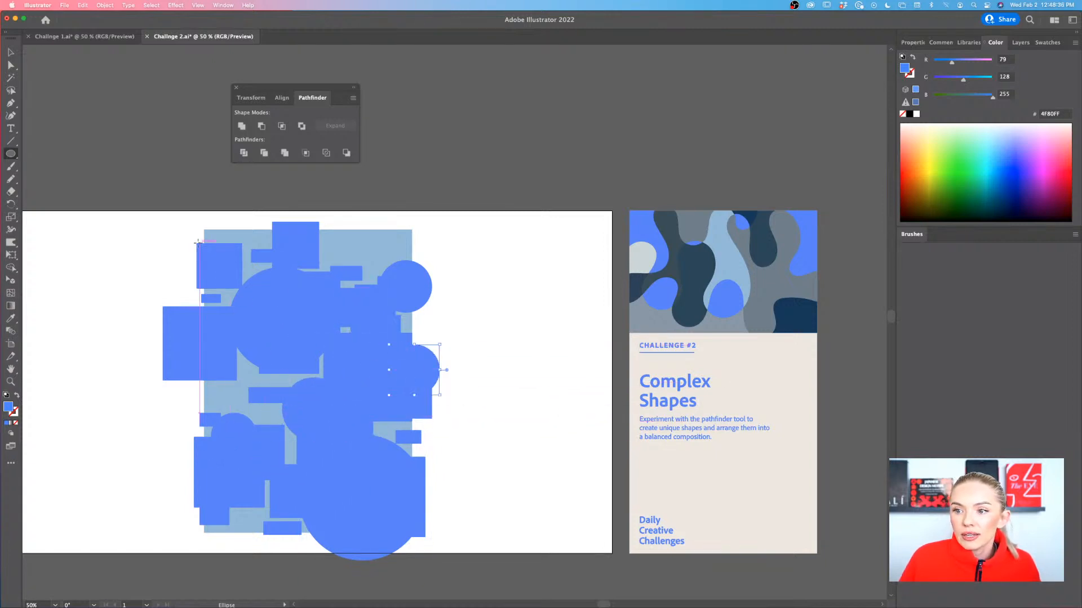
mouse_move(192, 239)
left_mouse_down()
mouse_move(233, 267)
mouse_move(220, 267)
left_mouse_up()
scroll(357, 367, "left", 3)
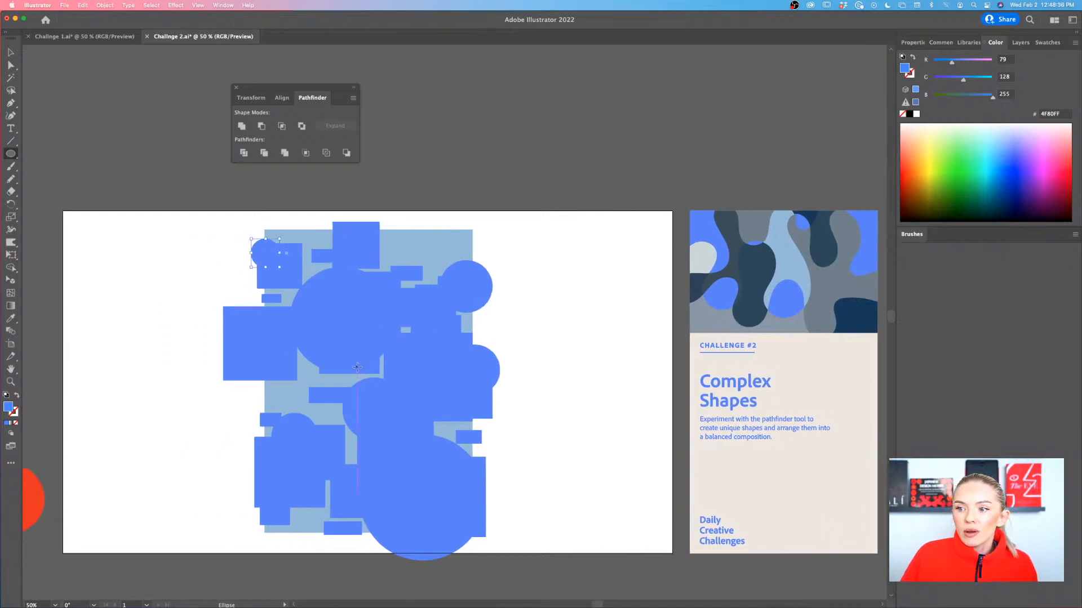
key("v")
left_click(533, 405)
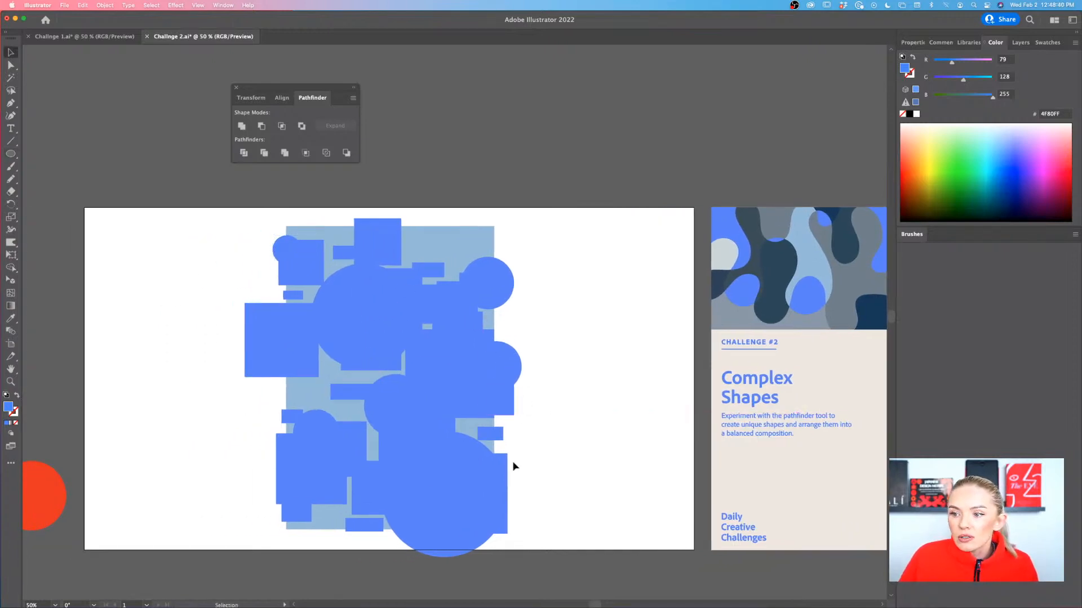
scroll(546, 380, "right", 1)
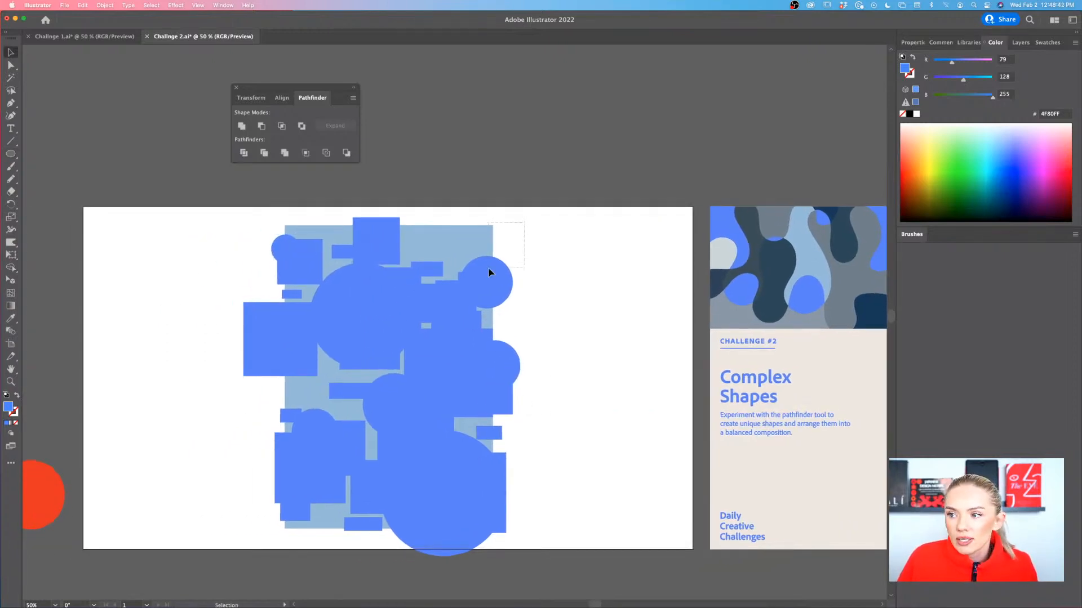
left_click_drag(487, 268, 232, 520)
left_click(178, 472)
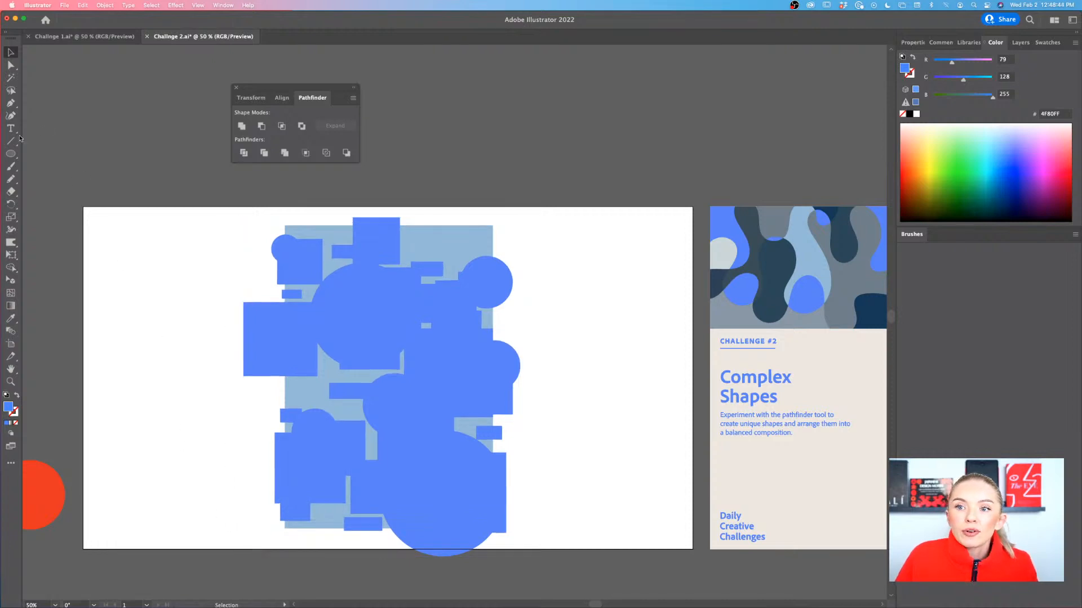
Draw a bright blue rectangle exactly over the light blue rectangle with the Rectangle tool
left_click_drag(12, 153, 69, 155)
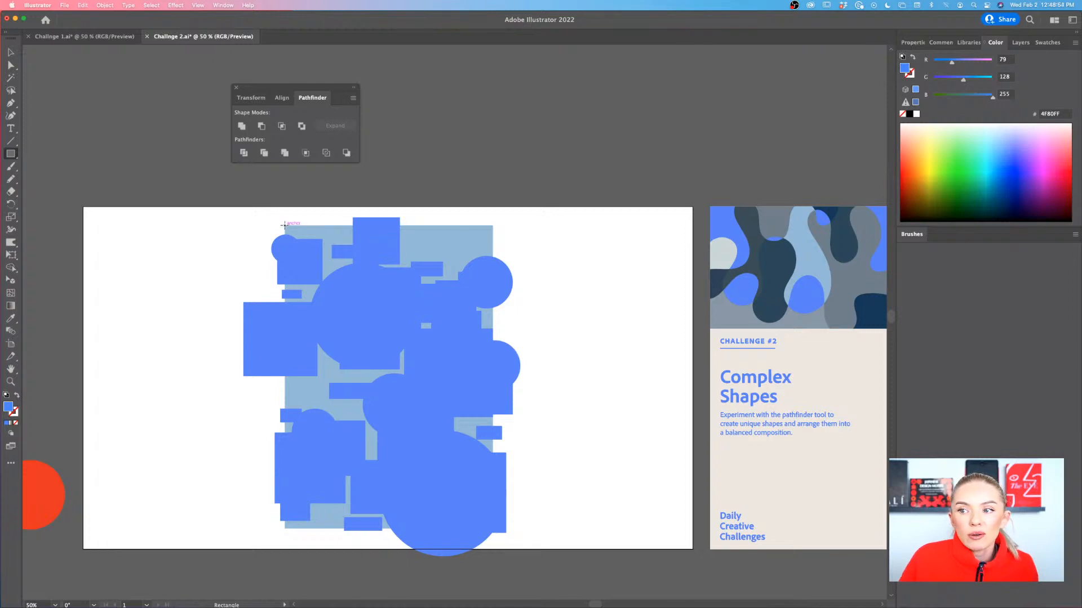
mouse_move(284, 225)
left_mouse_down()
mouse_move(332, 244)
mouse_move(496, 507)
mouse_move(493, 530)
left_mouse_up()
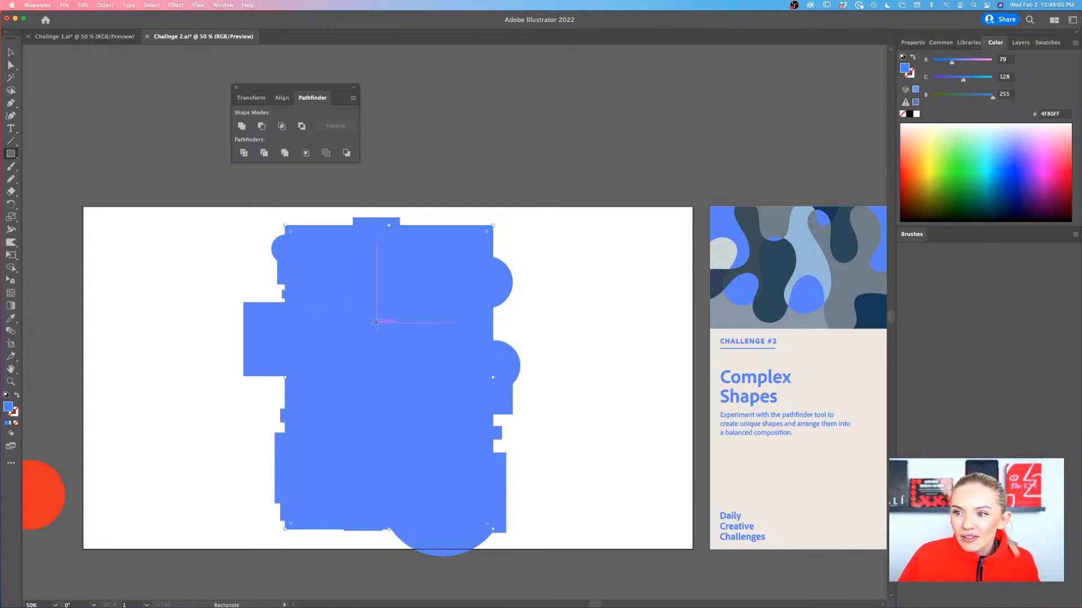
scroll(377, 321, "right", 3)
scroll(377, 323, "left", 2)
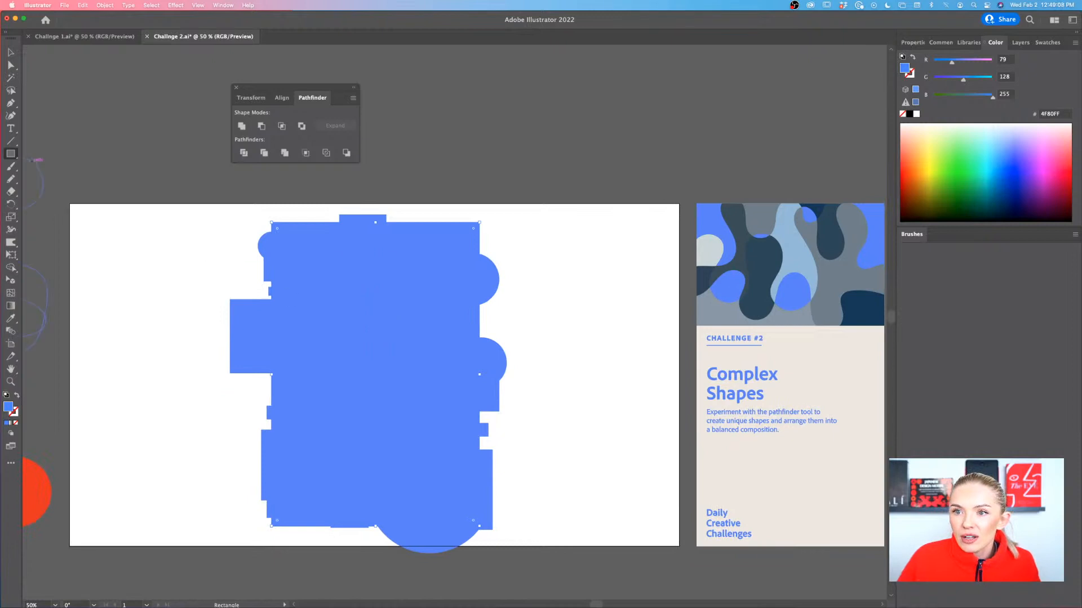
Select all the bright blue shapes together with the covering rectangle and split them with the Pathfinder Divide operation
left_click(11, 51)
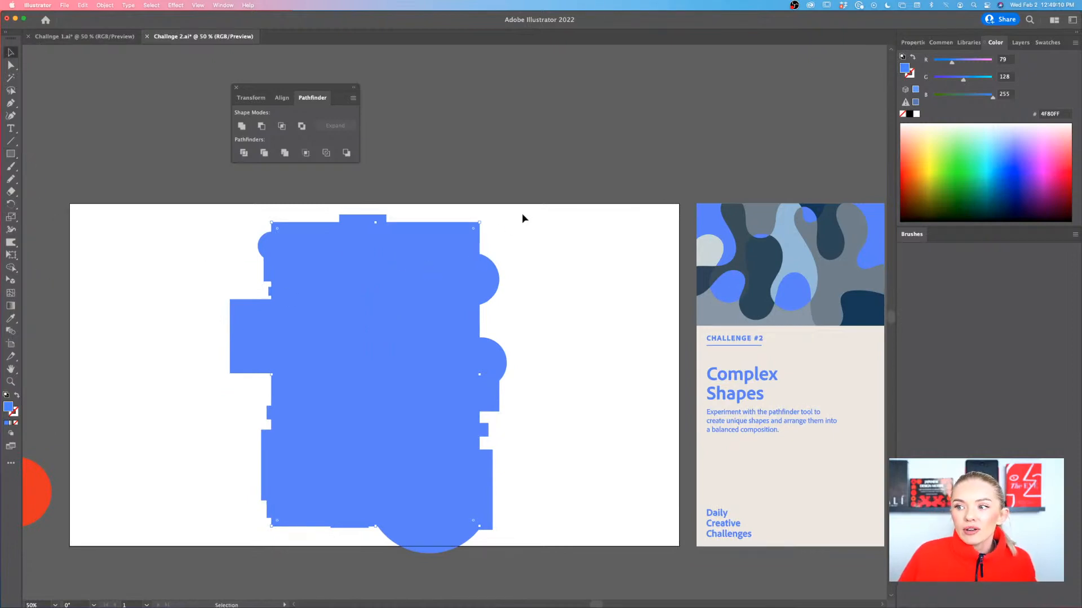
left_click_drag(251, 570, 203, 584)
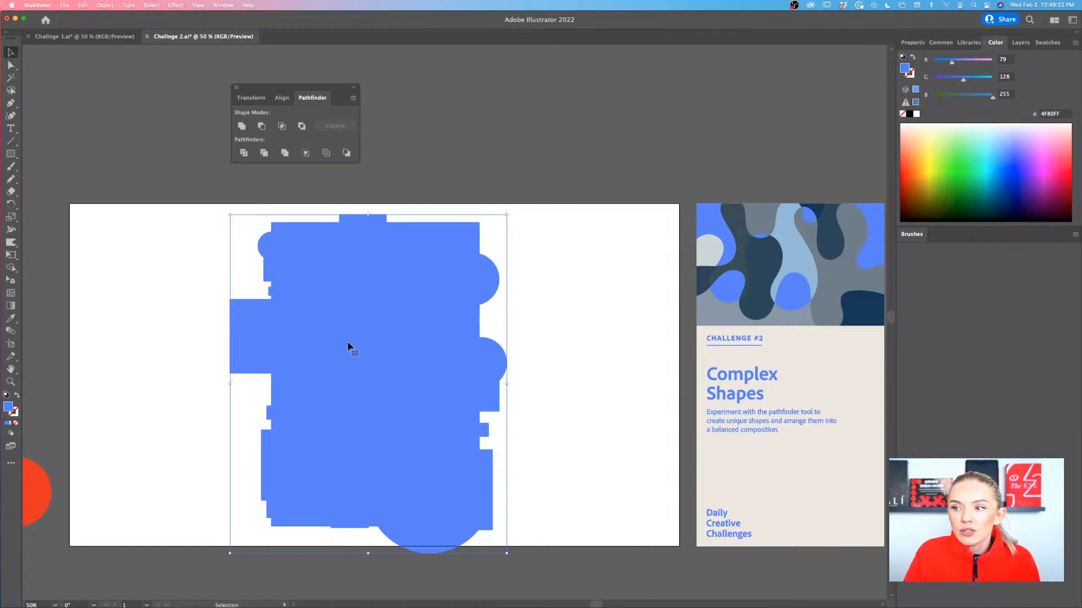
scroll(348, 345, "left", 3)
scroll(357, 341, "down", 2)
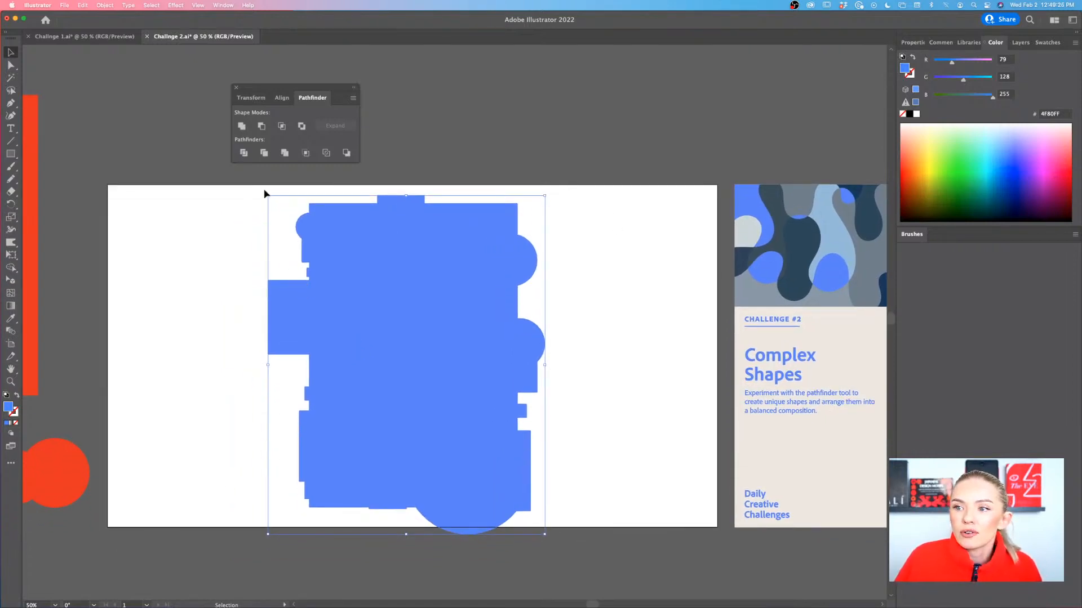
left_click(244, 154)
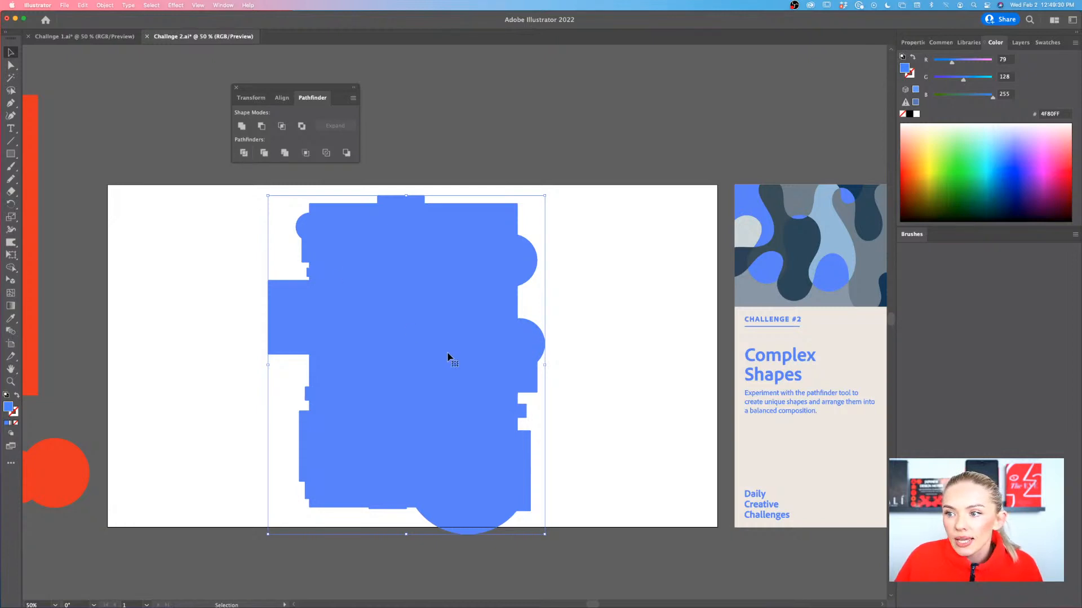
Try moving the divided group aside and pulling individual pieces out of it in isolation mode
left_click_drag(449, 357, 391, 365)
double_click(454, 365)
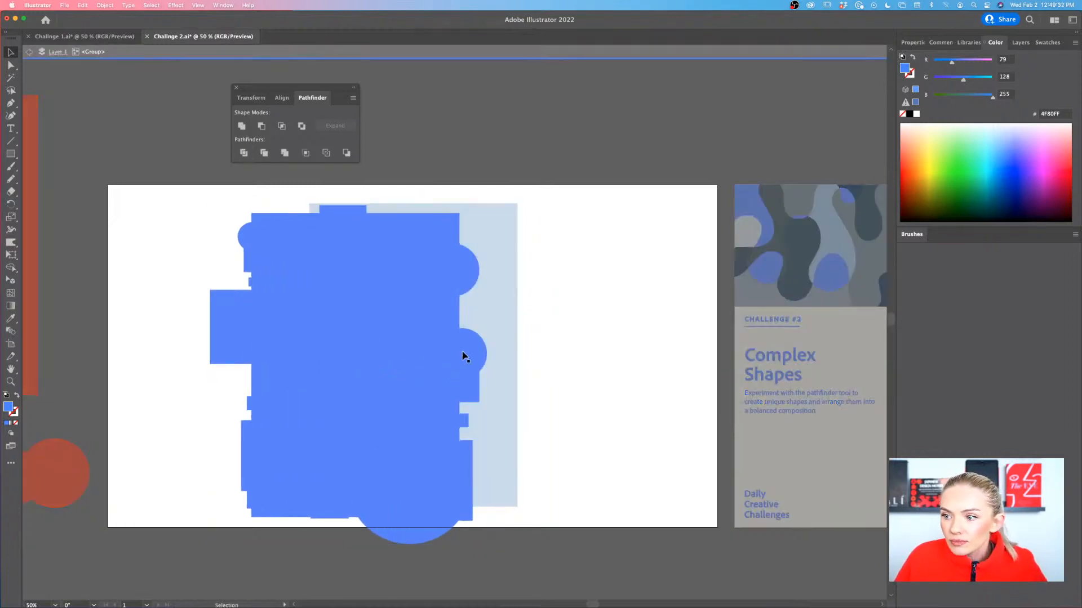
left_click_drag(466, 356, 508, 353)
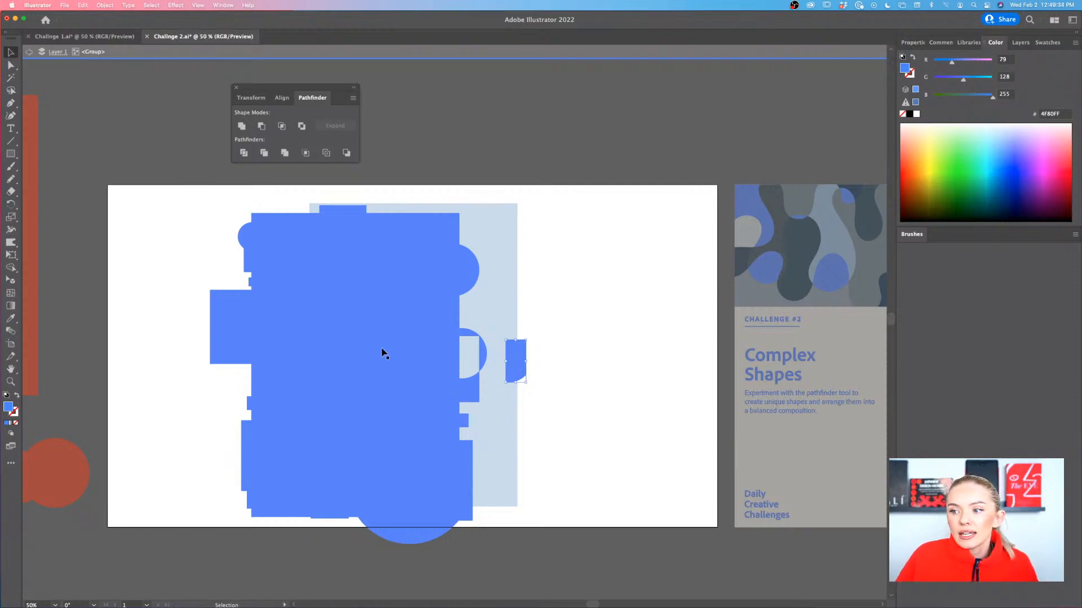
left_click(381, 293)
double_click(547, 280)
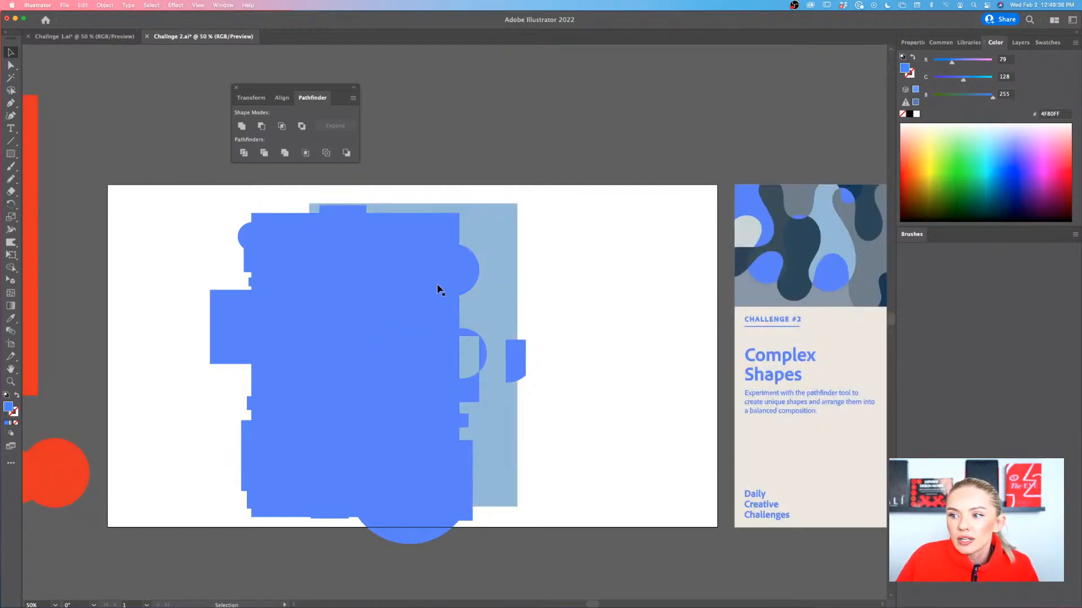
left_click(480, 290)
double_click(572, 303)
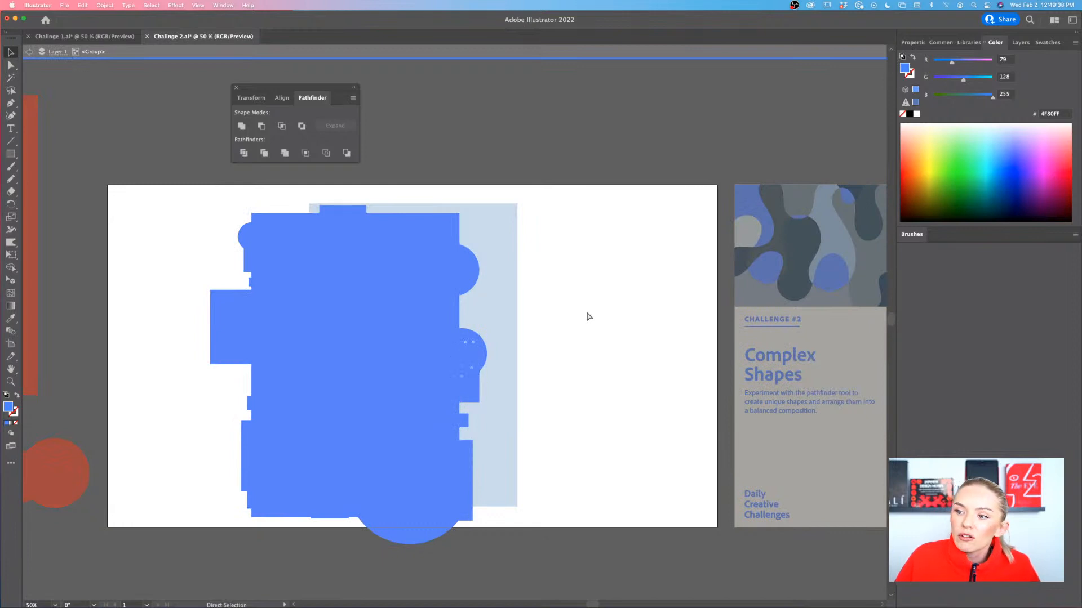
left_click_drag(388, 362, 424, 357)
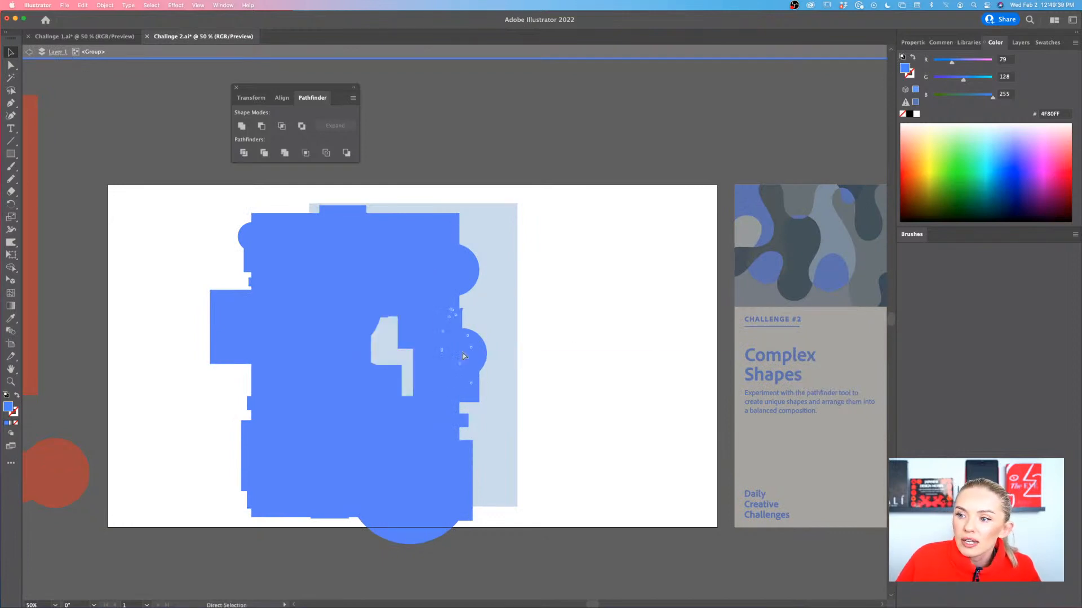
double_click(597, 340)
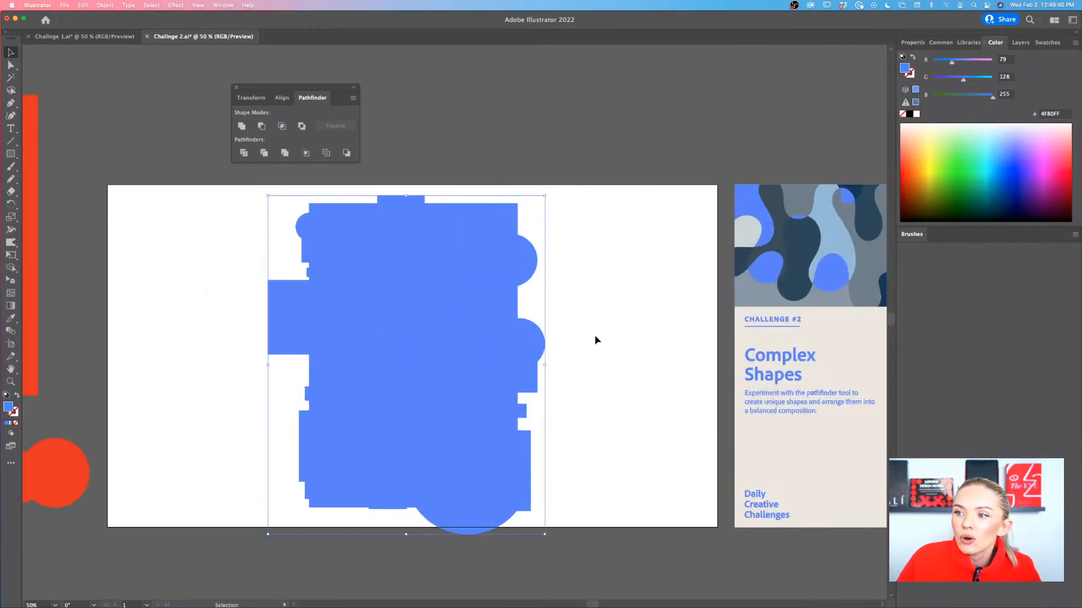
Swap the fill and stroke of the divided group so its pieces are bright blue outlines without fill
left_click(17, 398)
left_click(629, 389)
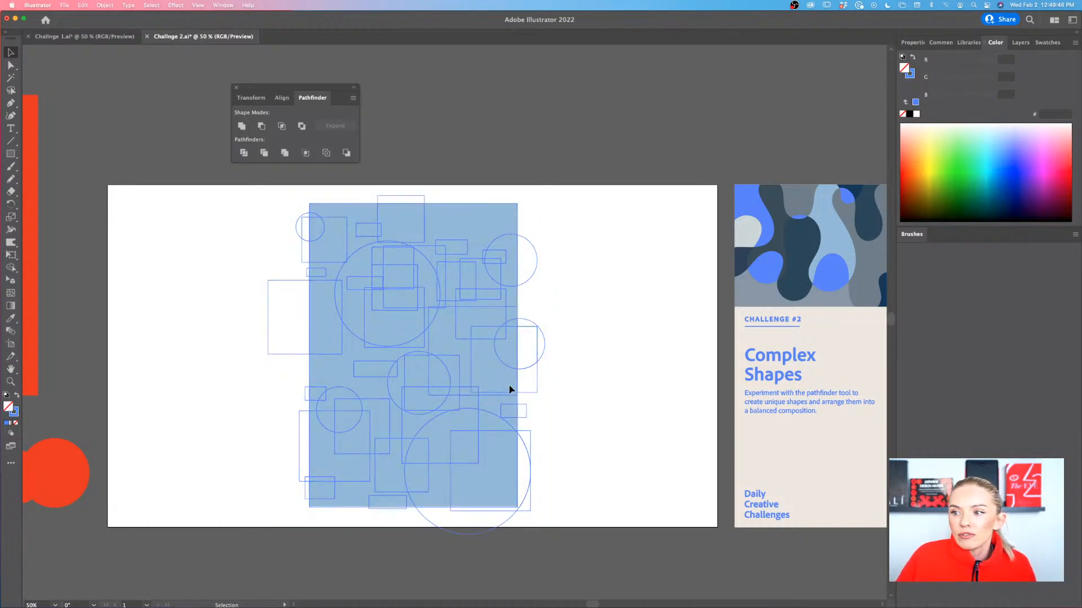
scroll(509, 389, "up", 2)
scroll(509, 389, "left", 3)
scroll(510, 389, "up", 5)
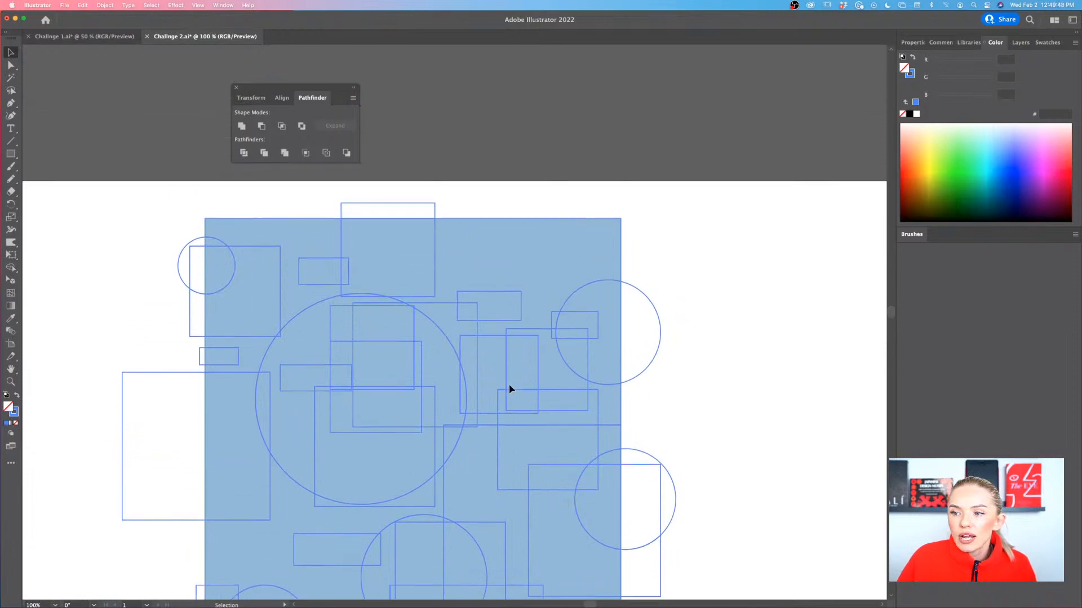
scroll(377, 367, "down", 2)
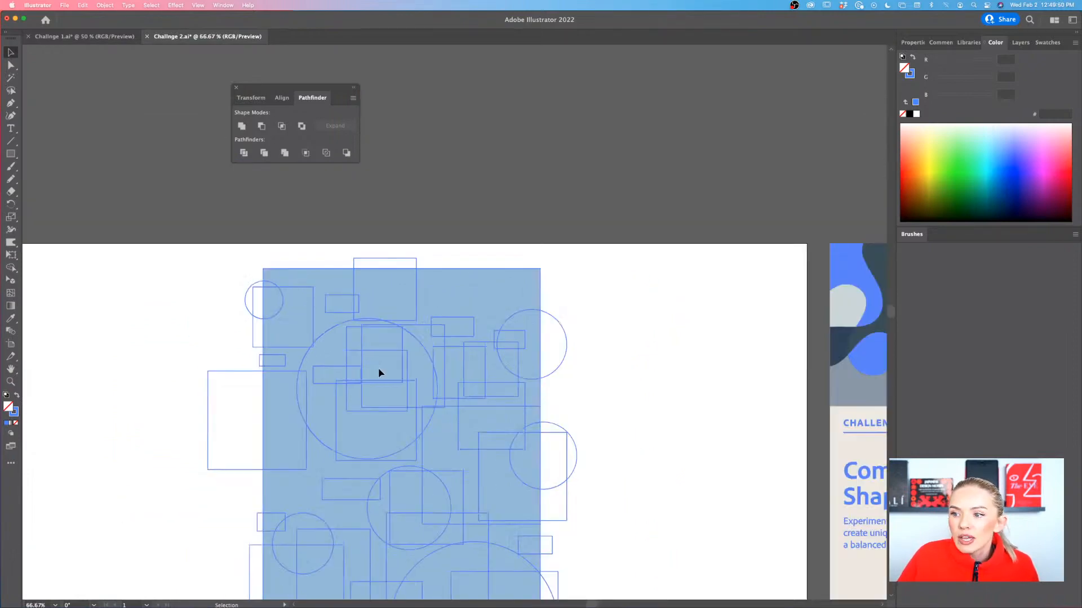
scroll(377, 367, "down", 2)
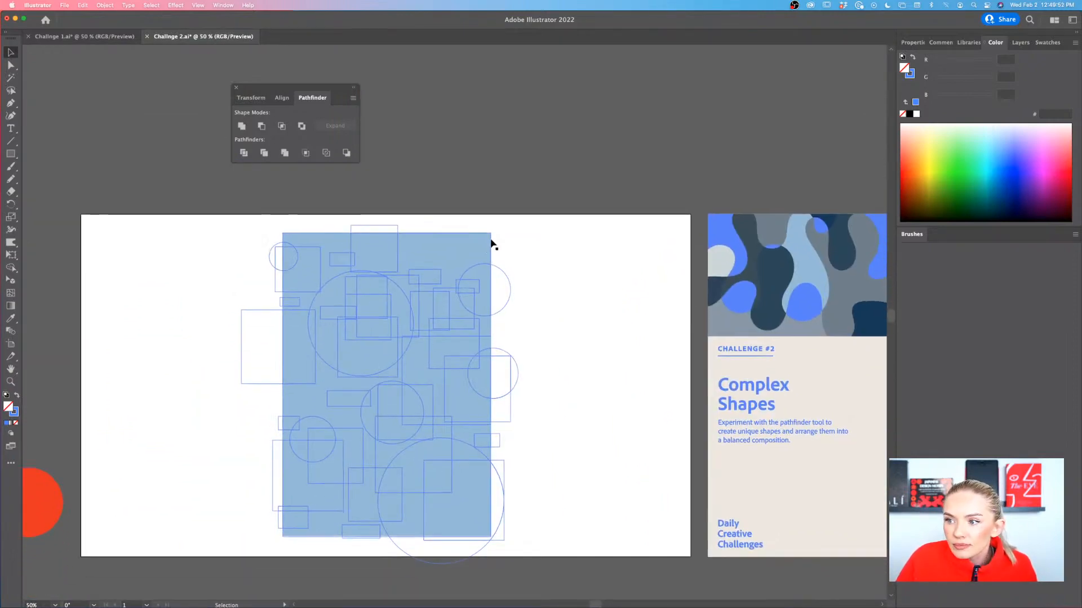
Isolate the divided group, pull its upper-right corner piece onto the white area, fill it bright blue and place it near the artboard's upper-right corner
double_click(491, 241)
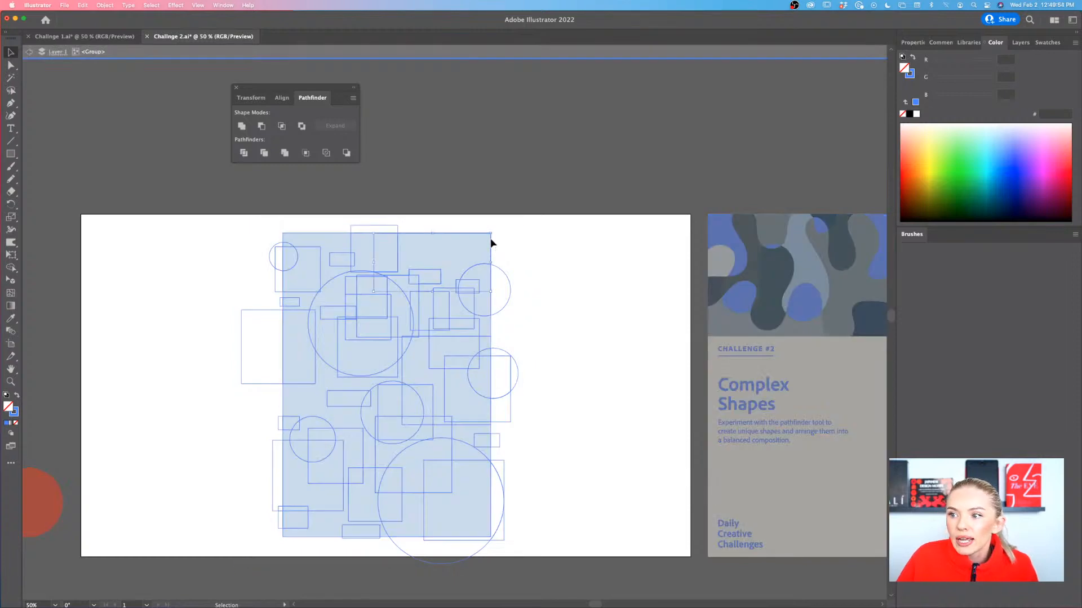
left_click_drag(490, 242, 666, 271)
scroll(651, 302, "up", 2)
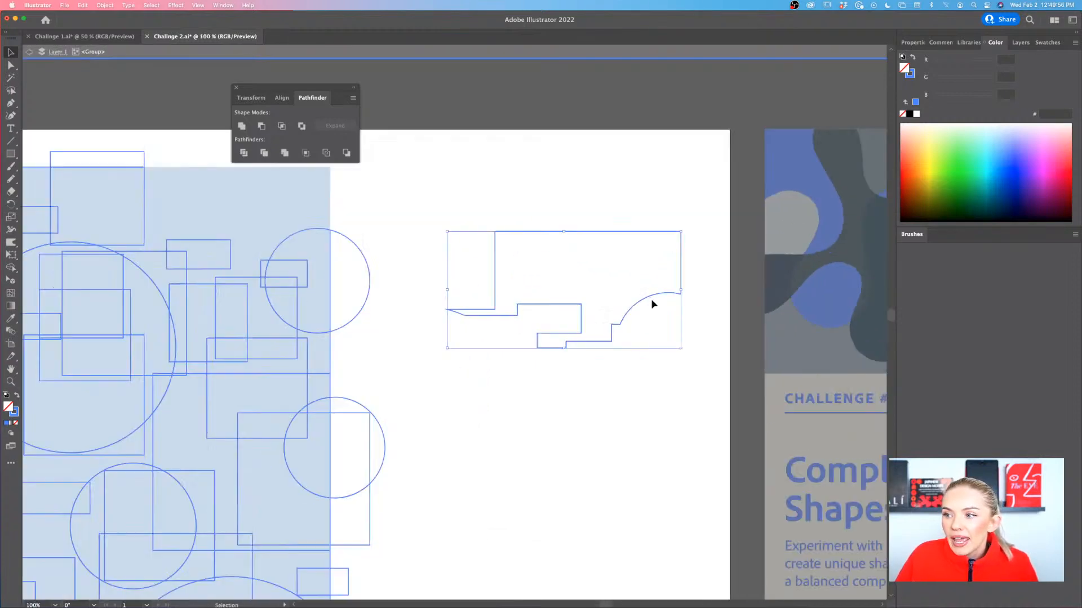
scroll(651, 298, "right", 2)
left_click(17, 395)
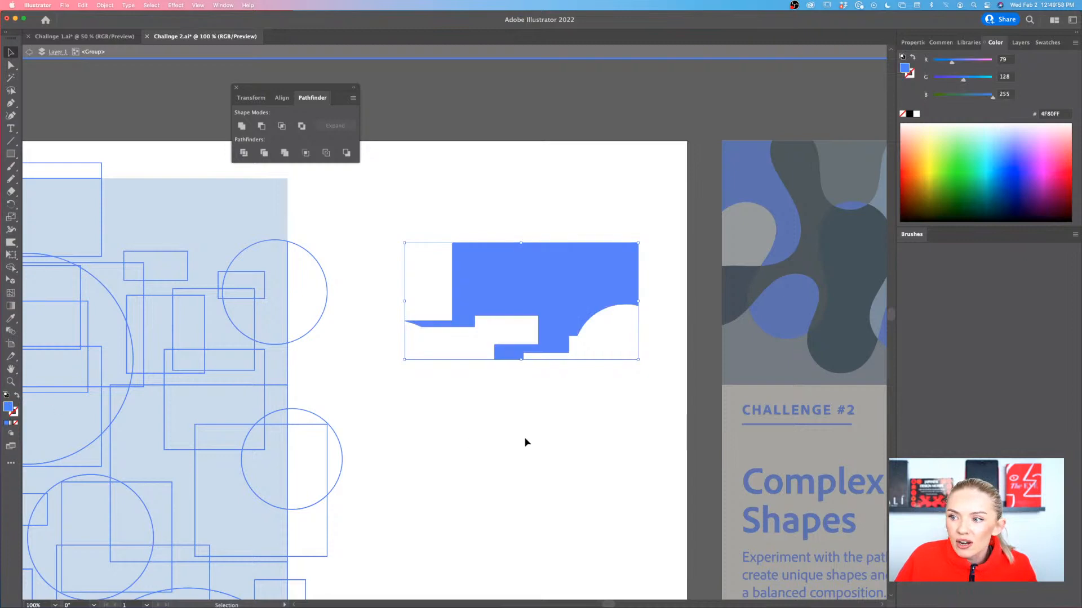
left_click_drag(541, 343, 581, 232)
left_click(511, 374)
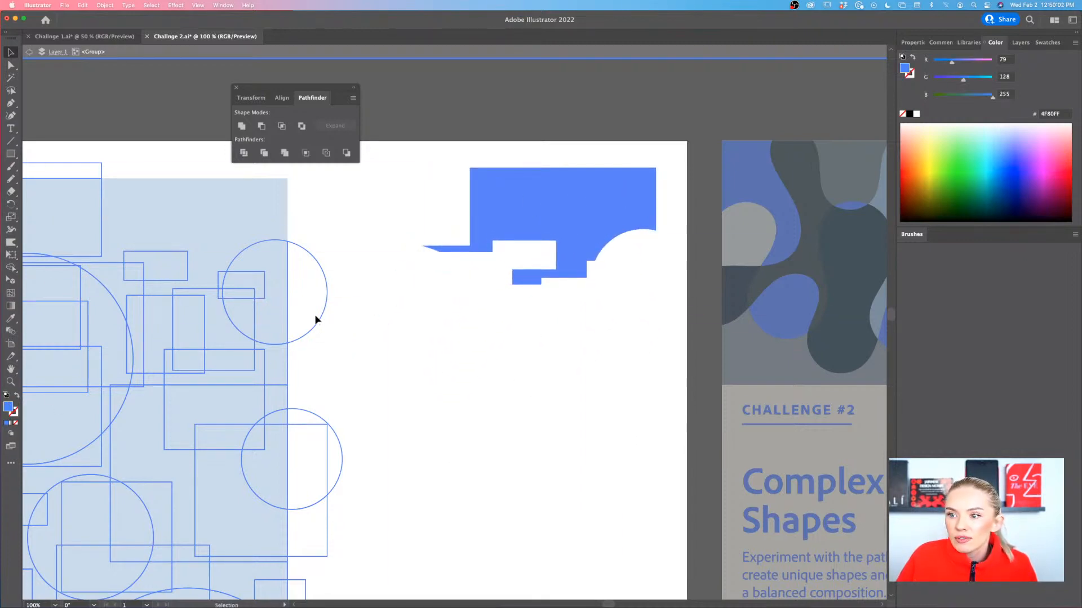
Pull out the curved piece from the top of the largest lower circle, fill it bright blue and place it directly below the first extracted shape
scroll(307, 318, "left", 3)
scroll(308, 318, "up", 5)
scroll(307, 318, "down", 8)
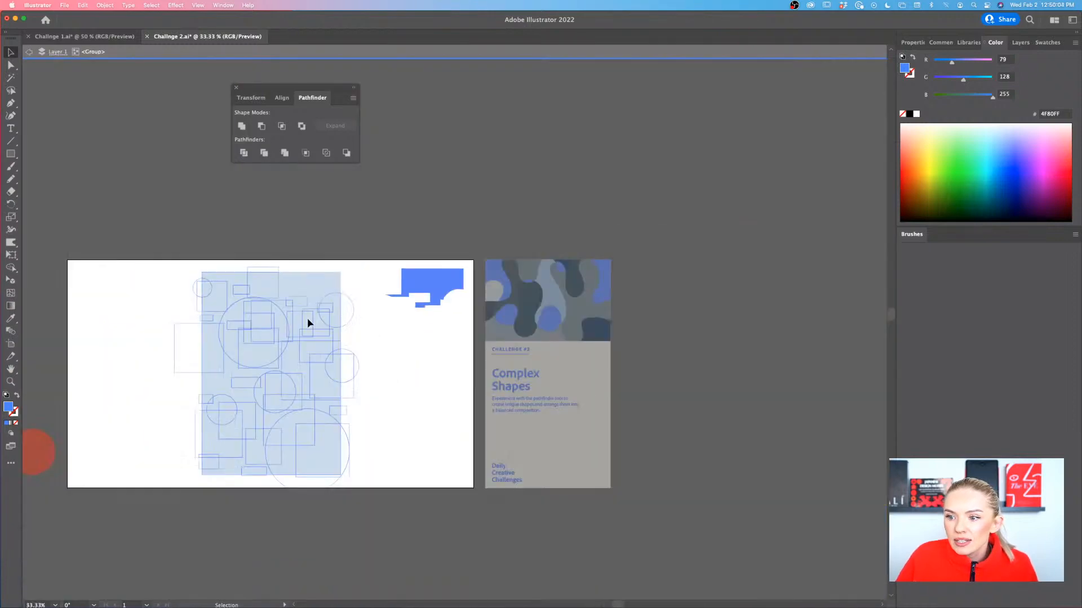
scroll(308, 323, "up", 2)
scroll(251, 449, "down", 1)
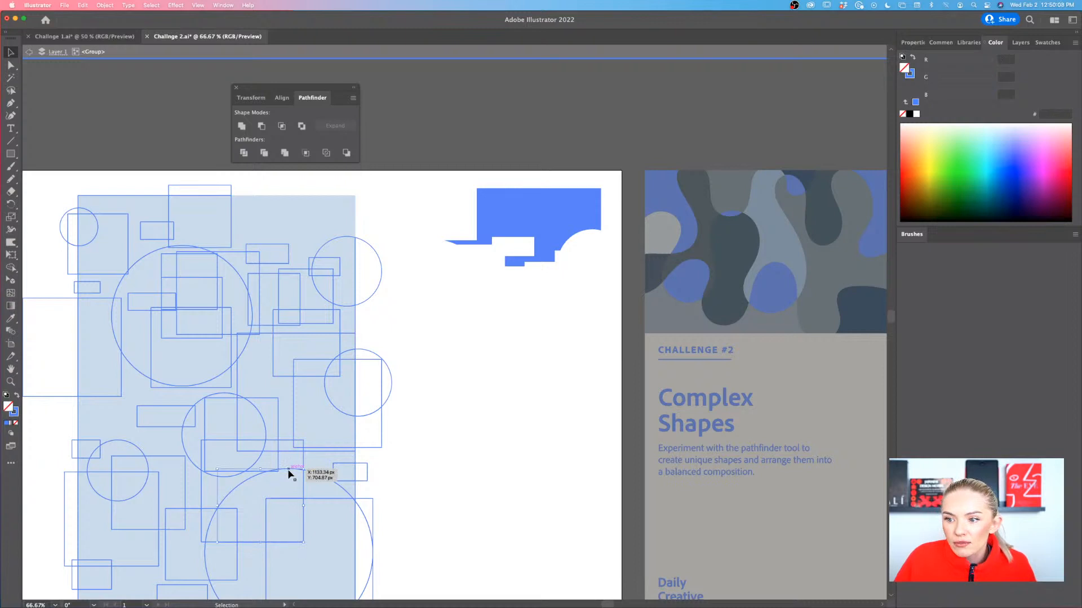
left_click_drag(290, 473, 568, 307)
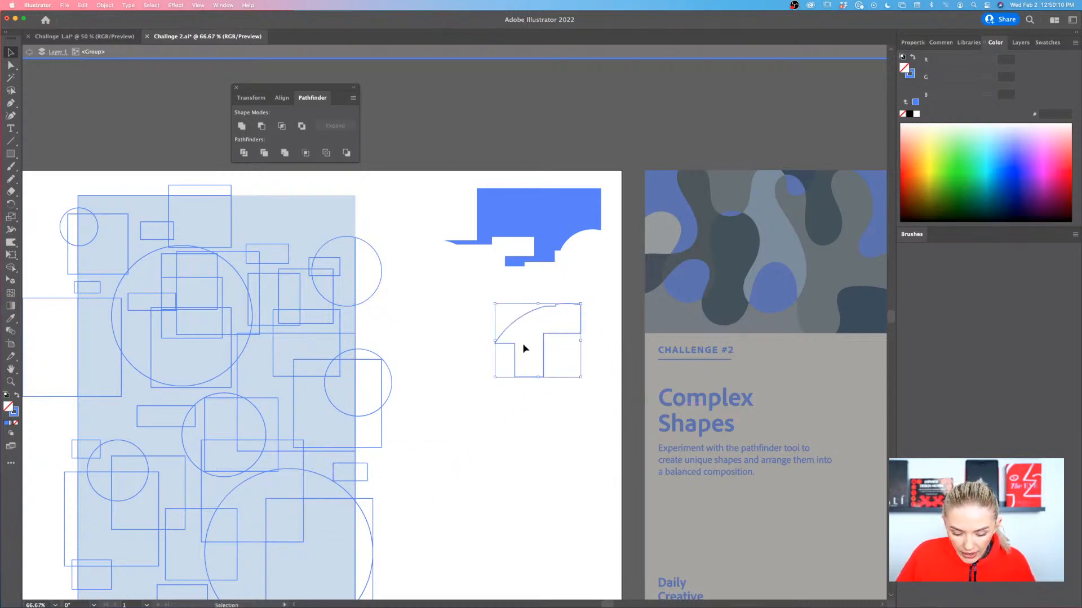
left_click(17, 395)
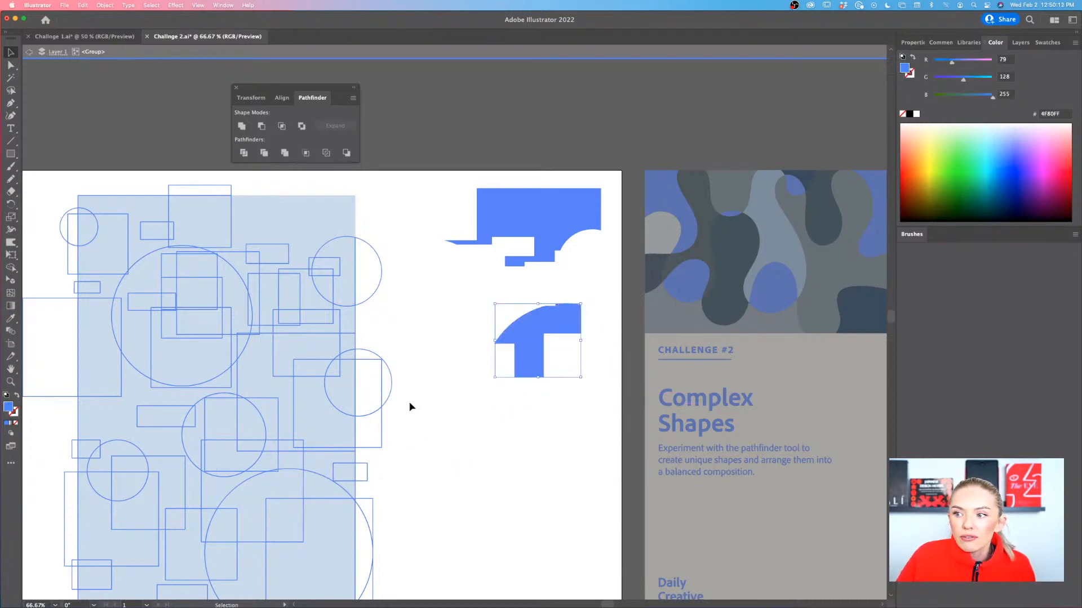
mouse_move(539, 340)
left_mouse_down()
mouse_move(560, 319)
mouse_move(556, 305)
left_mouse_up()
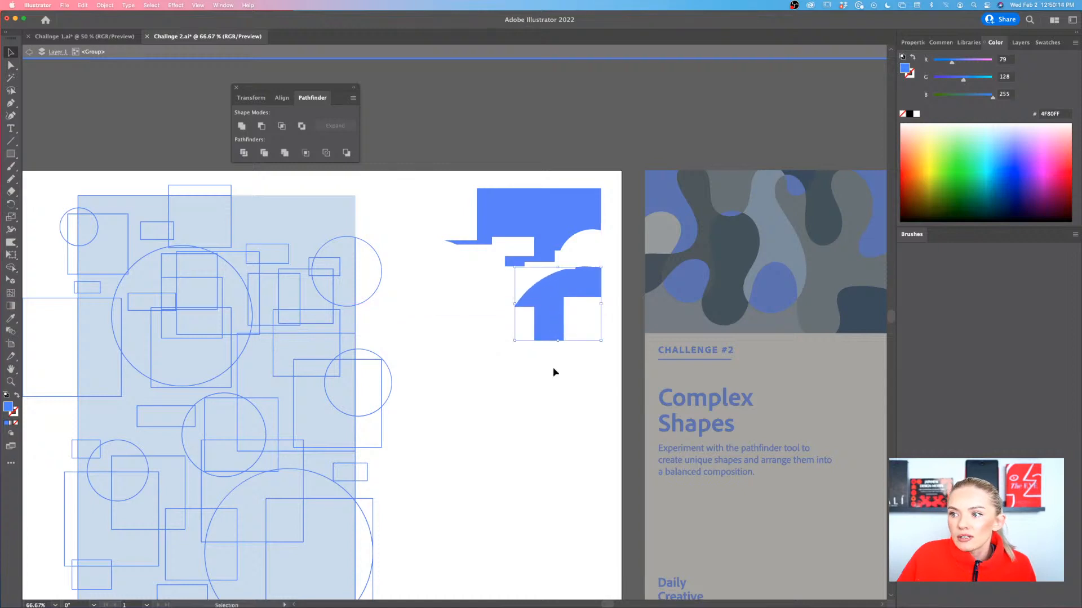
Pull the L-shaped piece out of the large upper circle, place it below the extracted shapes and fill it with their sampled bright blue
scroll(550, 400, "down", 3)
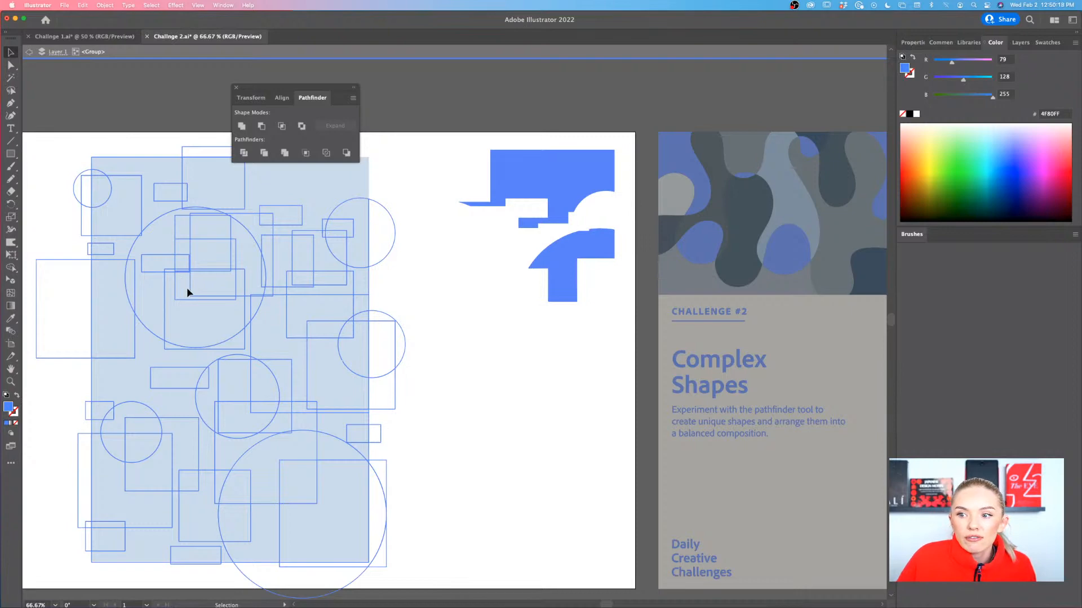
left_click_drag(189, 300, 516, 326)
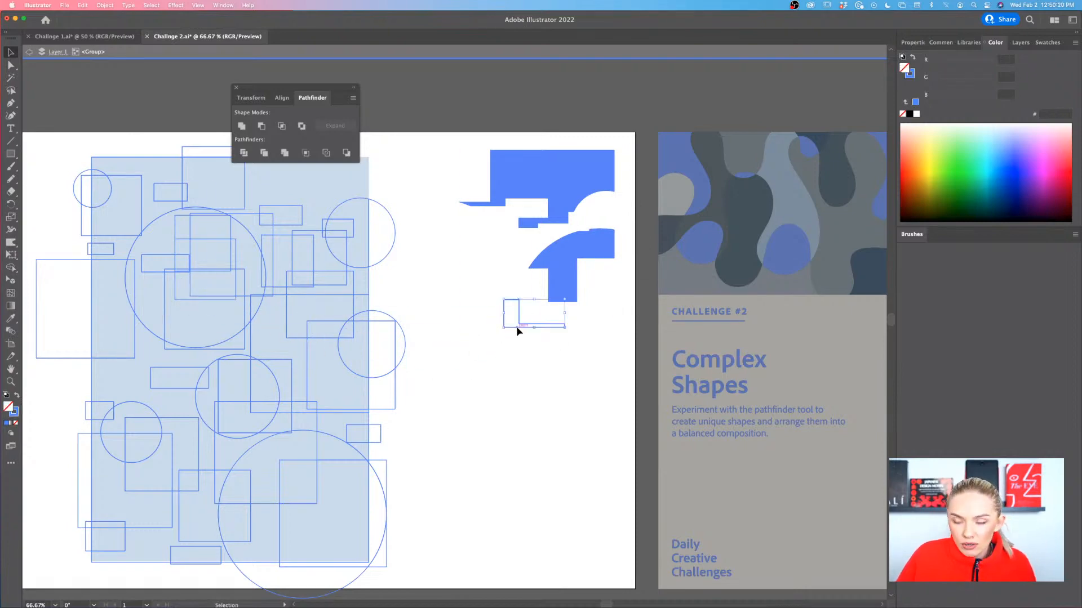
key("i")
left_click(536, 255)
left_click(554, 261)
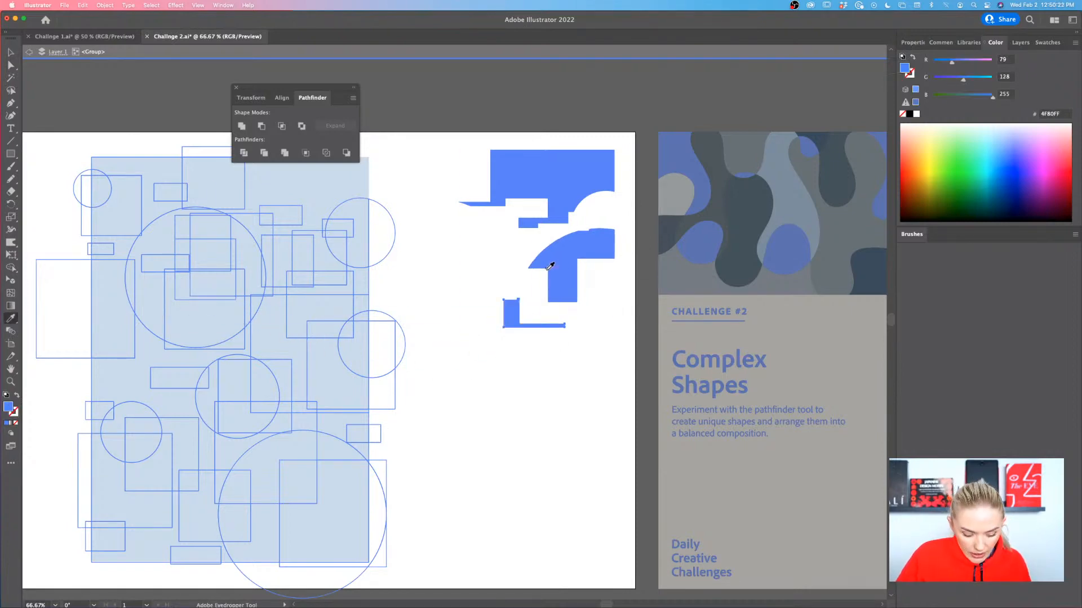
key("v")
Select the small curved piece of the upper-right circle plus the large upper circle's left segments and inner rectangle, and fill them with the sampled bright blue
left_click(342, 250)
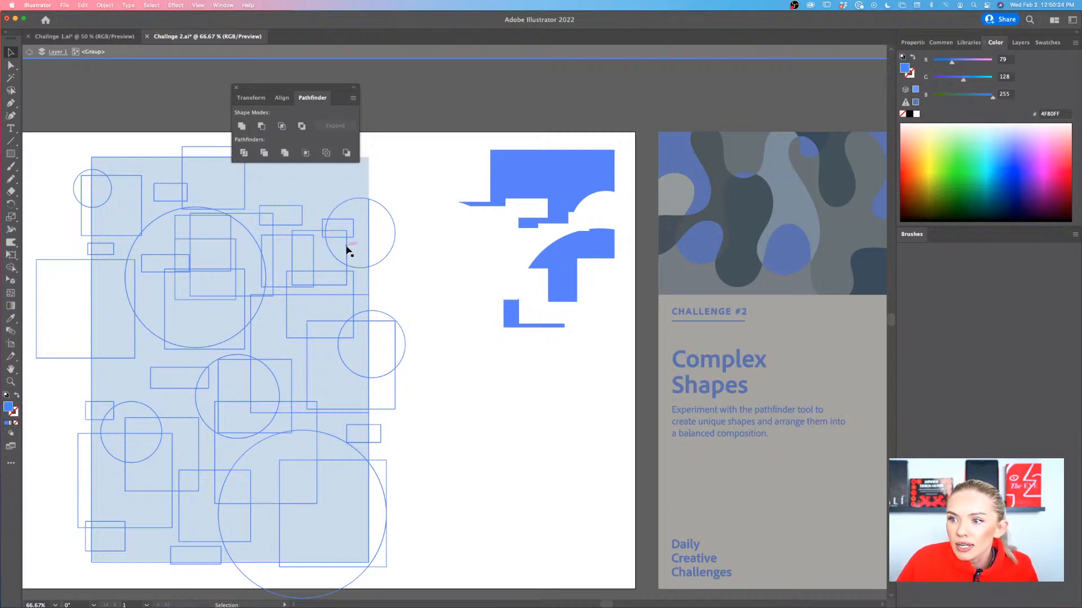
left_click(348, 249)
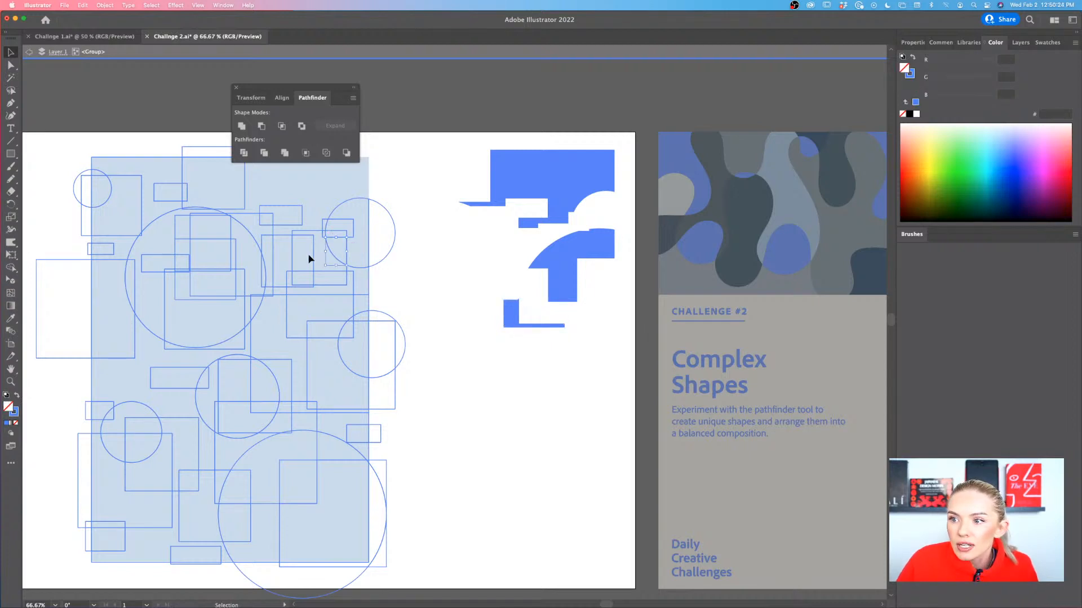
left_click(148, 230, "shift")
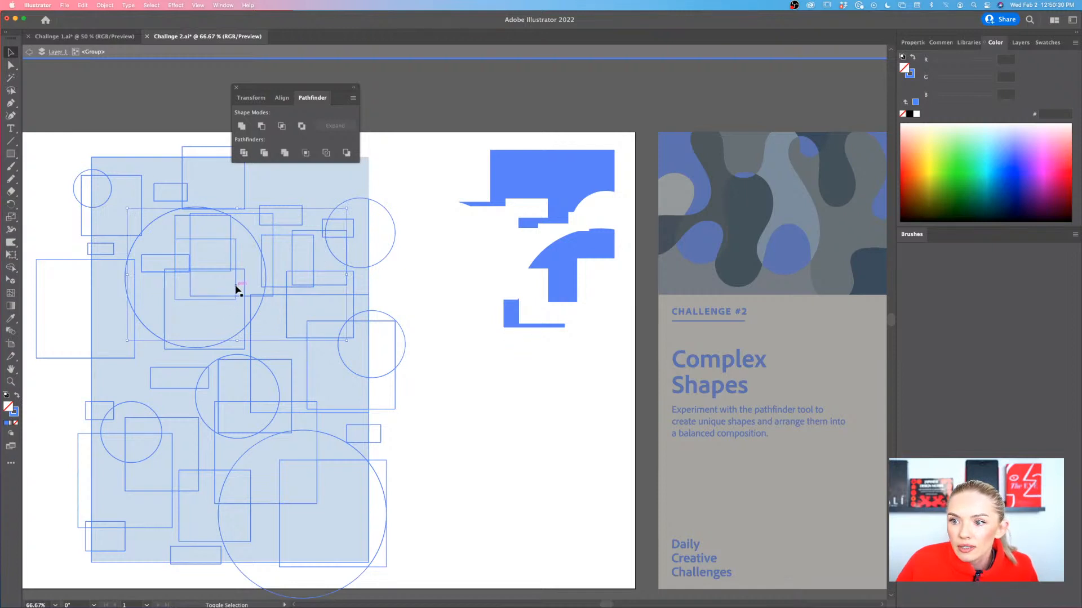
key("i")
left_click(580, 254)
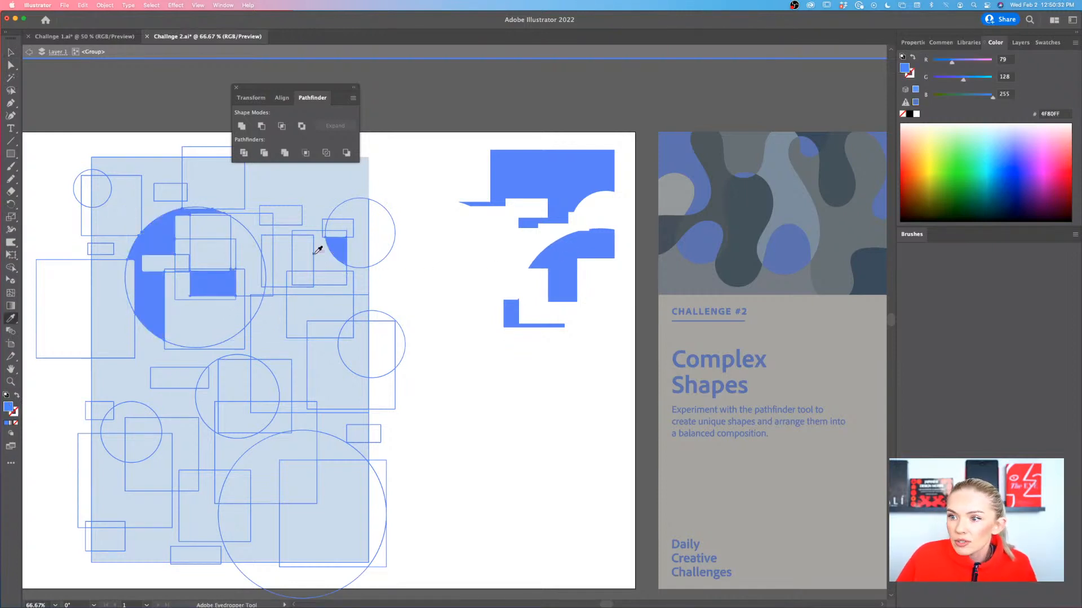
Pull the newly filled pieces onto the white area, placing the large circle's left segments below the other extracted shapes
key("v")
left_click_drag(337, 243, 603, 309)
left_click_drag(509, 434, 519, 363)
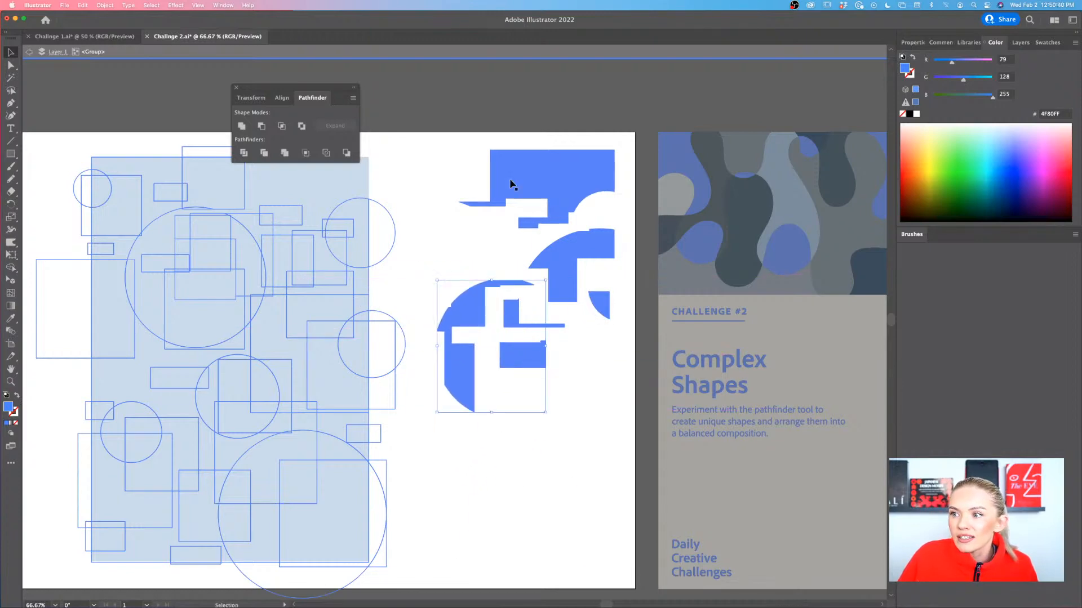
left_click(567, 379)
scroll(599, 319, "right", 1)
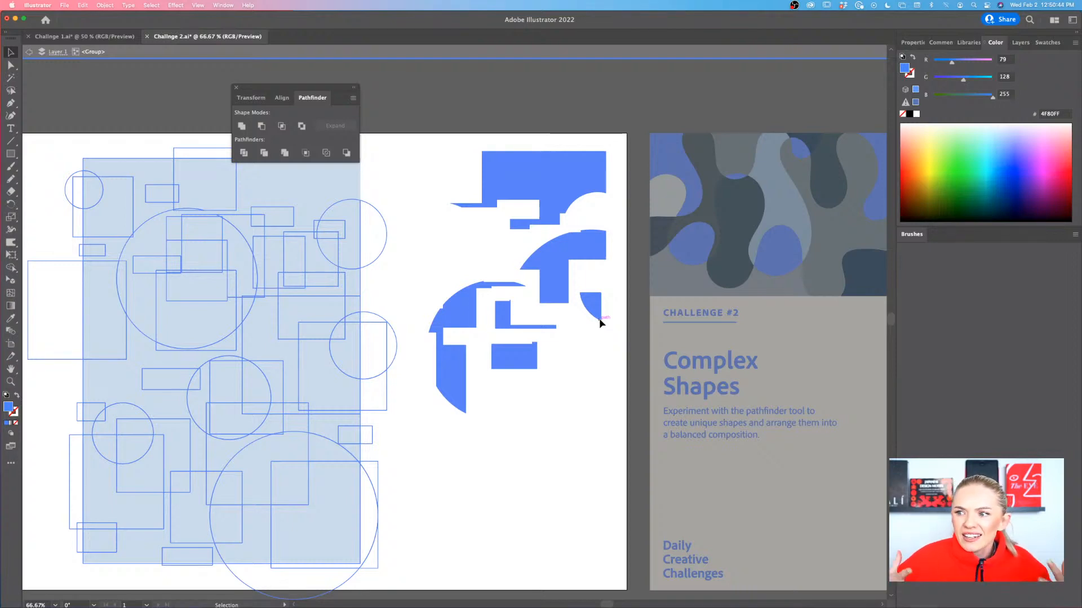
scroll(592, 323, "right", 1)
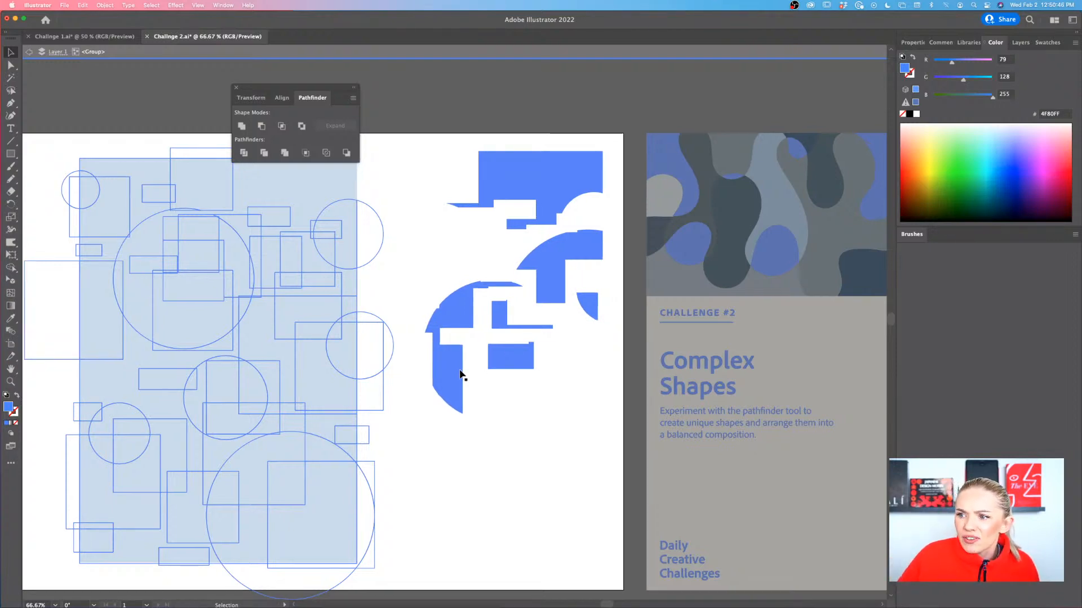
left_click_drag(459, 370, 540, 453)
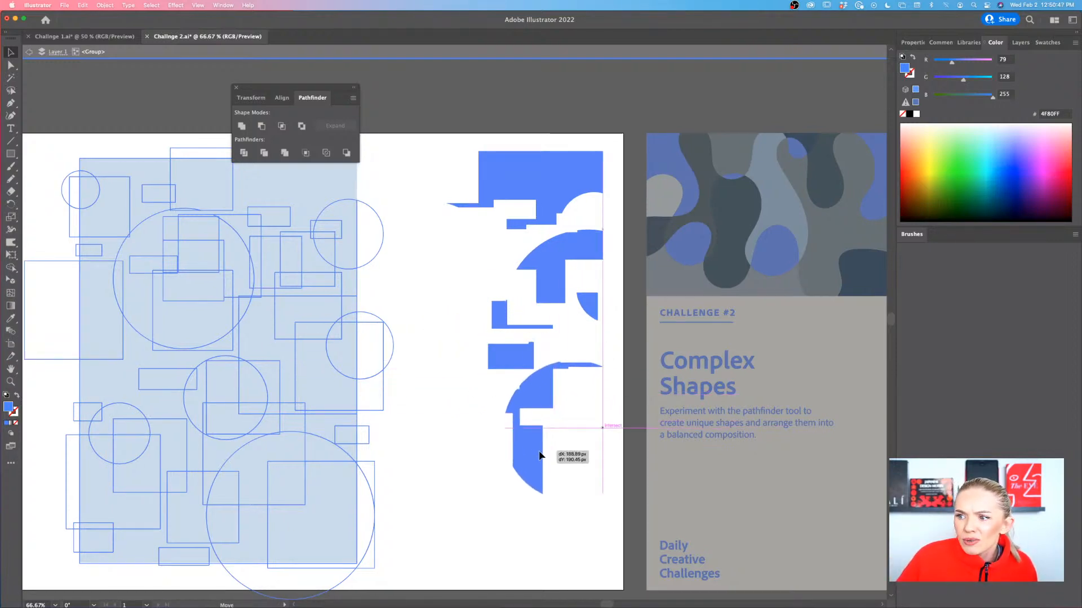
Pull the curved-top piece and the large square with a concave corner out to the white area, and nudge the large circle segment slightly
left_click(384, 373)
left_click_drag(383, 384, 459, 387)
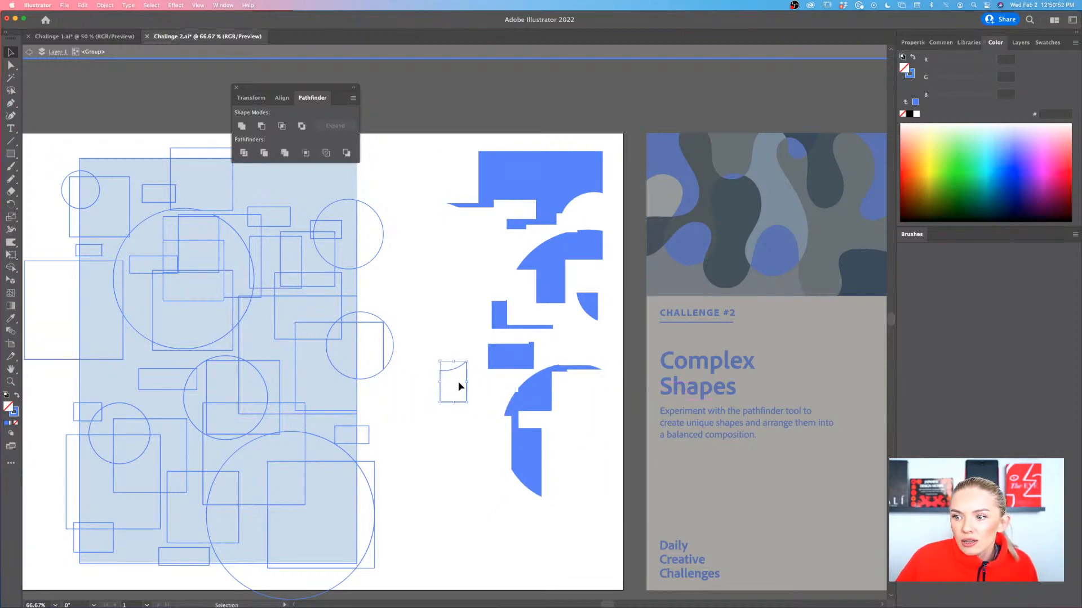
left_click_drag(295, 383, 426, 258)
left_click(496, 213)
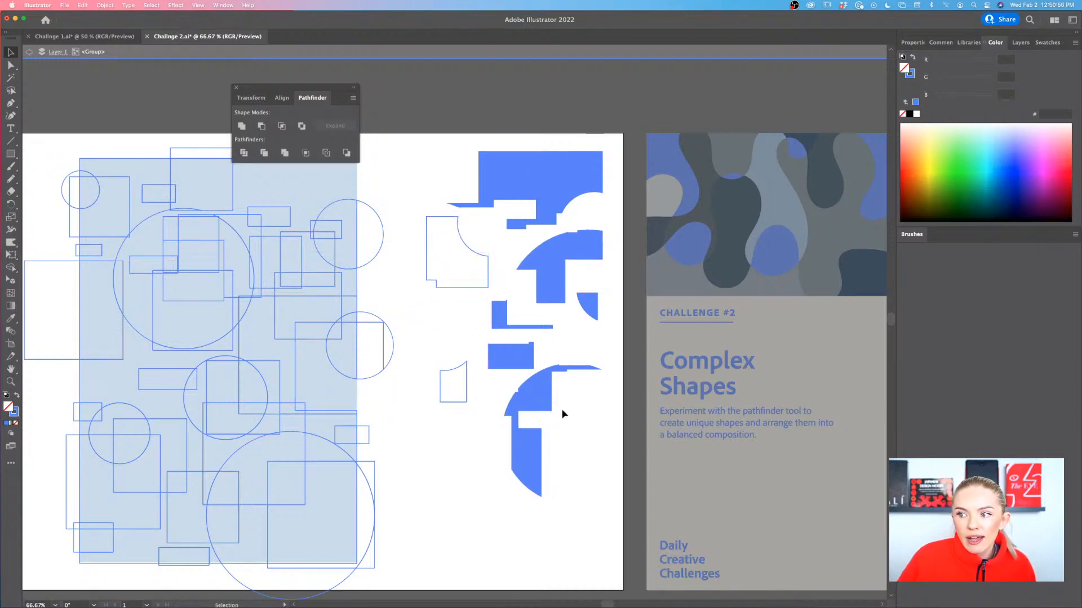
left_click(541, 397)
left_click_drag(540, 399, 547, 404)
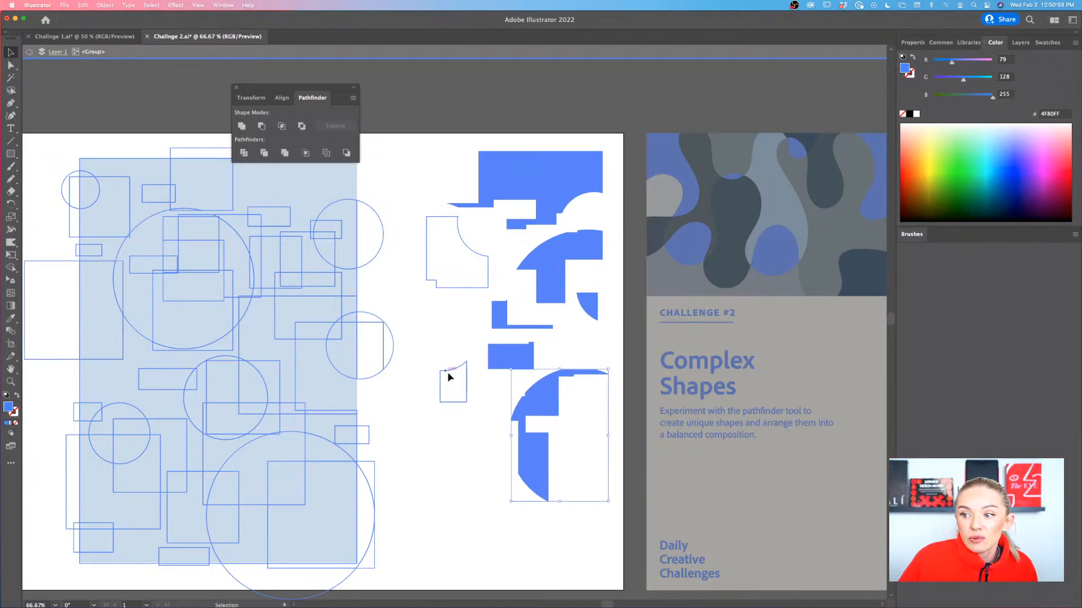
Pull a thin horizontal strip, a narrow upright rectangle and the arched notched piece of the upper-right circle out beside the extracted shapes
scroll(449, 371, "up", 5)
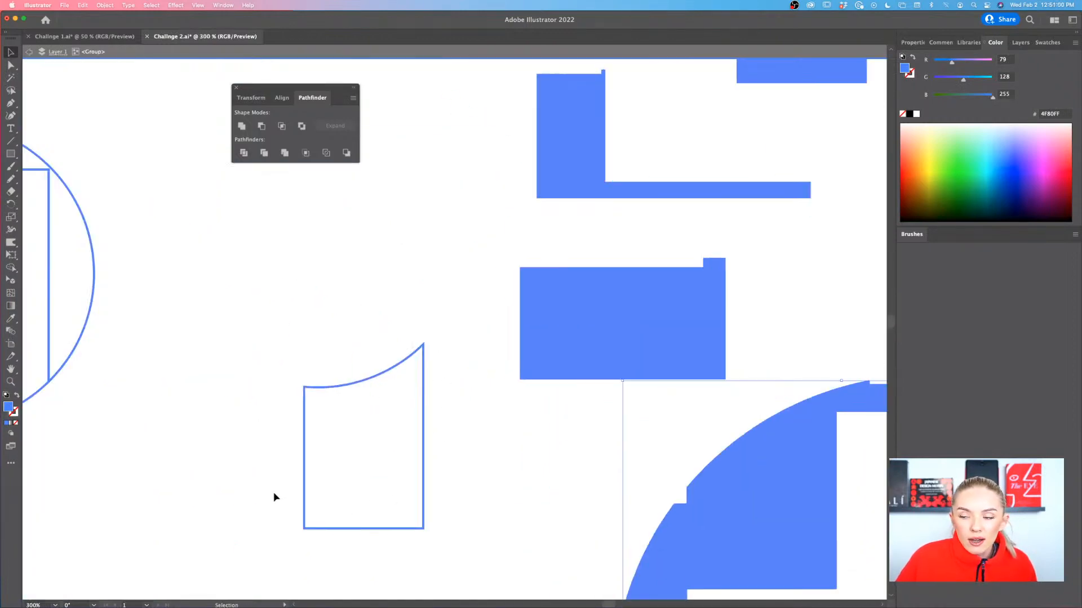
scroll(458, 351, "down", 6)
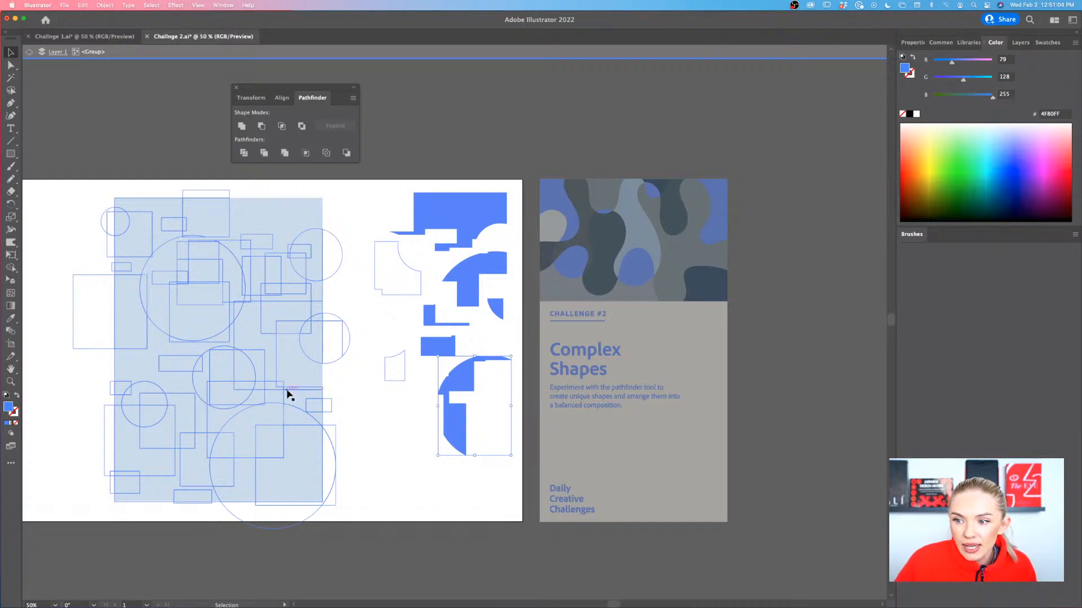
left_click_drag(287, 391, 414, 367)
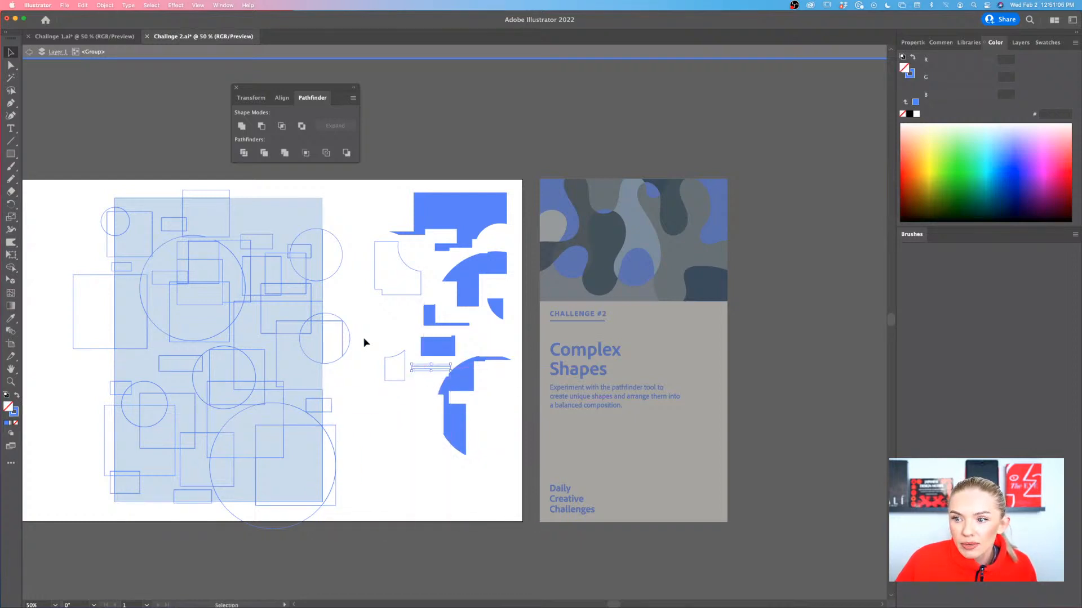
left_click_drag(230, 302, 411, 335)
left_click_drag(313, 283, 501, 444)
Select all the extracted pieces that are still outlines and fill them with the bright blue sampled from the filled rectangle
left_click_drag(367, 258, 410, 389)
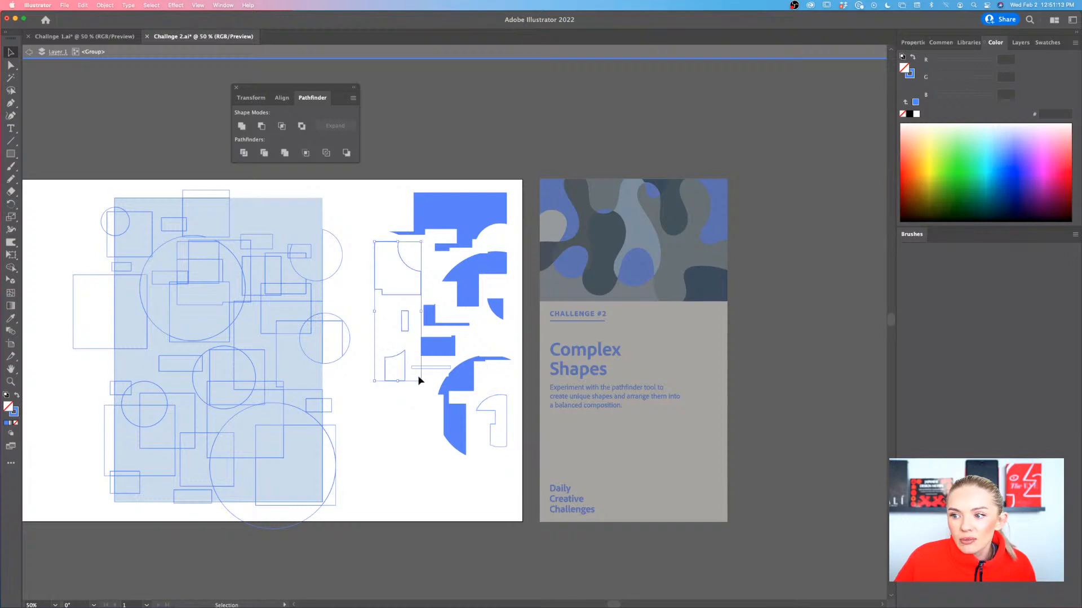
left_click(483, 396, "shift")
key("i")
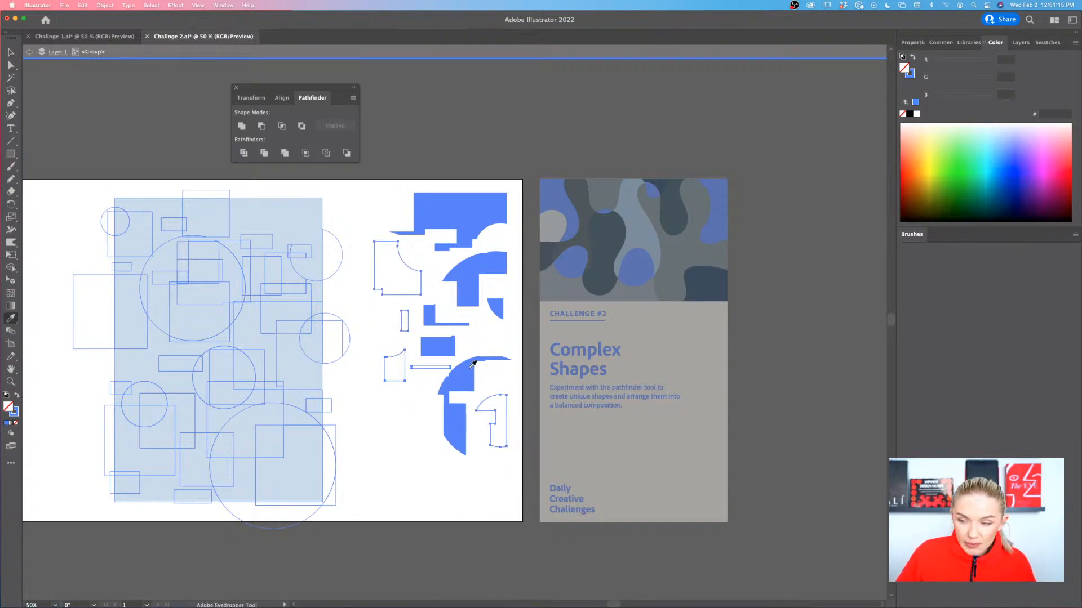
left_click(439, 346)
key("v")
left_click(402, 462)
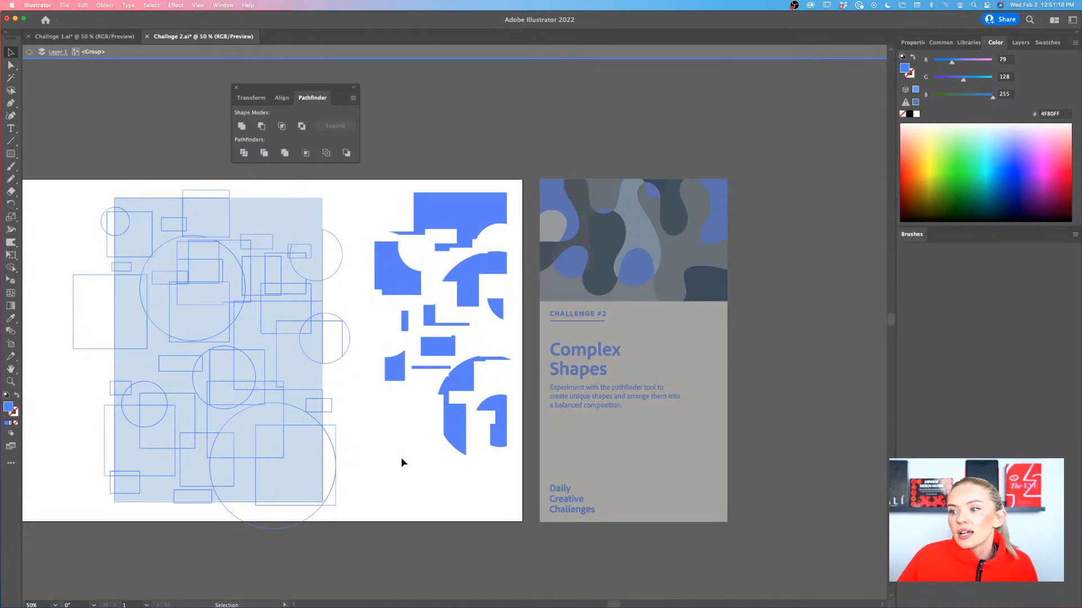
Exit isolation mode for the divided group
scroll(400, 462, "left", 3)
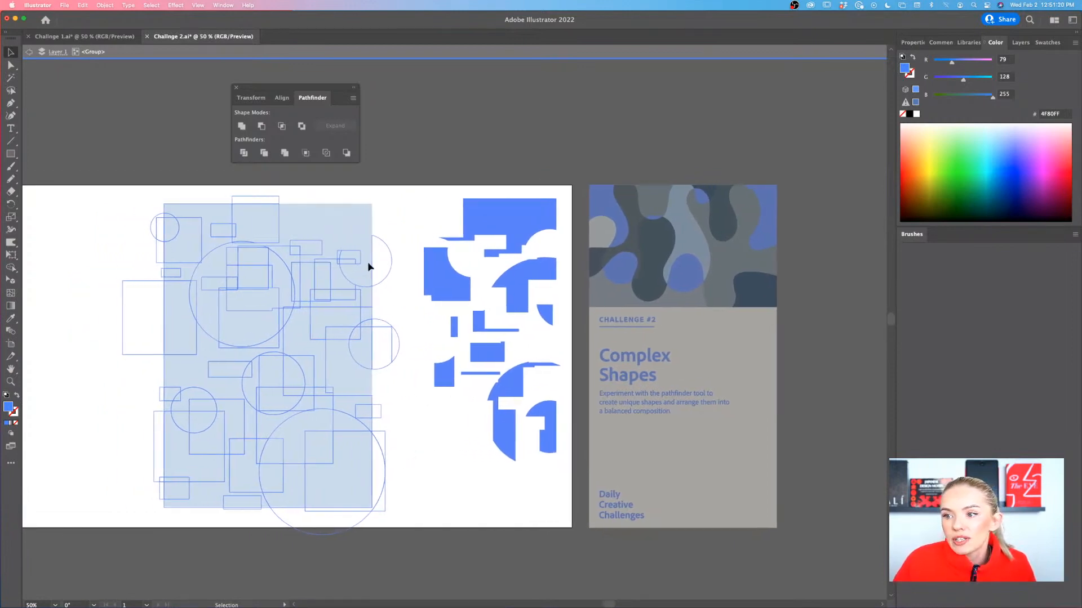
left_click_drag(389, 198, 125, 529)
double_click(125, 530)
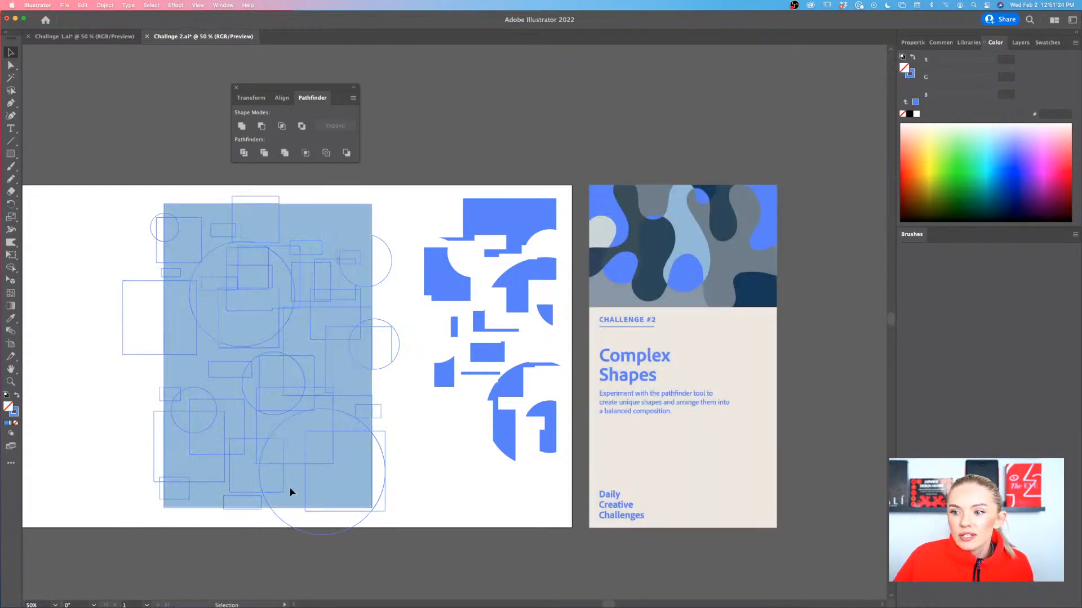
left_click_drag(316, 464, 275, 452)
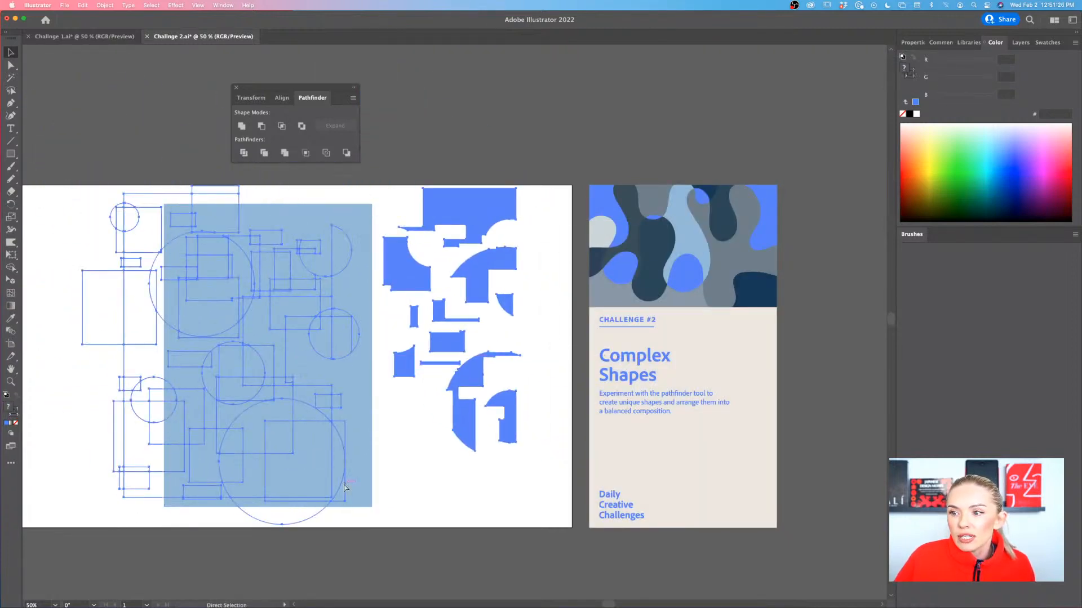
key("super+z")
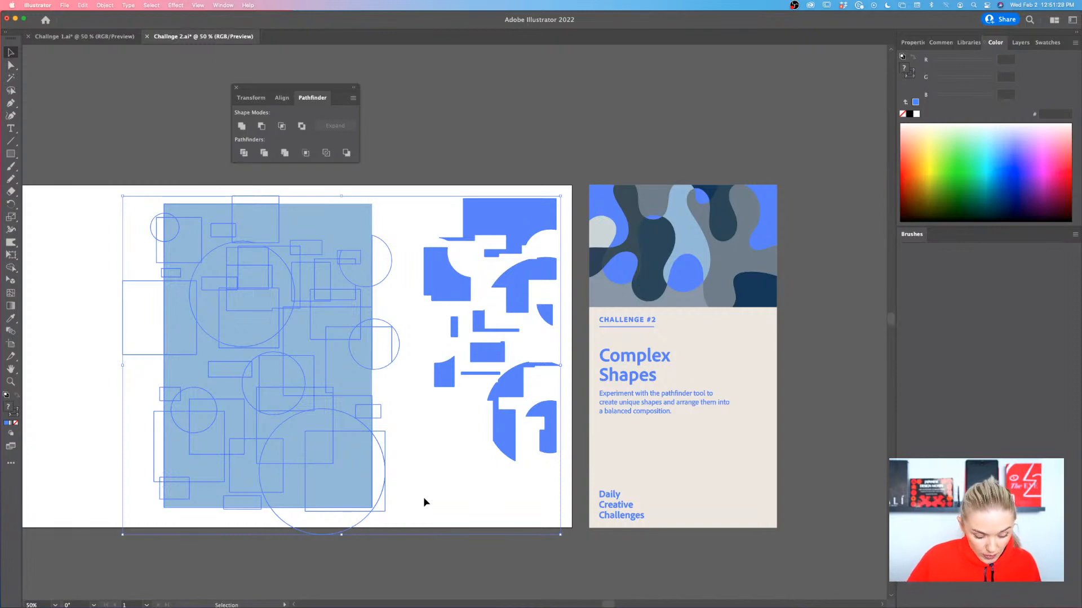
left_click(424, 497)
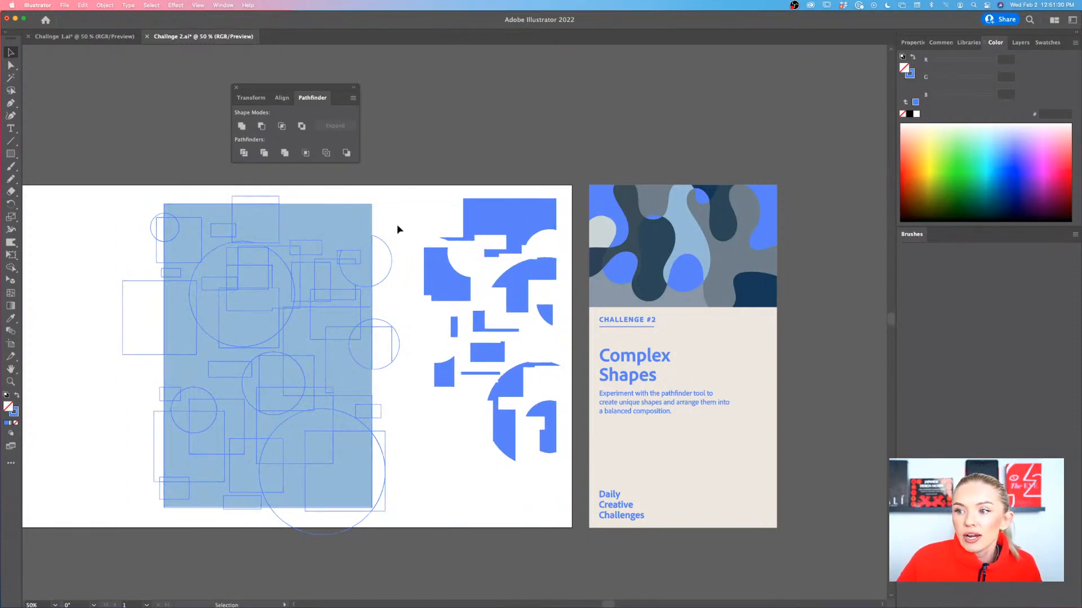
Select the leftover outline pieces and move them off the artboard, above its upper-left part, leaving the light blue rectangle clear
left_click_drag(390, 211, 118, 541)
scroll(119, 541, "left", 6)
scroll(118, 541, "up", 2)
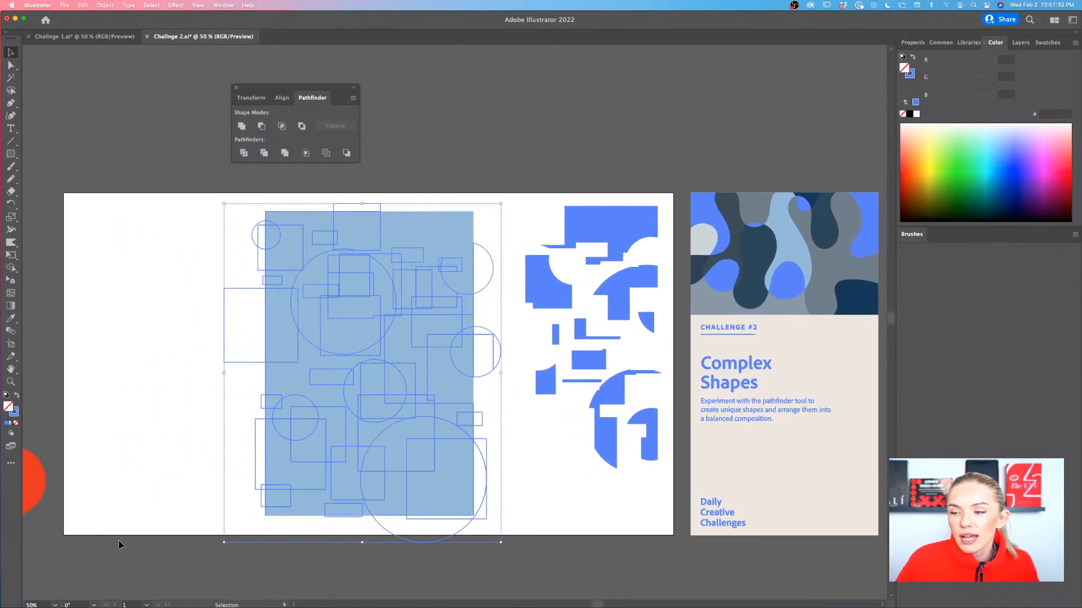
left_click_drag(308, 94, 642, 128)
left_click_drag(548, 410, 117, 144)
scroll(117, 144, "up", 5)
scroll(118, 143, "left", 4)
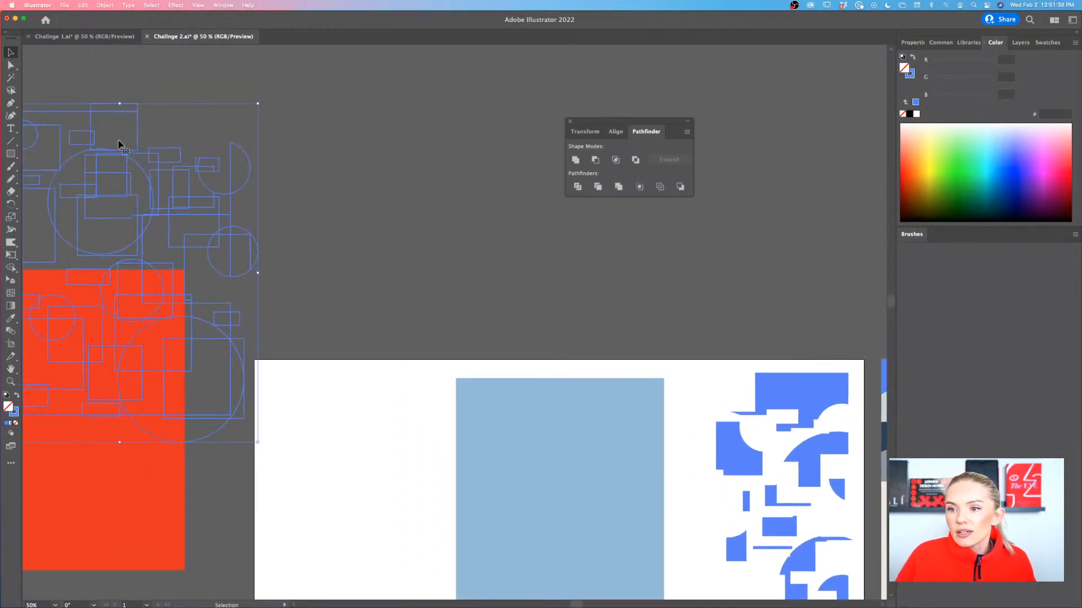
left_click_drag(248, 277, 500, 148)
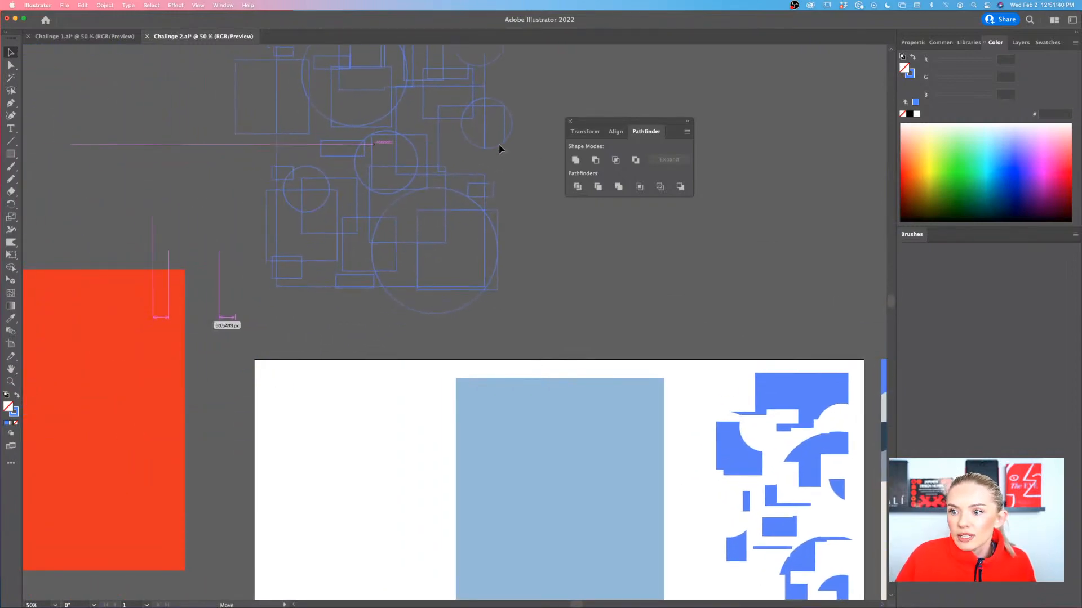
left_click(601, 271)
Close the Pathfinder panel and place the large corner shape in the upper-right corner of the light blue rectangle
scroll(601, 270, "down", 2)
scroll(600, 271, "right", 2)
scroll(601, 273, "down", 3)
scroll(601, 273, "right", 5)
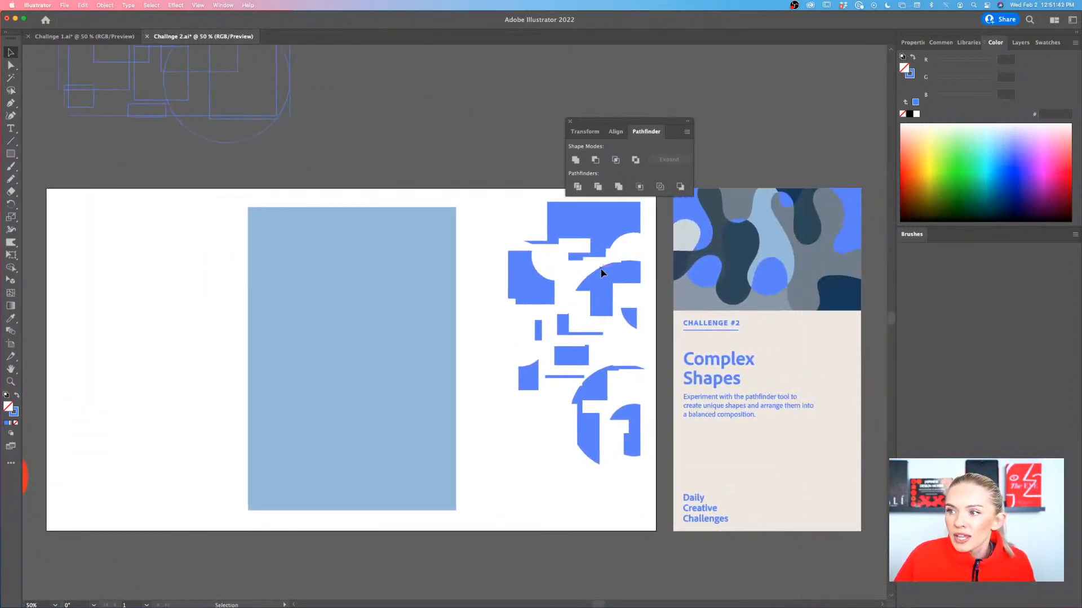
scroll(601, 273, "left", 2)
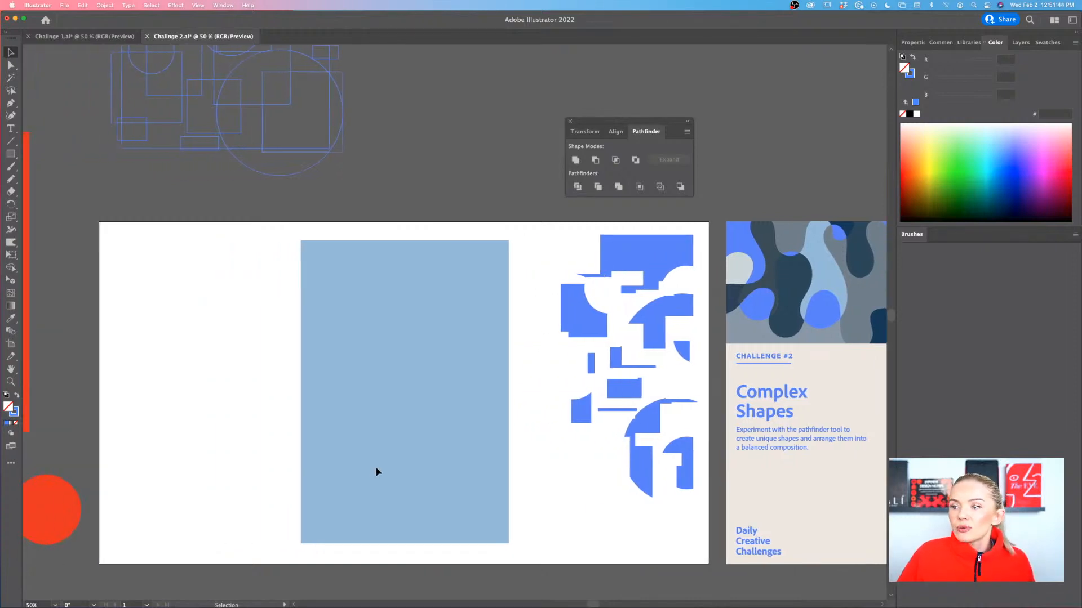
scroll(377, 472, "down", 1)
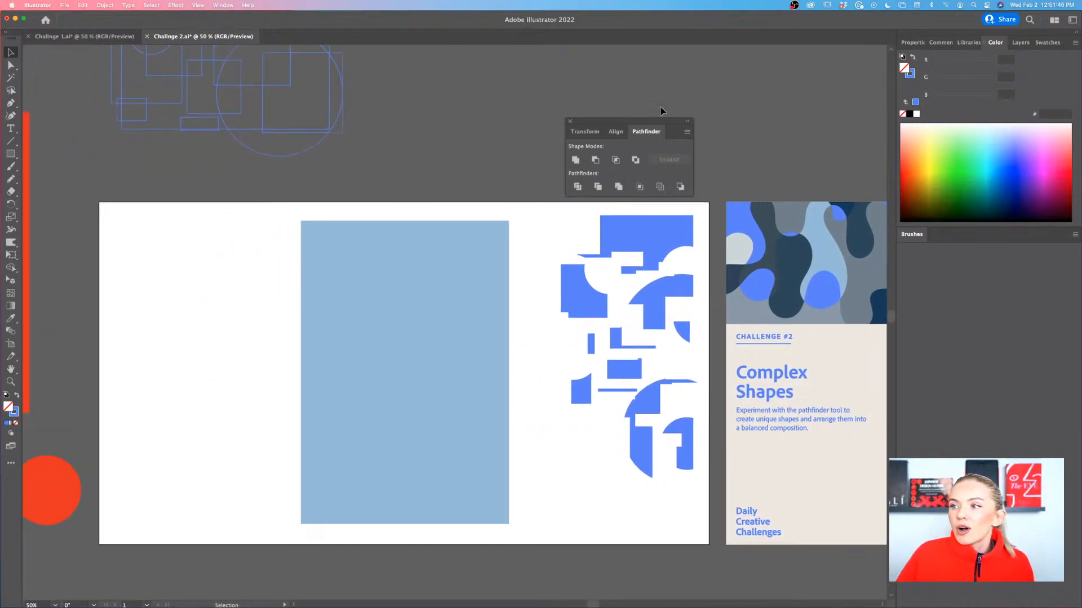
left_click(571, 123)
left_click_drag(663, 231, 477, 230)
left_click(402, 302)
Place the square with the concave corner near the lower-left corner of the light blue rectangle
scroll(402, 302, "down", 2)
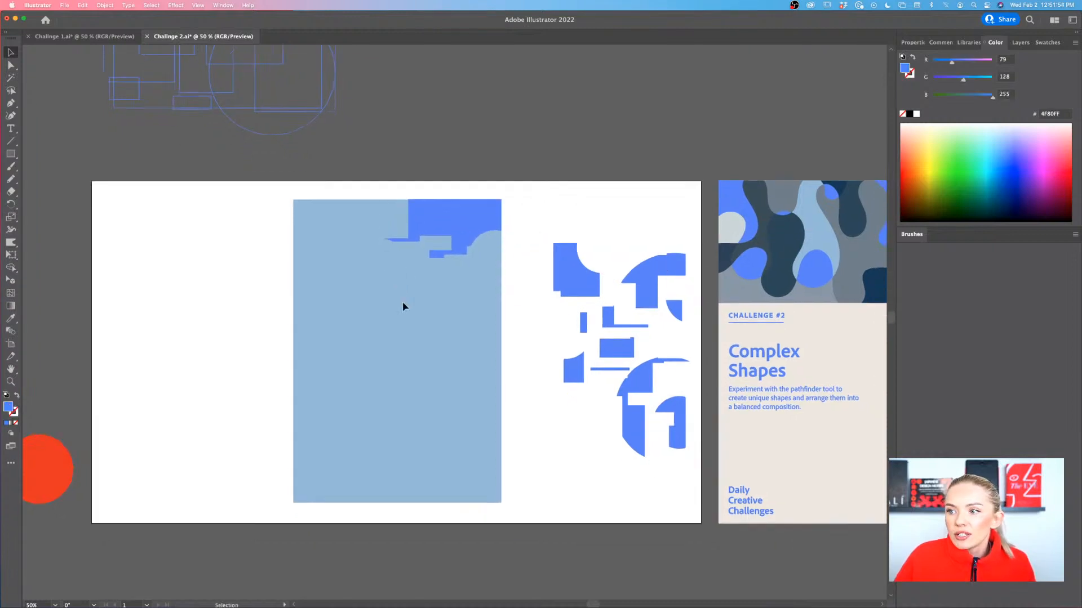
scroll(402, 302, "up", 1)
scroll(402, 302, "right", 1)
left_click_drag(588, 250, 279, 490)
Draw a slightly smaller rectangle inside the light blue one and give it a dark navy outline sampled from the challenge card, without fill
left_click(11, 154)
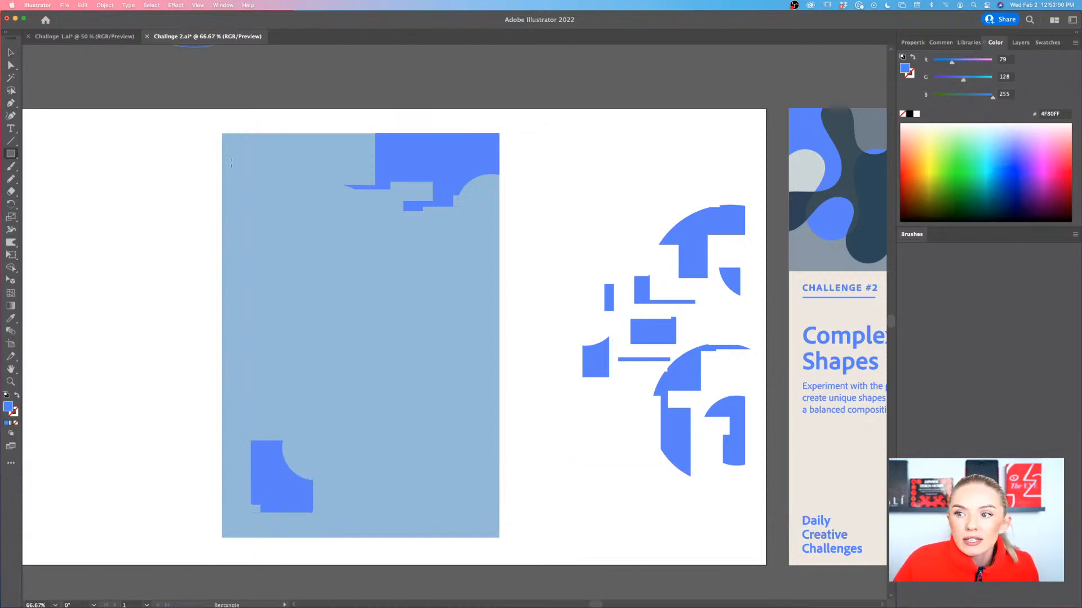
left_click_drag(241, 151, 482, 521)
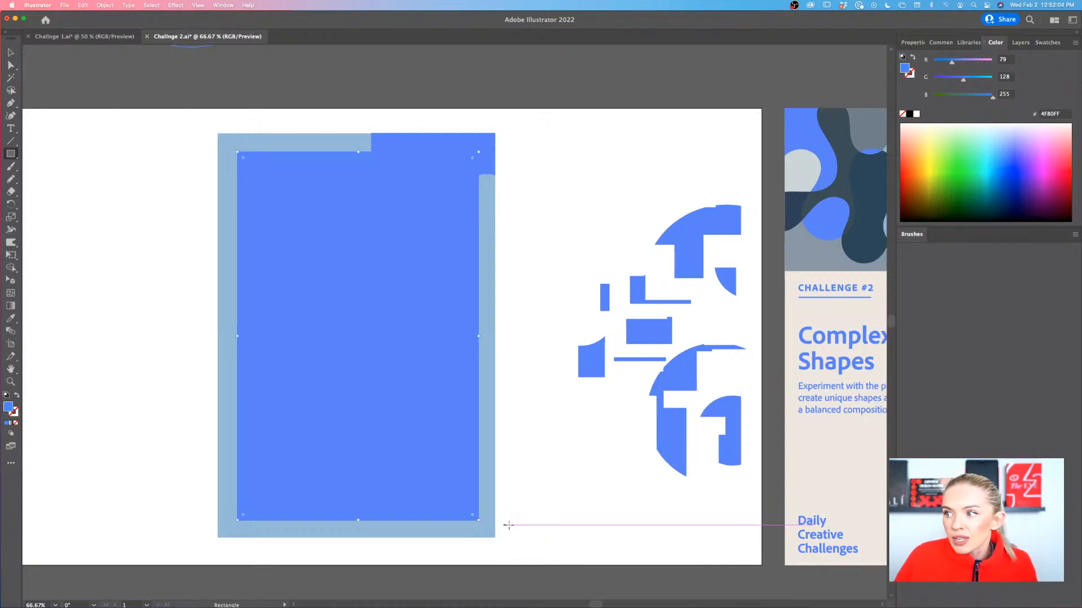
scroll(490, 519, "right", 3)
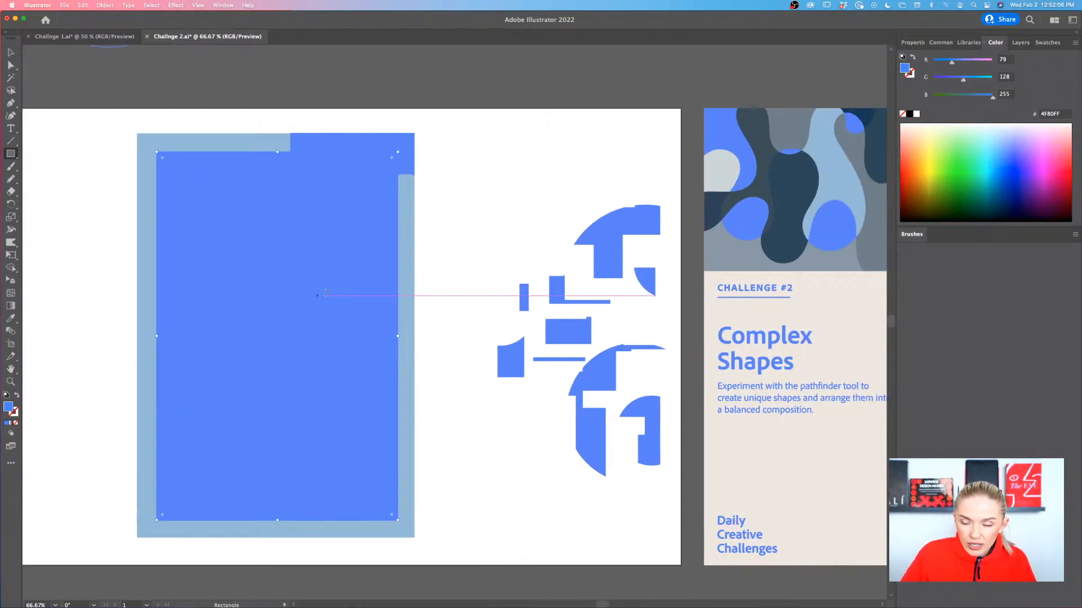
key("i")
left_click(713, 201)
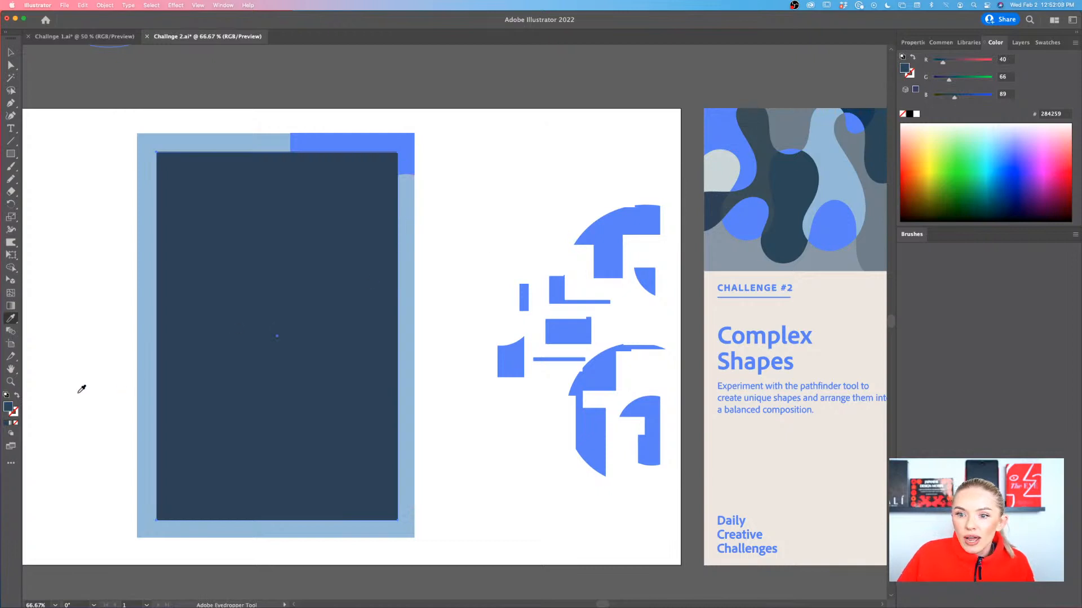
left_click(16, 396)
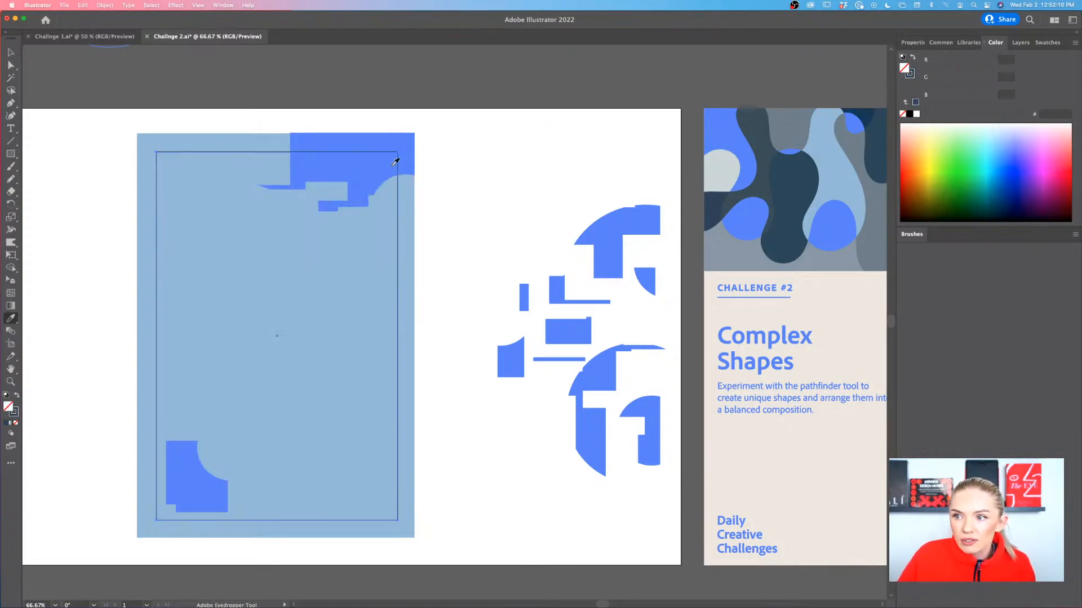
Fit the large corner shape into the navy frame's upper-right corner, then place the arched shape against its right edge and enlarge it
key("v")
left_click_drag(403, 160, 389, 178)
left_click_drag(599, 239, 334, 357)
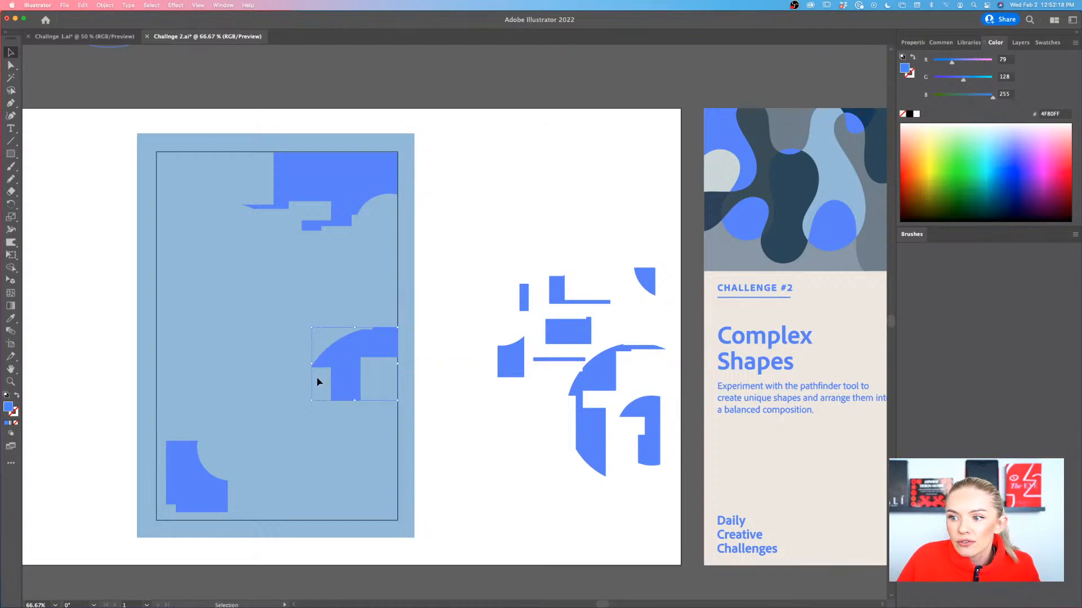
left_click_drag(310, 401, 224, 475)
Place the large circle segment over the frame's left edge, with its straight inner side along the navy outline
left_click_drag(599, 443, 167, 323)
scroll(156, 295, "up", 3)
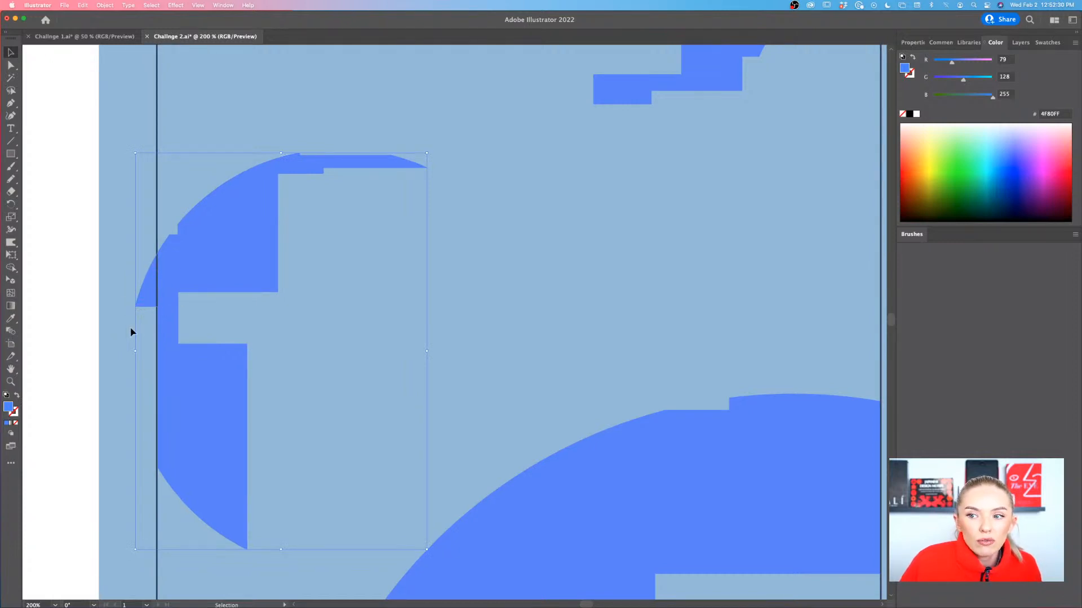
left_click(87, 327)
scroll(88, 327, "down", 2)
scroll(88, 331, "down", 1)
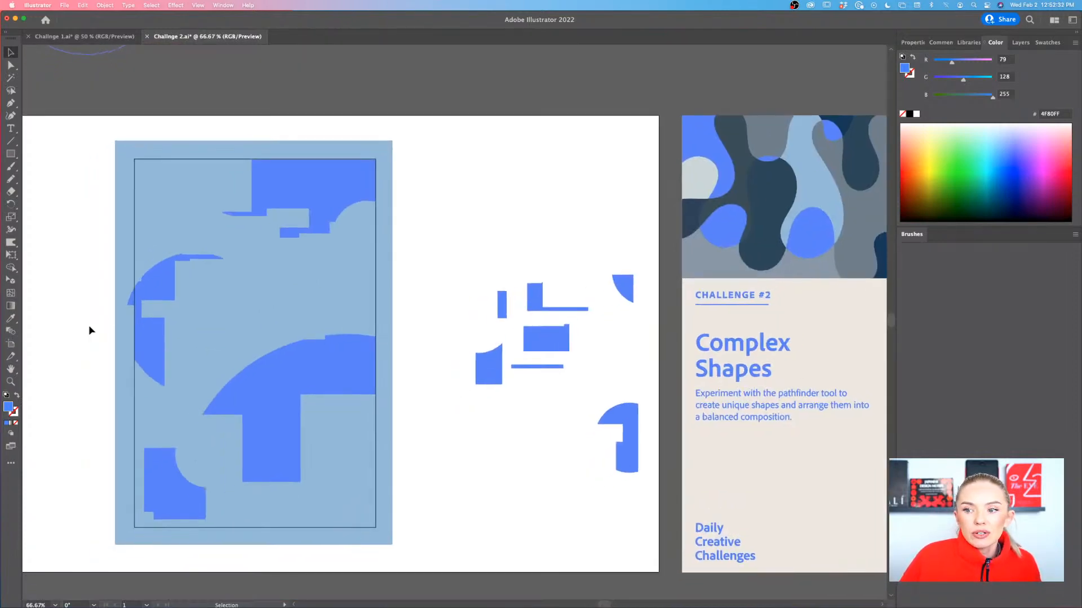
Fit the square with the concave corner into the frame's lower-left corner and select the navy frame
left_click_drag(189, 493, 179, 503)
left_click(79, 498)
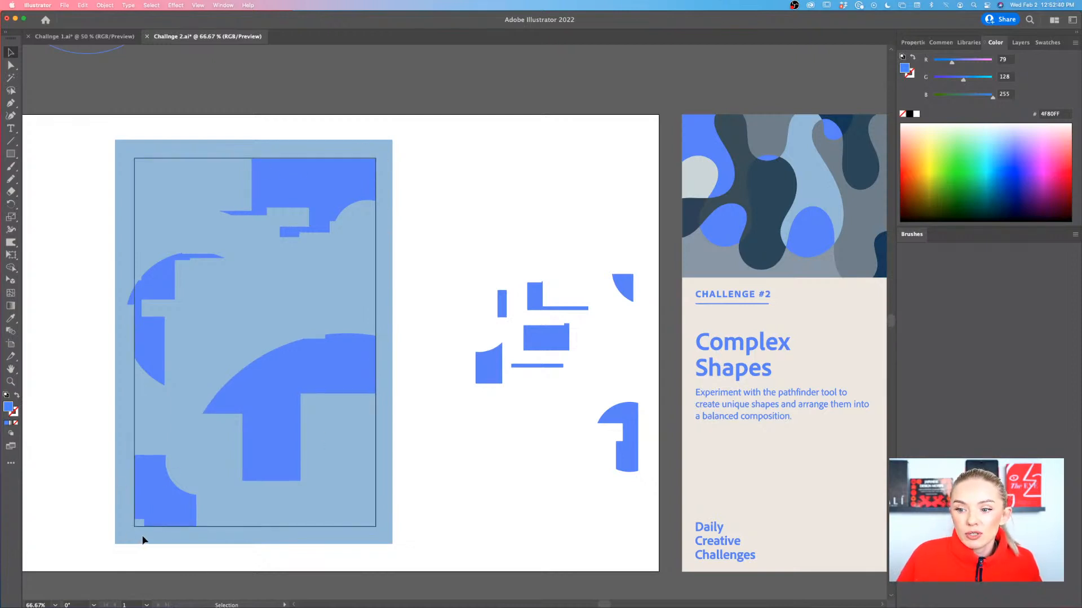
left_click(225, 530)
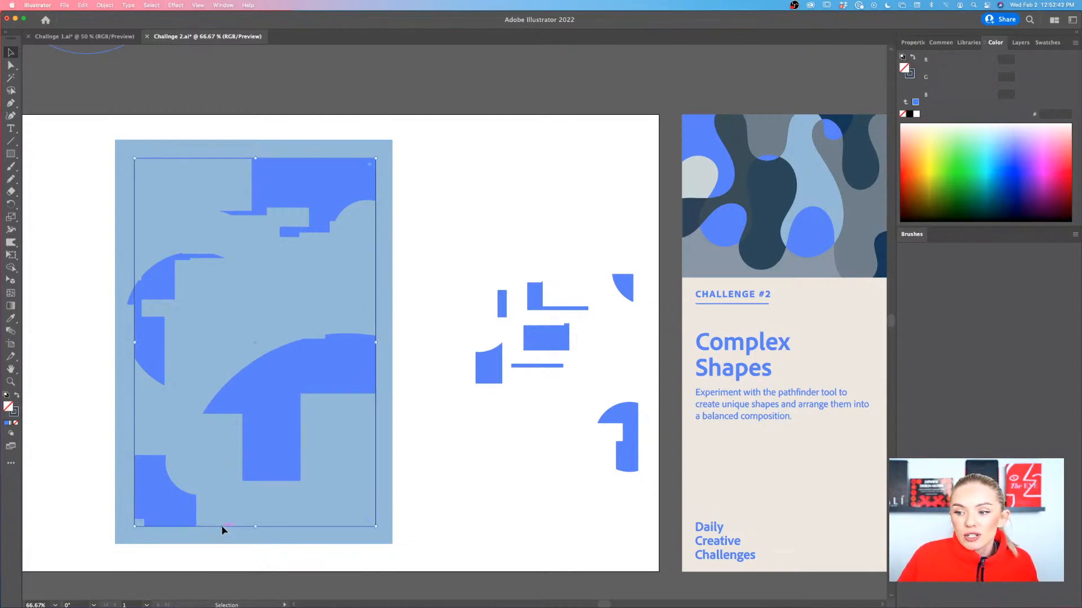
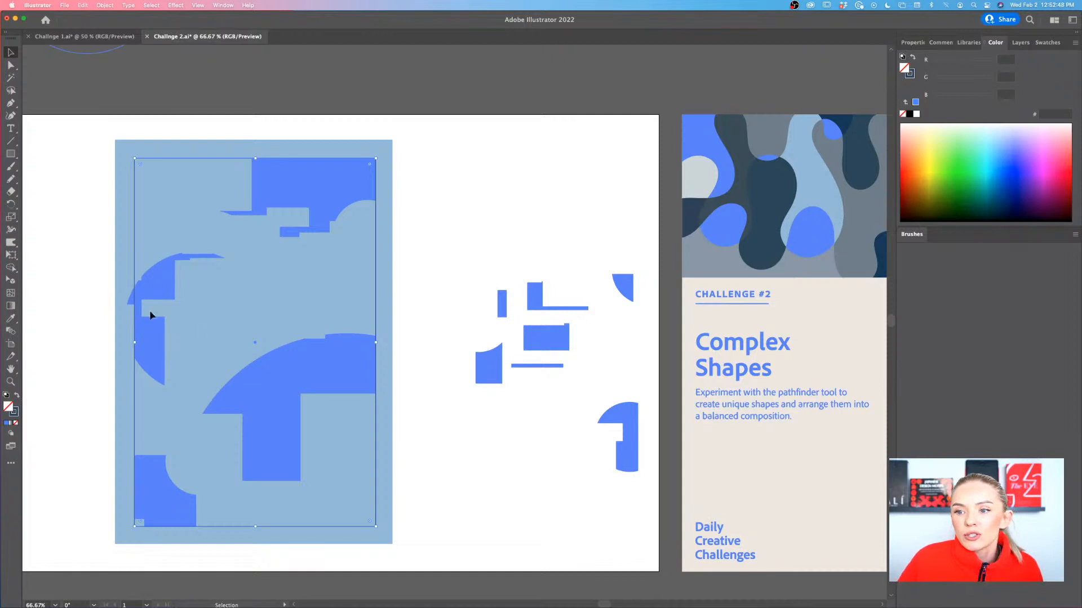
Place the notched rectangle against the navy frame's right edge above the arch, and the small curved-top block in its lower-right corner
left_click_drag(541, 340, 279, 289)
left_click_drag(494, 374, 339, 463)
left_click(426, 494)
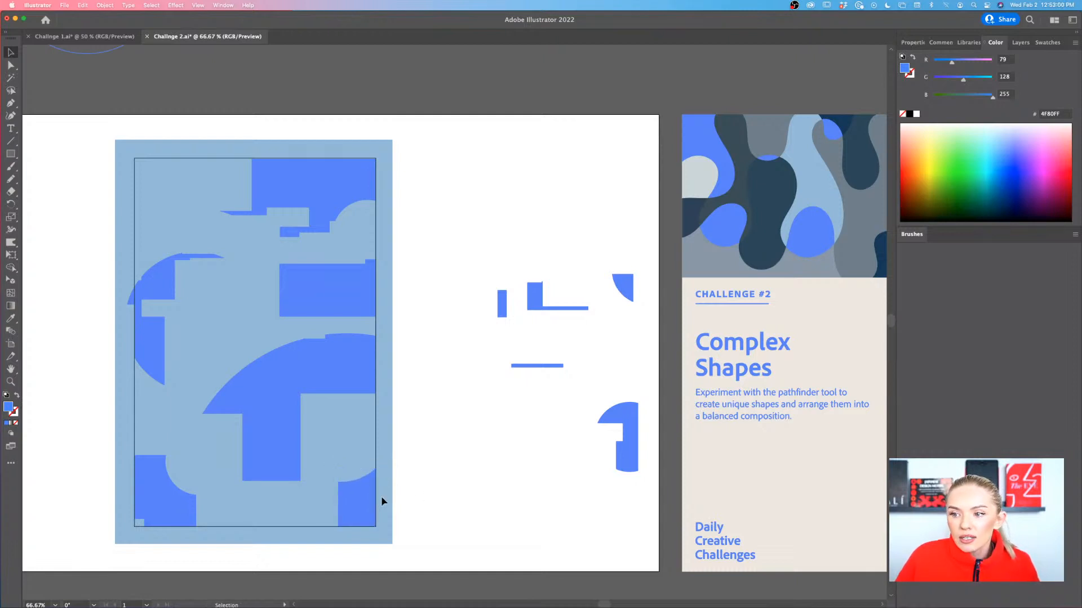
Move the notched rectangle out of the frame onto the white artboard and shift the arched shape up along the frame's right edge
scroll(380, 496, "down", 2)
scroll(381, 496, "left", 3)
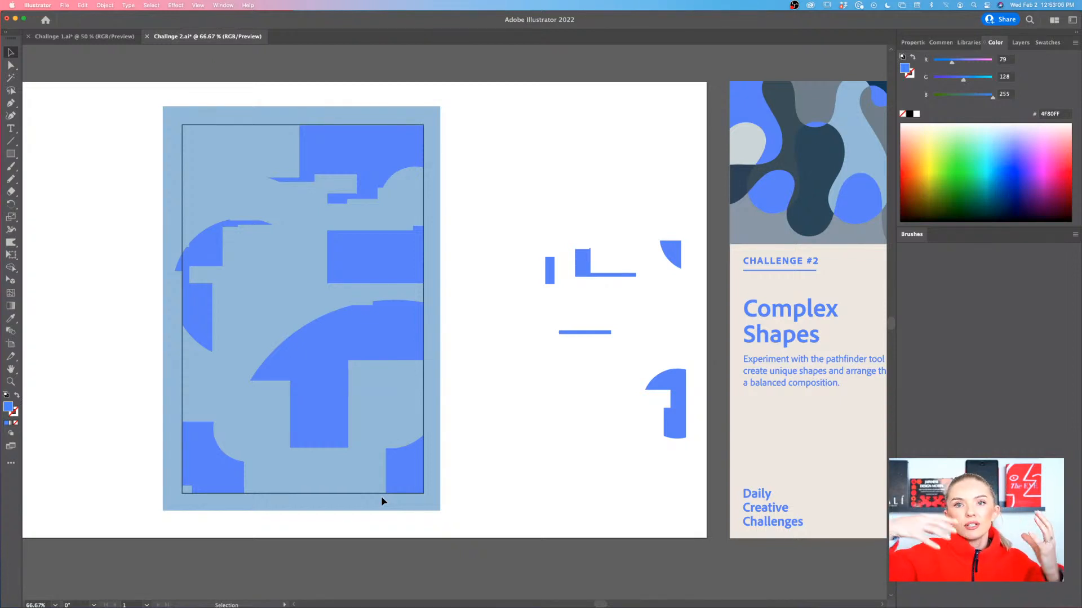
scroll(324, 218, "up", 4)
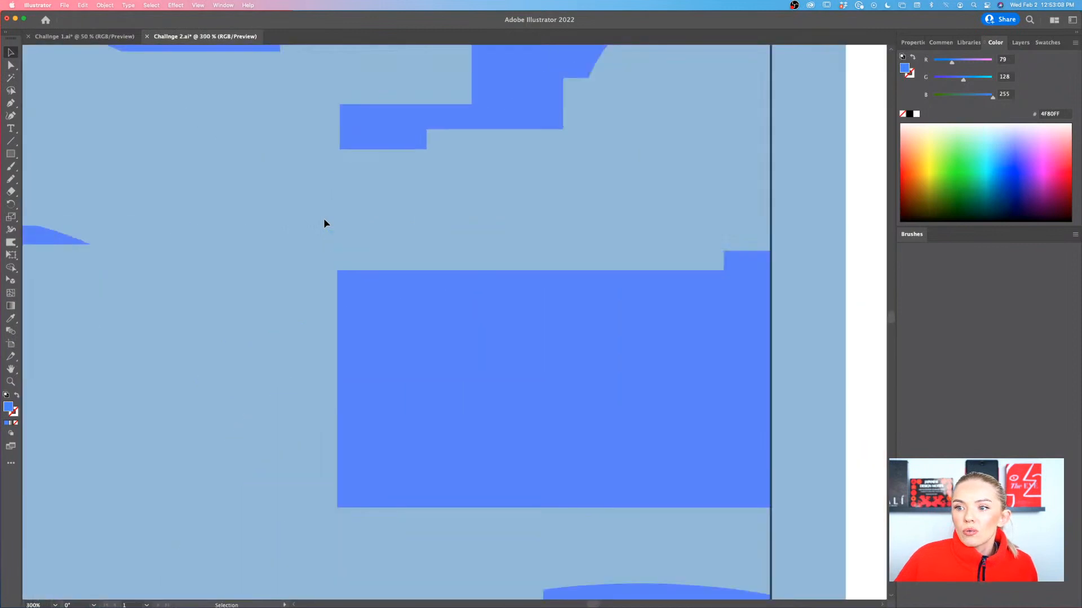
scroll(324, 220, "left", 6)
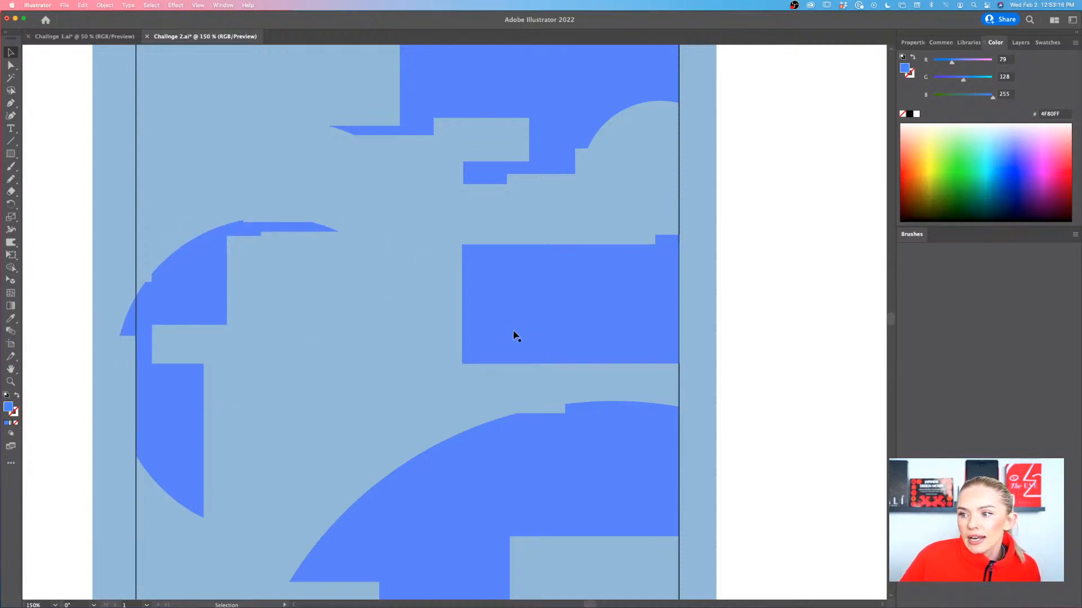
scroll(583, 284, "down", 3)
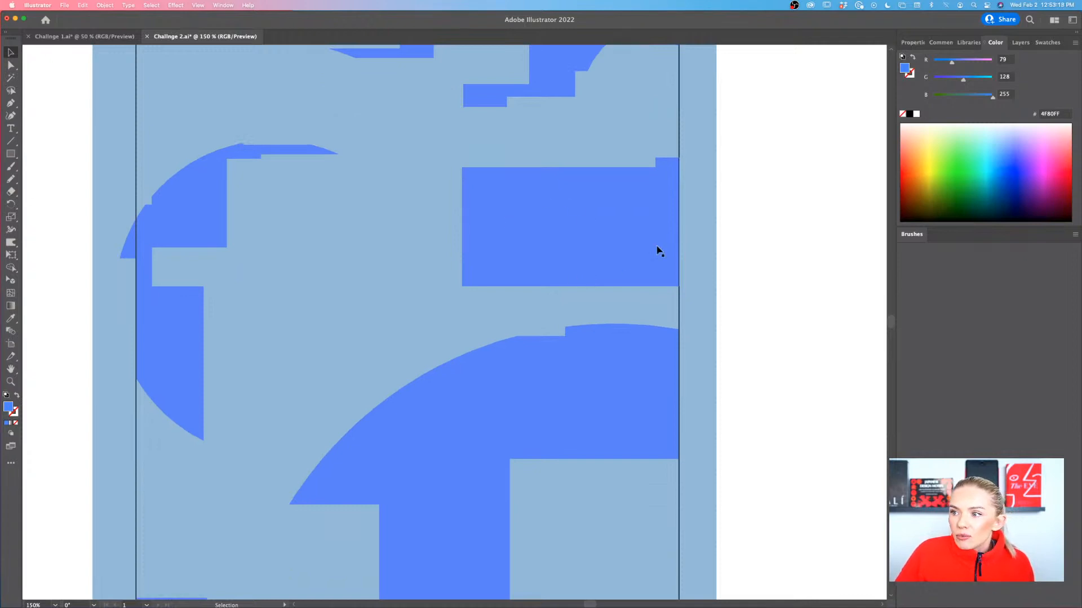
left_click_drag(578, 231, 853, 327)
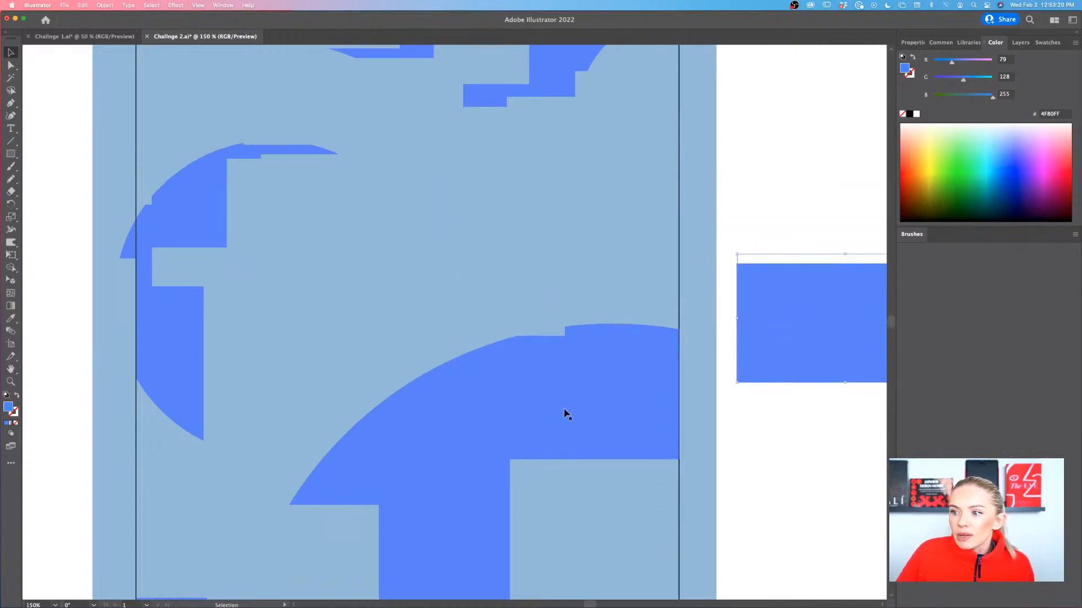
left_click_drag(566, 413, 566, 307)
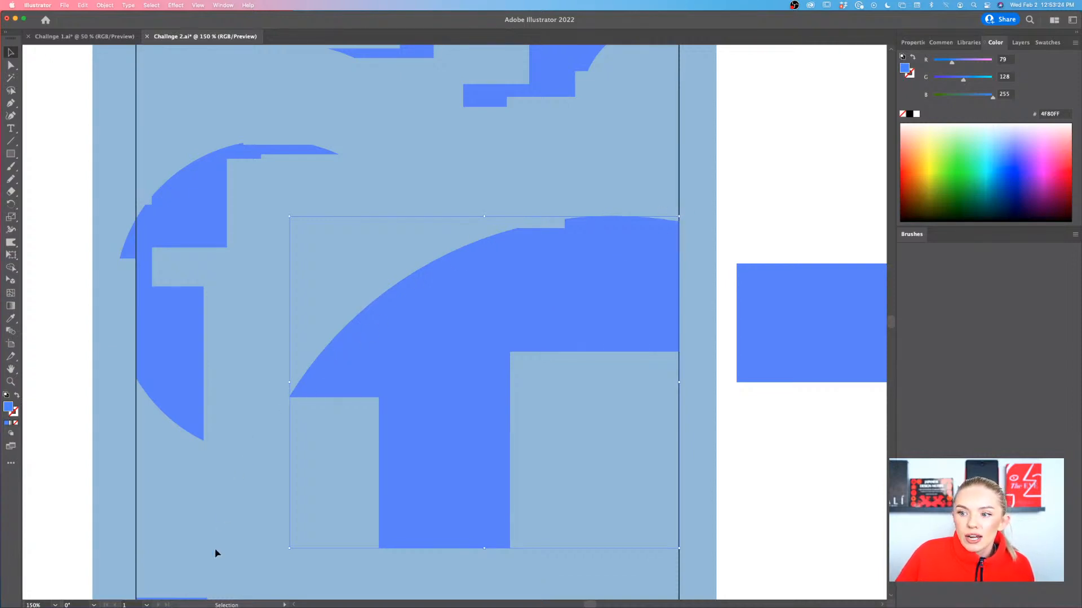
Raise the concave-corner square along the frame's left edge and slide the small curved-top block to the middle of the bottom edge
scroll(216, 553, "down", 10)
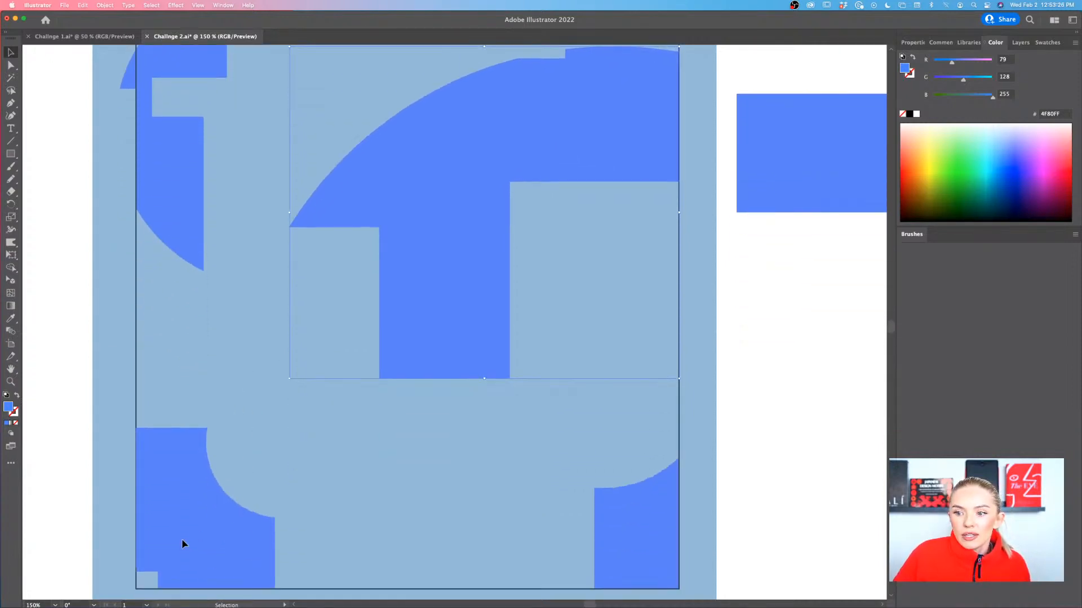
left_click_drag(182, 543, 180, 438)
scroll(177, 434, "down", 1)
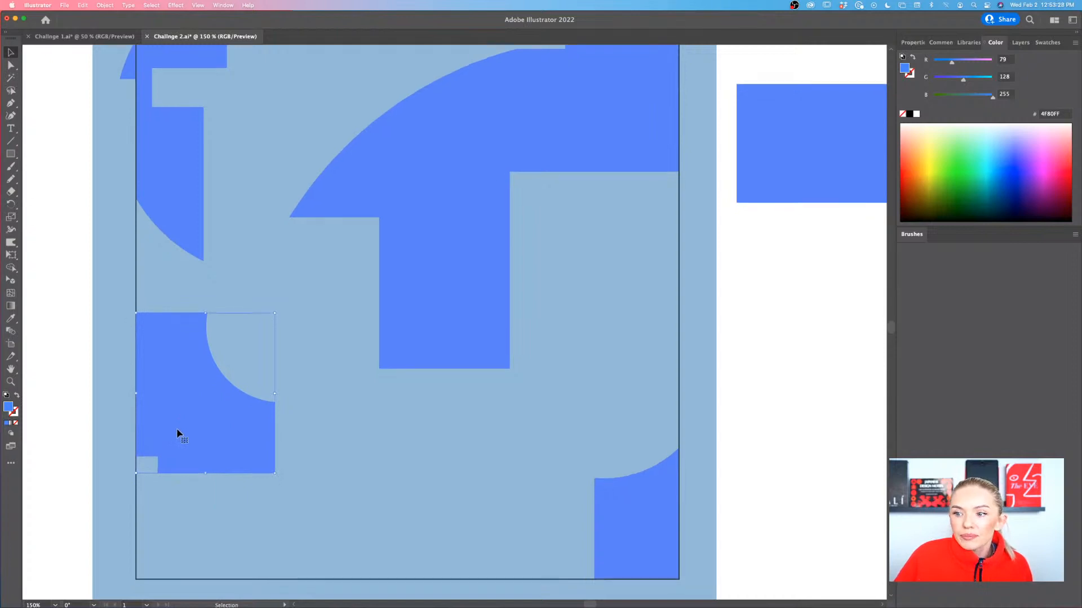
scroll(177, 433, "down", 3)
left_click_drag(613, 455, 401, 456)
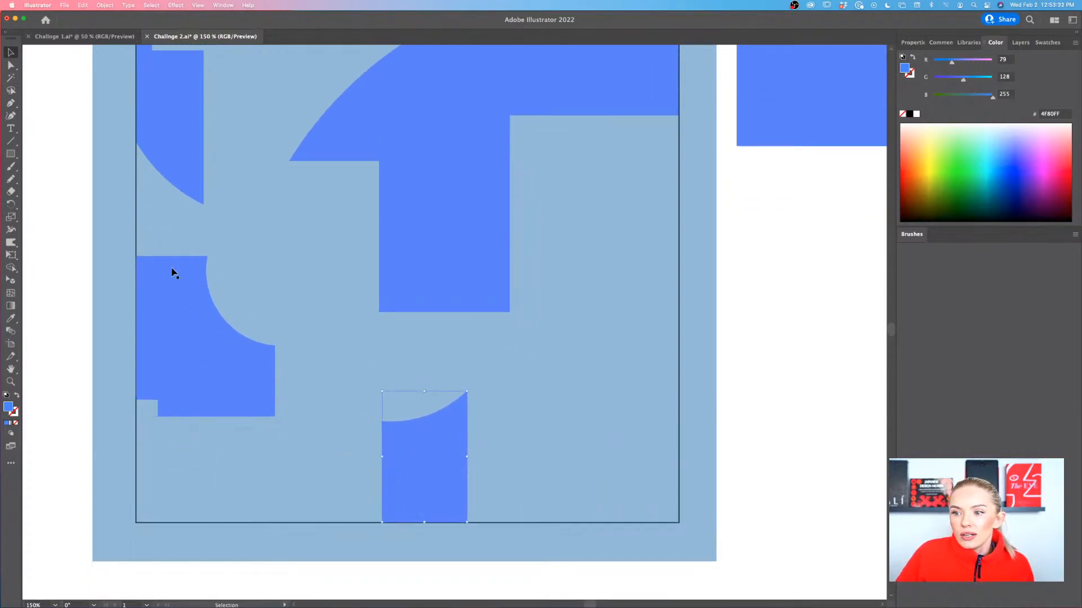
Bring the notched rectangle back into the frame, turn it upright and fit it into the lower-right corner
scroll(443, 476, "down", 4)
scroll(443, 476, "up", 1)
scroll(442, 476, "right", 3)
scroll(442, 479, "down", 2)
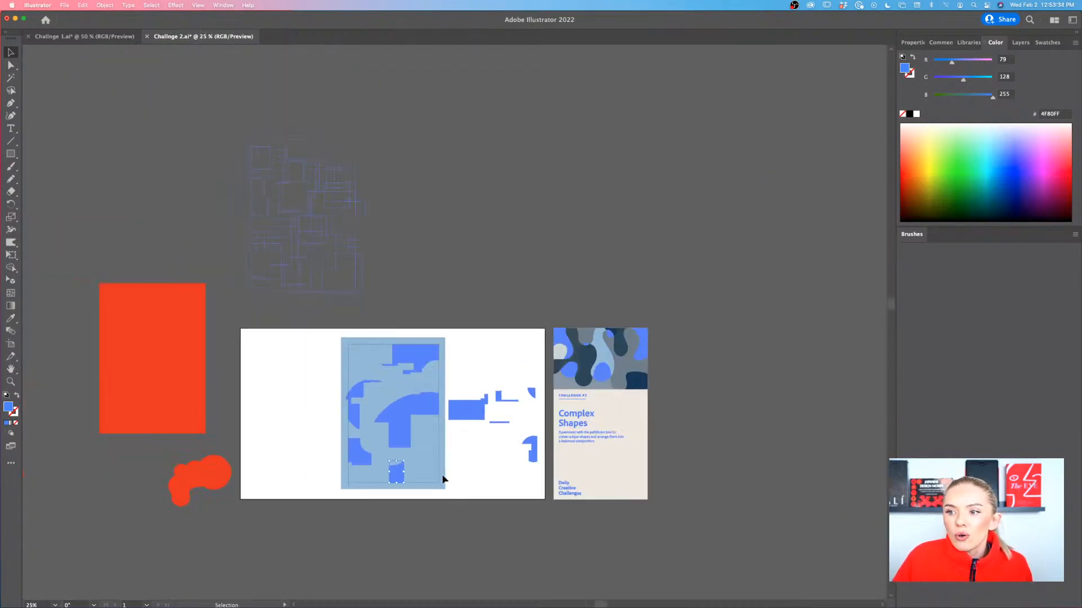
scroll(442, 479, "up", 3)
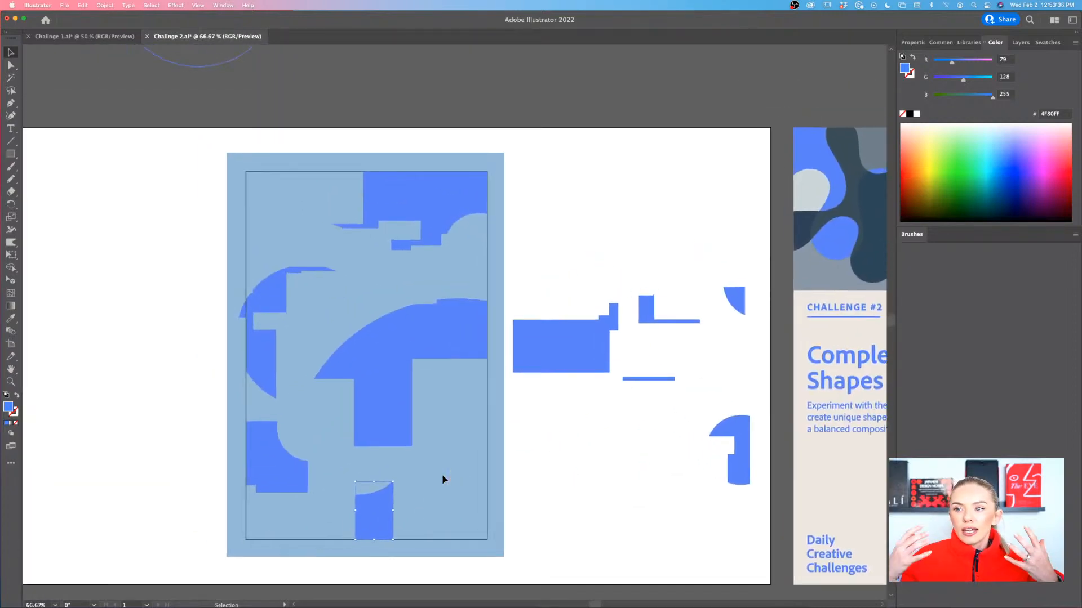
left_click_drag(573, 353, 451, 480)
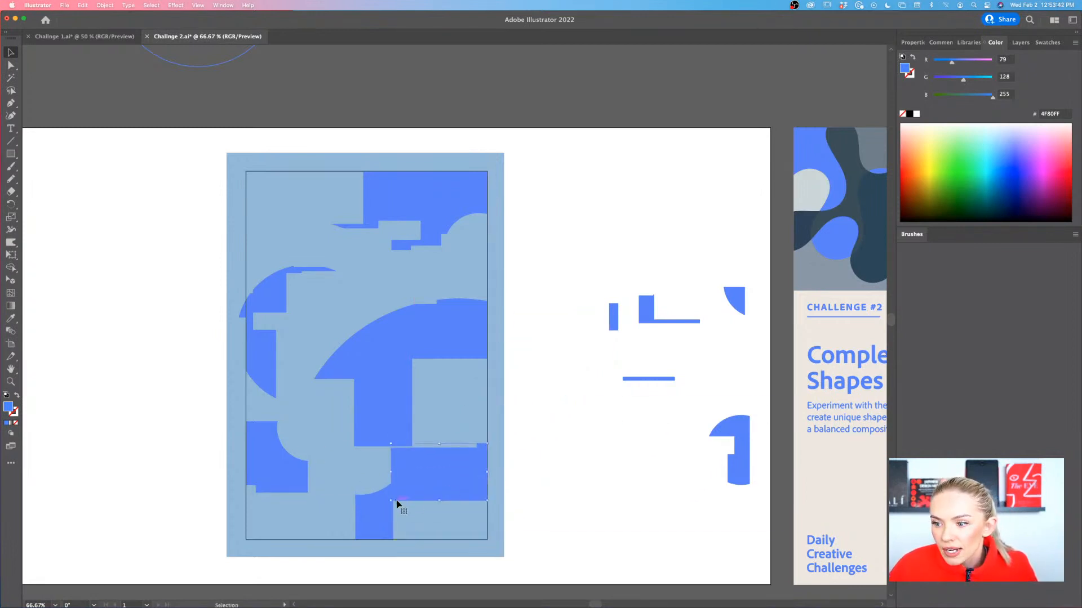
left_click_drag(388, 505, 480, 531)
left_click_drag(460, 494, 478, 516)
Adjust the upright notched rectangle's top edge to align with the foot of the arched shape, keeping it against the frame's right edge
key("super+equal")
key("super+equal")
key("super+equal")
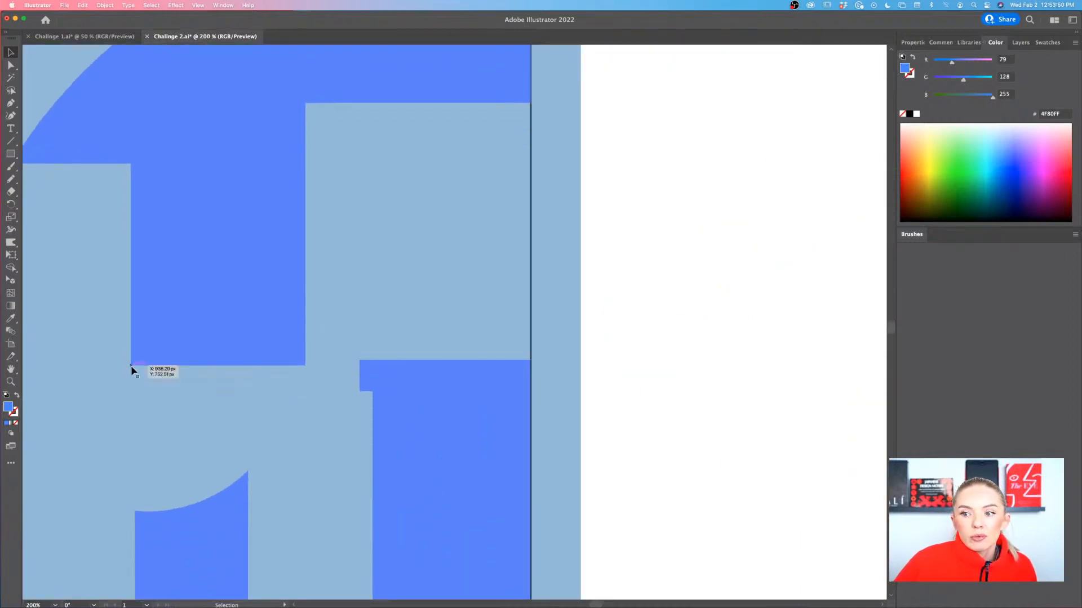
left_click(451, 374)
left_click_drag(444, 360, 445, 365)
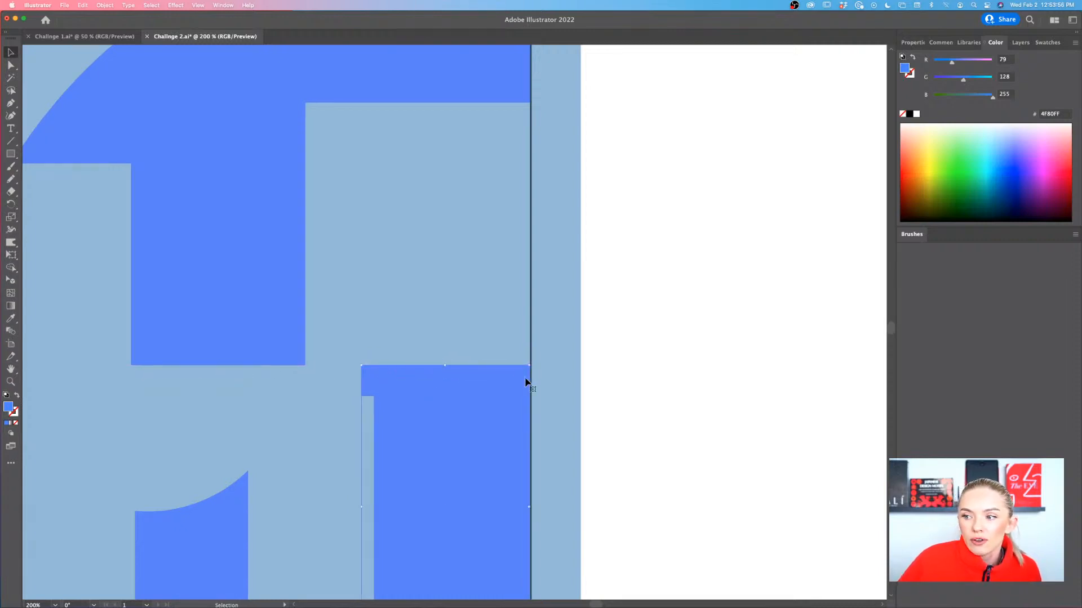
left_click_drag(522, 382, 522, 384)
key("super+0")
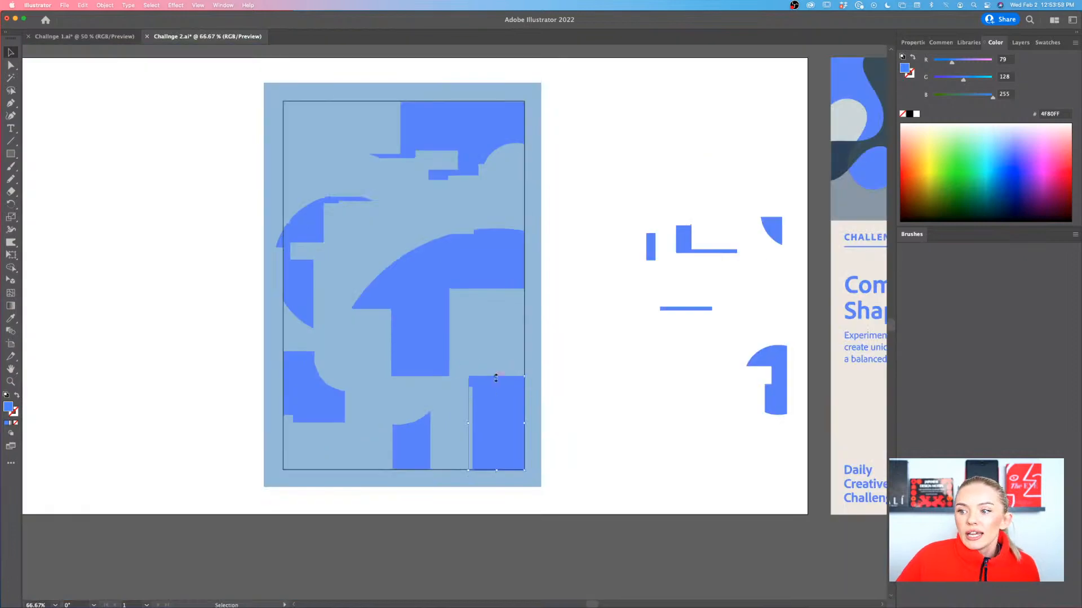
scroll(427, 361, "right", 2)
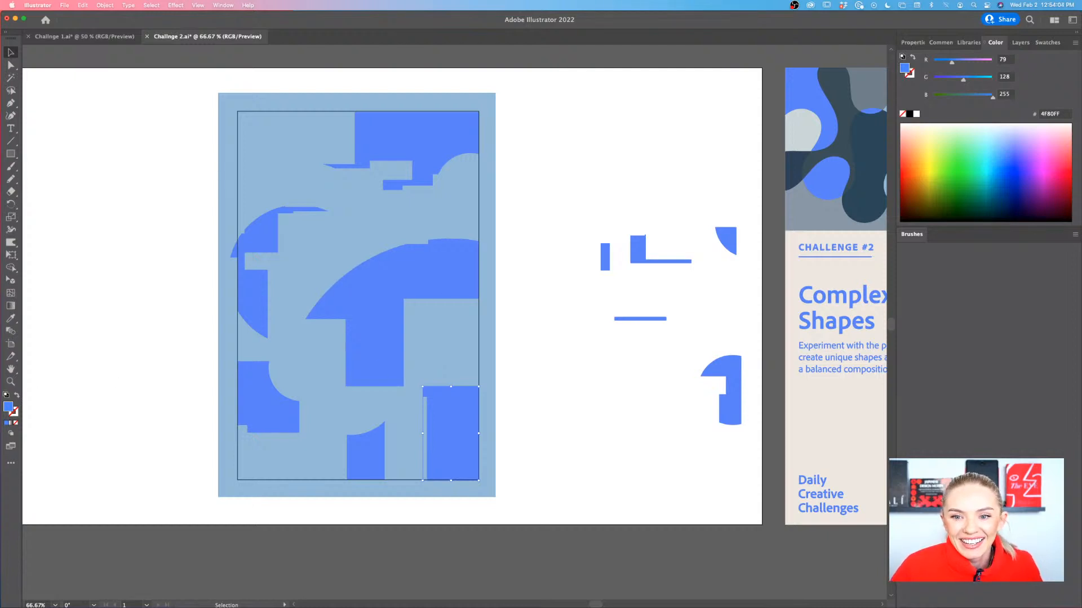
Place the small upright bar in the frame with copies: three in a row beside the arch's stem, one across from them and one near the upper right
left_click(558, 361)
left_click_drag(606, 268, 310, 357)
left_click(541, 367)
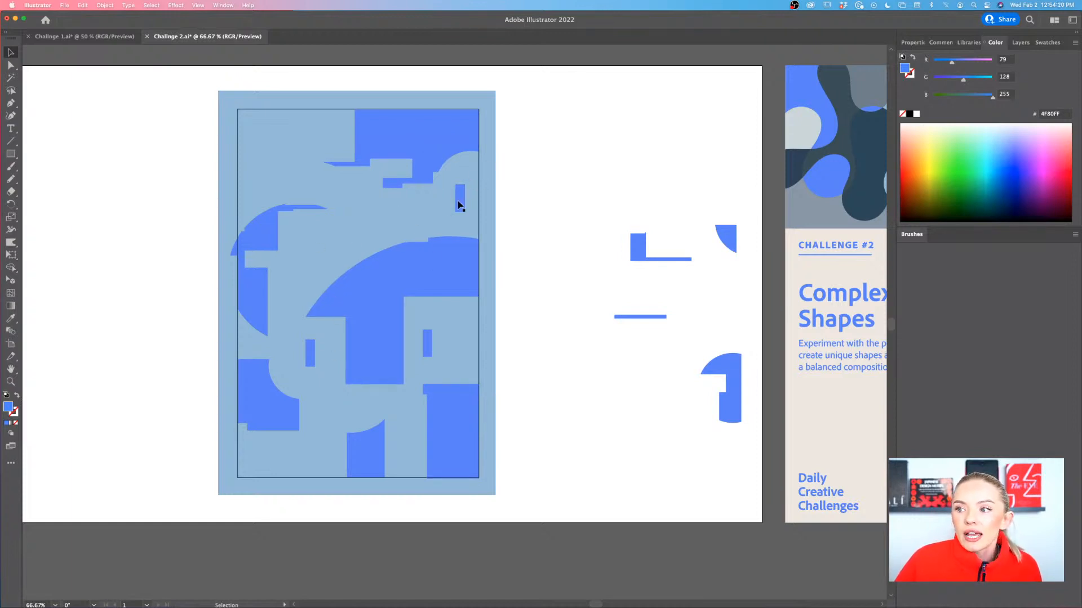
mouse_move(317, 365)
left_mouse_down()
mouse_move(299, 362)
mouse_move(327, 365)
left_mouse_up()
left_click(461, 362)
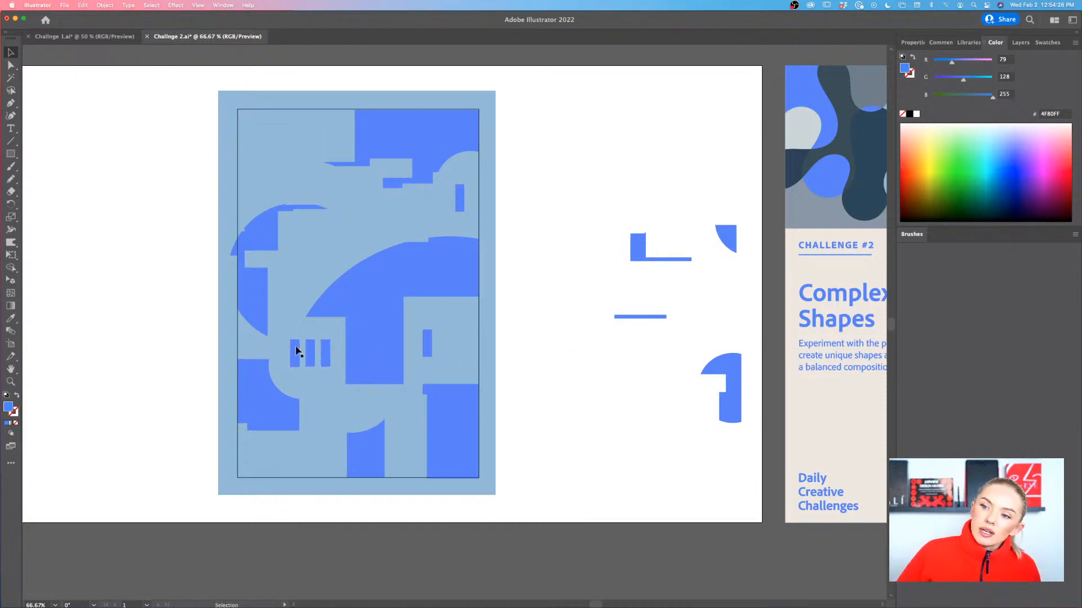
left_click_drag(327, 362, 324, 365)
Place the remaining shapes: hooked arc in the upper-left corner, L-shape above the arch, thin bar along the bottom edge, circle segment at the top edge
left_click_drag(730, 420, 267, 176)
left_click_drag(636, 258, 343, 236)
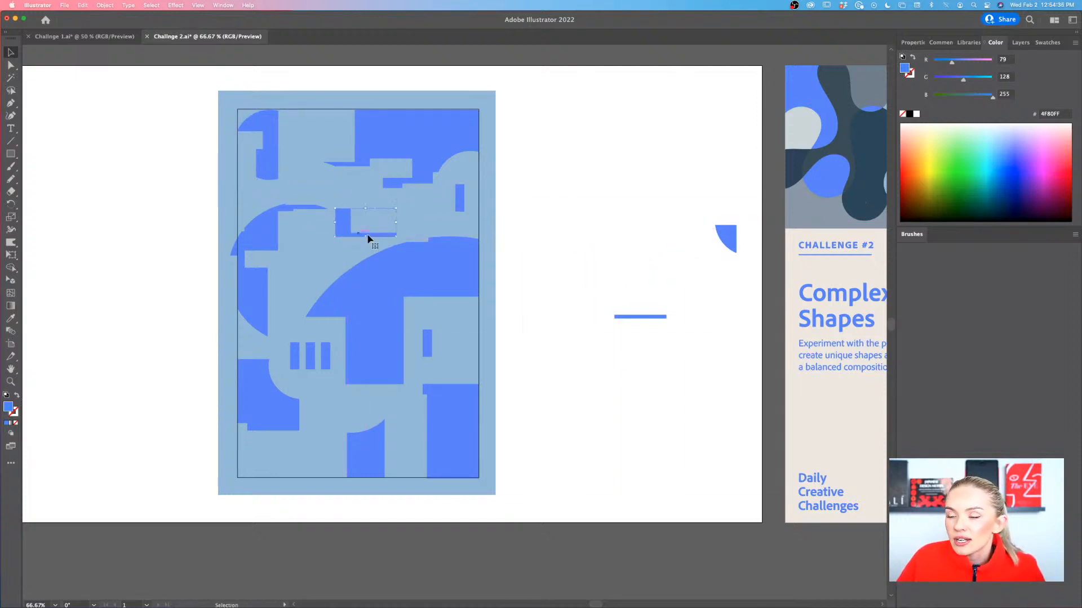
left_click_drag(614, 321, 260, 482)
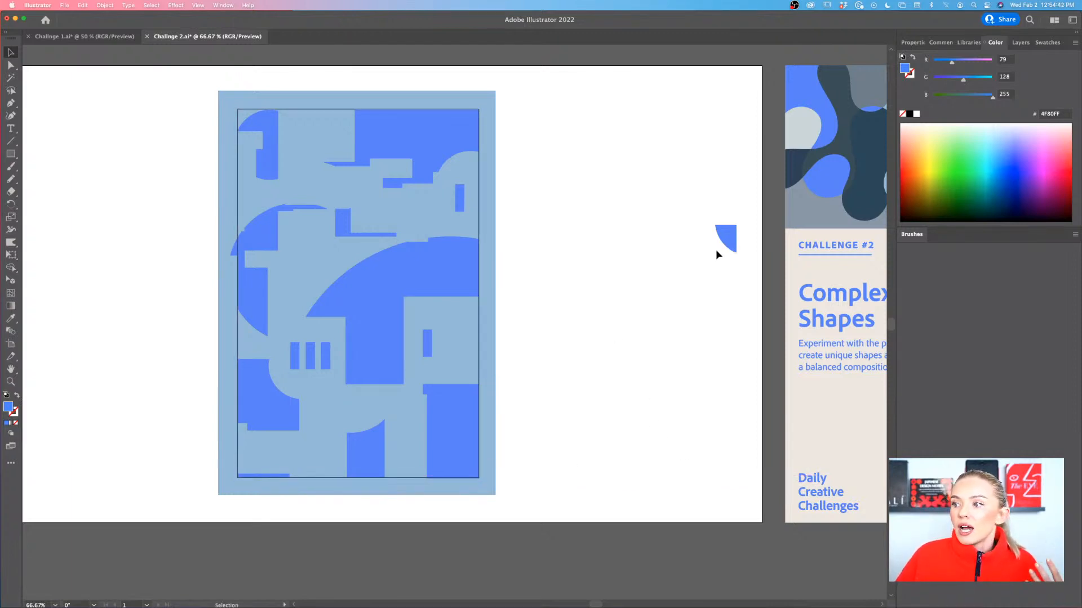
left_click_drag(730, 240, 317, 124)
left_click(572, 185)
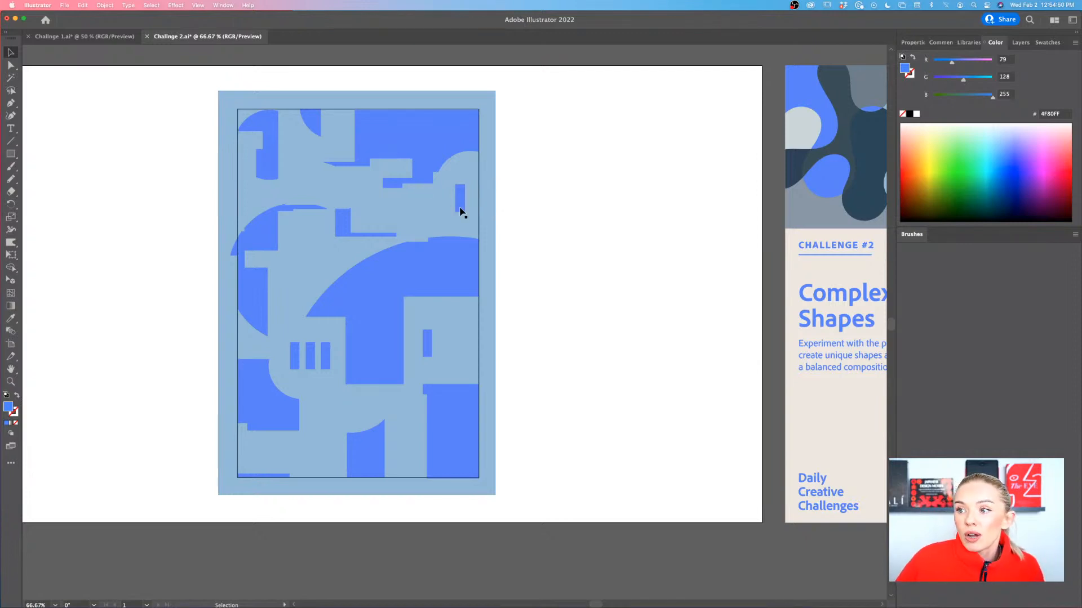
Copy the small upright bar into the gap beside the large upper-right shape, and add two horizontal copies below the concave-corner square
left_click_drag(461, 211, 339, 147)
scroll(339, 147, "up", 6)
scroll(339, 146, "down", 3)
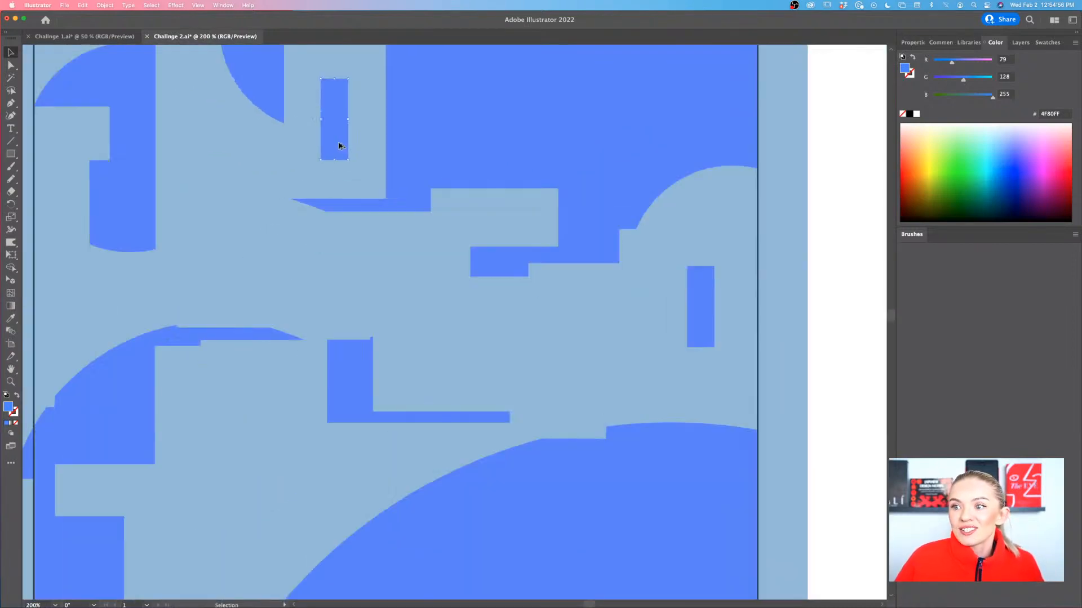
scroll(339, 146, "up", 3)
scroll(324, 242, "down", 3)
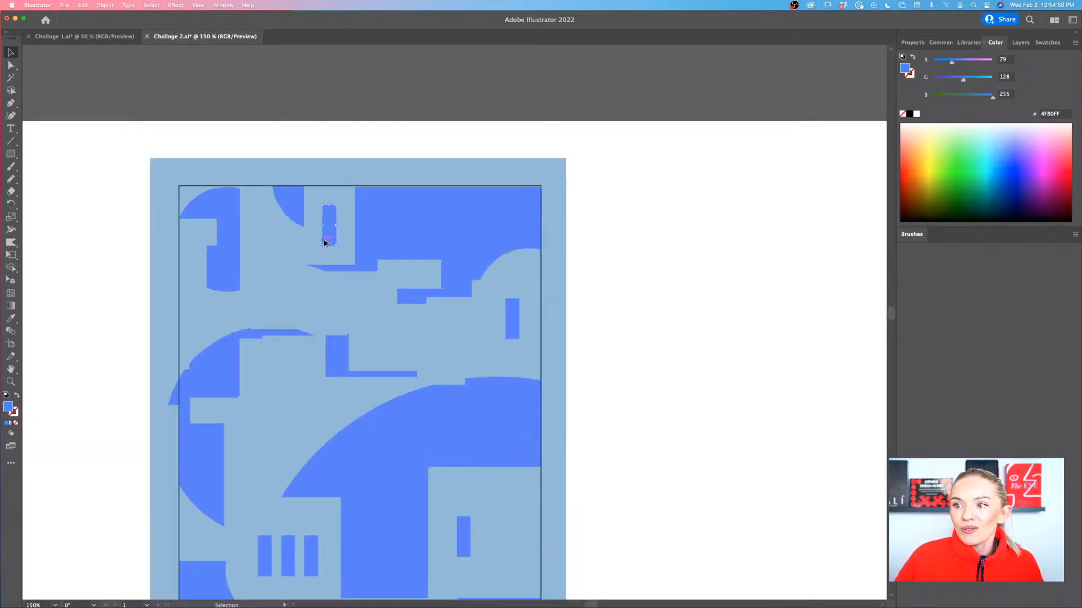
left_click(522, 267)
scroll(522, 268, "down", 3)
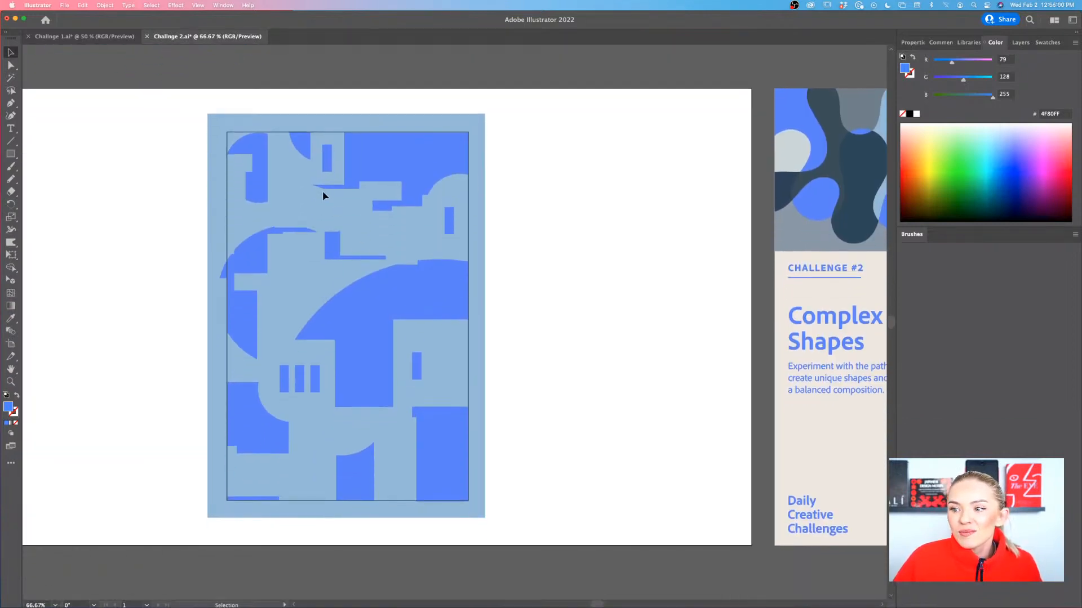
left_click_drag(328, 165, 284, 475)
key("super+minus")
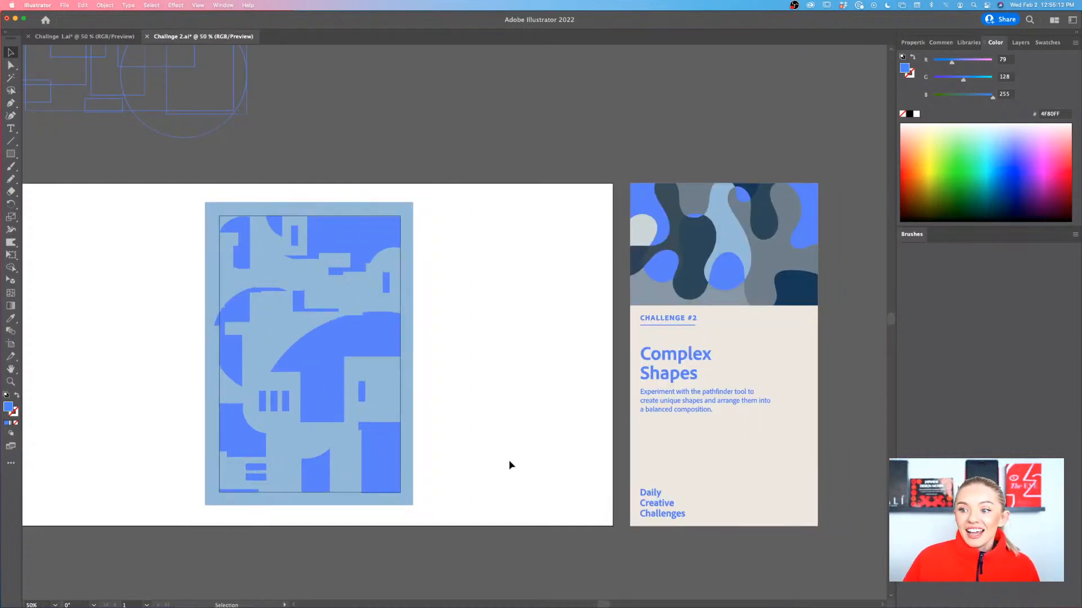
scroll(511, 465, "left", 3)
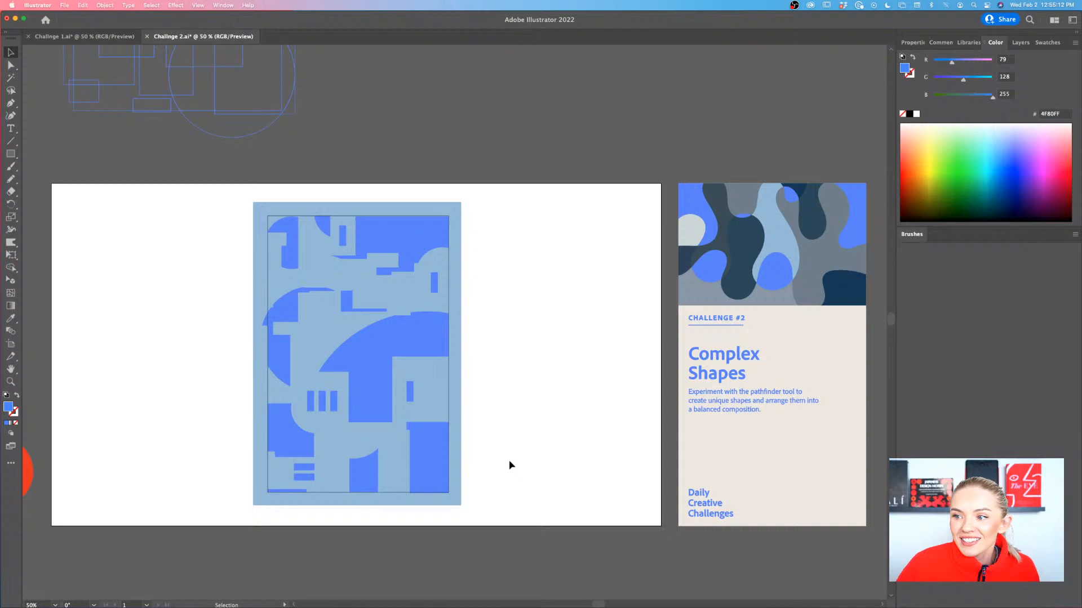
Delete the navy outlined frame around the arranged shapes
left_click(449, 403)
scroll(448, 403, "left", 2)
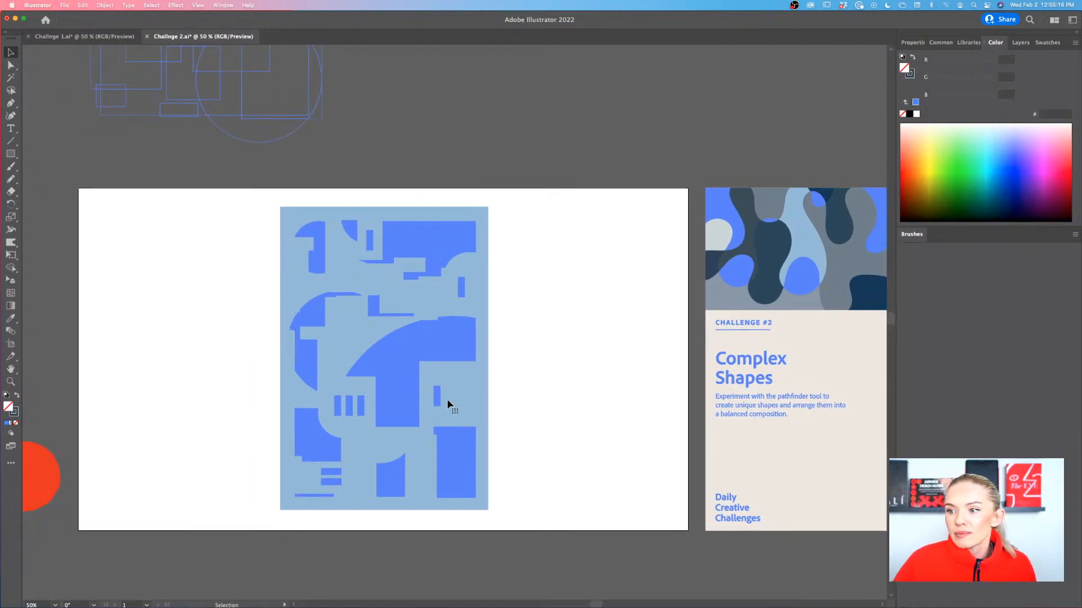
scroll(448, 400, "down", 4)
scroll(448, 400, "right", 3)
scroll(448, 401, "left", 4)
scroll(448, 401, "up", 4)
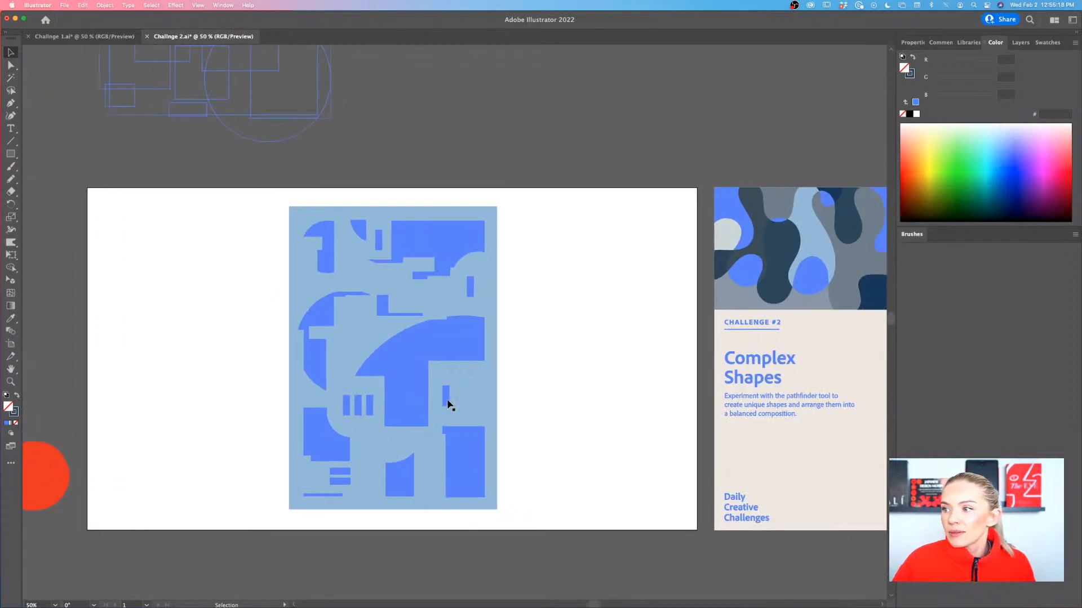
scroll(449, 404, "right", 3)
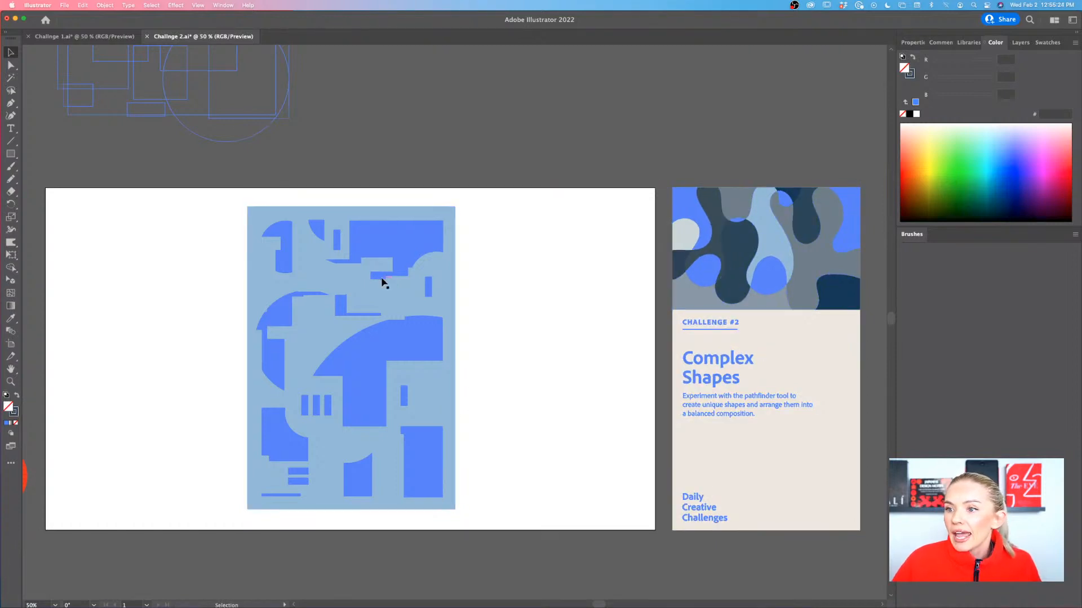
Draw a rectangle covering the whole artboard, fill it with the dark navy sampled from the challenge card and send it to the back
left_click(10, 153)
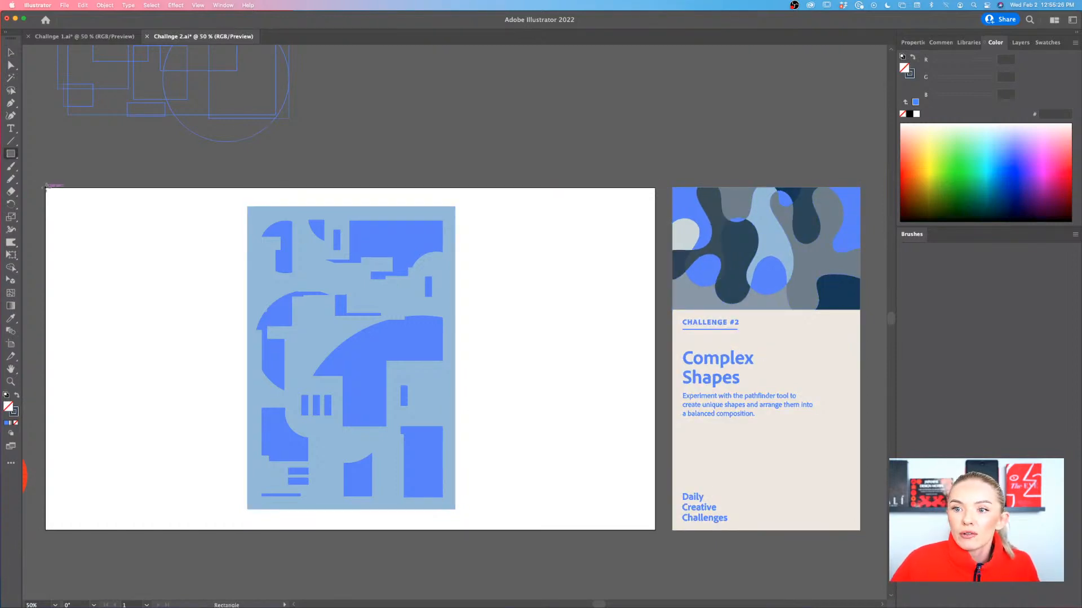
left_click_drag(46, 188, 657, 531)
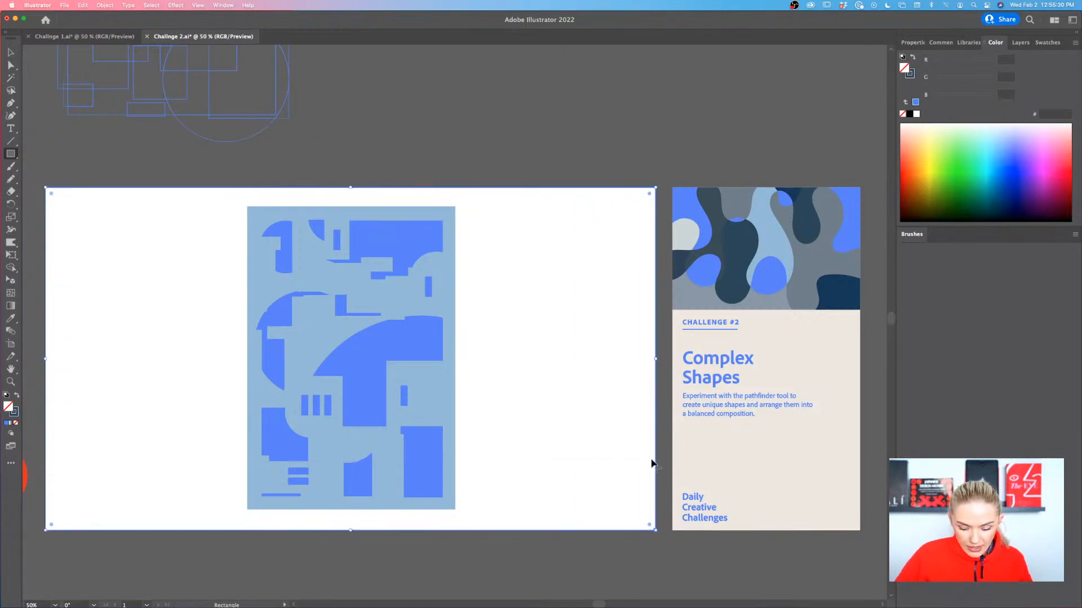
key("i")
left_click(862, 283)
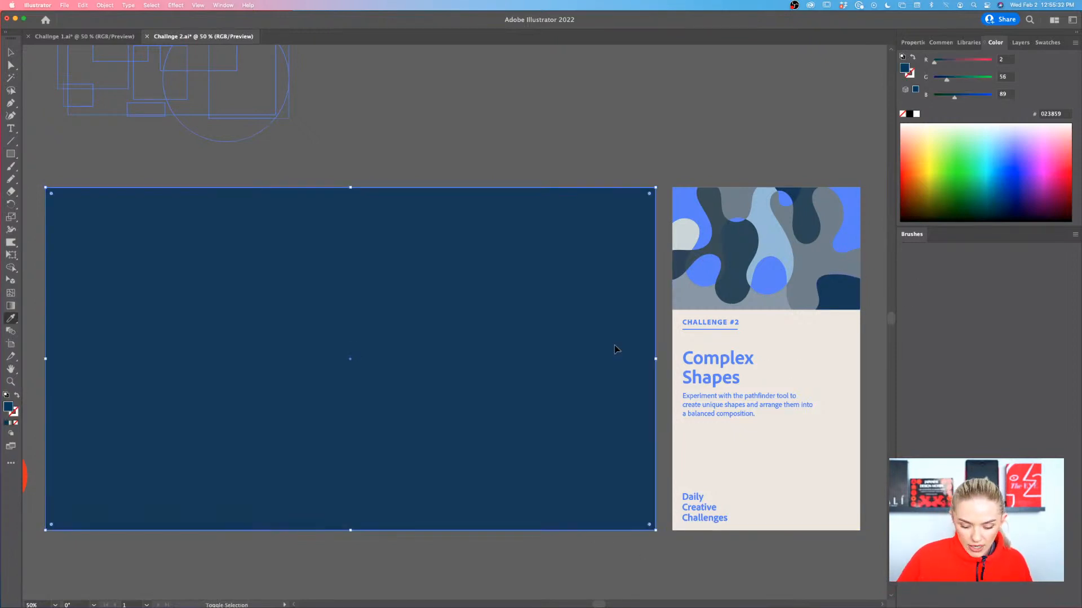
key("super+shift+bracketleft")
key("v")
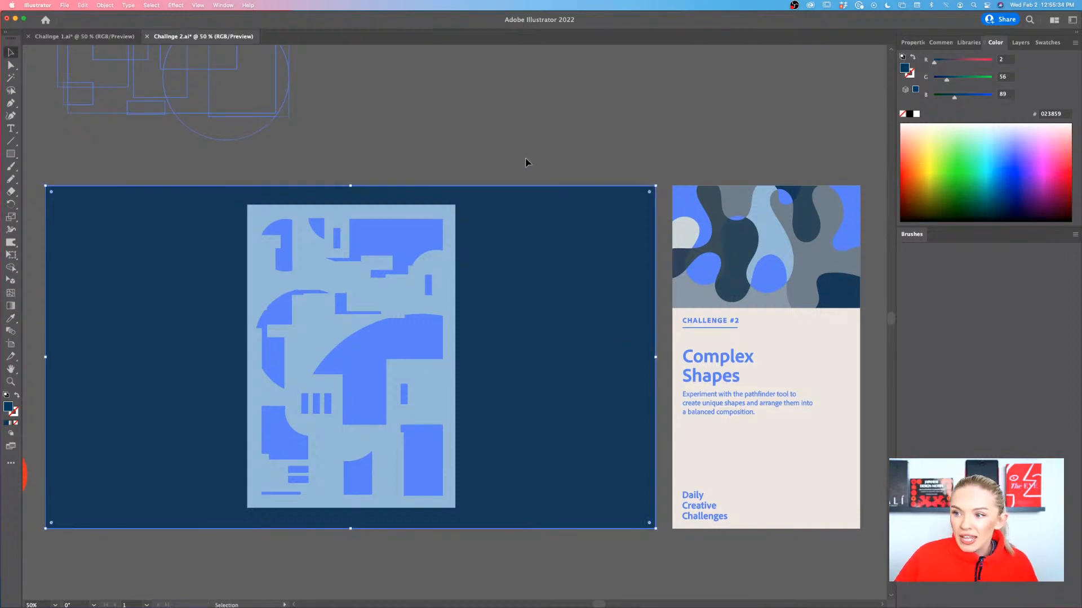
left_click(526, 163)
Start exporting the finished composition with Export As
scroll(526, 163, "left", 2)
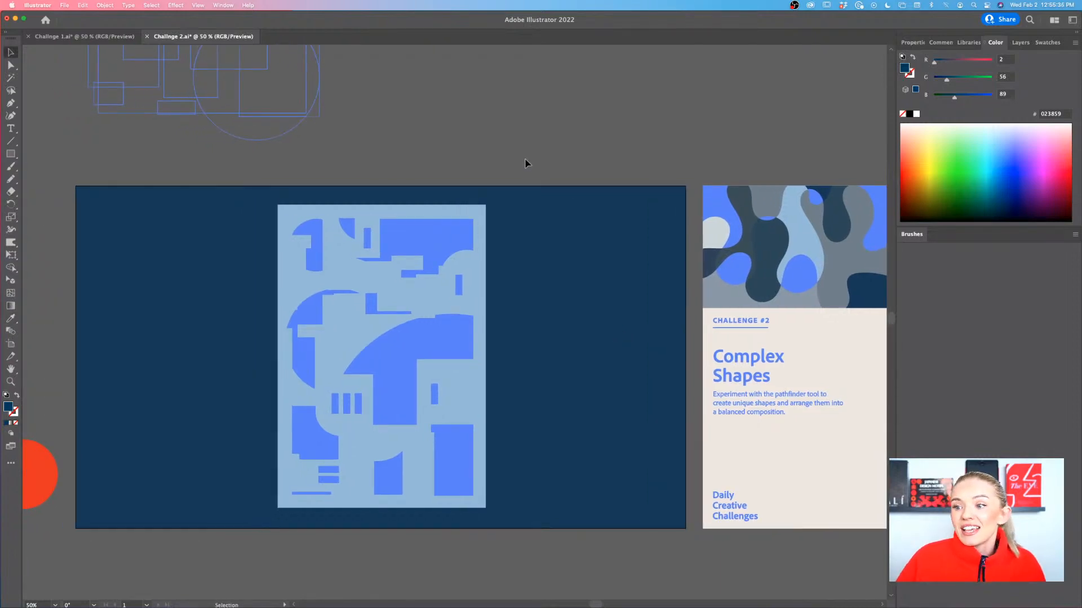
left_click(65, 7)
mouse_move(106, 175)
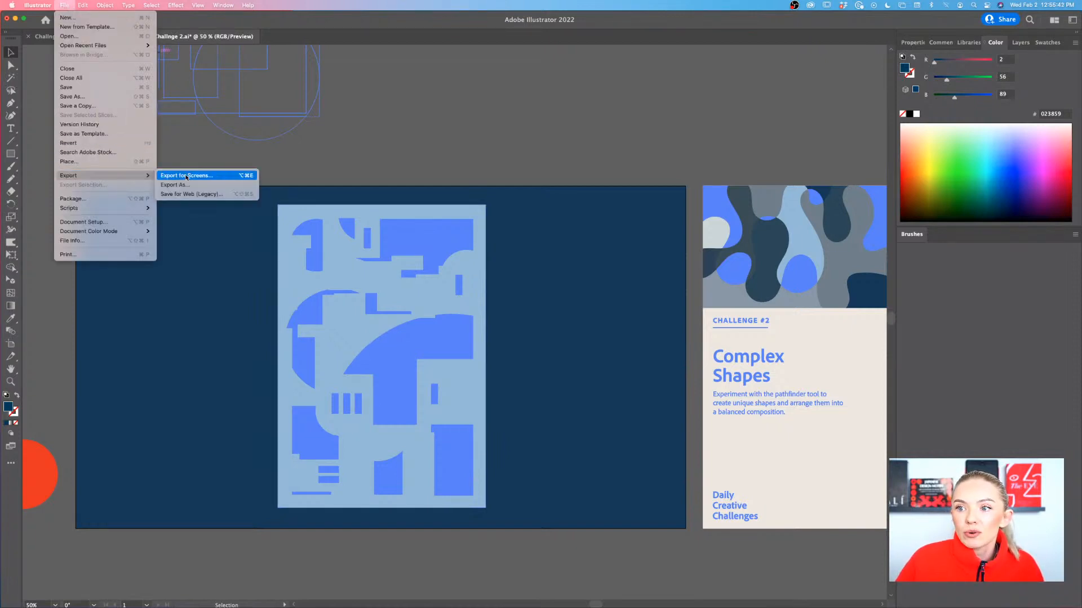
left_click(189, 185)
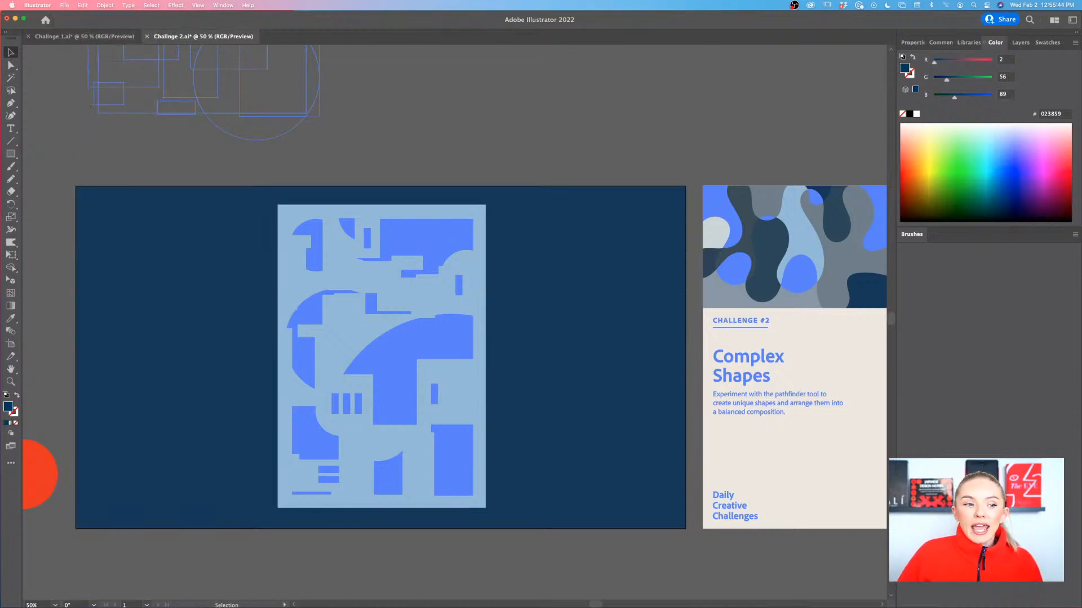